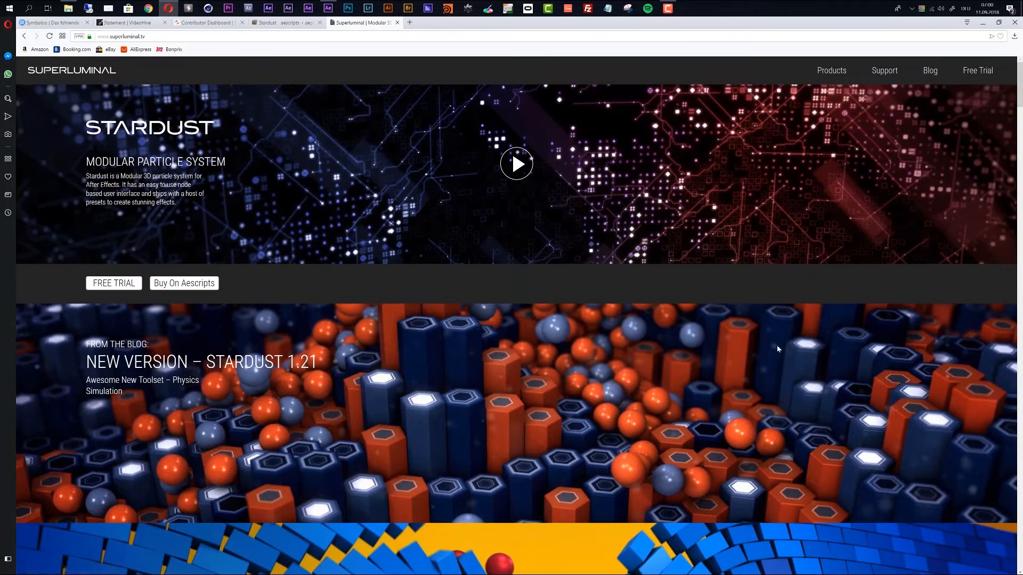
Open the Superluminal site's Tutorials page and look through the Stardust tutorials.
mouse_move(890, 75)
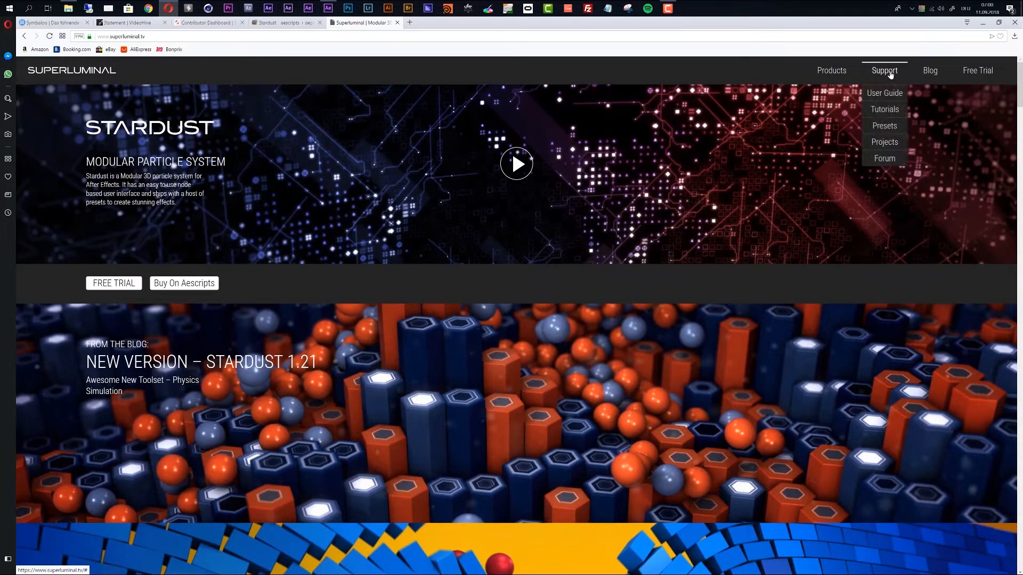
click(887, 111)
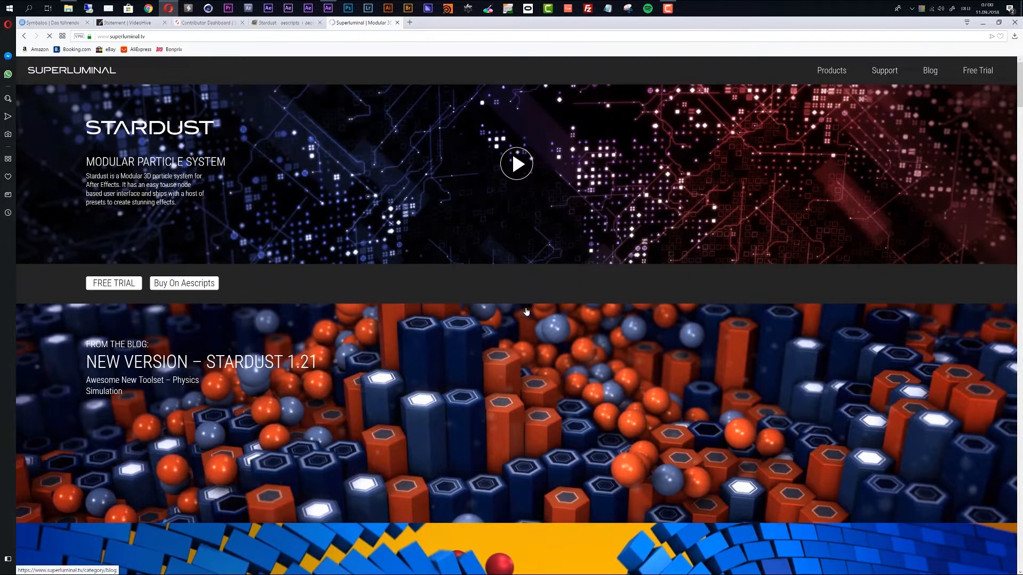
scroll(419, 345, down, 4)
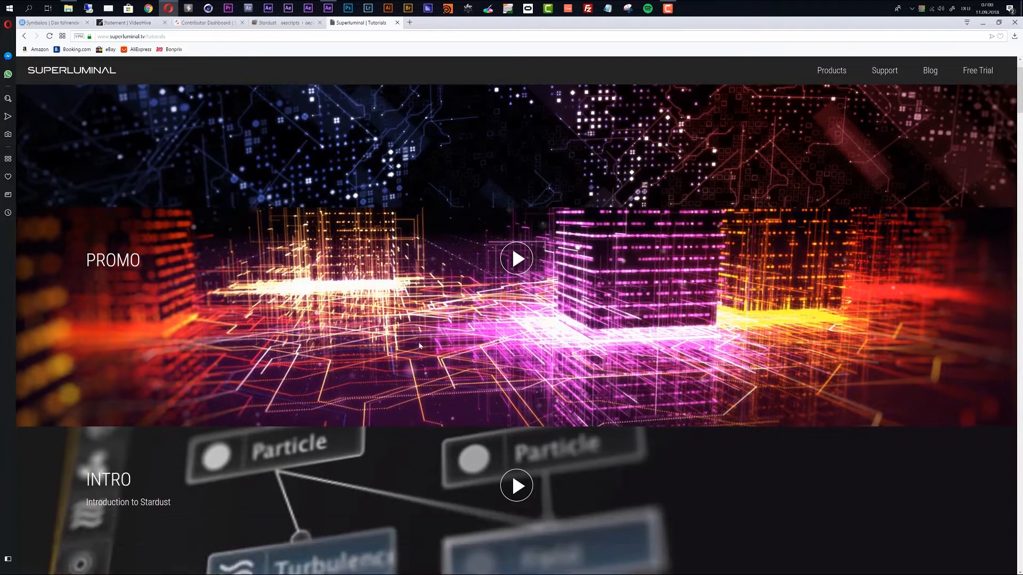
scroll(419, 346, down, 5)
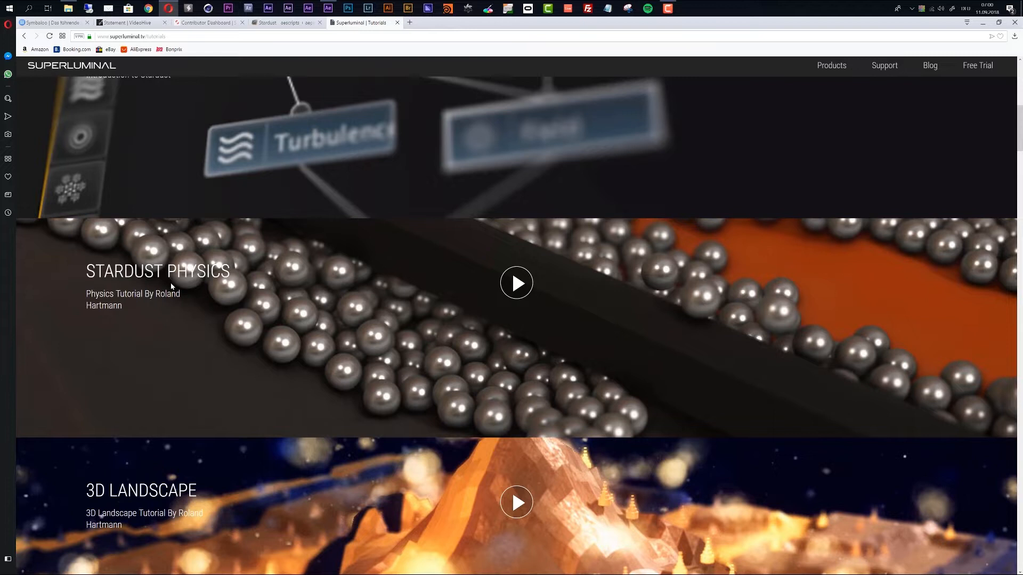
Switch to After Effects and create a new composition named MAIN.
click(1015, 24)
click(37, 32)
click(51, 43)
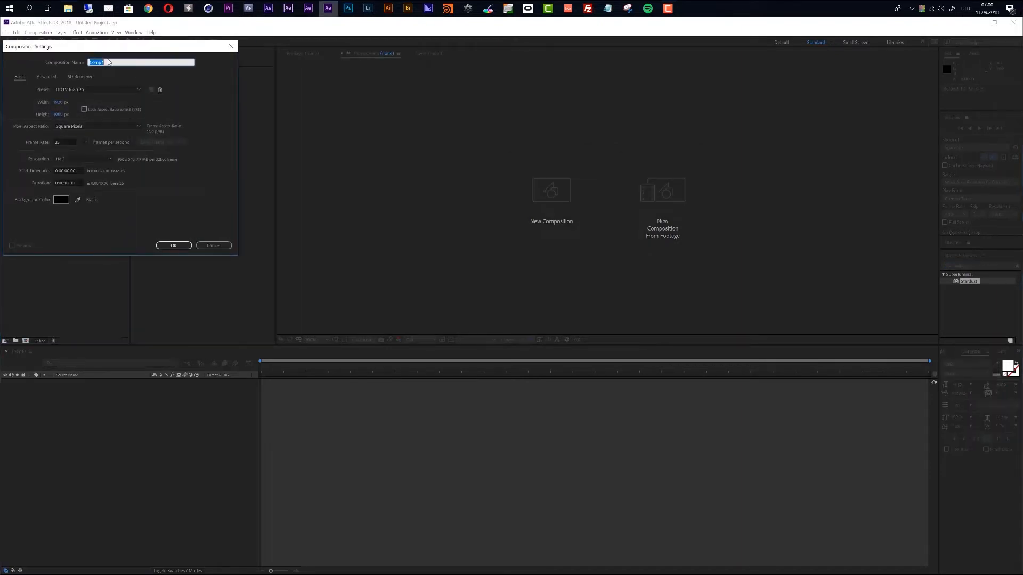
text(MAIN)
click(172, 244)
click(173, 245)
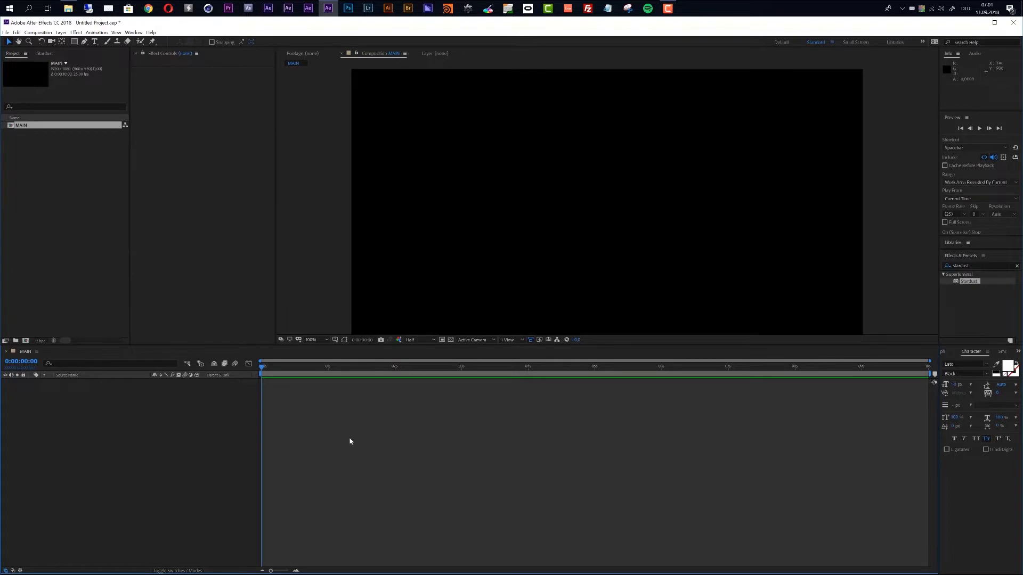
Create a white solid layer named Stardust.
key(ctrl+y)
text(Stardust)
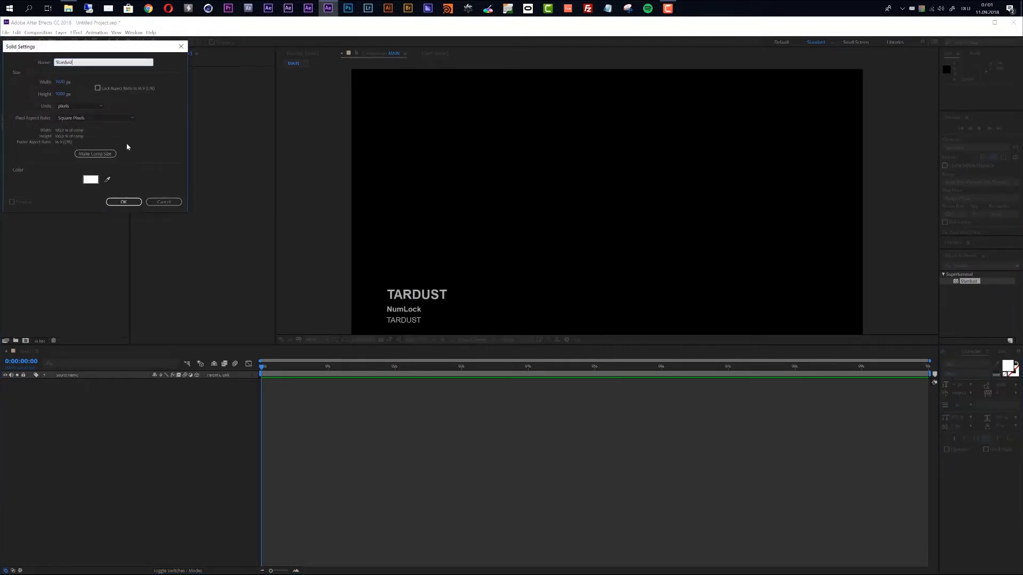
key(Return)
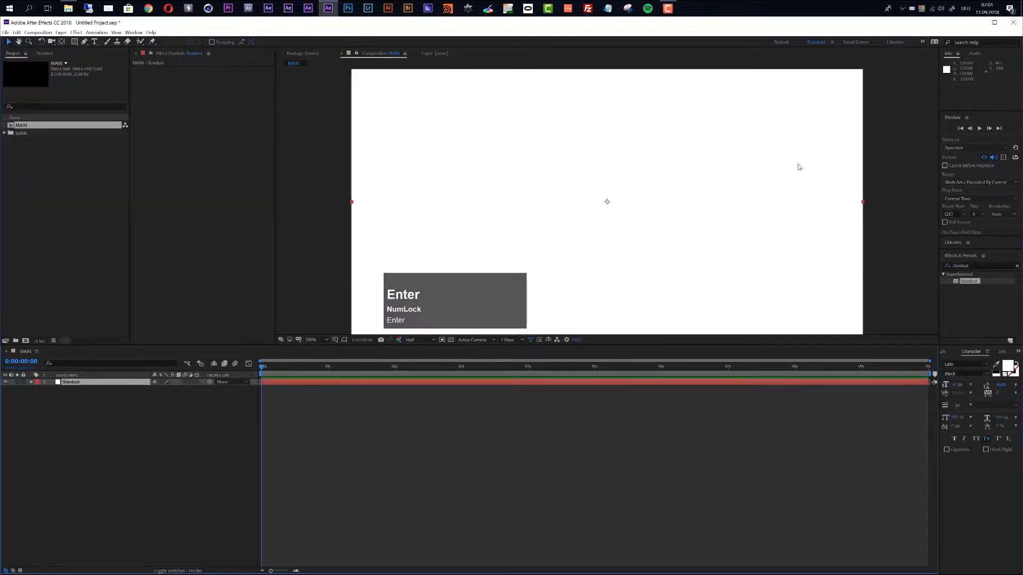
Widen the project and effect controls areas, apply the Stardust effect to the solid, and set the current time to 0:00:01:22.
drag(275, 116, 350, 119)
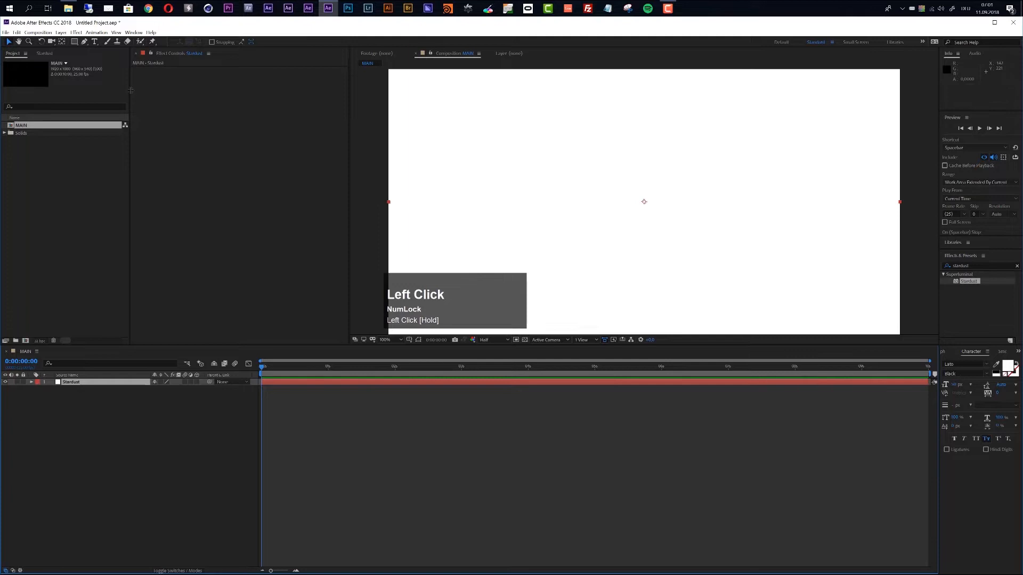
drag(131, 90, 220, 98)
drag(971, 286, 478, 386)
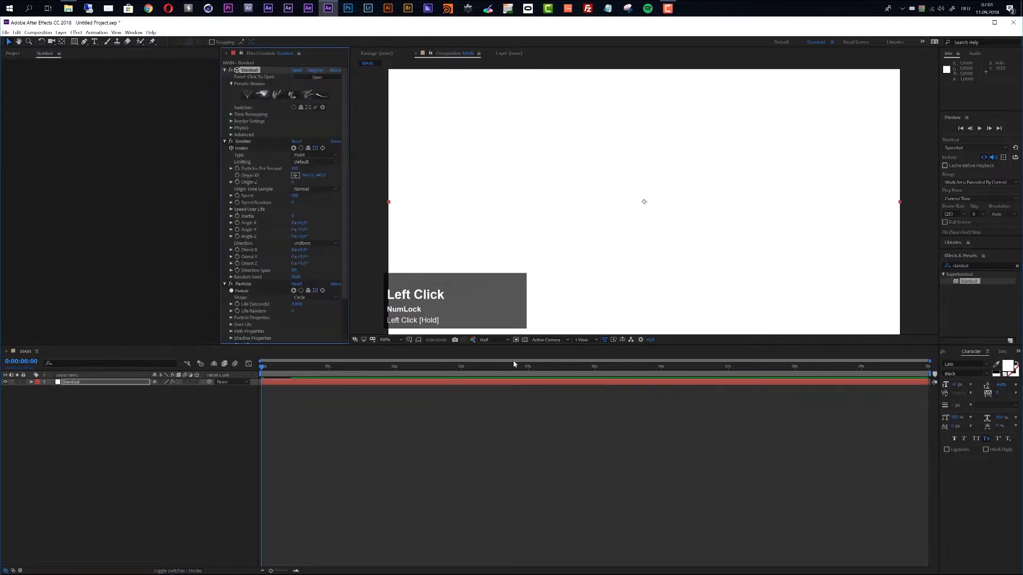
drag(308, 367, 387, 369)
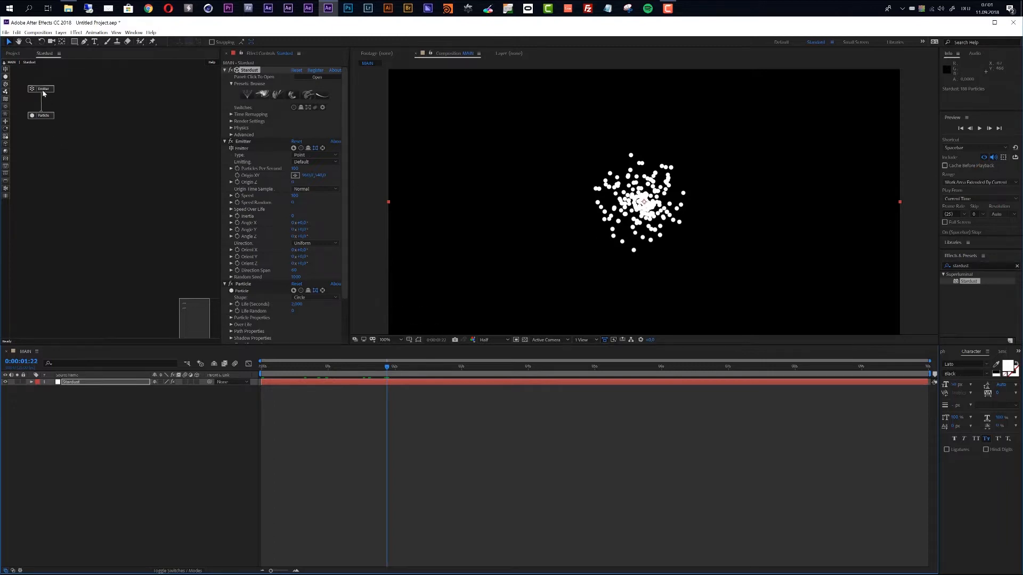
Delete the default Emitter and Particle nodes from the Stardust graph and add a Model node.
drag(72, 86, 41, 148)
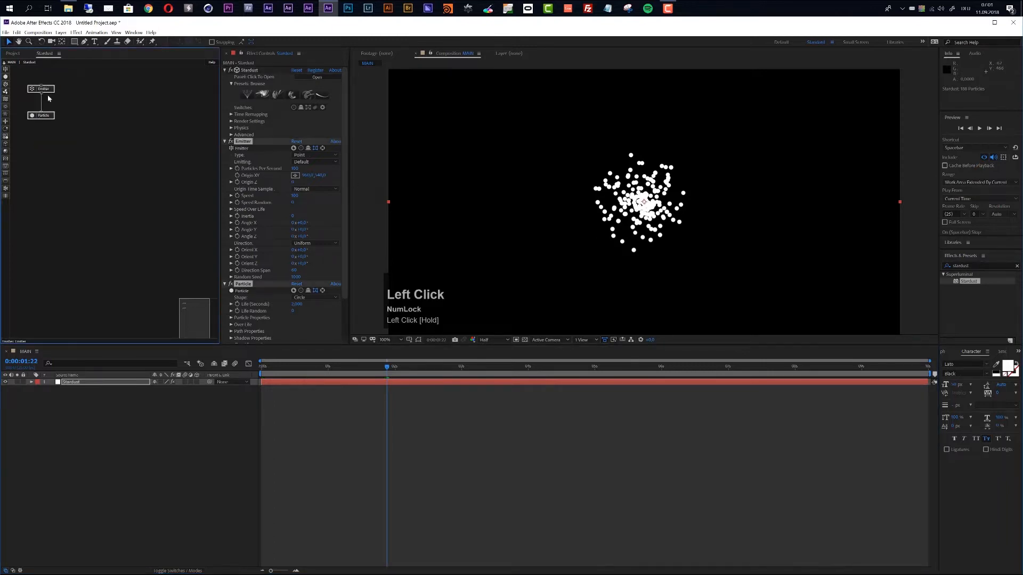
key(Delete)
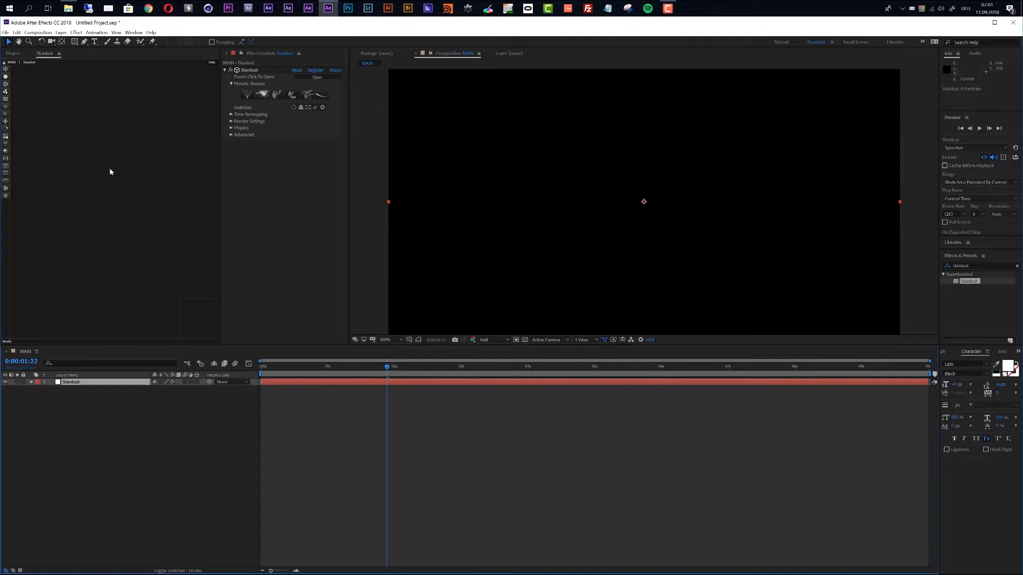
click(6, 146)
drag(21, 146, 63, 86)
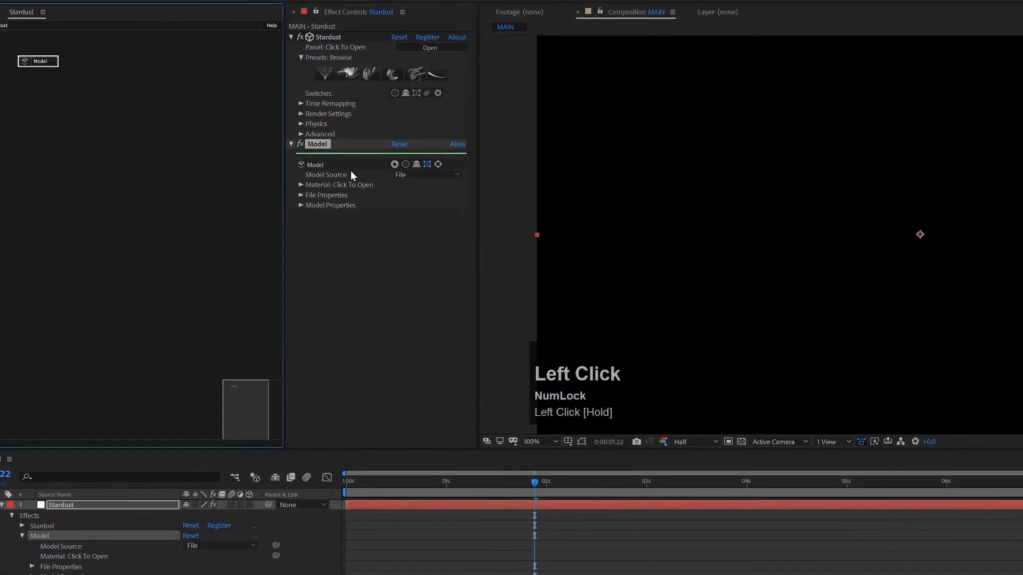
Set the Model source to Primitive and size the cube 500 in X, 20 in Y and 500 in Z.
click(436, 175)
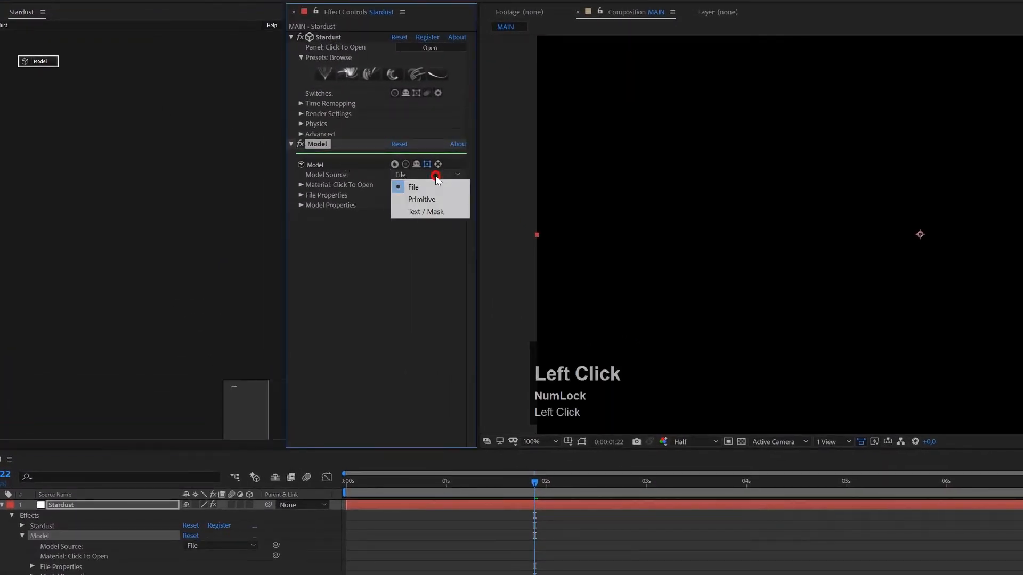
click(431, 200)
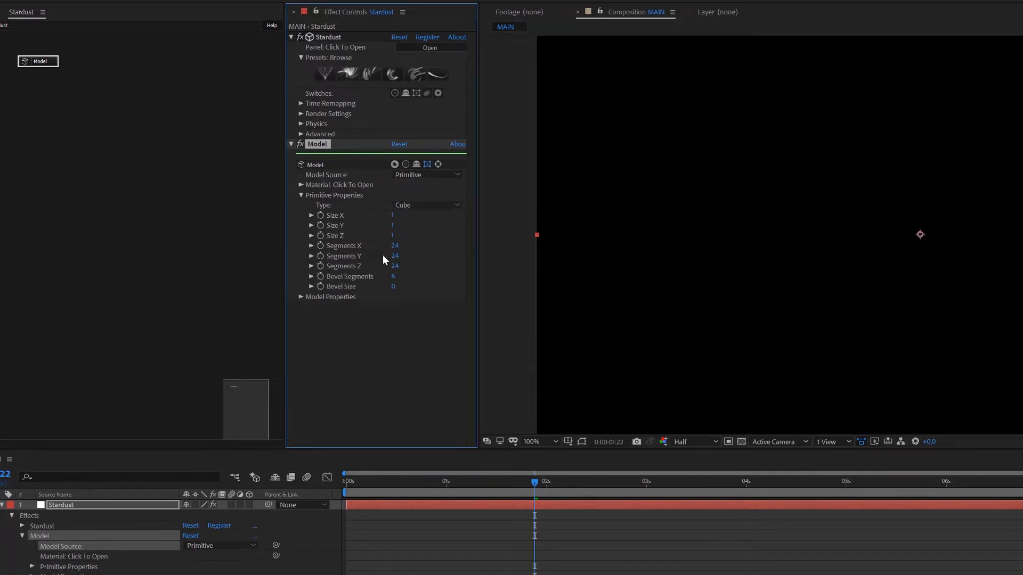
click(392, 216)
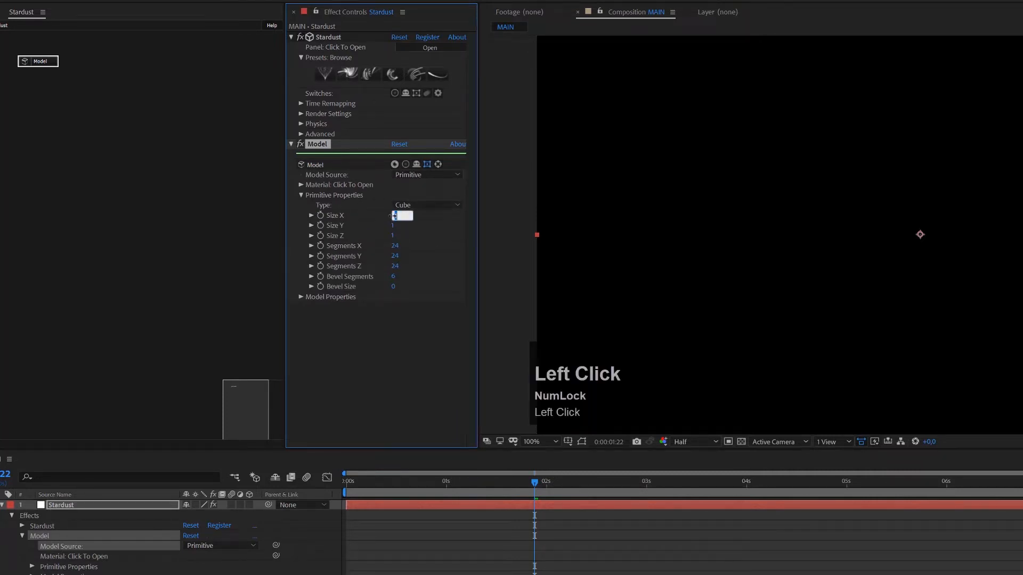
text(500)
key(Tab)
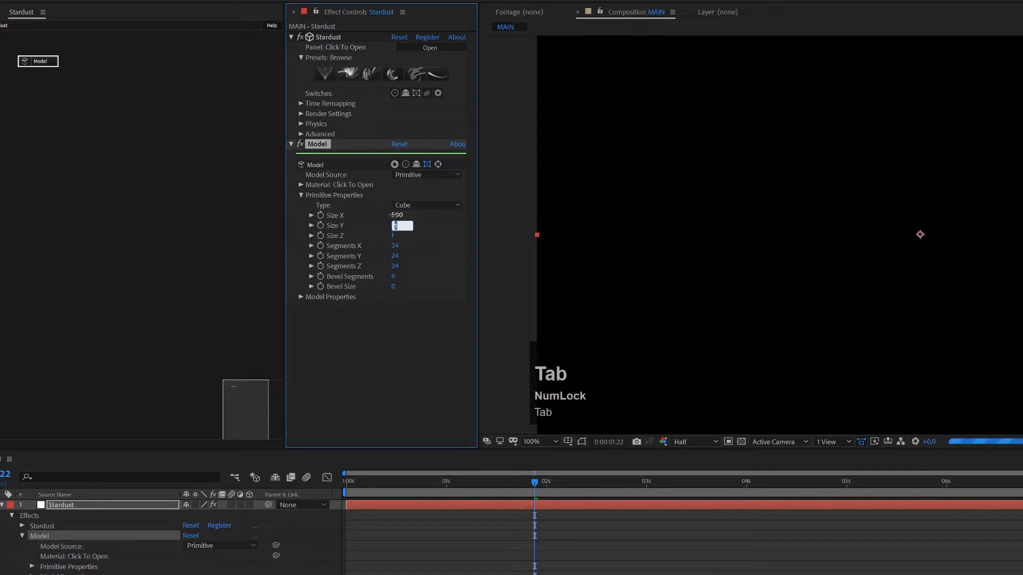
text(20)
key(Tab)
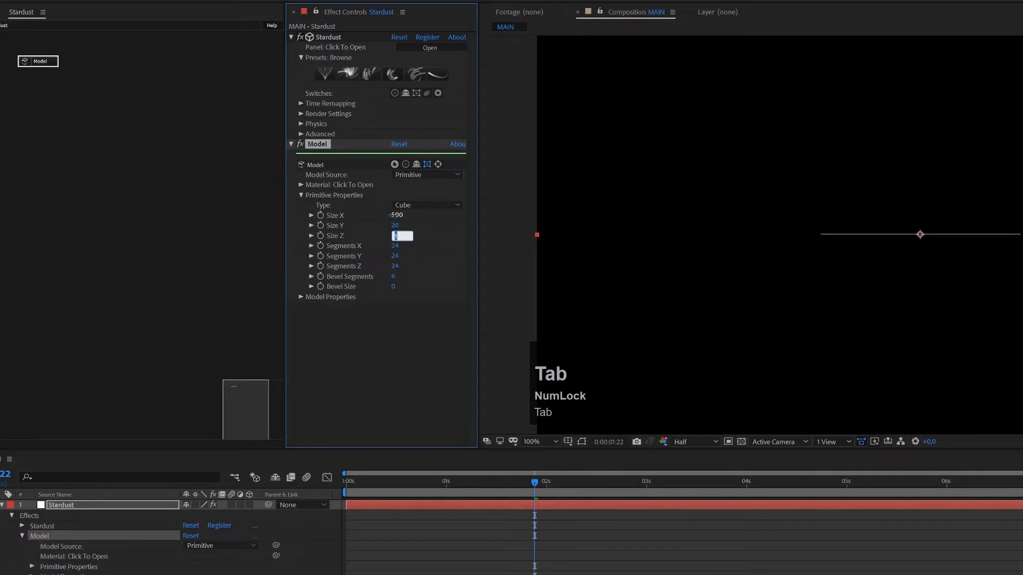
text(500)
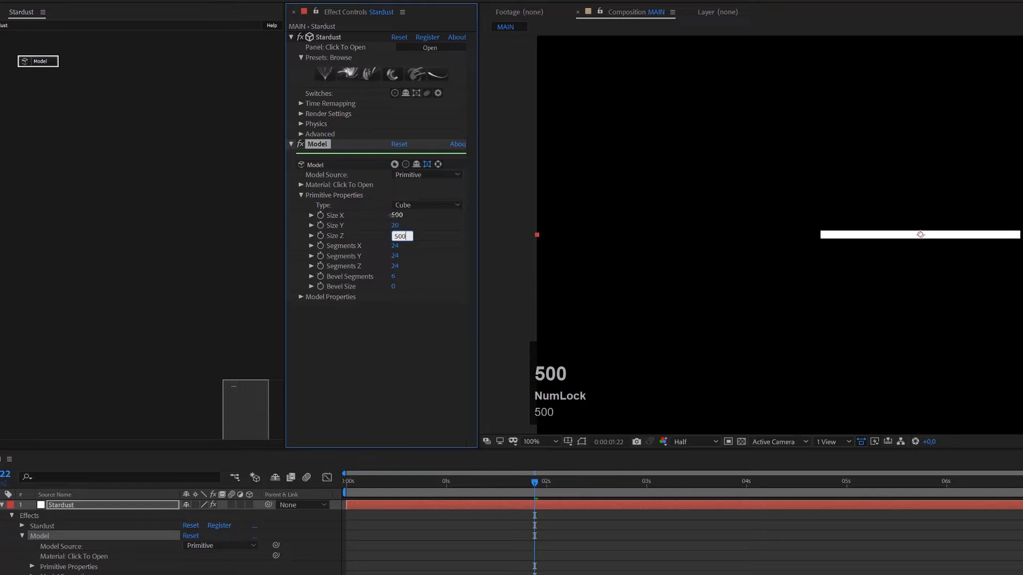
key(Return)
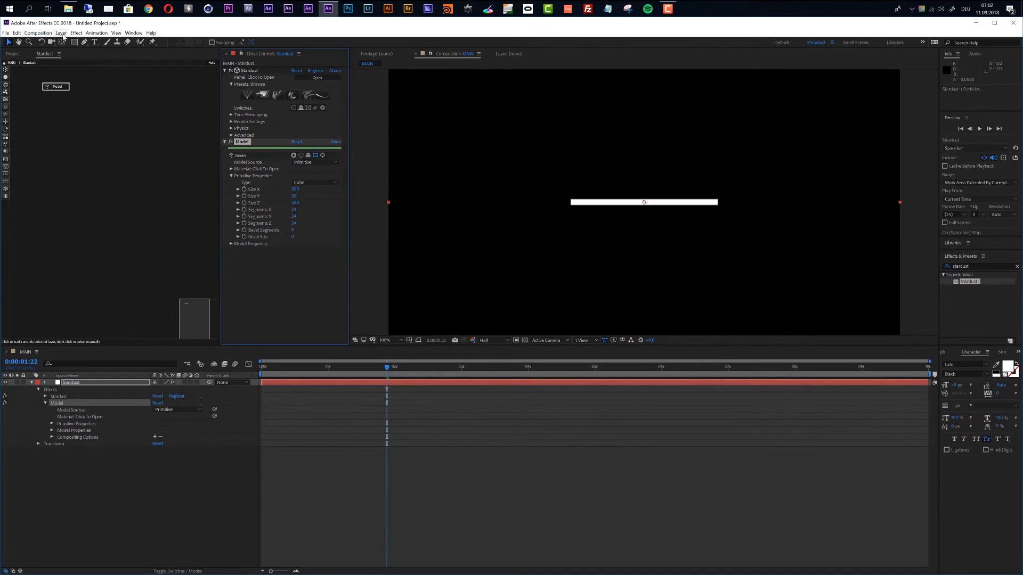
Add a parallel light with its current settings and show the composition from Custom View 1.
click(61, 33)
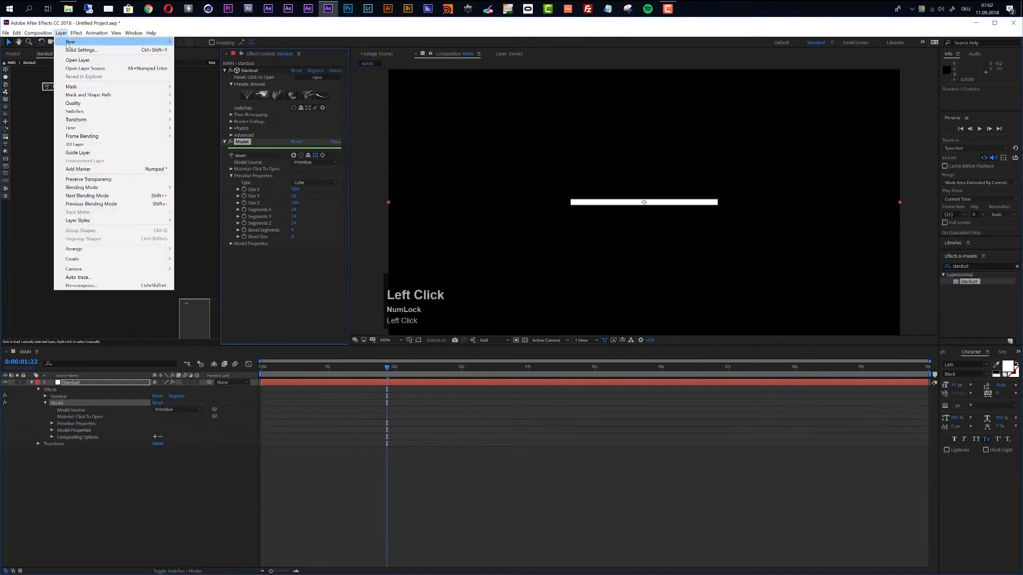
mouse_move(133, 42)
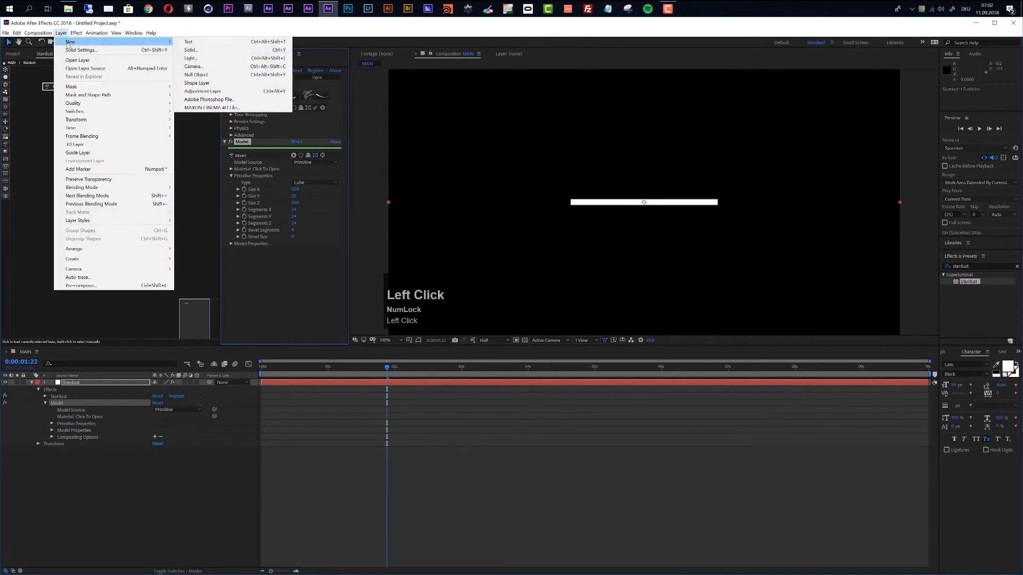
click(192, 58)
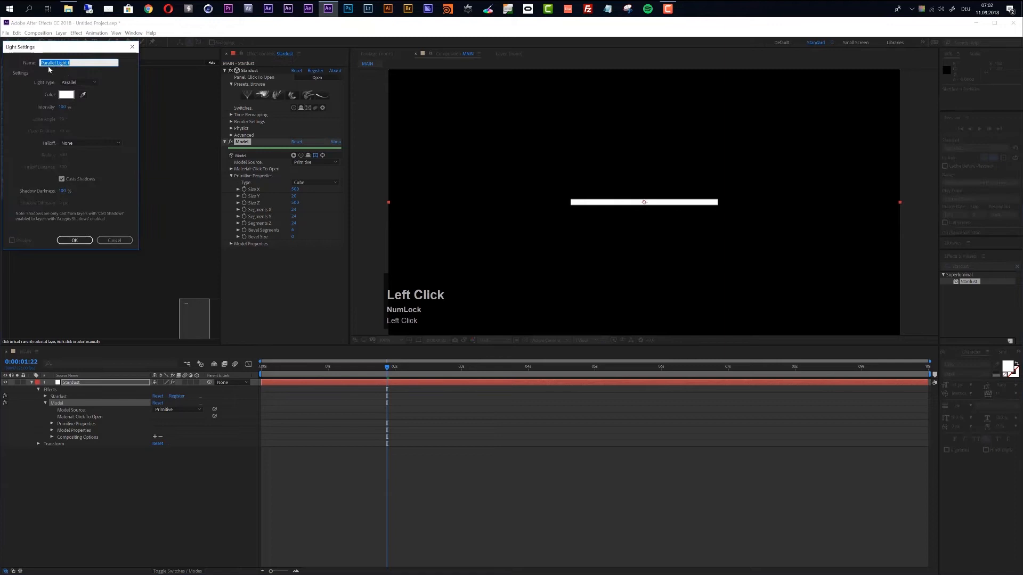
click(84, 242)
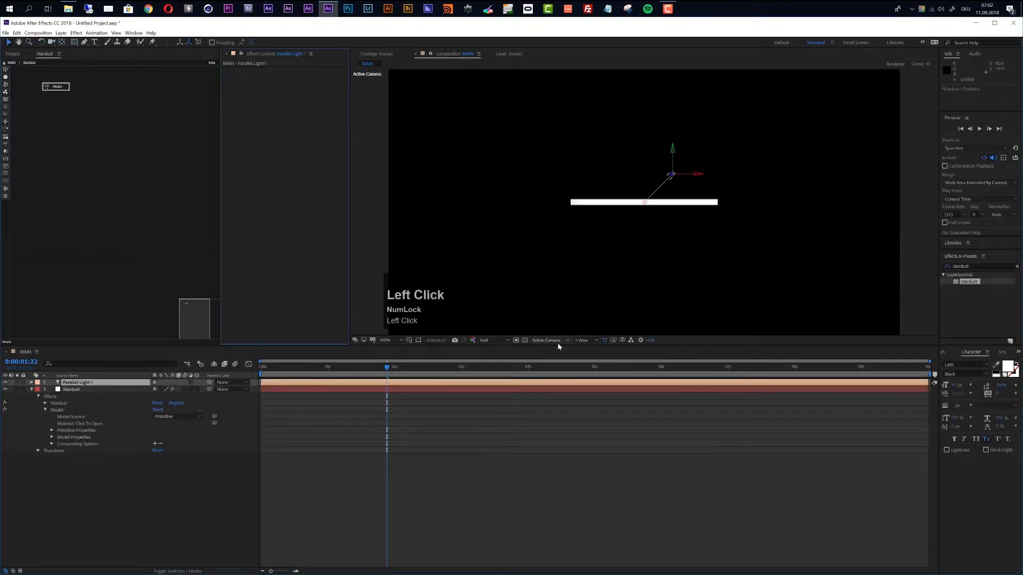
click(557, 343)
click(555, 414)
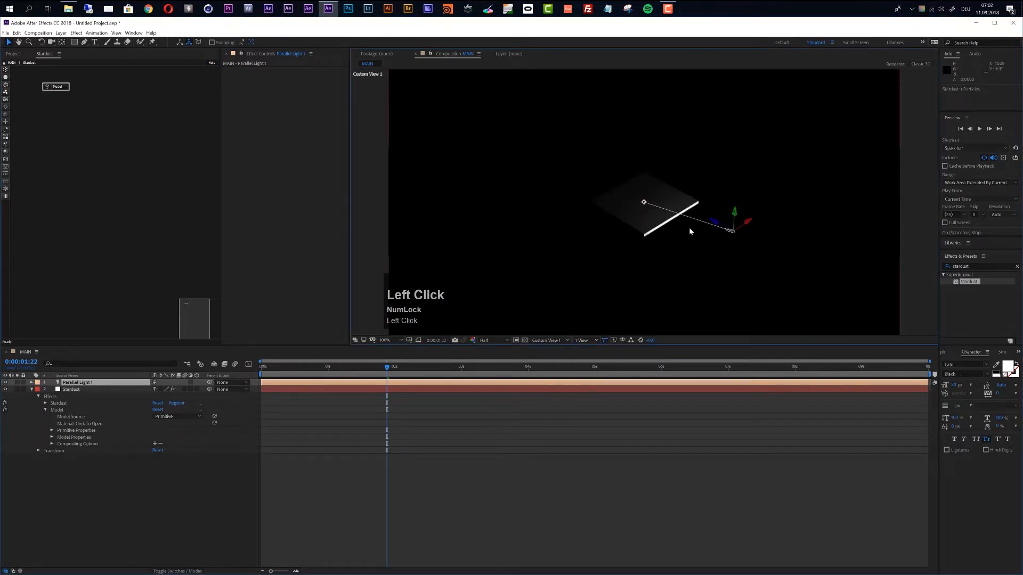
Create a null object, rename it Light Null, and make it a 3D layer.
click(61, 33)
mouse_move(70, 42)
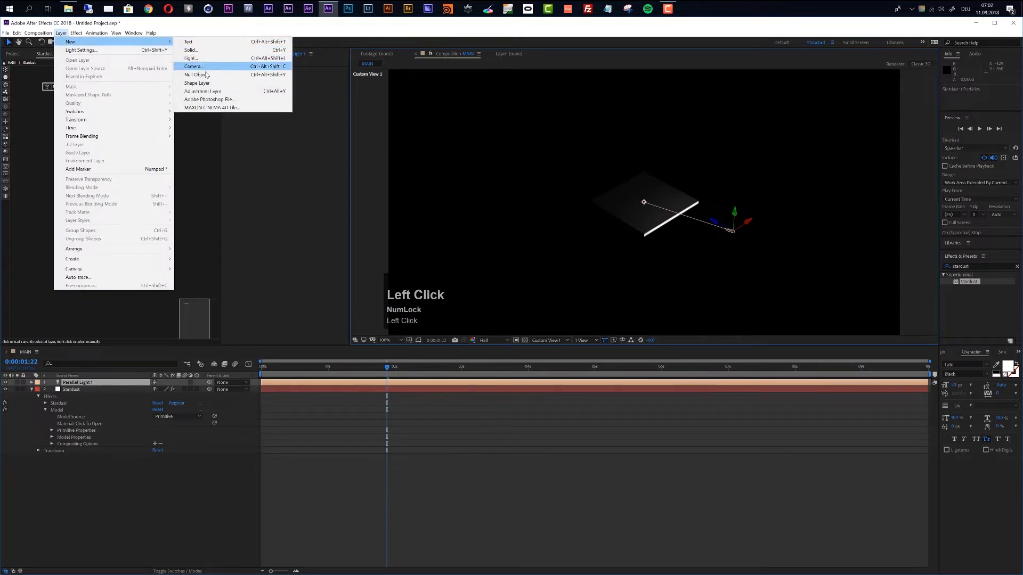
click(197, 75)
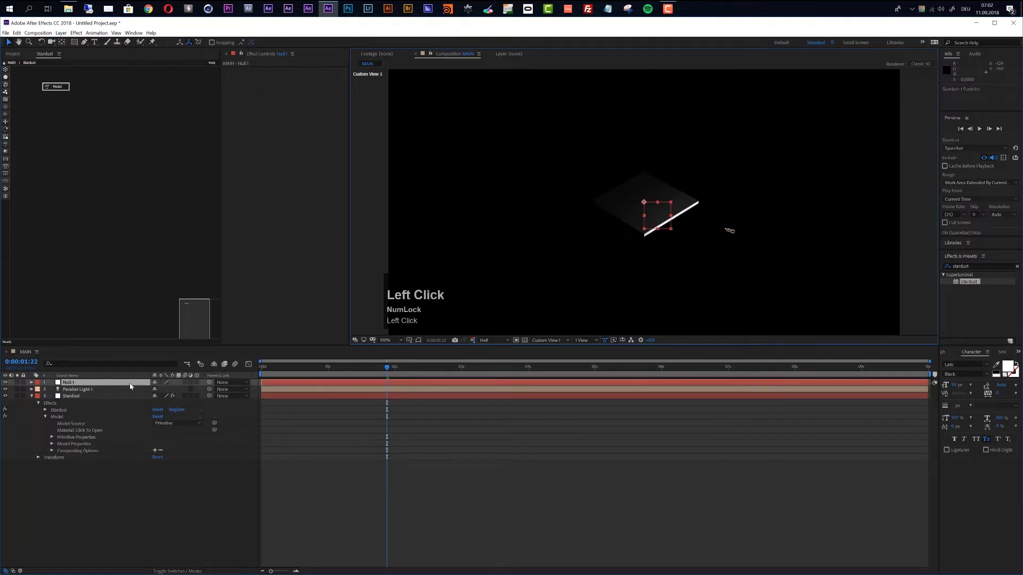
key(KP_Enter)
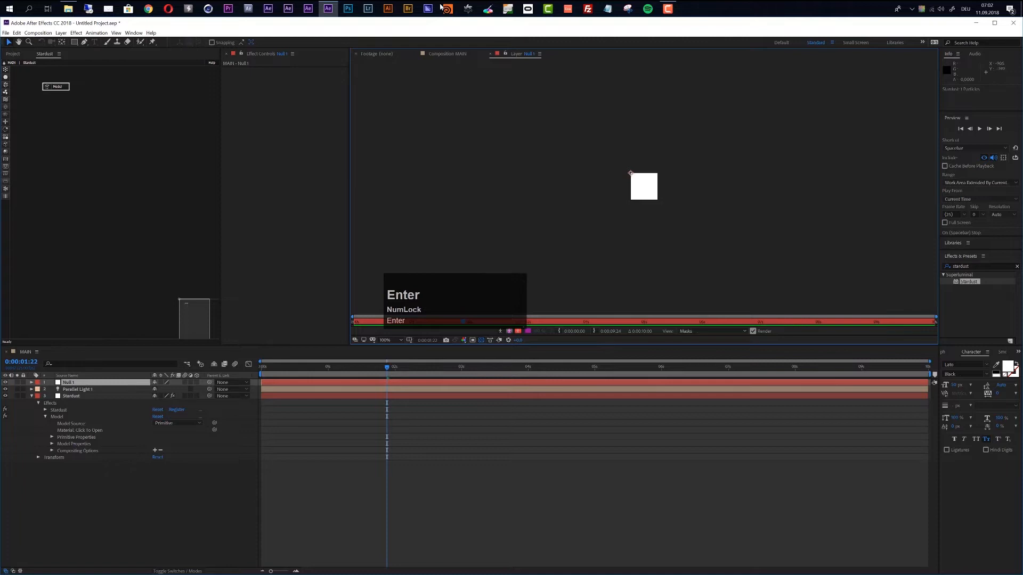
click(450, 54)
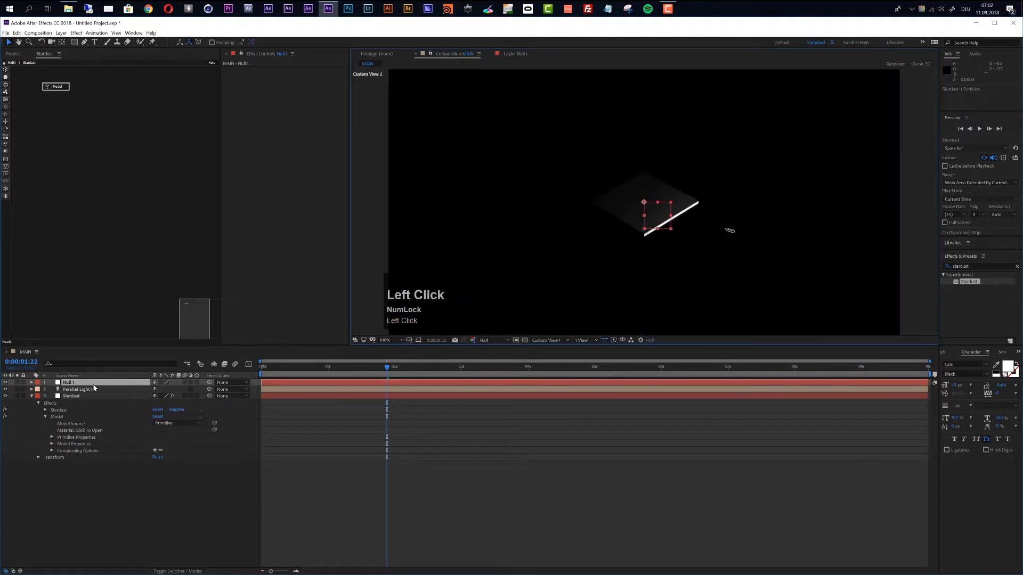
key(Return)
text(Light Nu)
key(Return)
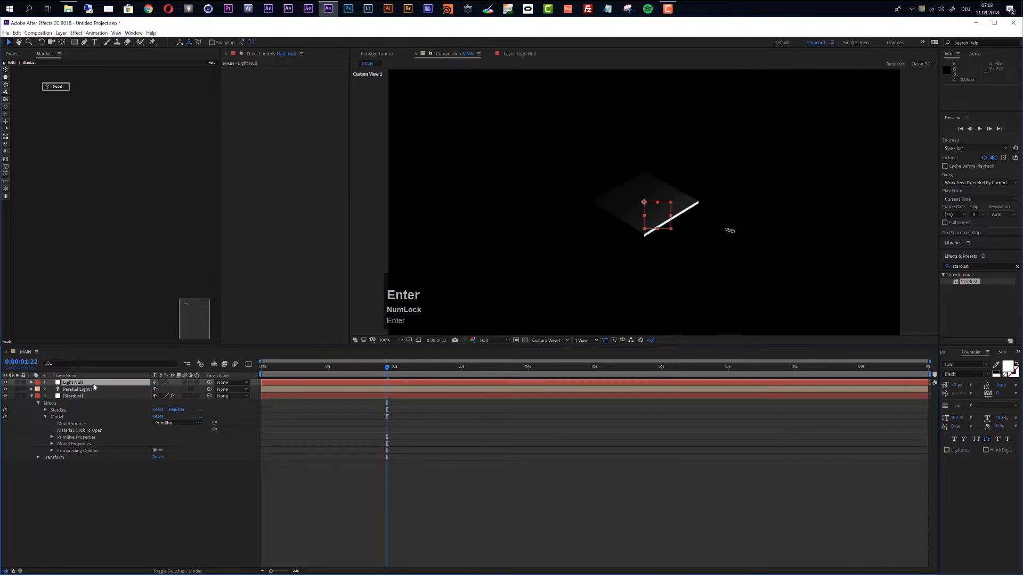
click(196, 383)
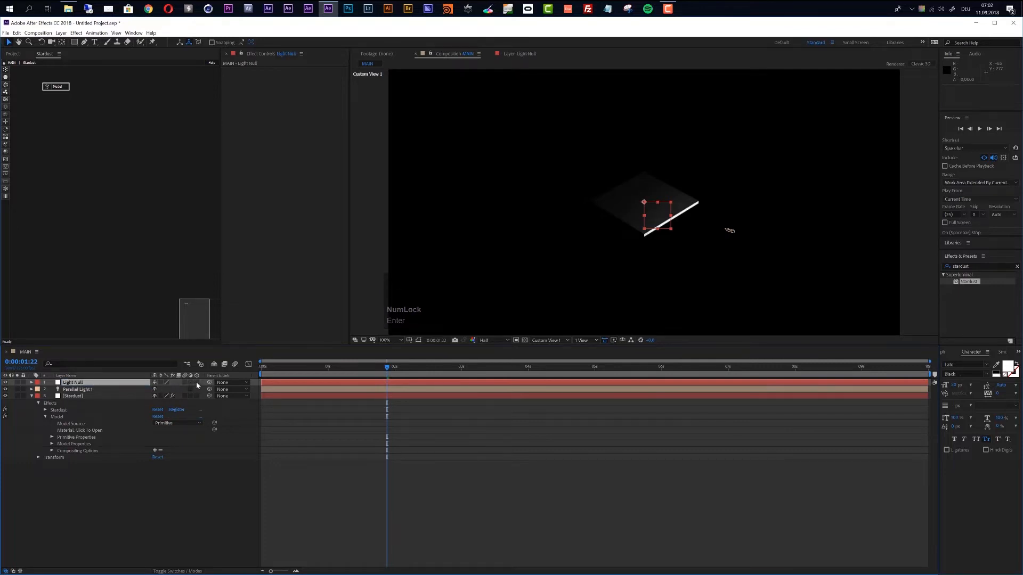
Reveal the transform properties of the Parallel Light 1 and Light Null layers.
click(98, 391)
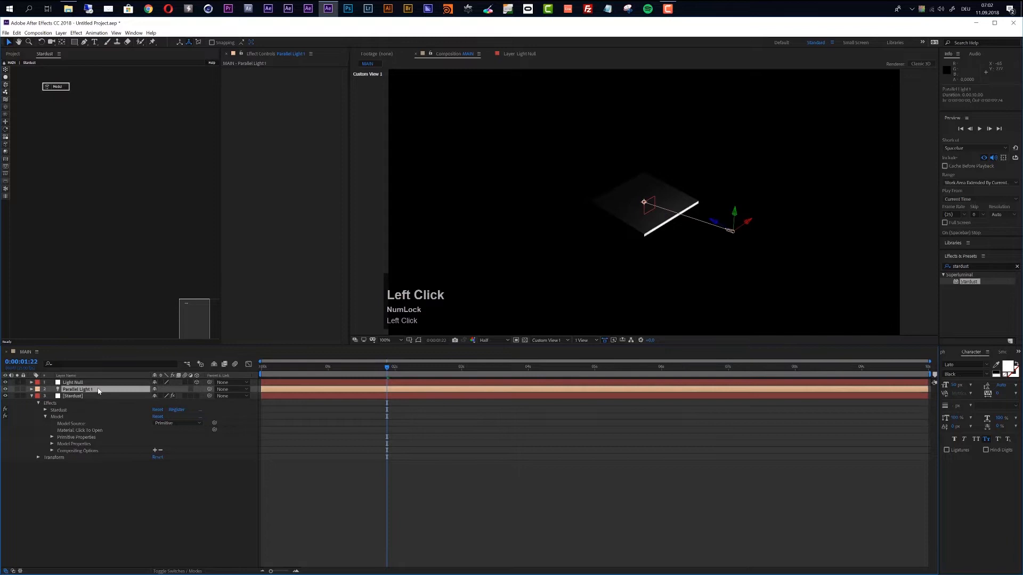
click(32, 389)
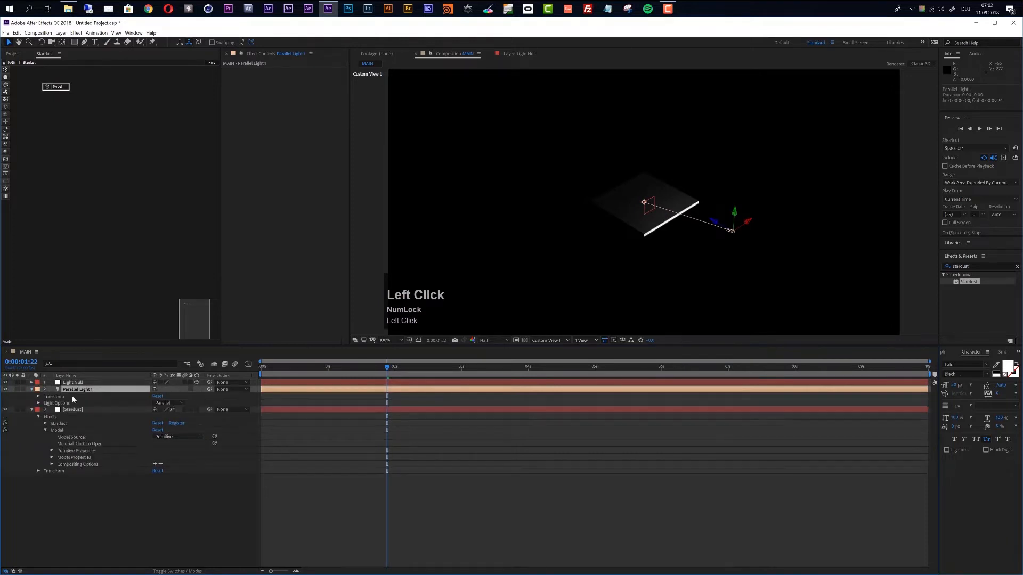
click(39, 397)
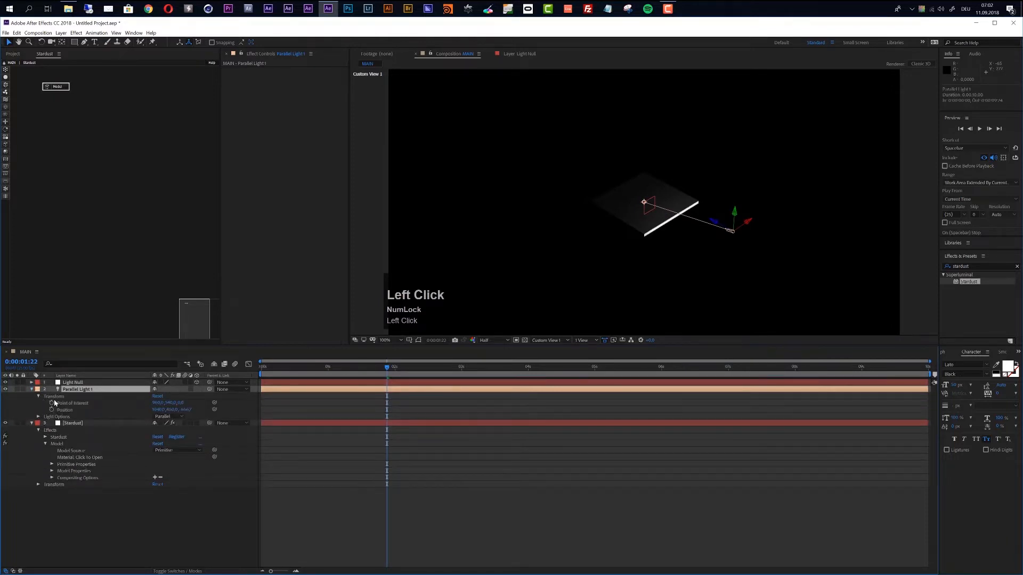
click(31, 383)
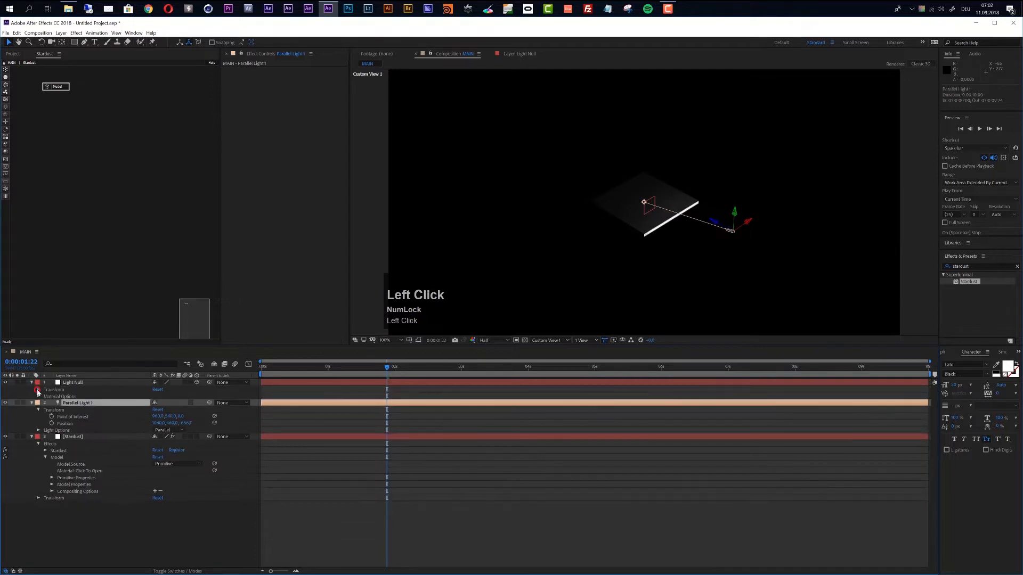
click(38, 390)
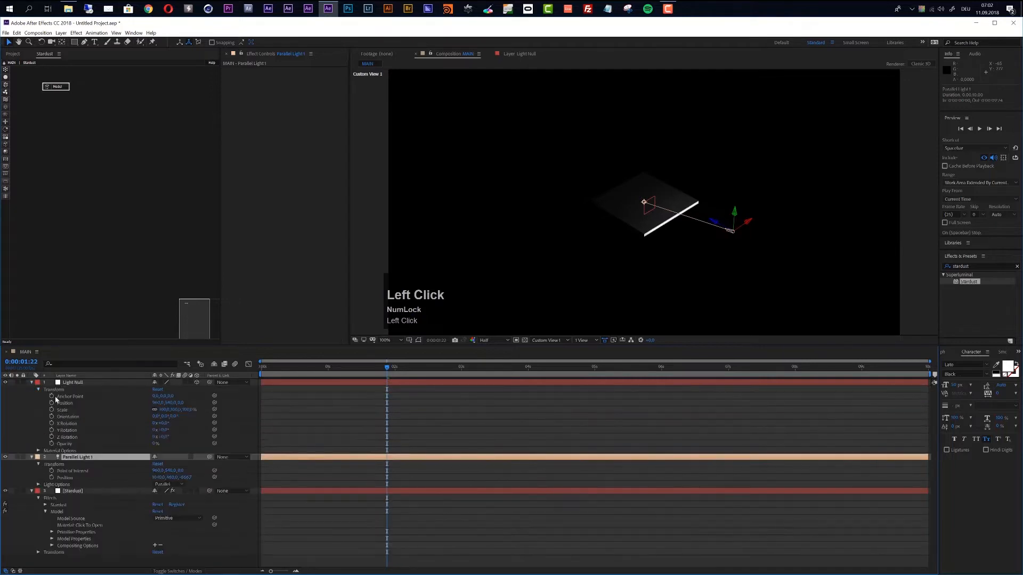
alt+click(52, 471)
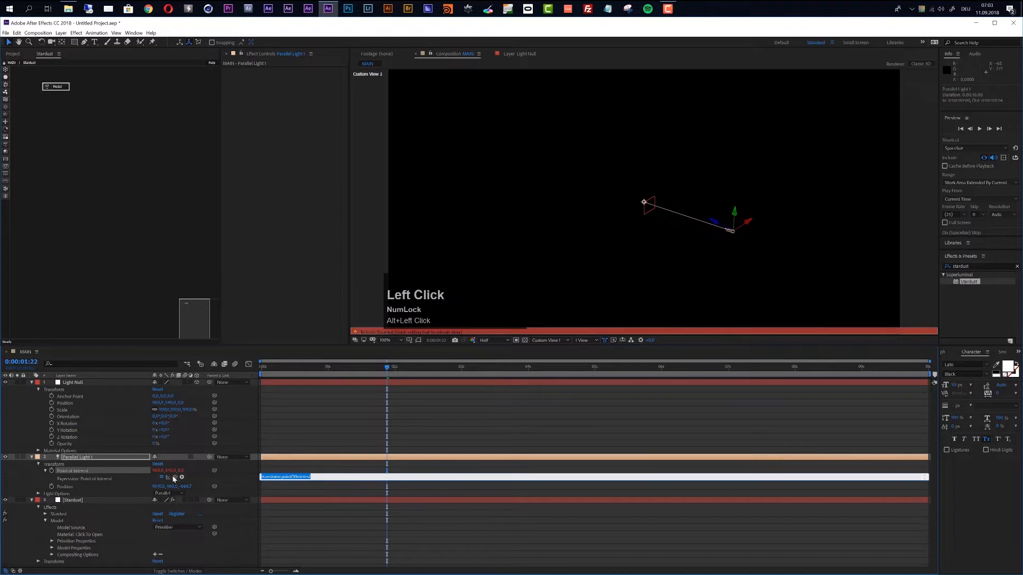
drag(176, 478, 69, 399)
click(100, 456)
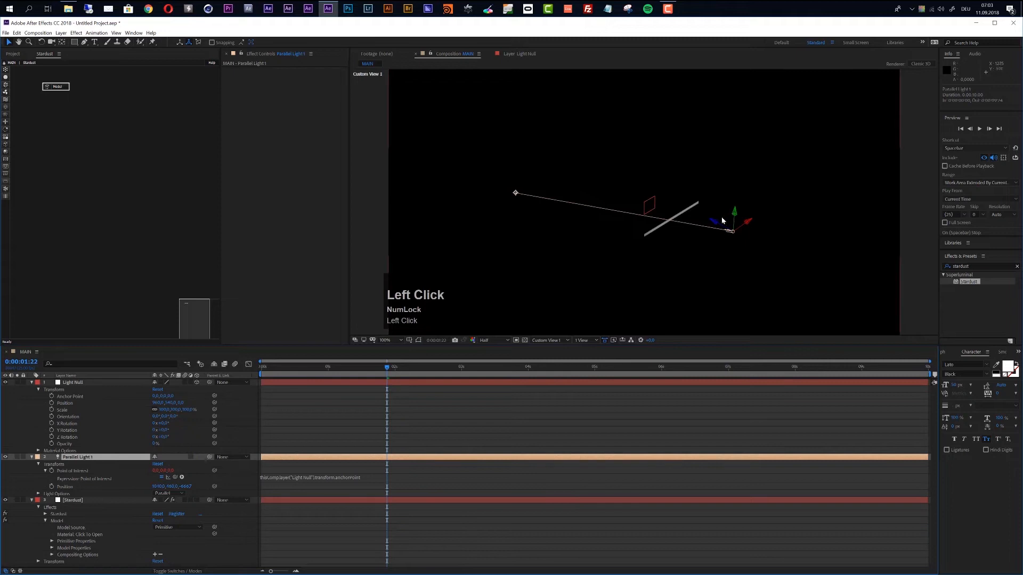
click(335, 479)
key(ctrl+z)
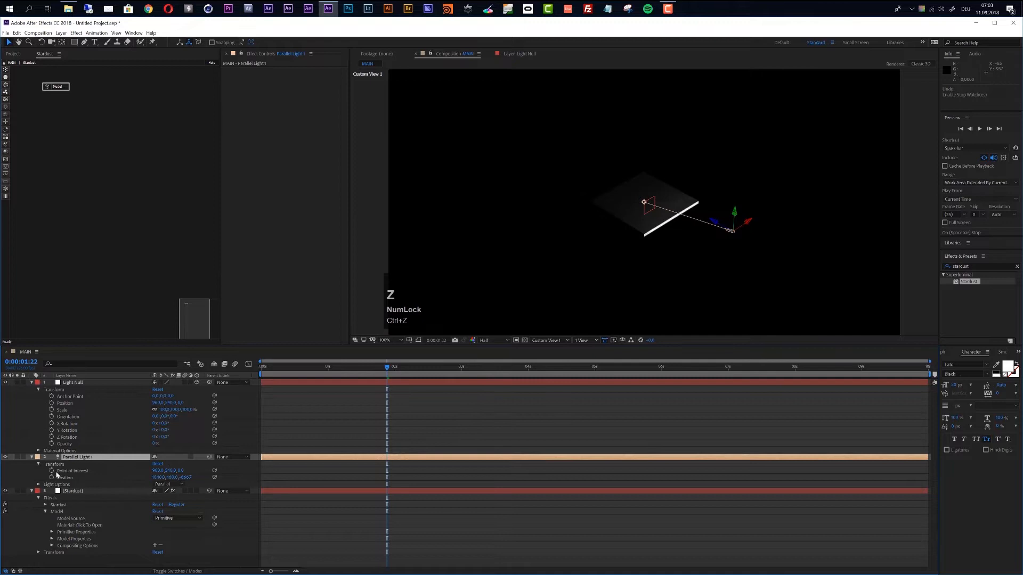
Link the parallel light's Point of Interest to the Light Null's Position with an expression.
alt+click(51, 471)
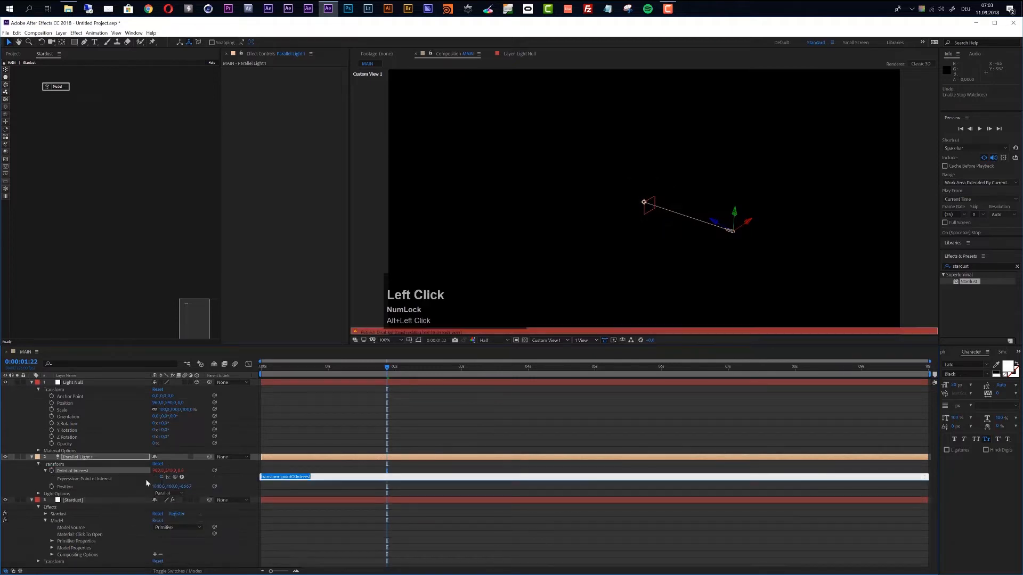
drag(174, 477, 75, 405)
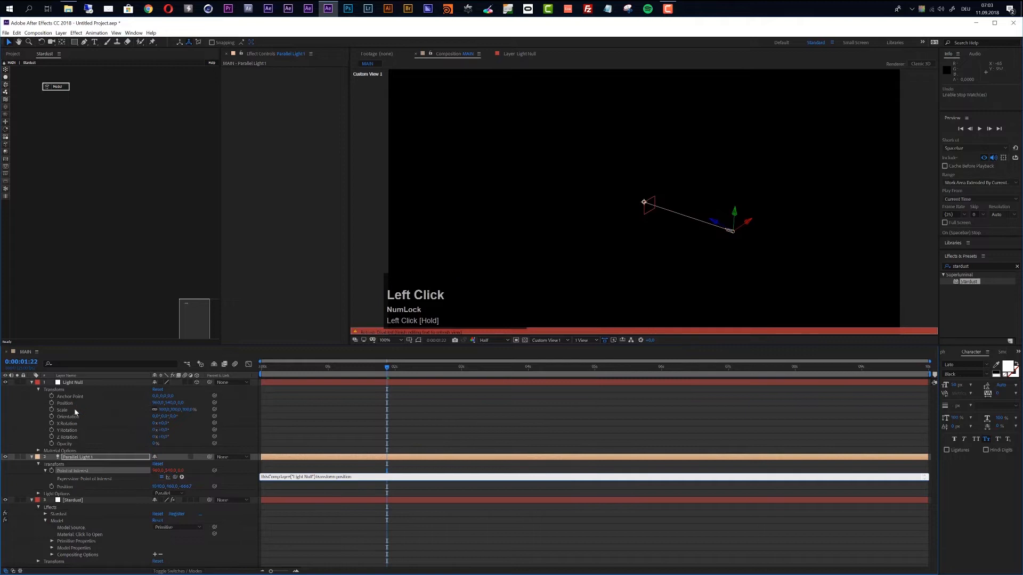
click(337, 514)
Move the parallel light upward beside the flat cube and increase its Falloff Distance.
click(85, 459)
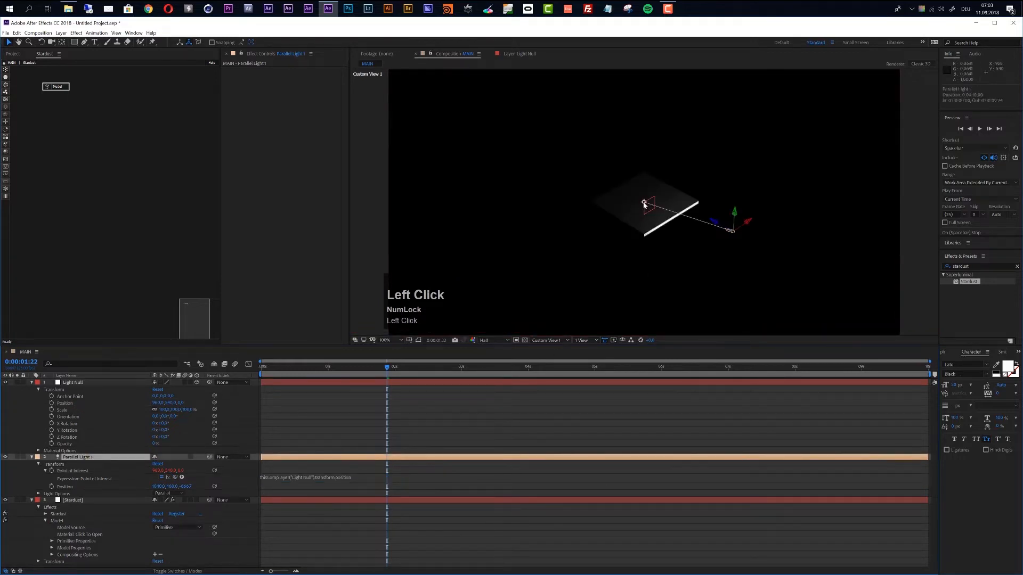
drag(734, 212, 774, 166)
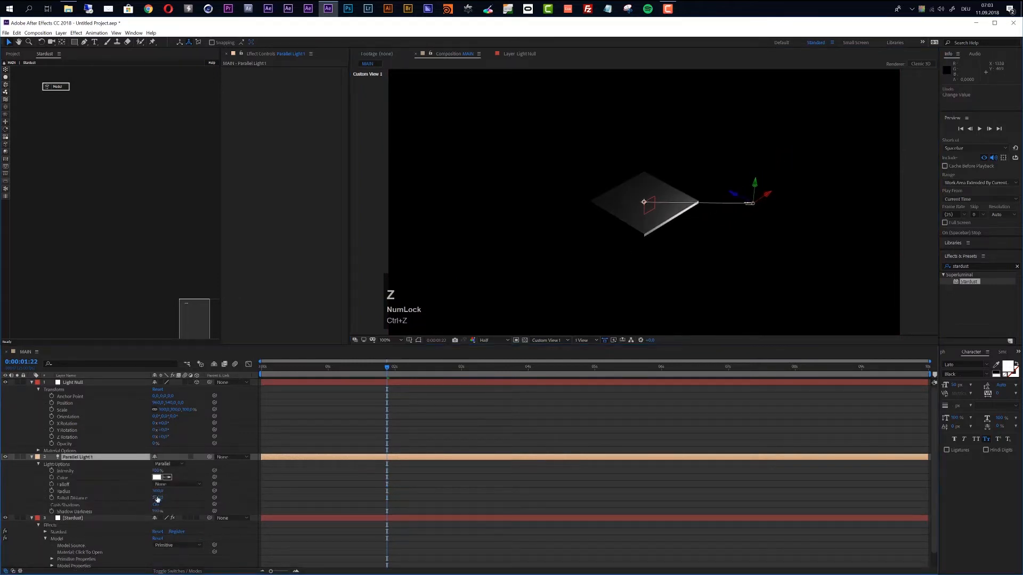
drag(157, 498, 346, 502)
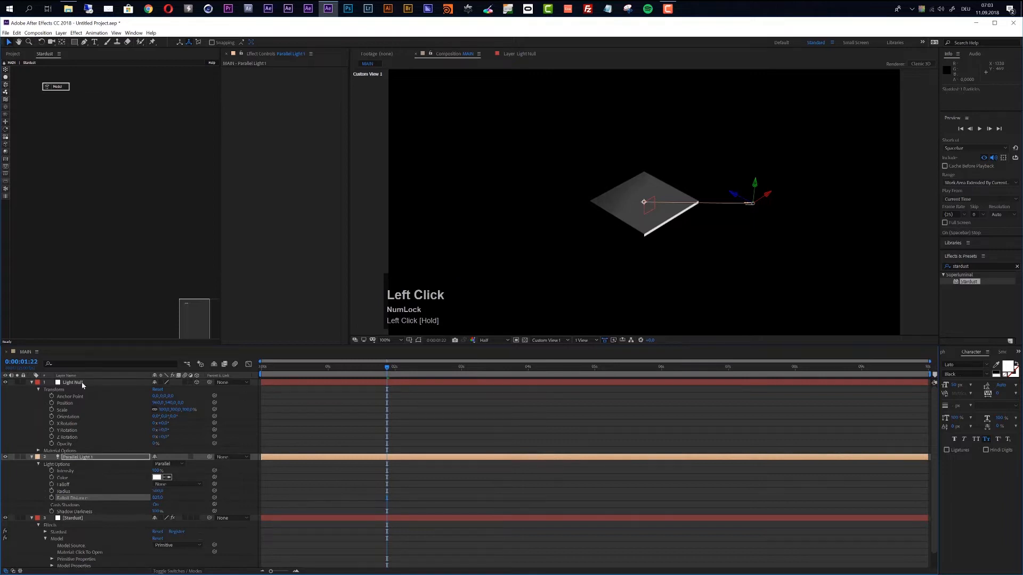
Collapse the Light Null and Parallel Light 1 layers and give both an aqua label colour.
click(32, 382)
click(68, 383)
shift+click(72, 390)
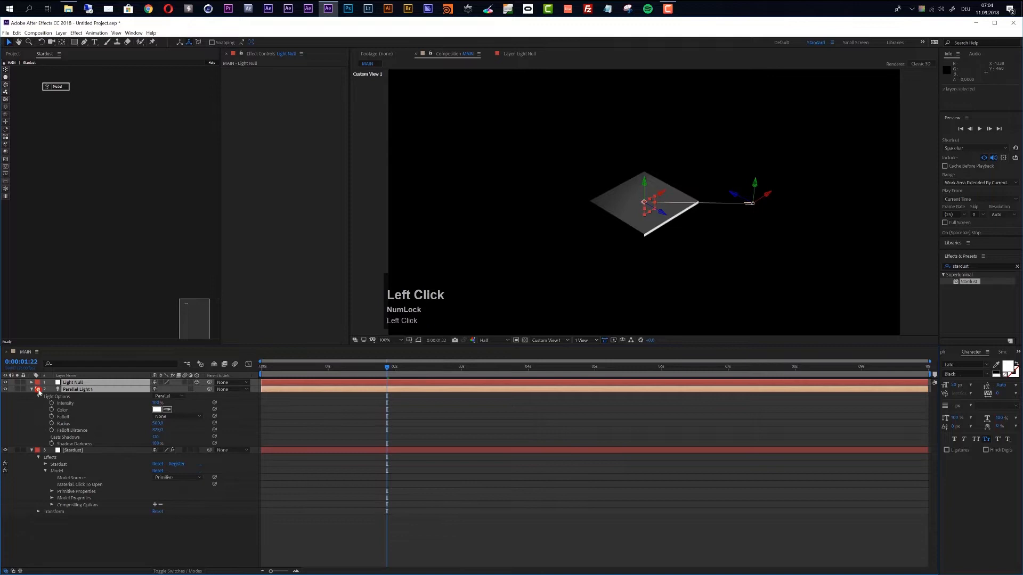
click(38, 389)
click(63, 434)
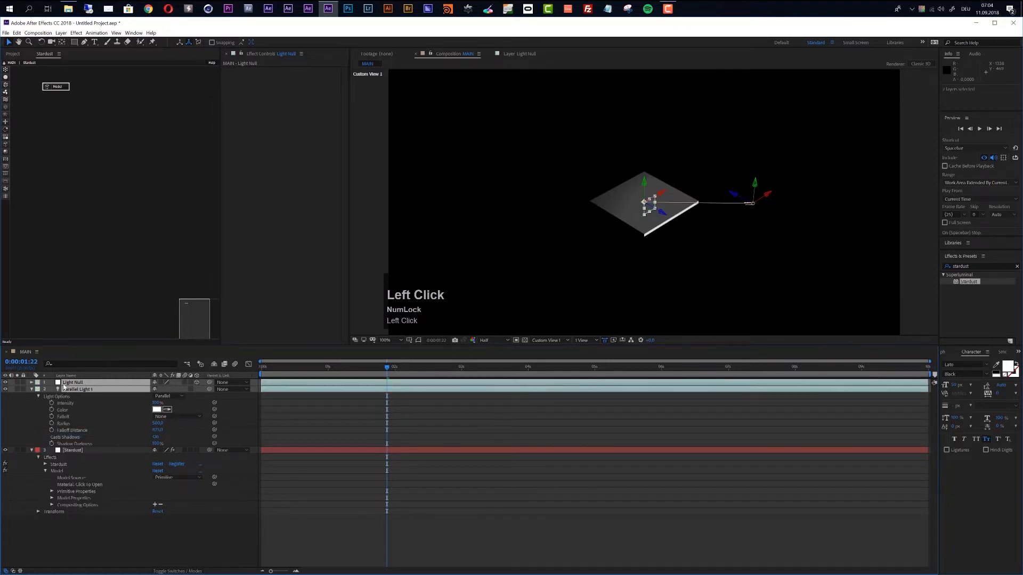
click(31, 390)
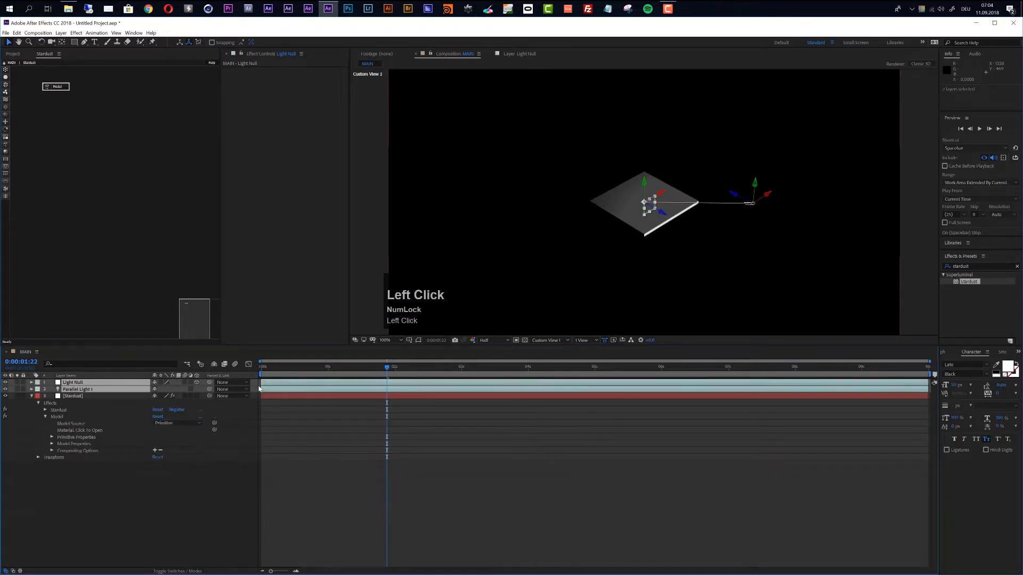
Add a one-node camera named Camera 1 with its current settings.
click(61, 33)
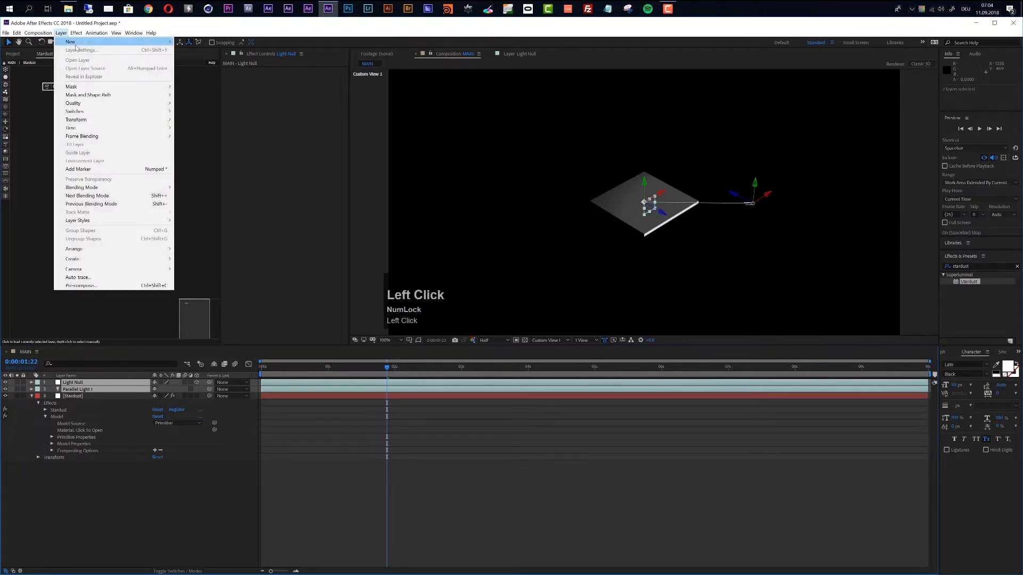
mouse_move(77, 48)
click(181, 66)
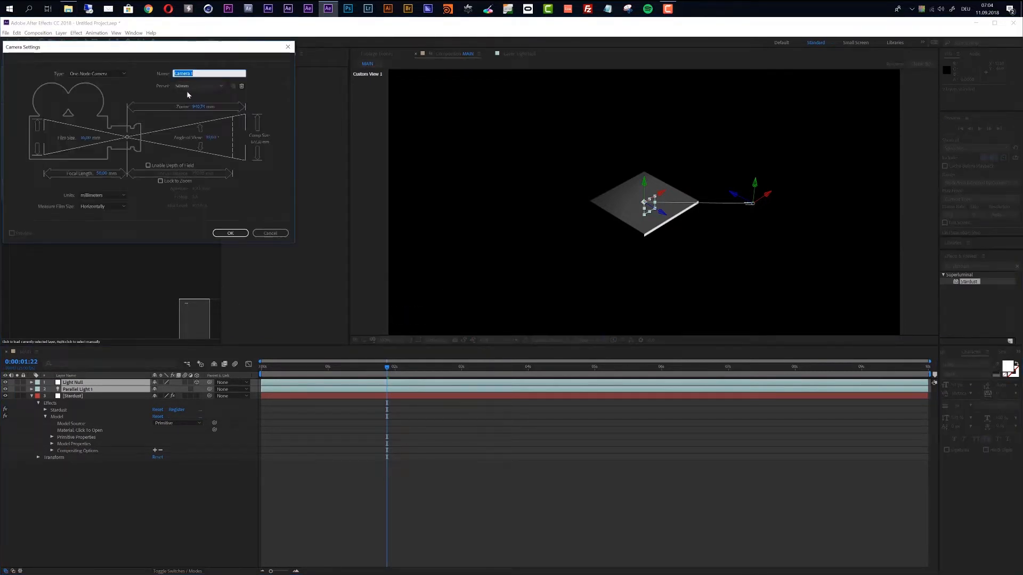
click(229, 233)
Create a null object, make it a 3D layer and rename it Cam Control.
click(61, 33)
mouse_move(75, 41)
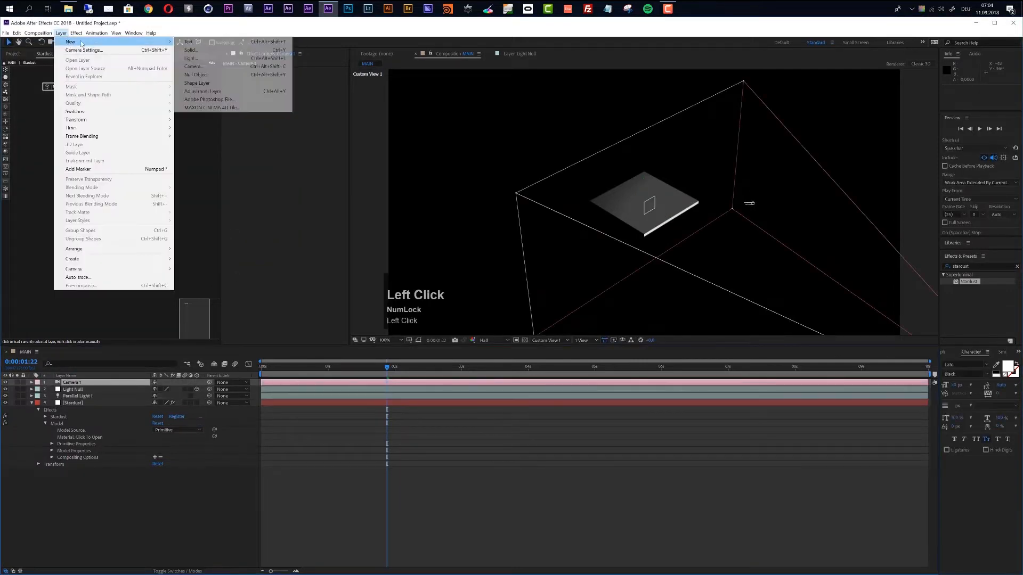
click(198, 75)
click(196, 382)
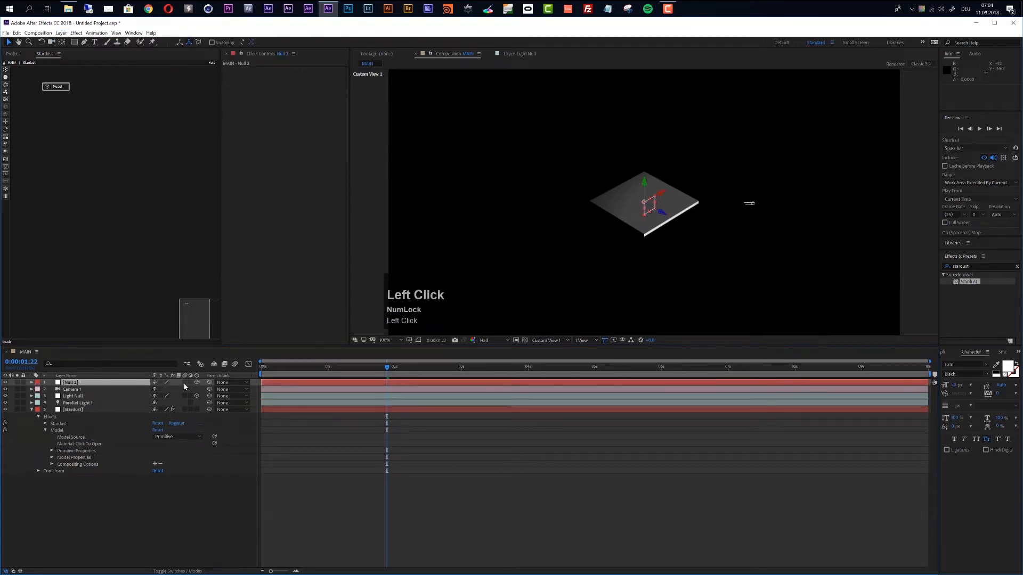
click(83, 384)
key(Return)
text(Cam Control)
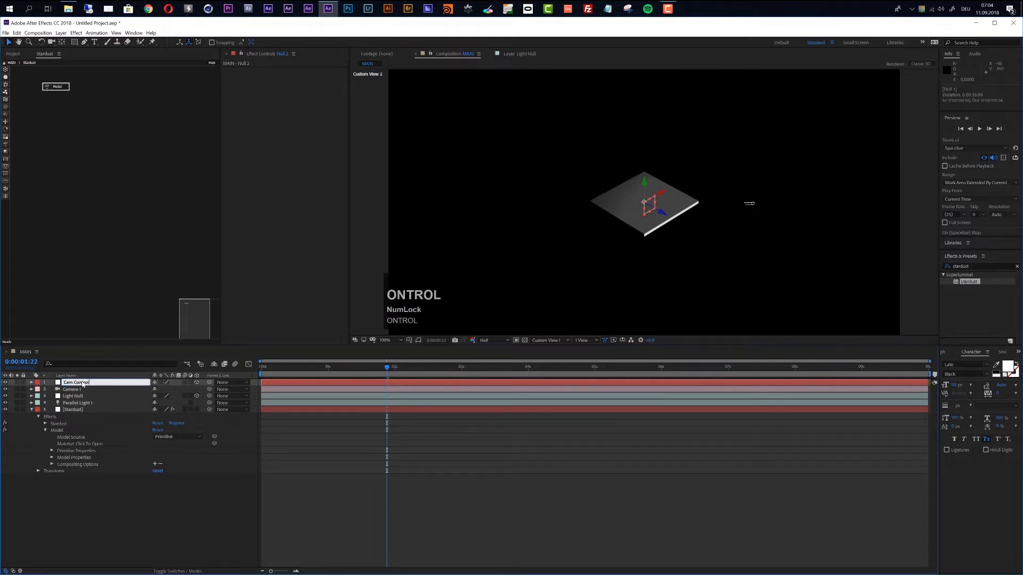
key(Return)
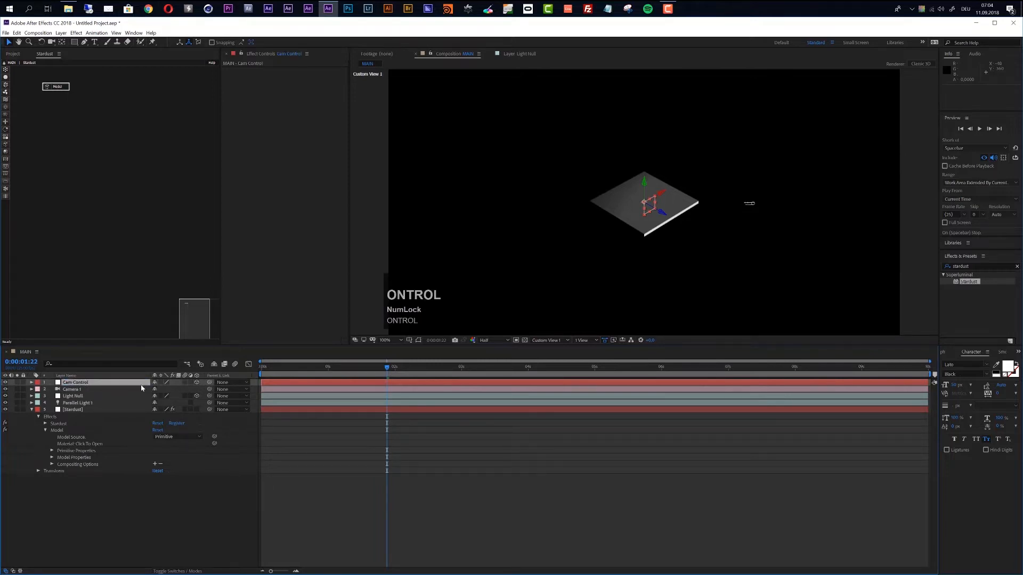
Parent Camera 1 to Cam Control and give both layers a yellow label colour.
drag(209, 390, 59, 385)
click(77, 390)
shift+click(78, 384)
click(40, 384)
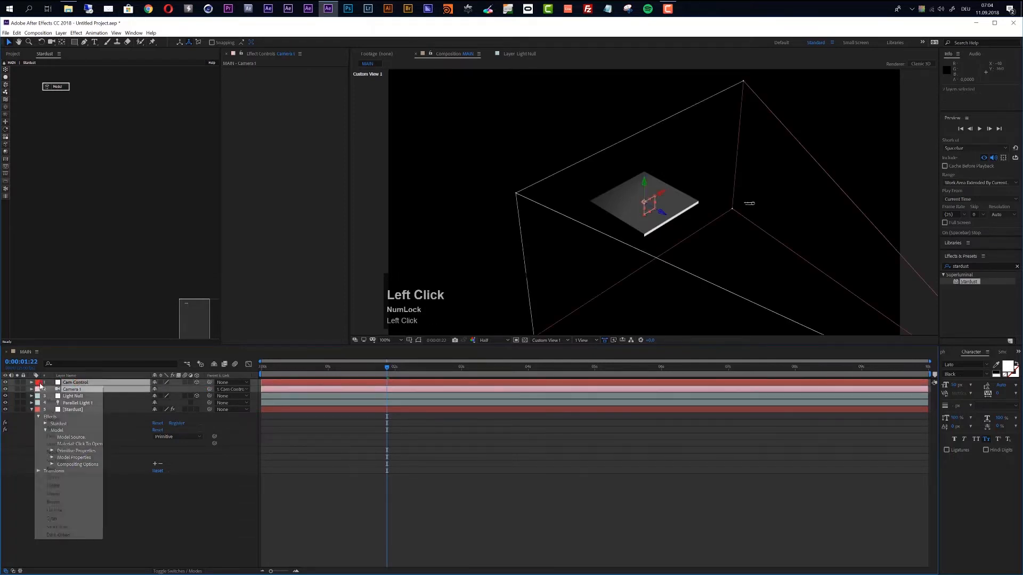
click(53, 420)
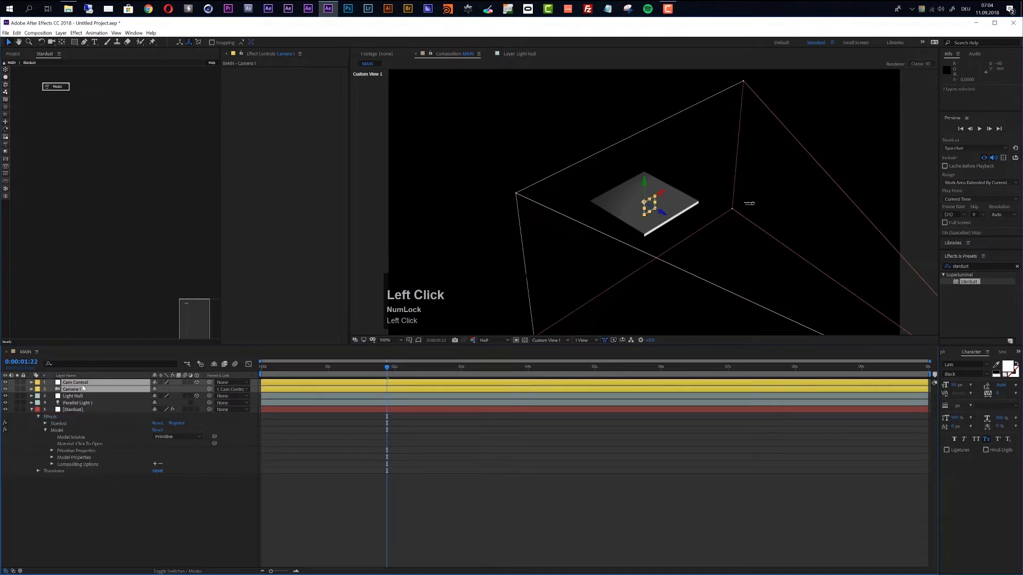
click(126, 543)
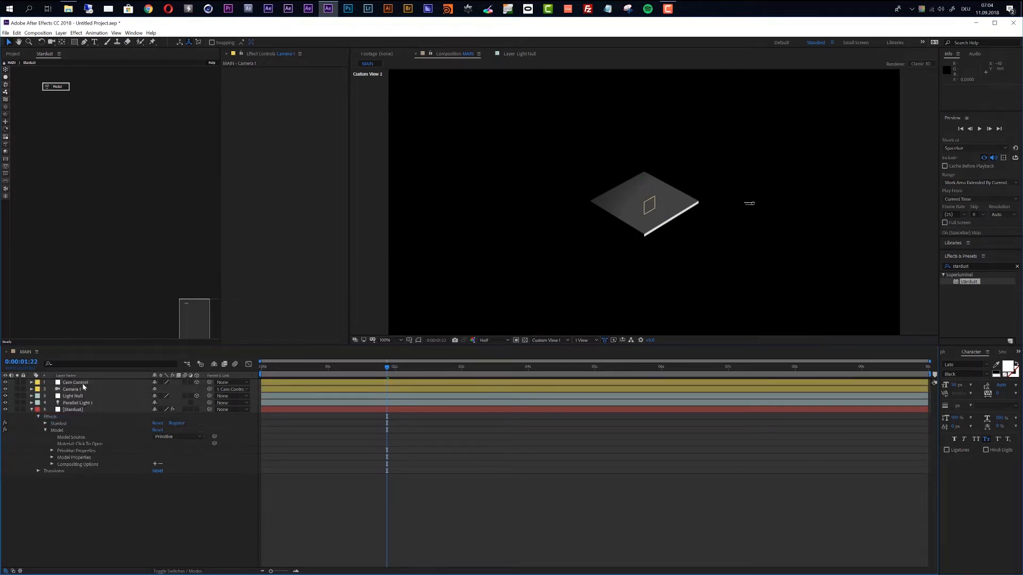
Duplicate the Model node in the Stardust graph and place the copy beside the original.
click(75, 410)
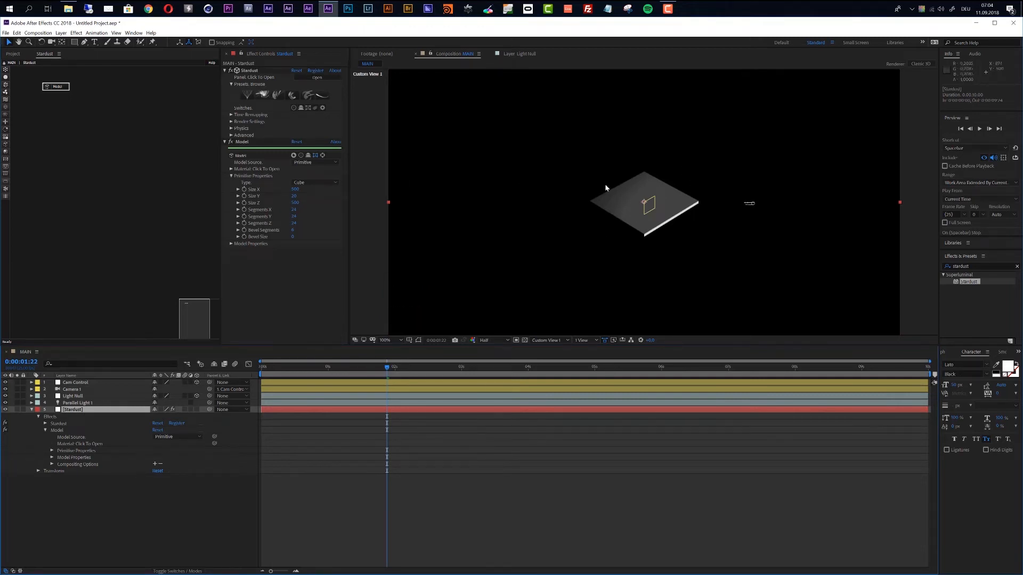
click(65, 90)
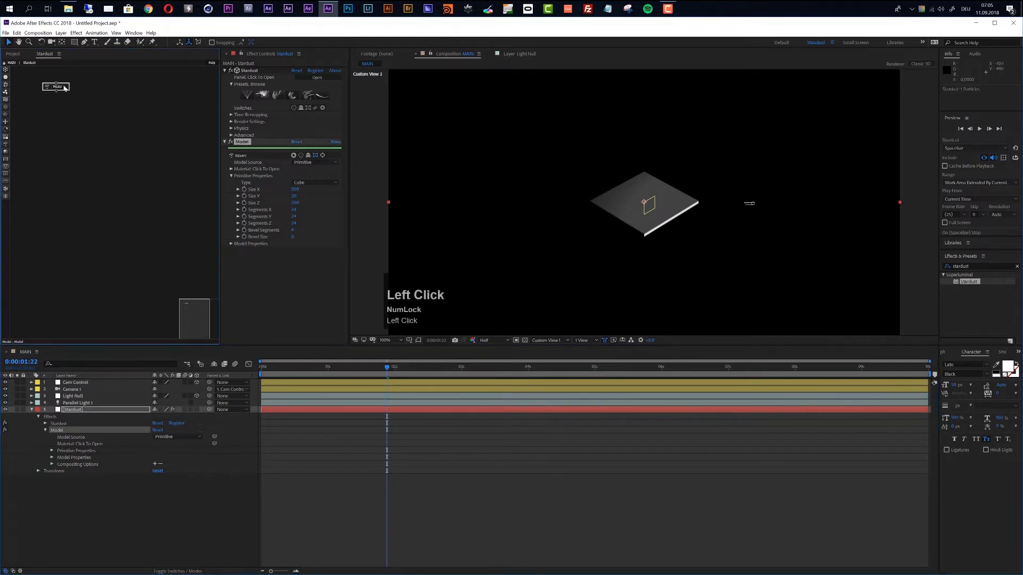
key(ctrl+d)
click(86, 104)
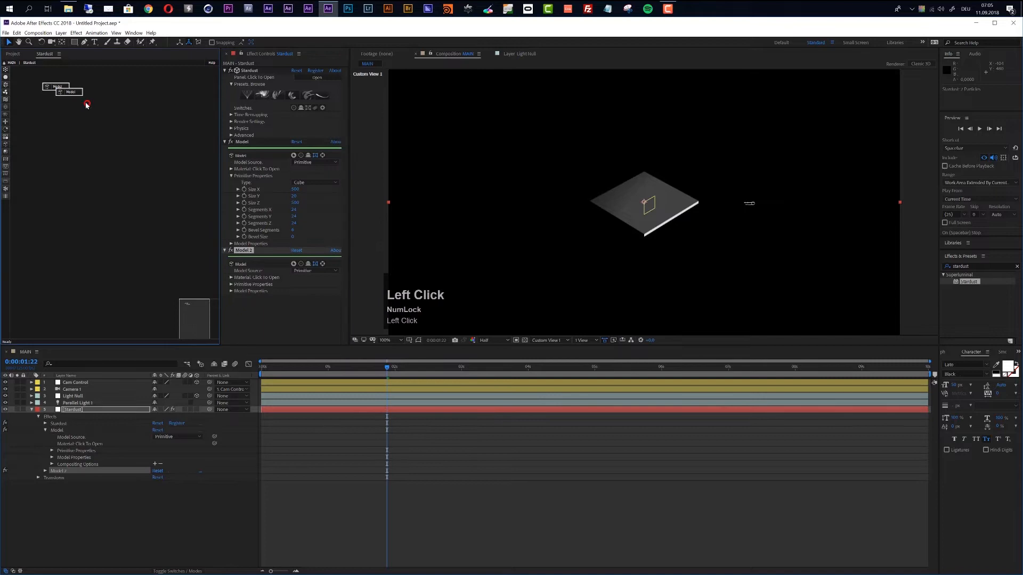
drag(76, 92, 68, 73)
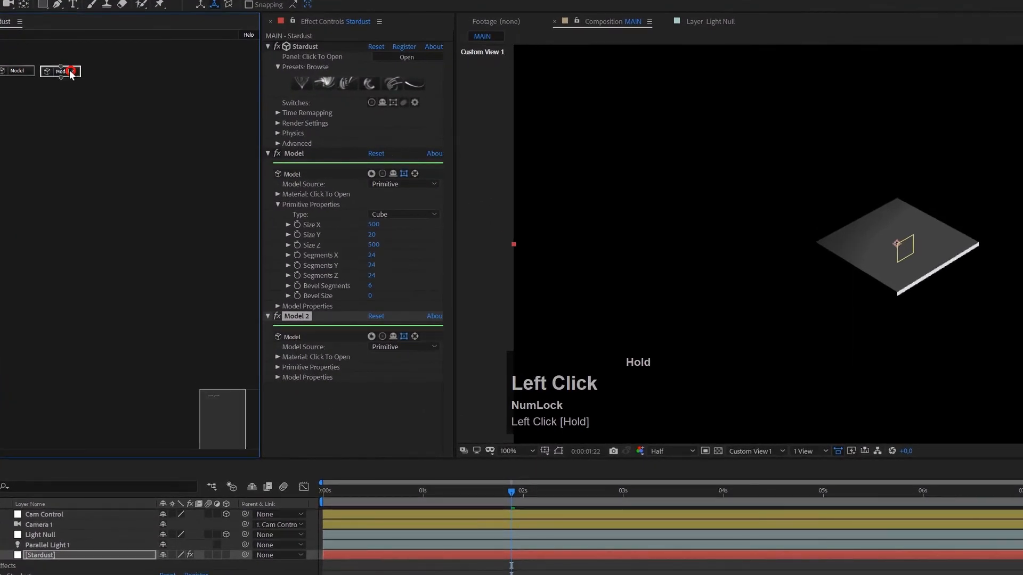
Set the Model 2 cube's Size X to 20 and Size Y to 500 to make it an upright wall.
click(277, 356)
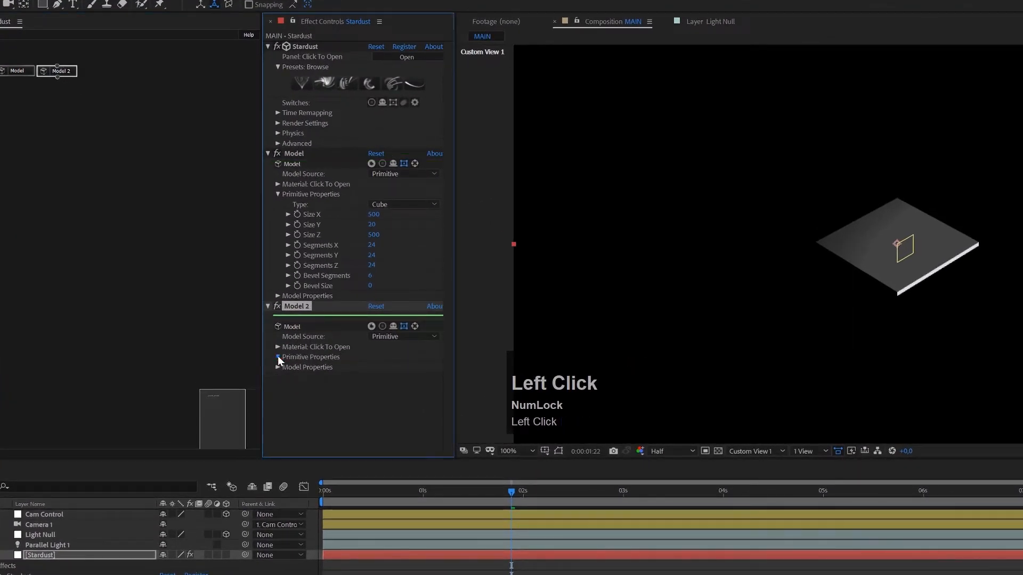
scroll(382, 408, down, 1)
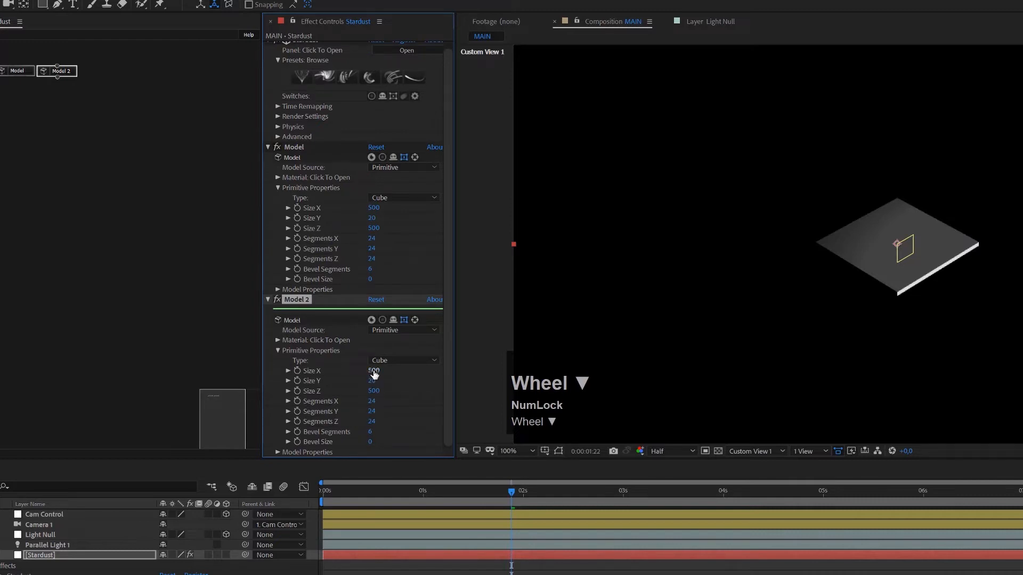
click(373, 372)
text(20)
key(Tab)
text(500)
key(Return)
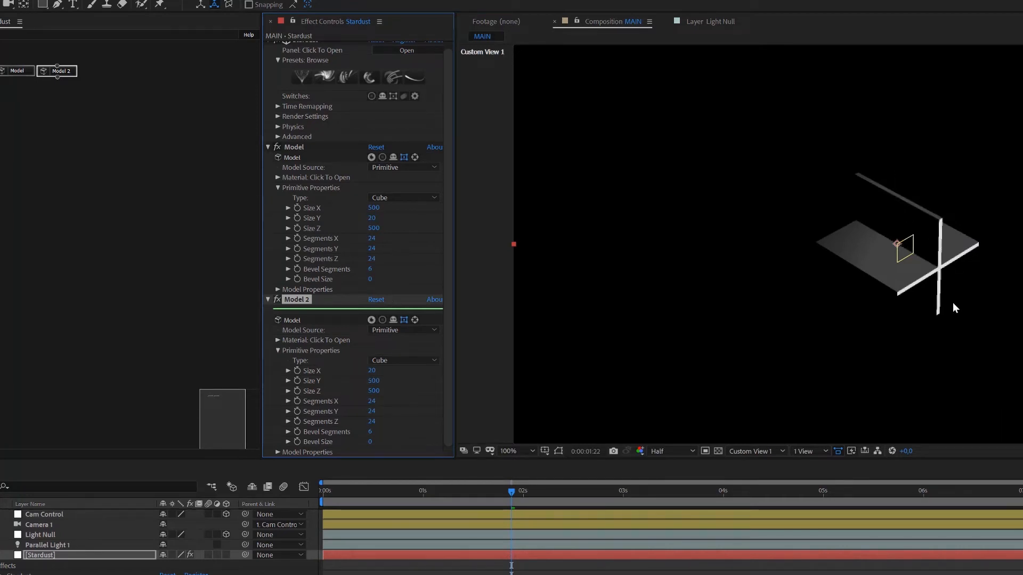
Set the X value of Model 2's Origin XY to 250 to shift the wall to the floor's edge.
click(277, 452)
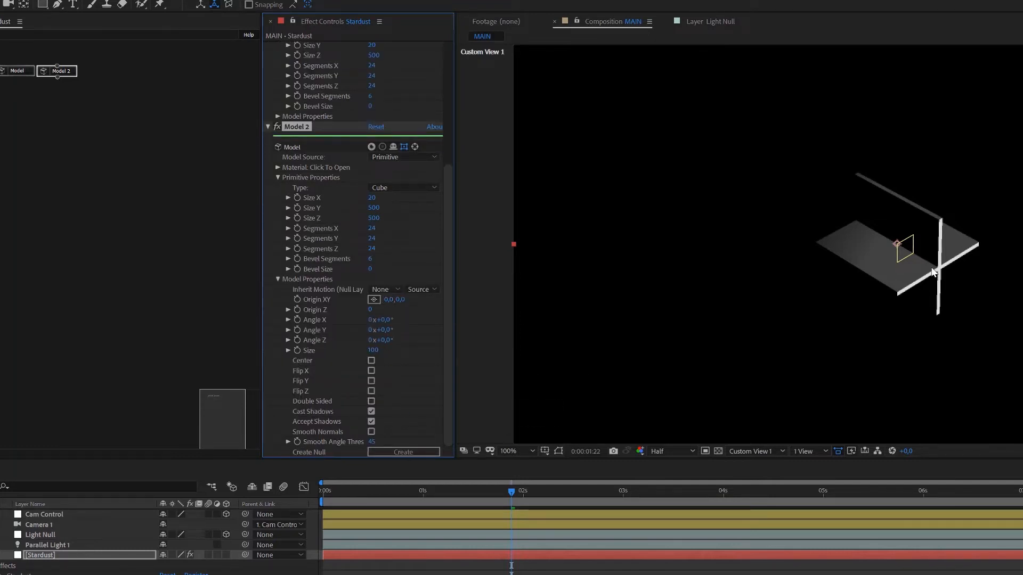
click(386, 300)
text(250)
key(Return)
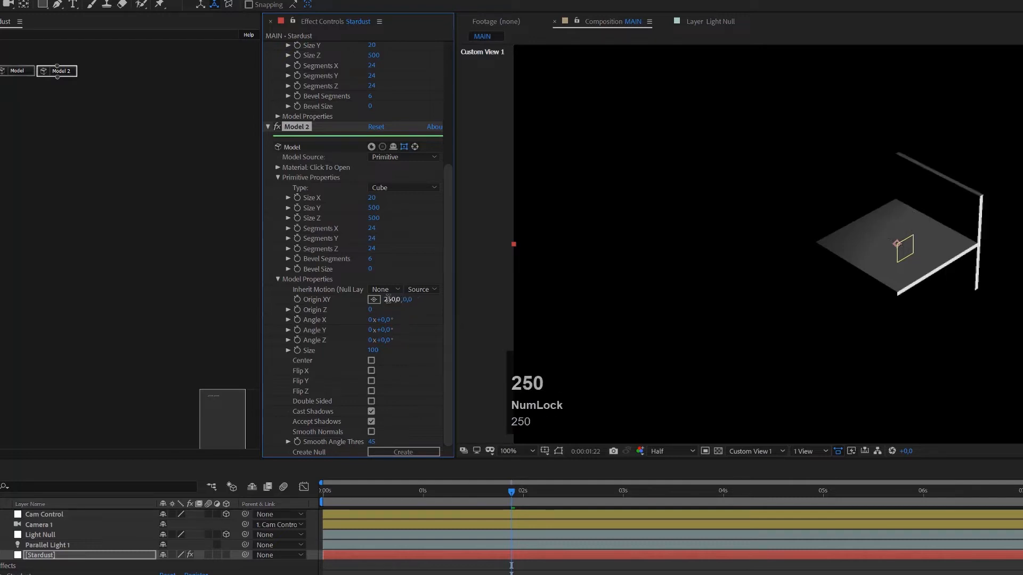
Duplicate Model 2, place the copy beside it in the graph, and set the copy's Origin XY X value to -250.
click(60, 73)
key(ctrl+d)
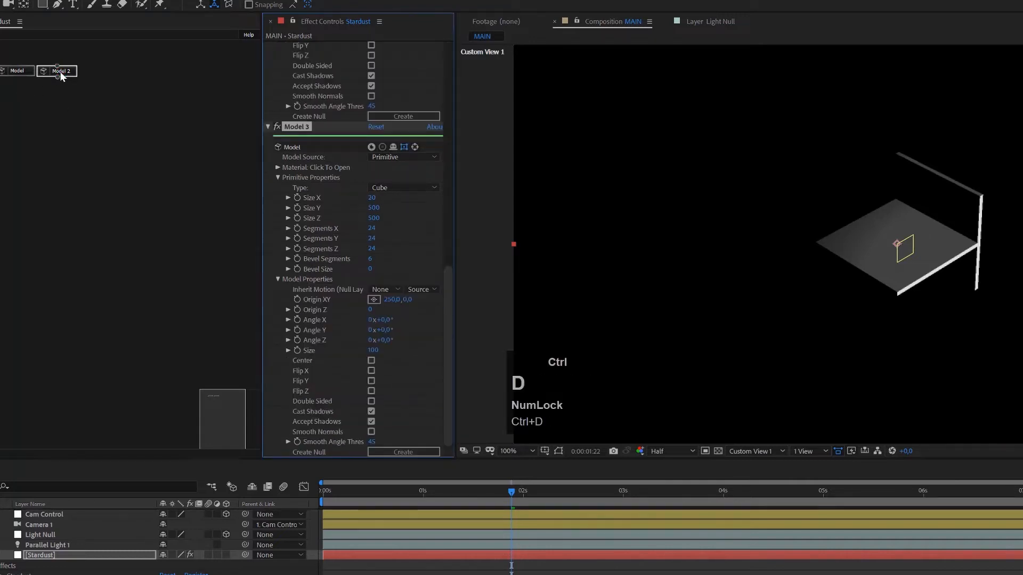
drag(86, 78, 111, 78)
scroll(395, 307, down, 1)
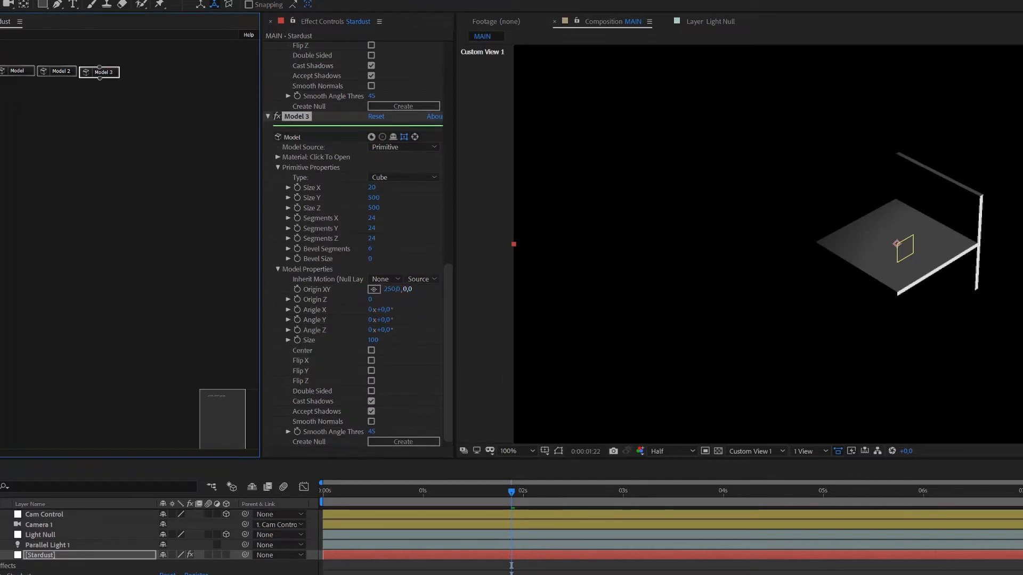
click(404, 291)
key(Left)
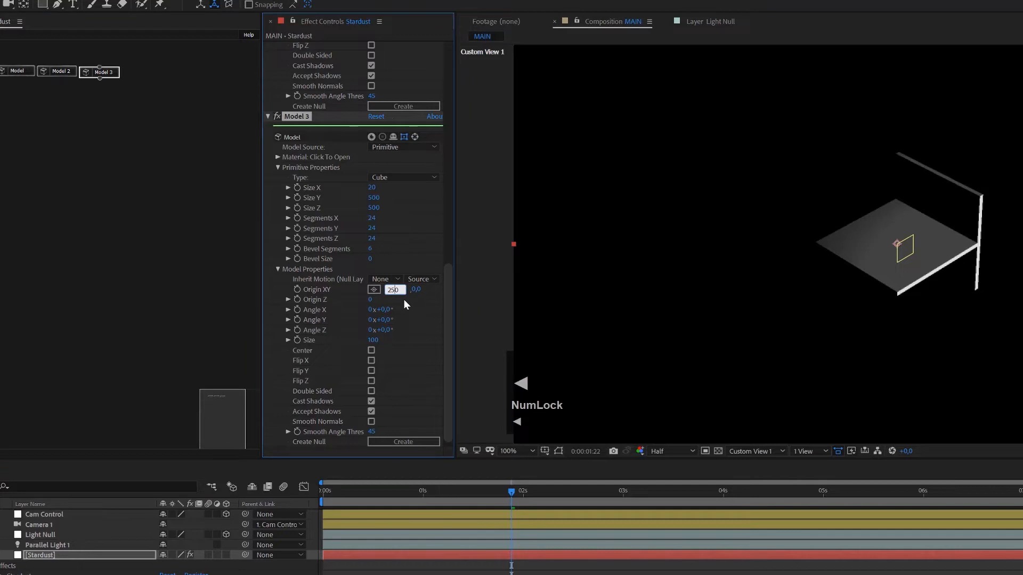
text(-)
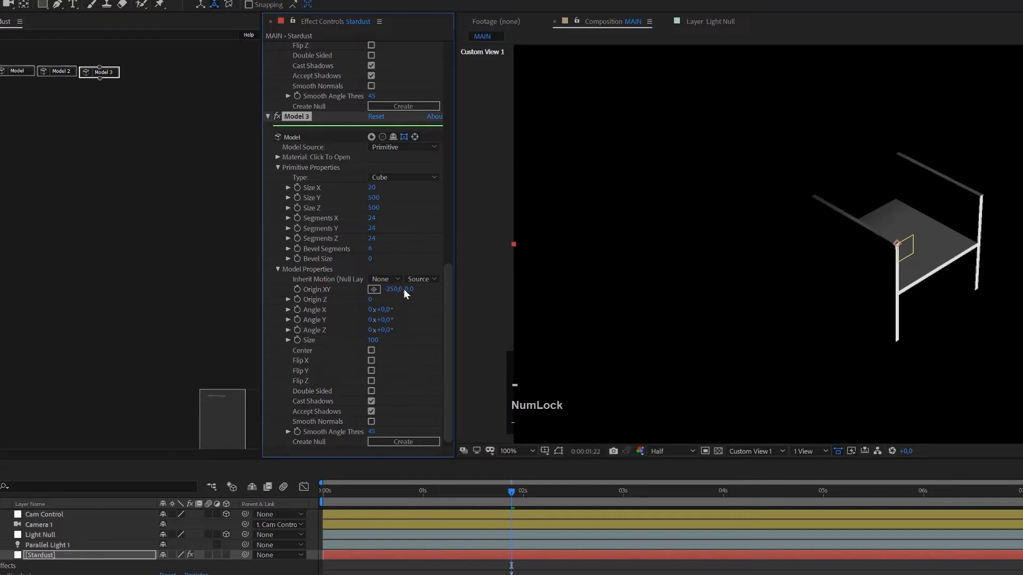
Duplicate the Model 3 node and place the copy beside it in the Stardust graph.
click(72, 112)
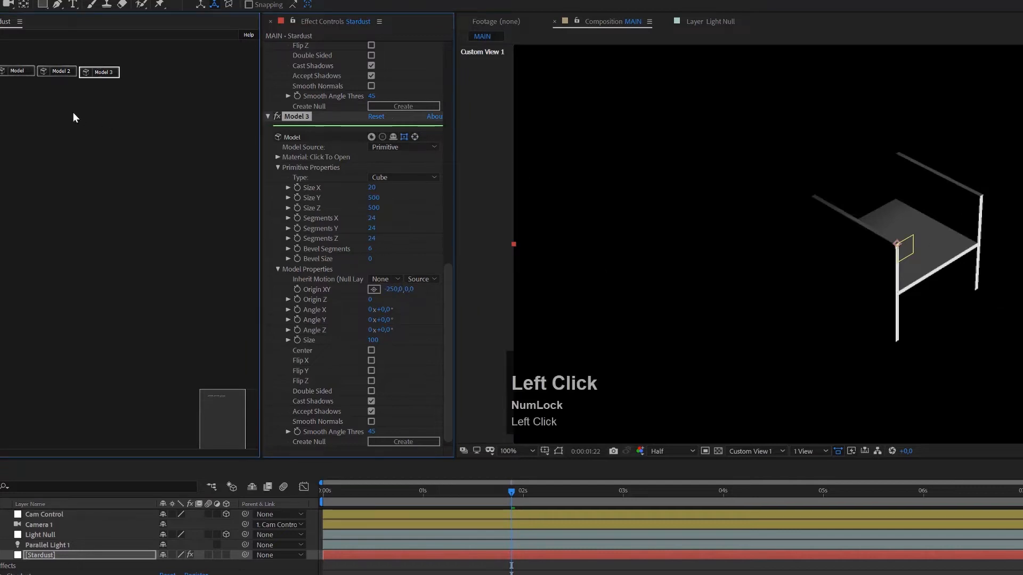
key(ctrl+d)
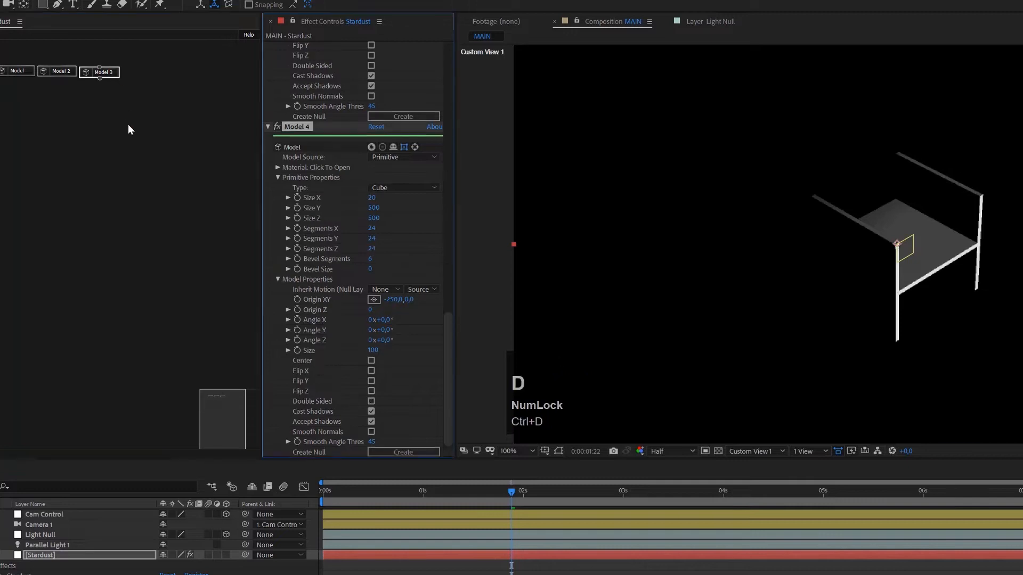
click(121, 94)
drag(126, 80, 149, 75)
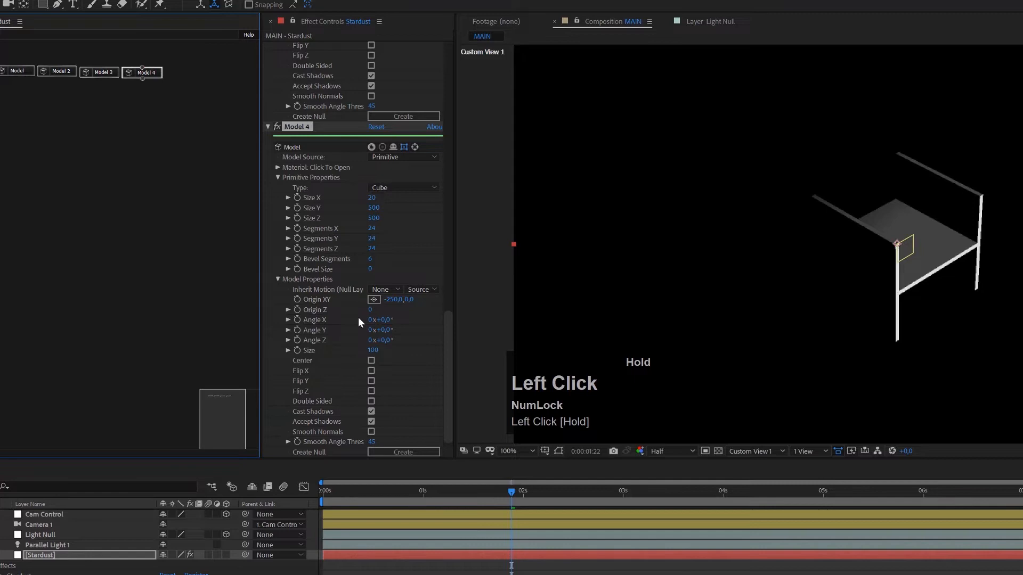
Set the Model 4 cube's Size X to 500, Size Y to 500 and Size Z to 20.
scroll(346, 202, down, 1)
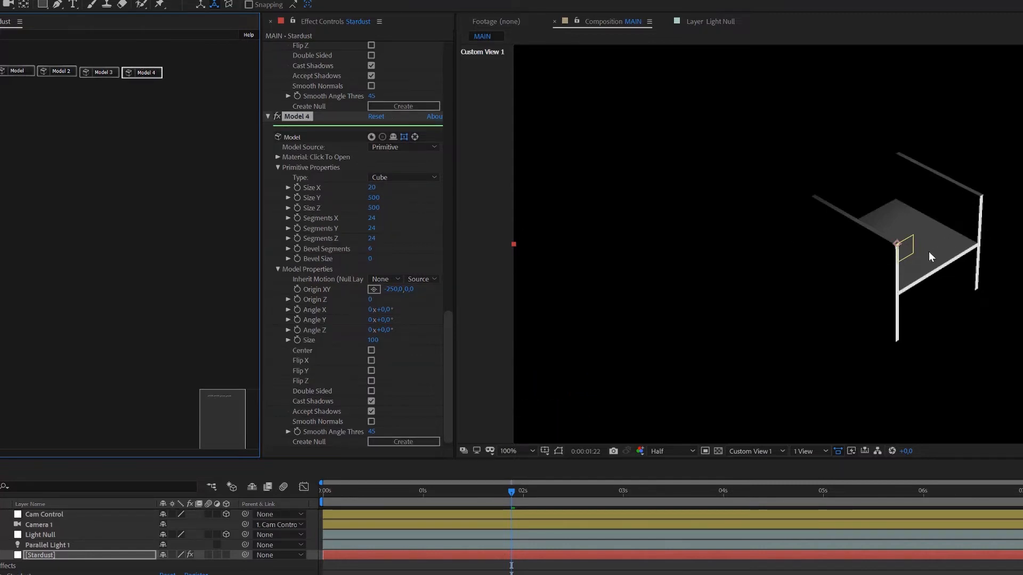
click(371, 188)
key(Num_Lock)
click(372, 187)
text(500)
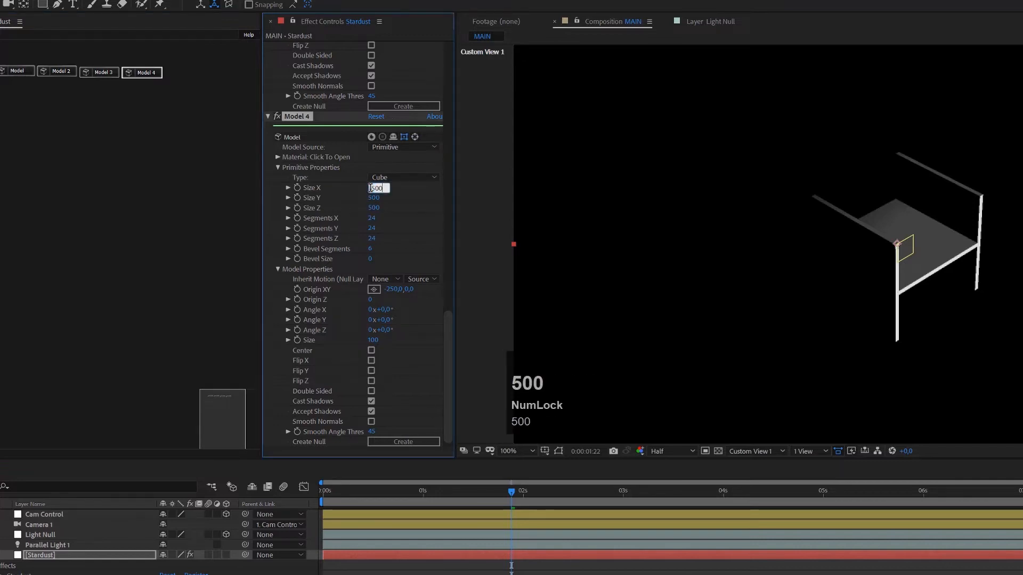
key(Tab)
key(BackSpace)
text(500)
key(Tab)
text(20)
key(Return)
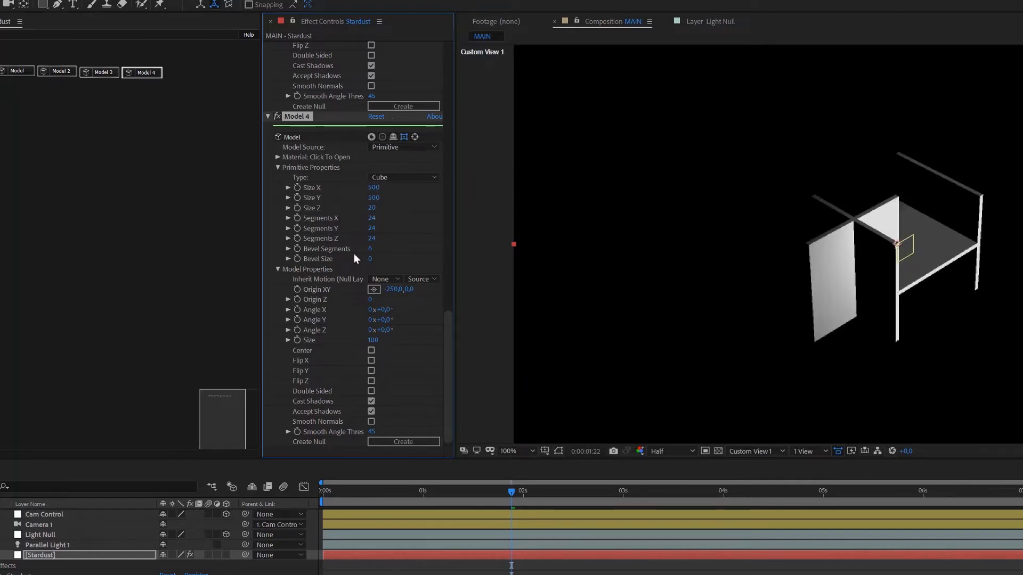
Set Model 4's Origin XY X value to 0 and Origin Z to 250 to place the wall at the floor's edge.
click(394, 289)
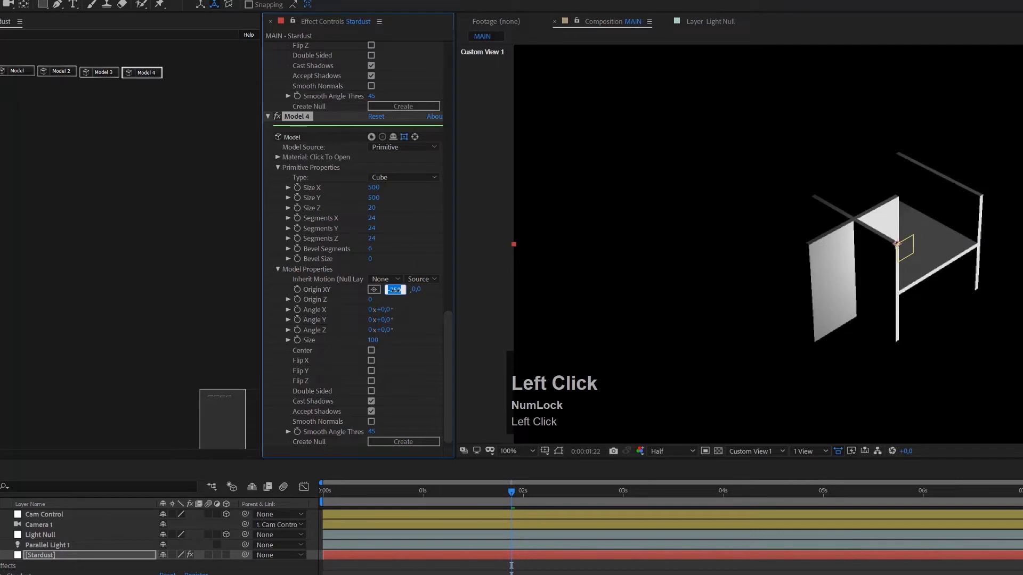
text(0)
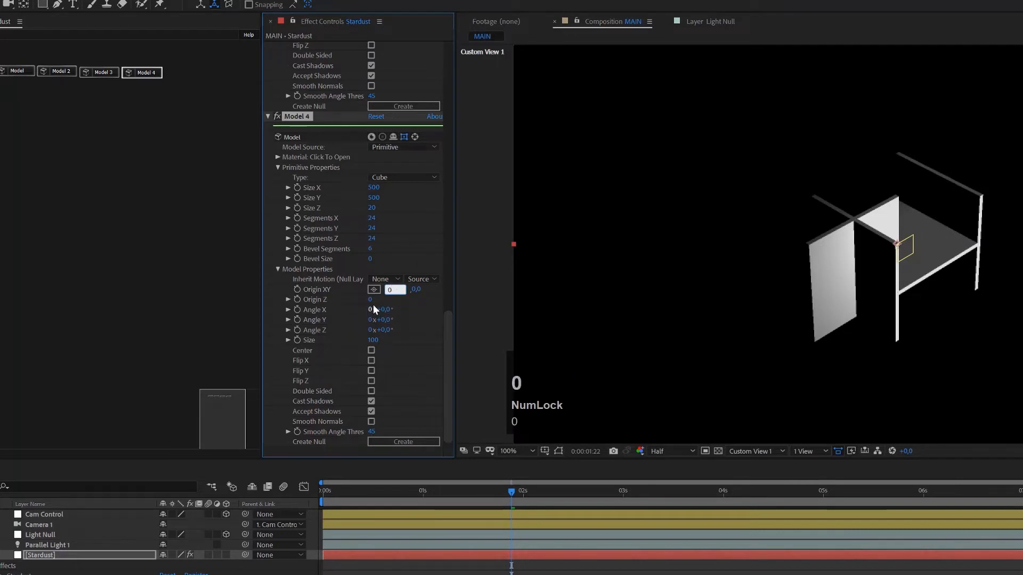
click(372, 300)
text(250)
key(Return)
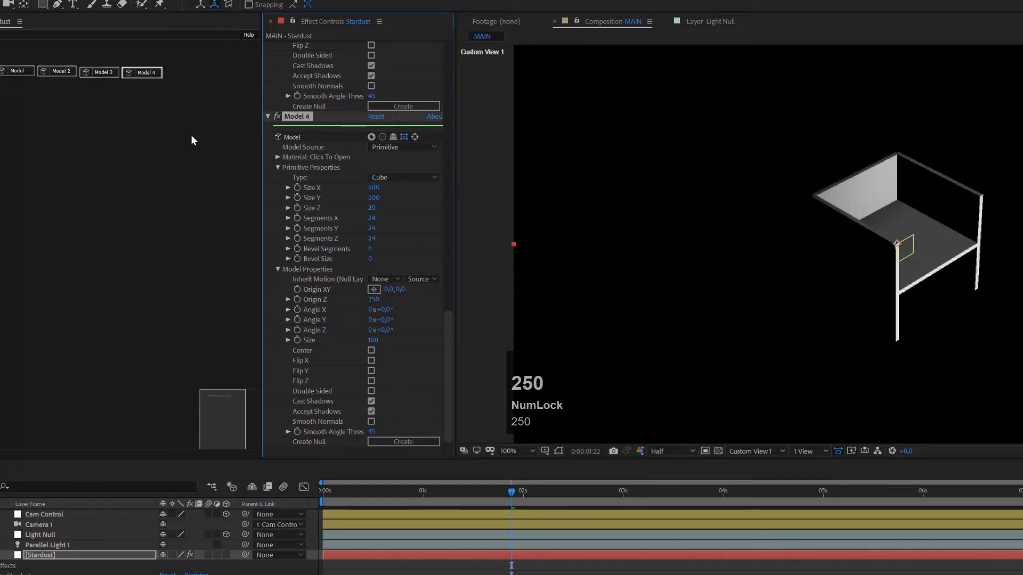
Duplicate Model 4, place the copy beside it in the graph, and set the copy's Origin Z to -250 for the opposite wall.
click(142, 73)
key(ctrl+d)
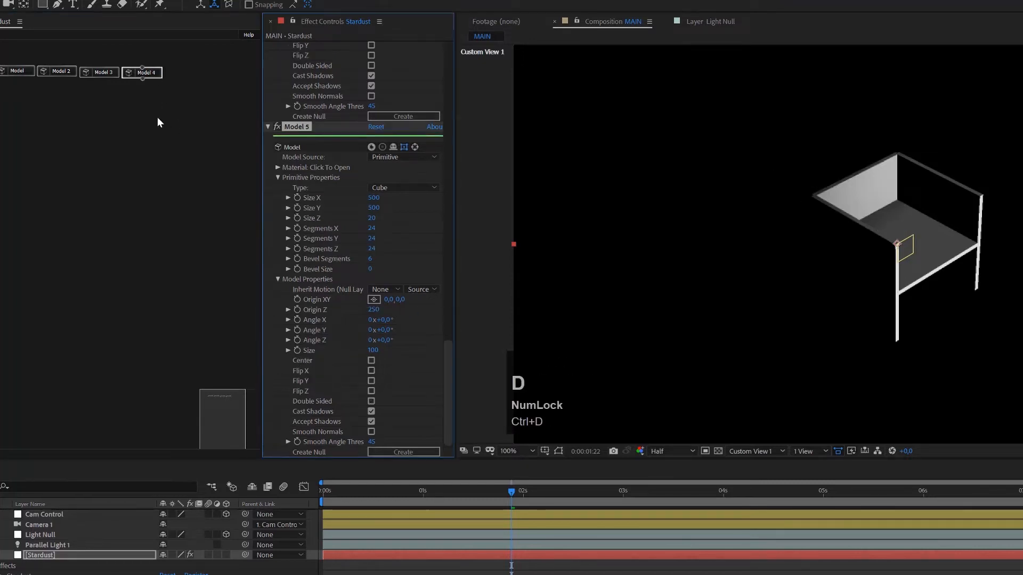
click(166, 79)
drag(191, 79, 207, 75)
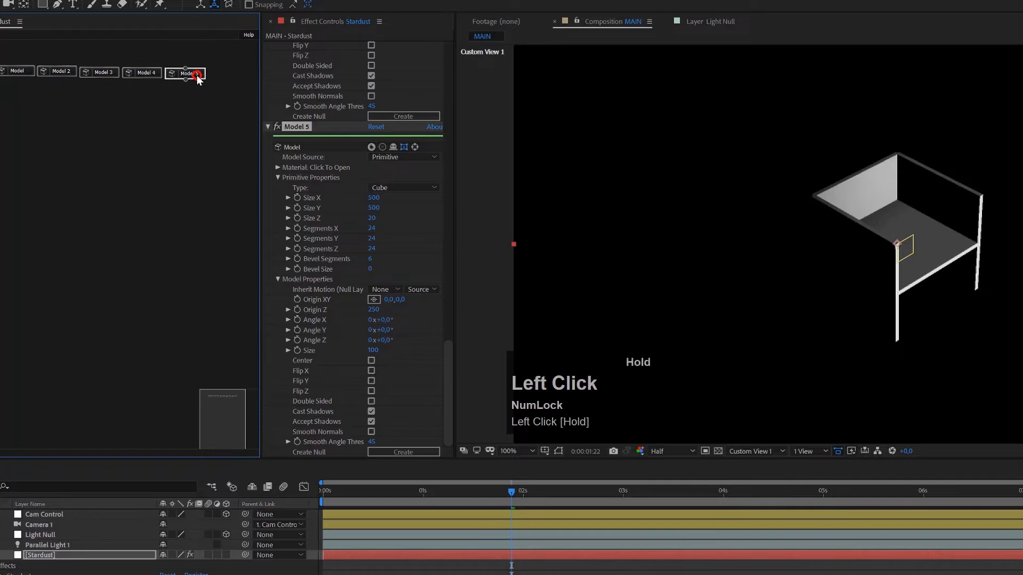
scroll(388, 310, down, 1)
click(375, 300)
key(Left)
text(-)
key(Return)
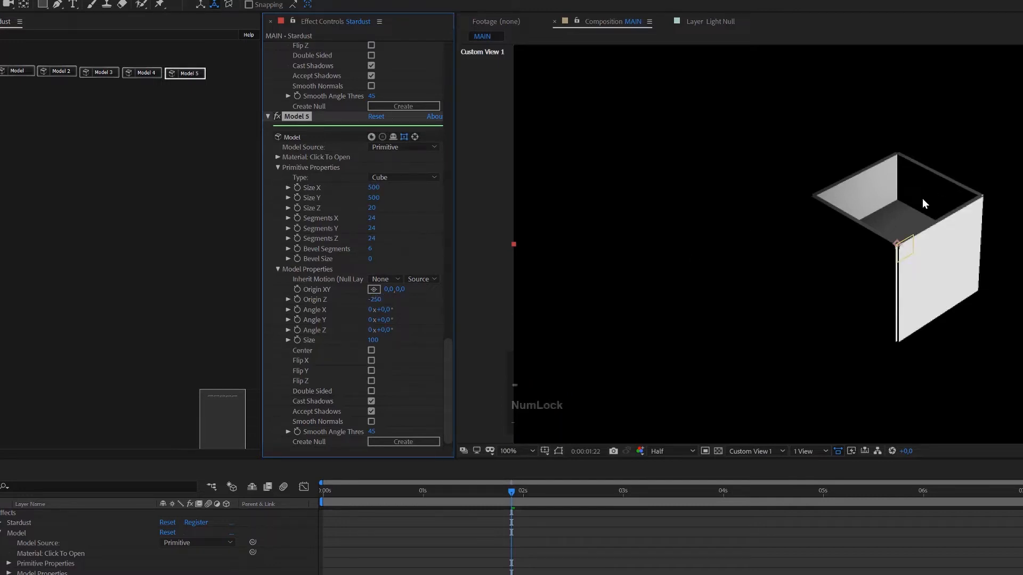
Add a Physical node to the Stardust graph and place it below the model nodes.
key(c)
click(896, 202)
mouse_move(897, 202)
mouse_down()
mouse_move(904, 273)
mouse_move(879, 228)
mouse_move(887, 166)
mouse_move(908, 181)
mouse_move(913, 221)
mouse_move(888, 224)
mouse_move(883, 204)
mouse_move(881, 216)
mouse_move(891, 213)
mouse_up()
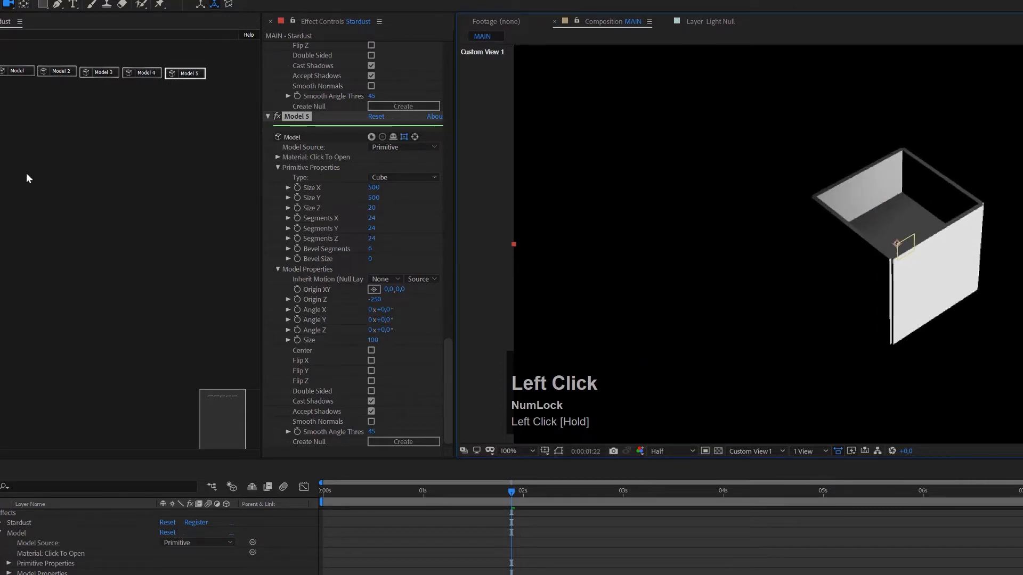
key(x)
key(v)
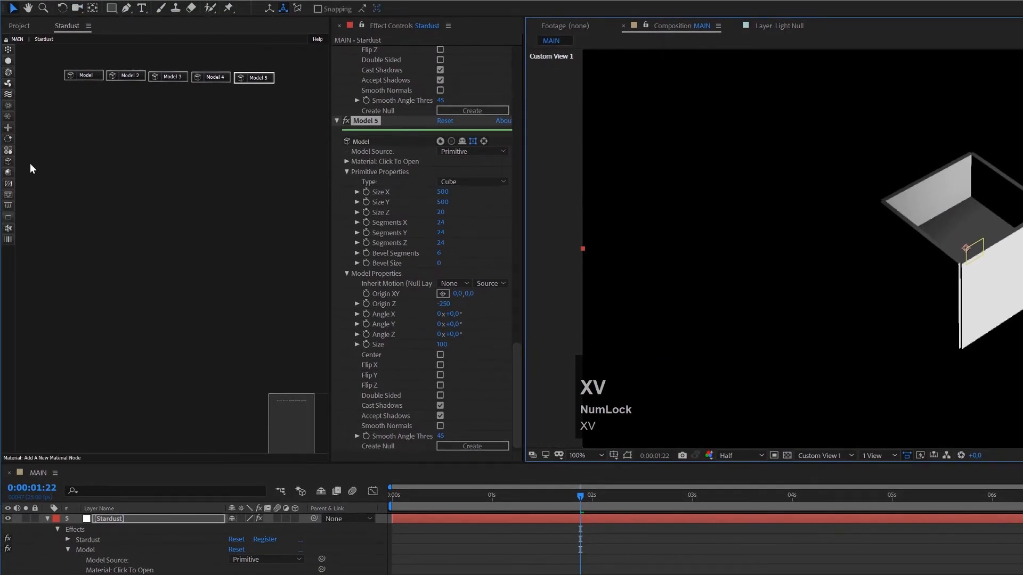
click(9, 230)
drag(144, 161, 150, 130)
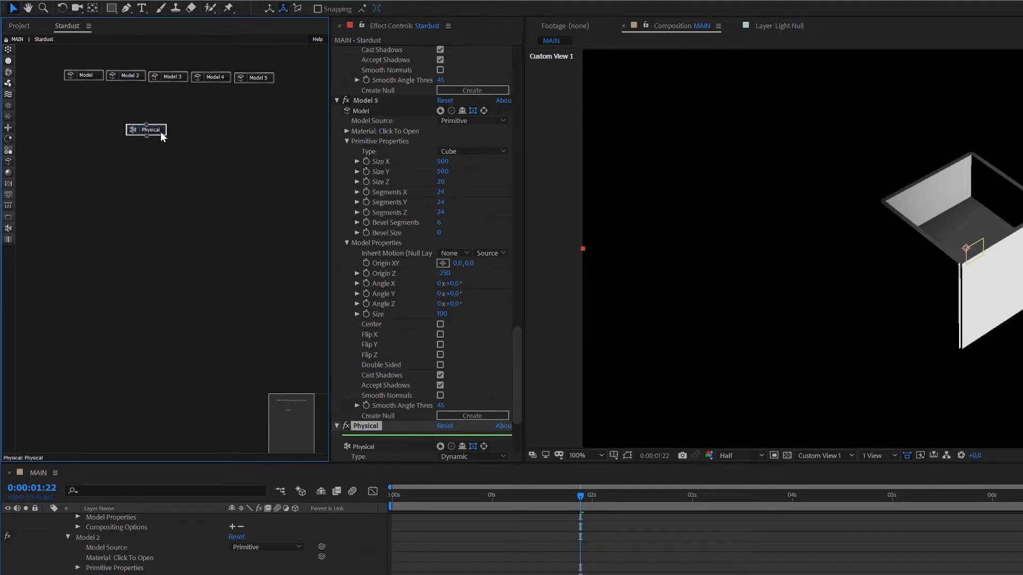
drag(159, 133, 173, 126)
Connect Model, Model 2, Model 3, Model 4 and Model 5 to the Physical node.
drag(86, 80, 155, 120)
drag(126, 80, 156, 123)
drag(169, 83, 161, 121)
drag(211, 82, 159, 121)
drag(256, 83, 133, 119)
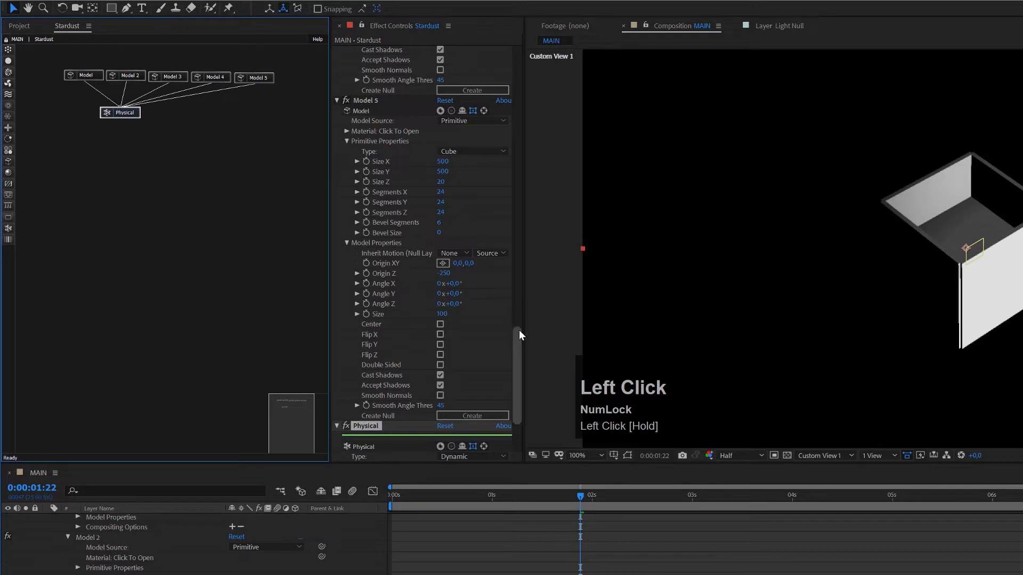
Set the Physical node's Type to Kinematic and Simulate Using to Model.
drag(519, 353, 519, 379)
click(456, 344)
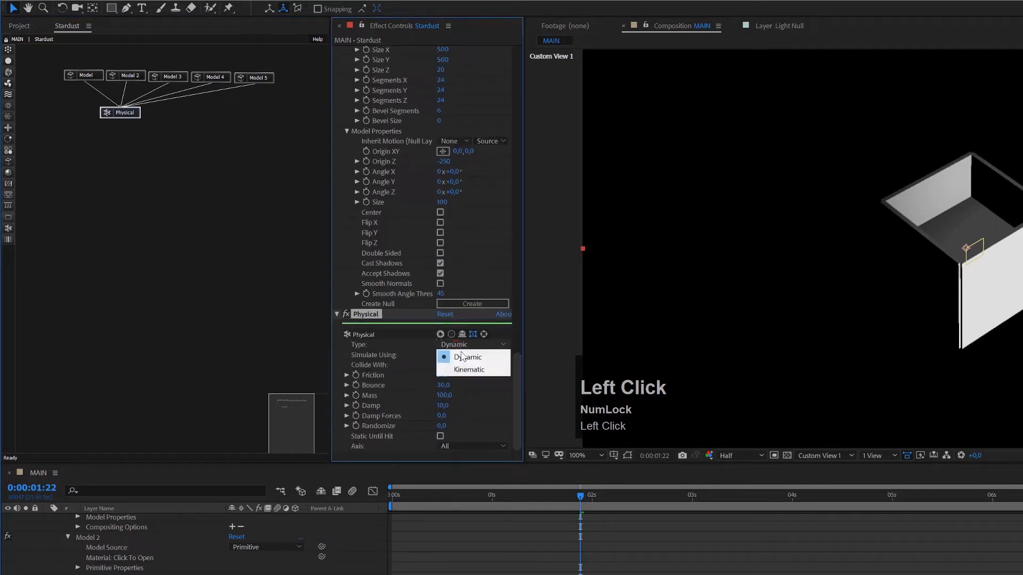
click(470, 369)
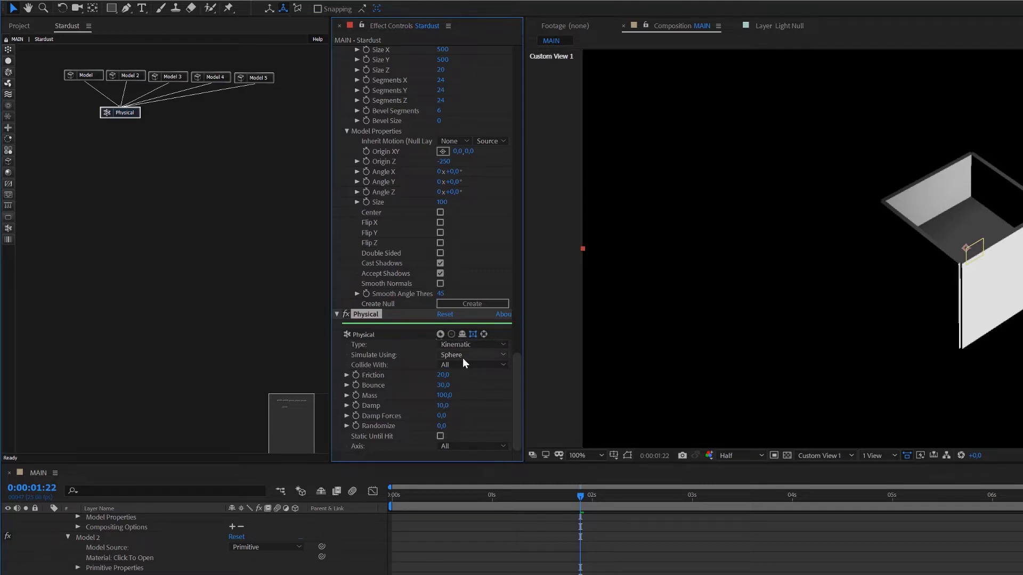
click(483, 358)
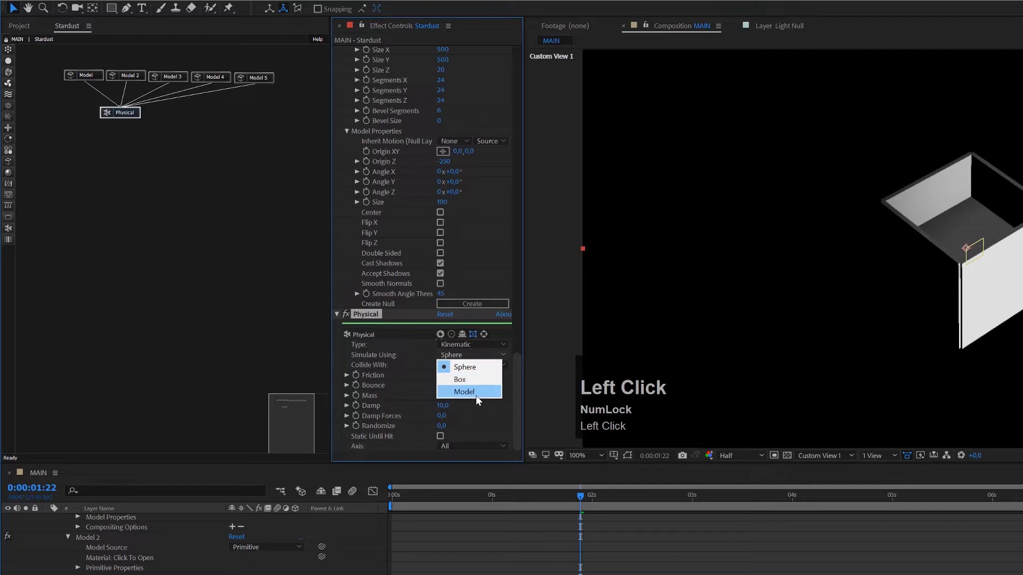
click(475, 391)
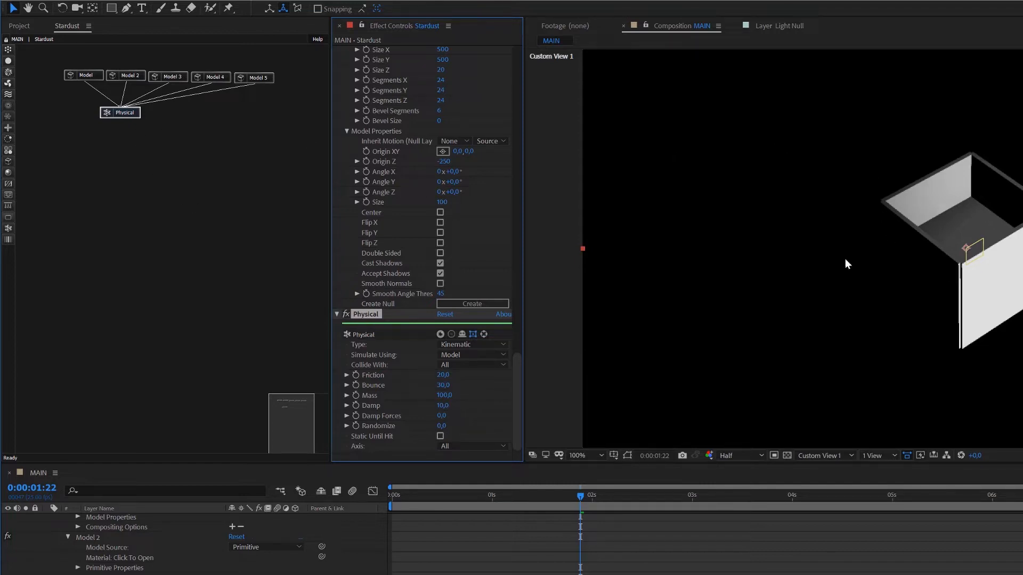
Add a Material node beside the Physical node and connect all five model nodes to it.
drag(9, 173, 199, 121)
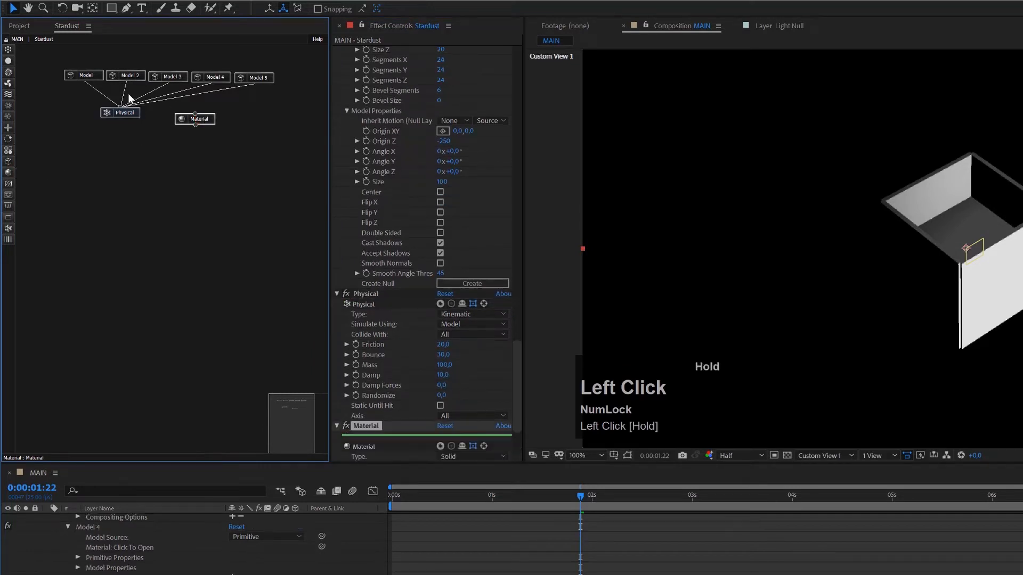
click(86, 83)
drag(86, 84, 194, 118)
drag(128, 80, 197, 119)
drag(169, 86, 199, 118)
drag(212, 83, 197, 118)
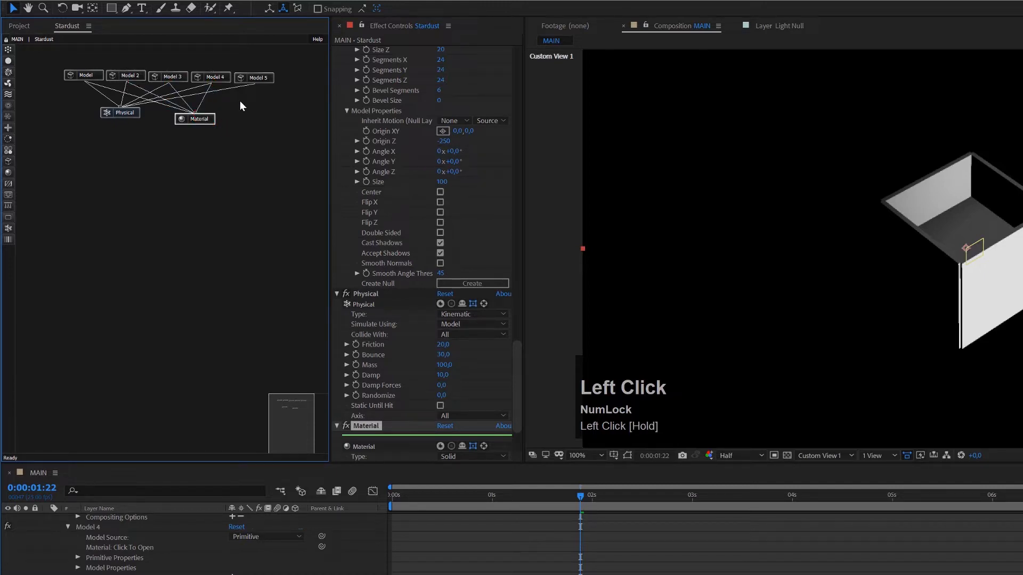
drag(254, 85, 193, 116)
Set the Material node's Type to Transparent, with both Opacity and Opacity From Particle at 0, to make the box invisible.
scroll(520, 360, down, 3)
click(462, 376)
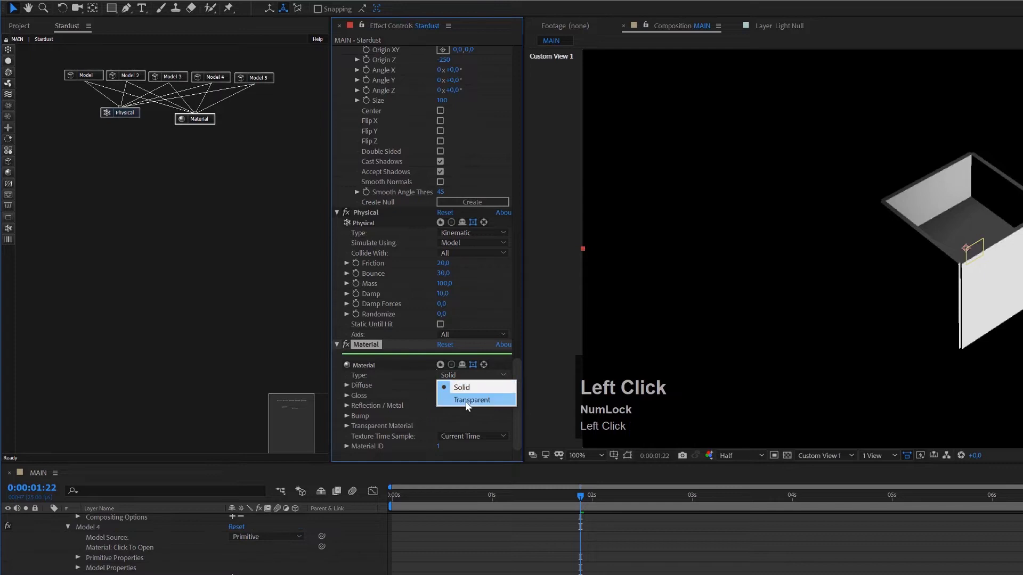
click(465, 399)
click(346, 426)
click(442, 436)
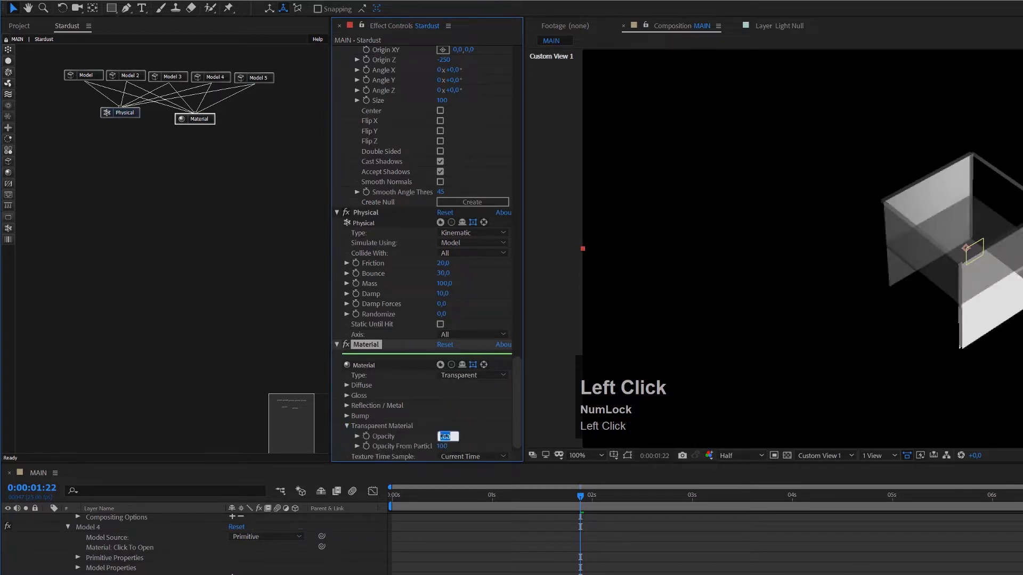
text(0)
key(Tab)
text(0)
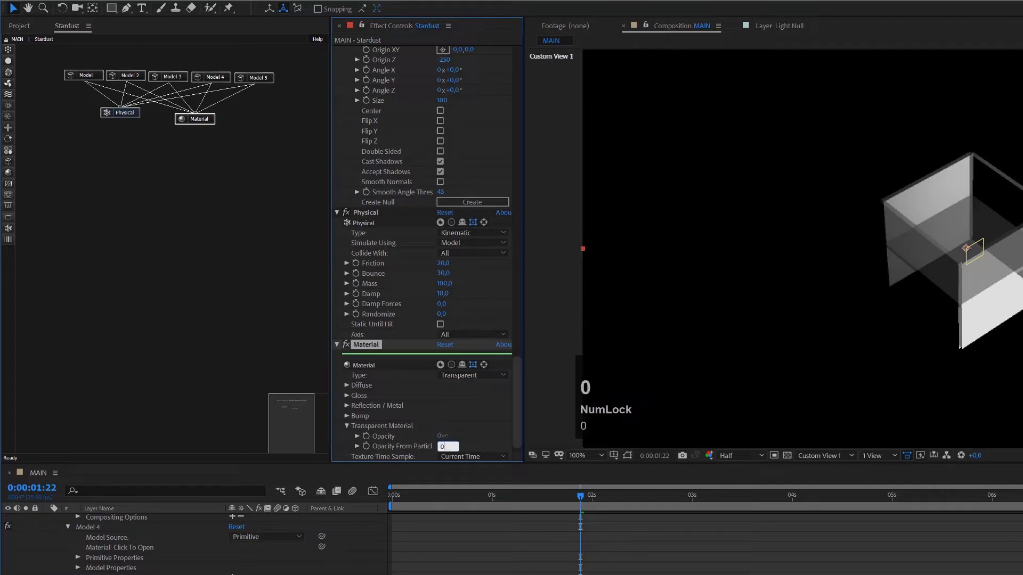
click(498, 563)
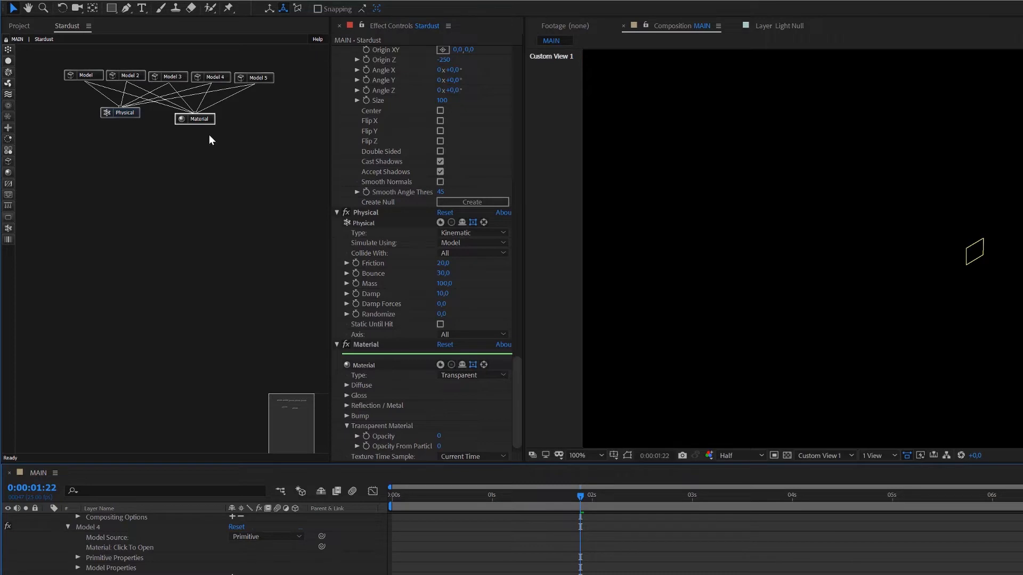
Add a Group node to the graph and place it below the Physical and Material nodes.
drag(38, 56, 284, 141)
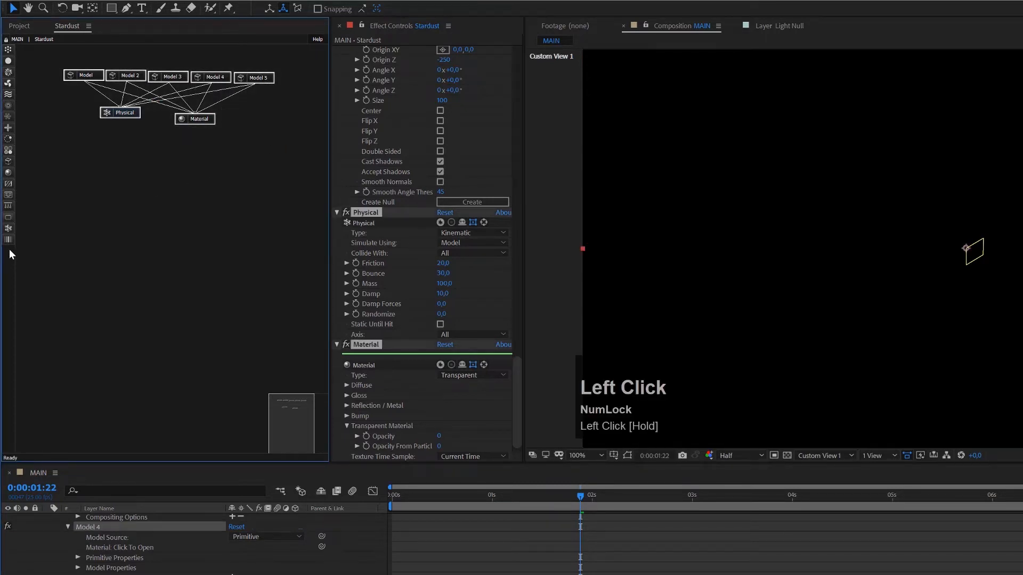
click(8, 198)
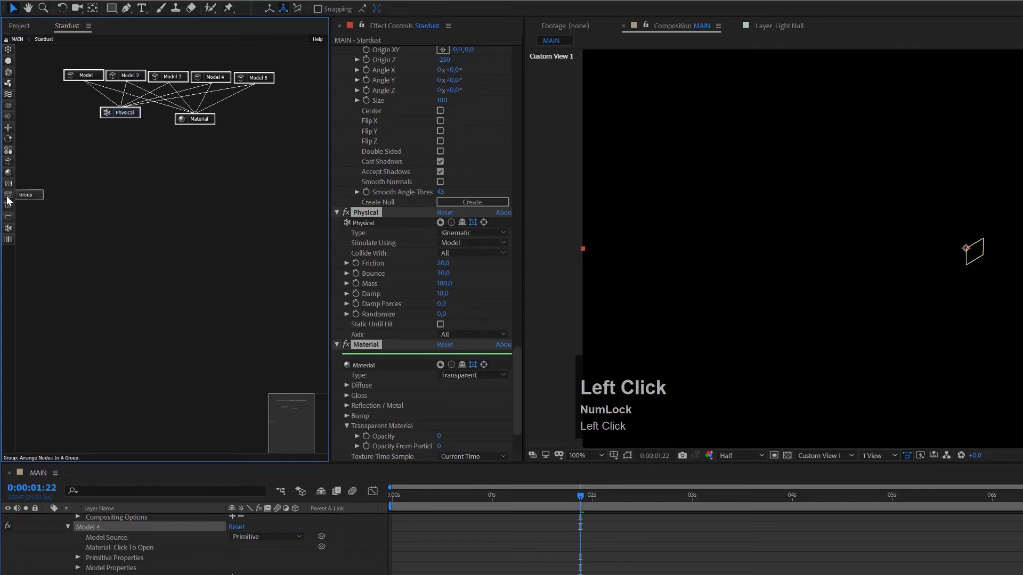
click(113, 158)
drag(130, 158, 159, 148)
Add the five model nodes, Physical and Material to the Group node, and move the collapsed group to the graph's upper area.
drag(276, 130, 31, 46)
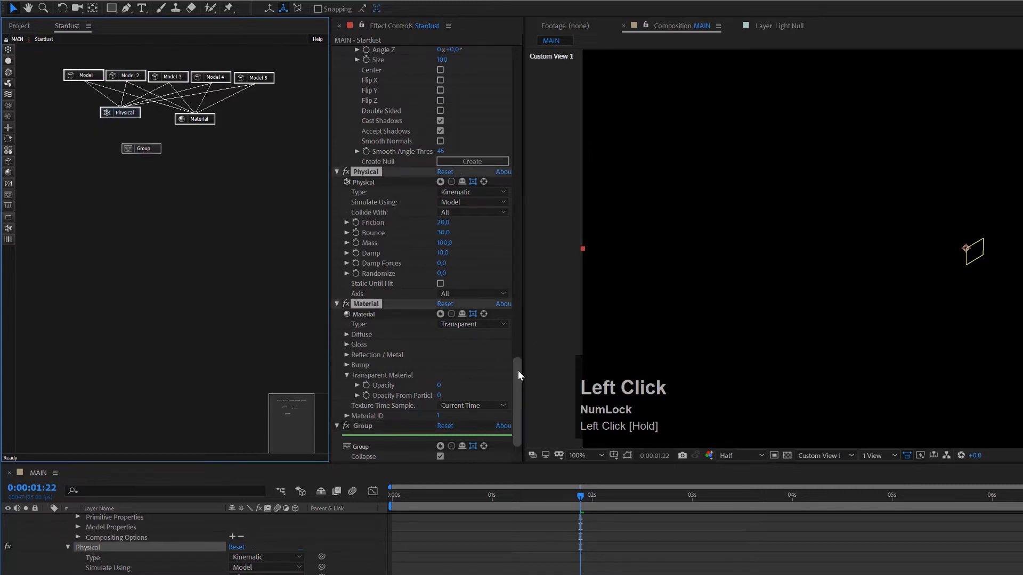
drag(518, 369, 522, 406)
drag(495, 444, 474, 446)
click(474, 446)
drag(155, 148, 85, 69)
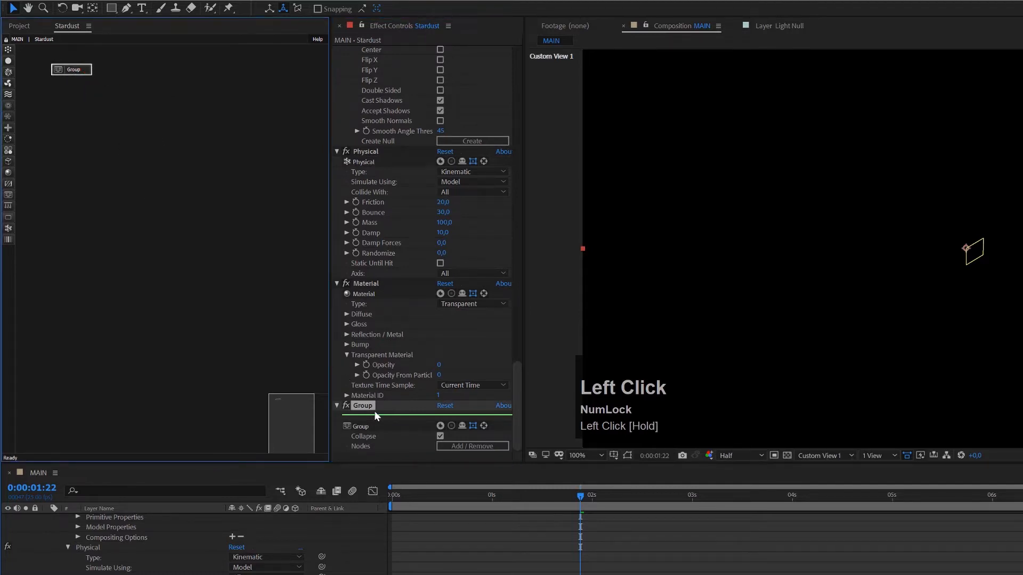
Rename the Group node as Collider.
click(371, 406)
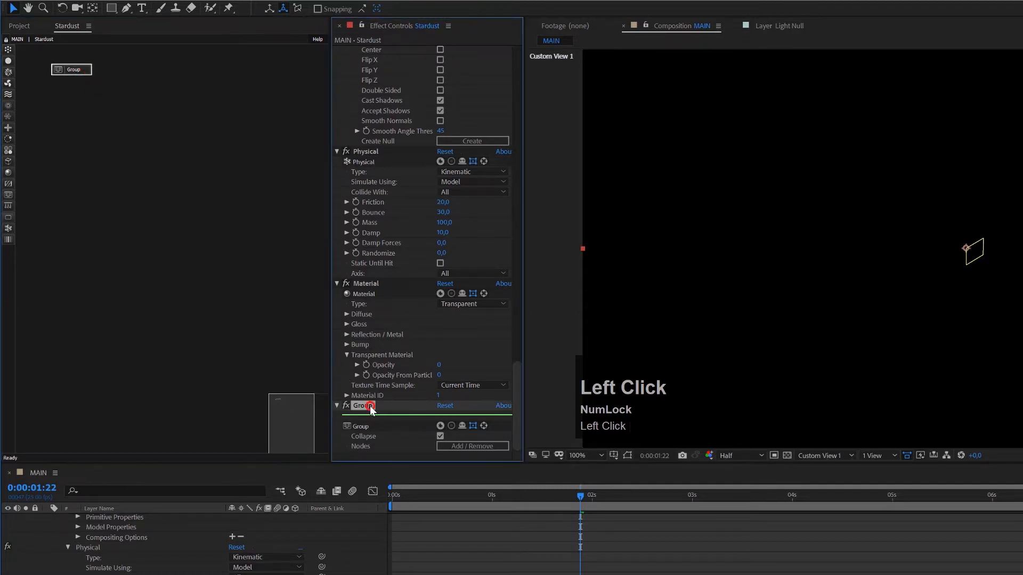
key(Return)
text(Collider)
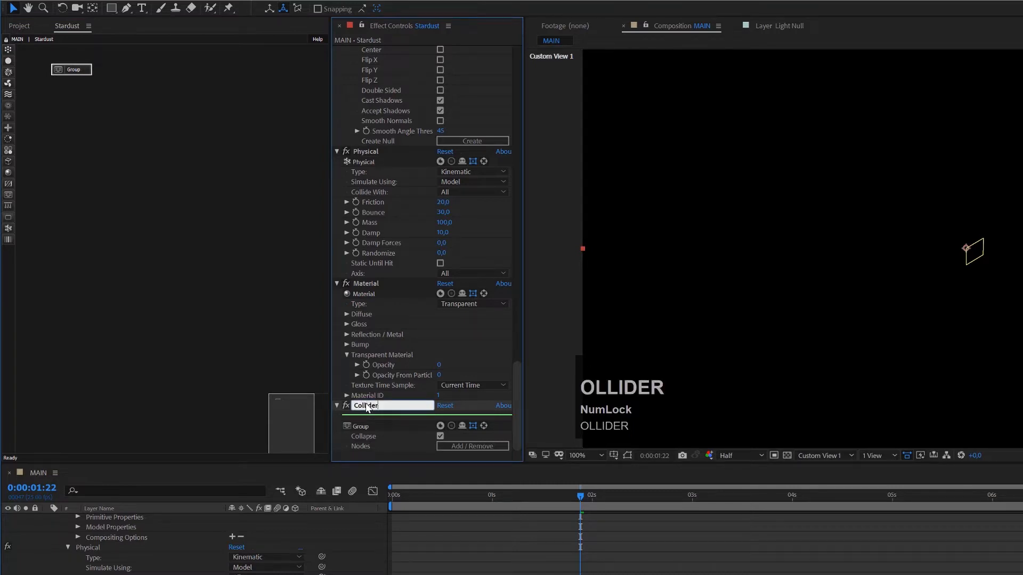
key(Return)
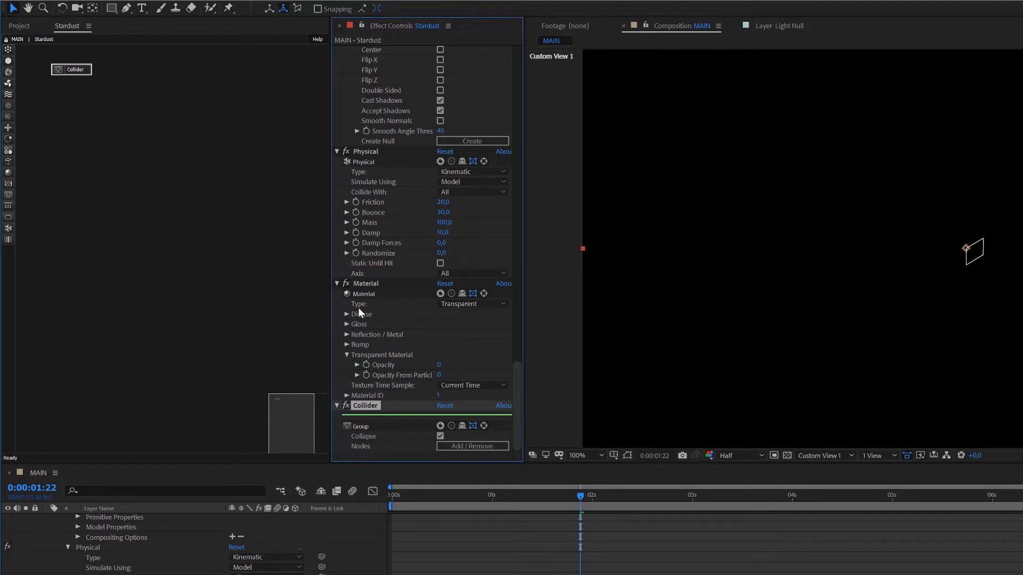
Hide the five models, Physical and Material from the effect list as shy, keeping only the Collider group listed.
click(385, 284)
drag(516, 388, 520, 59)
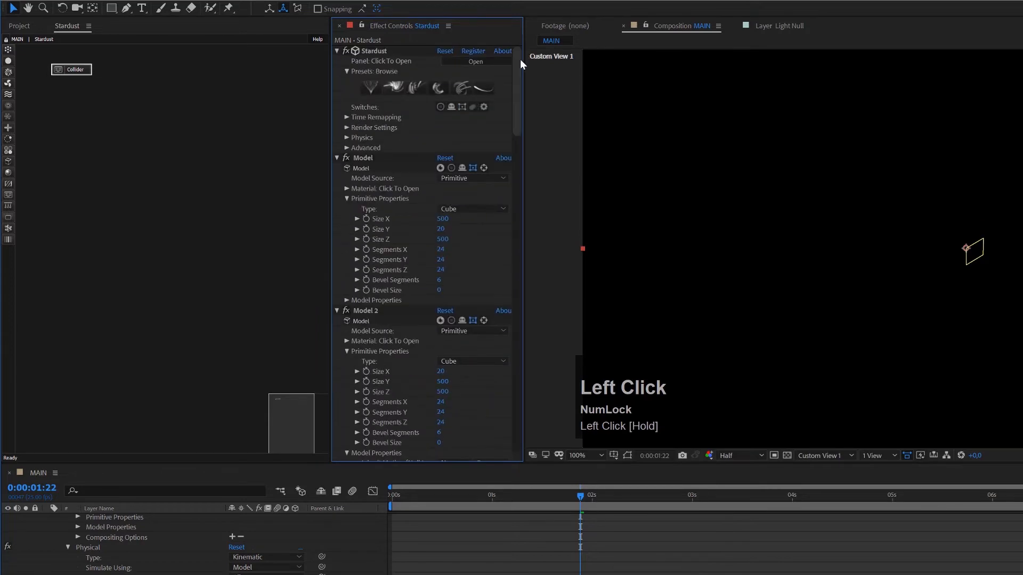
click(461, 168)
click(462, 167)
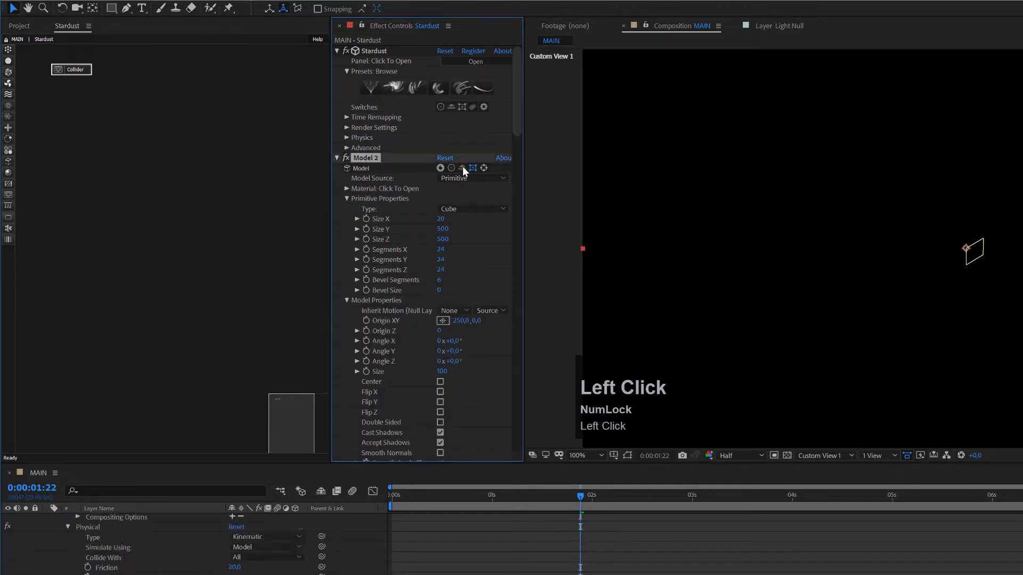
click(462, 167)
click(463, 168)
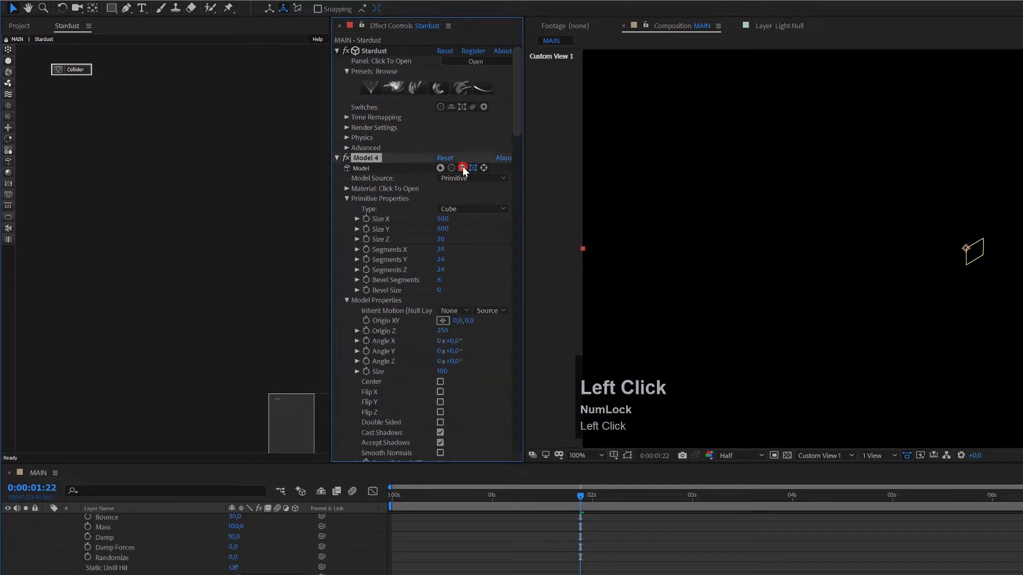
click(462, 167)
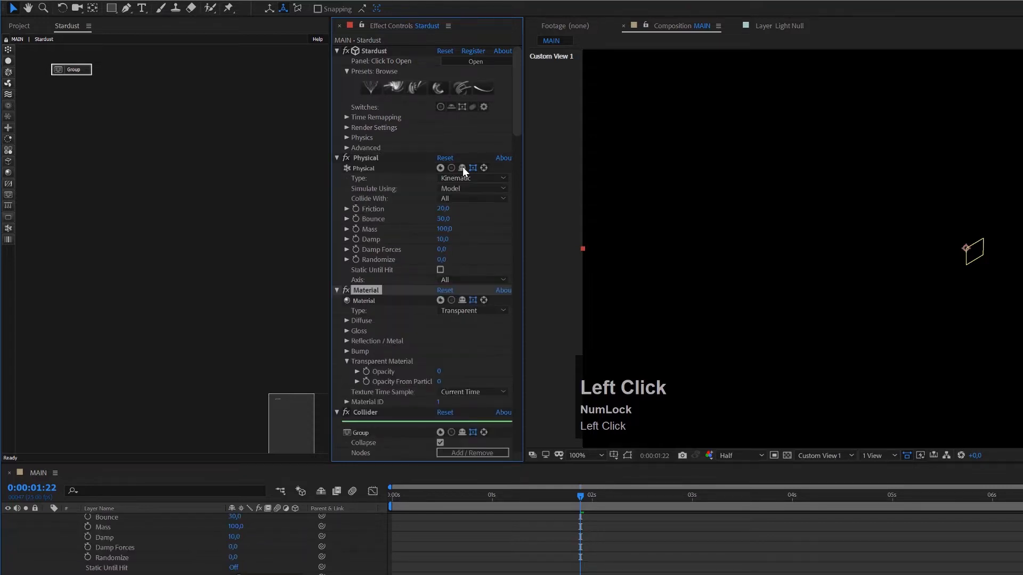
click(462, 168)
click(462, 168)
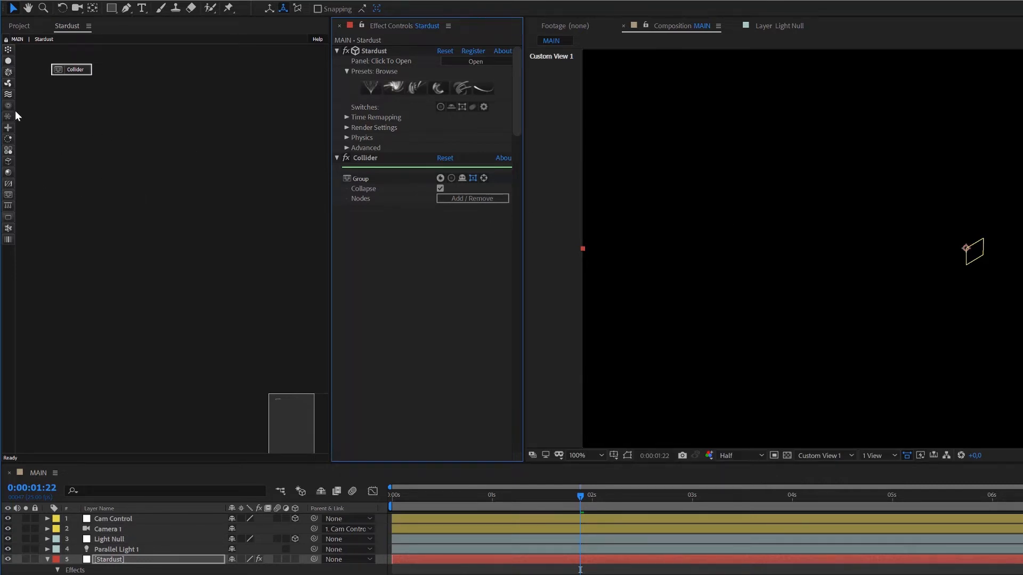
Add an Emitter node beside the Collider group and a Particle node below the Emitter.
click(8, 49)
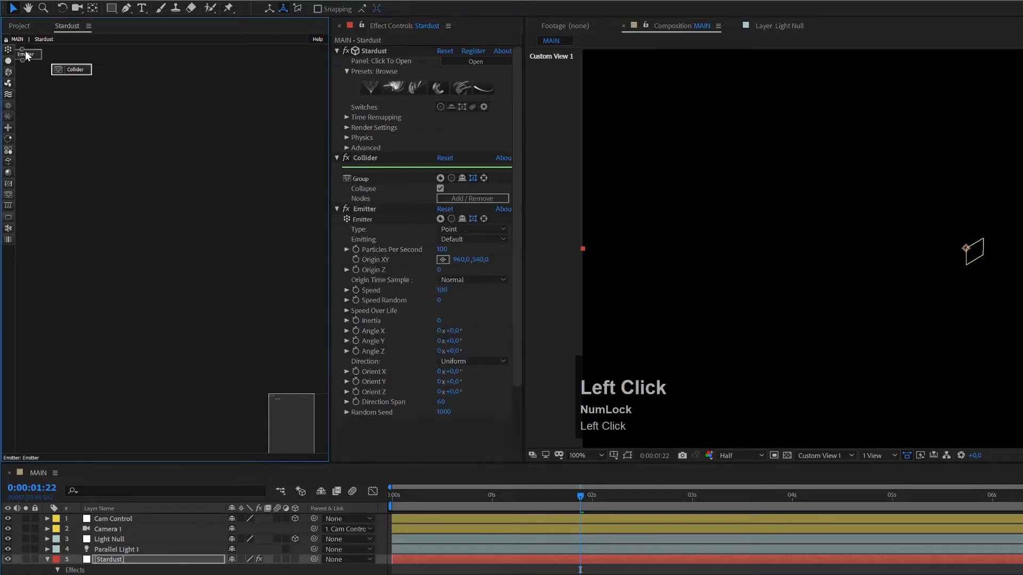
drag(26, 55, 189, 73)
click(8, 61)
drag(24, 63, 196, 104)
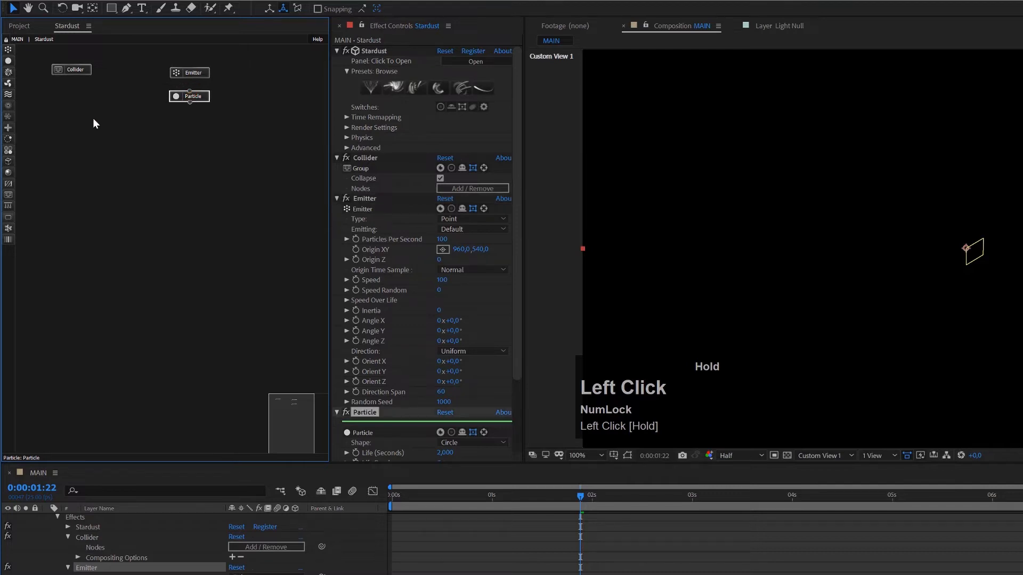
Add Model and Physical nodes below Particle, and connect the Emitter to Particle and Particle to both nodes.
click(10, 161)
mouse_move(47, 161)
mouse_down()
mouse_move(184, 145)
mouse_move(213, 129)
mouse_up()
drag(9, 161, 220, 131)
drag(13, 231, 168, 130)
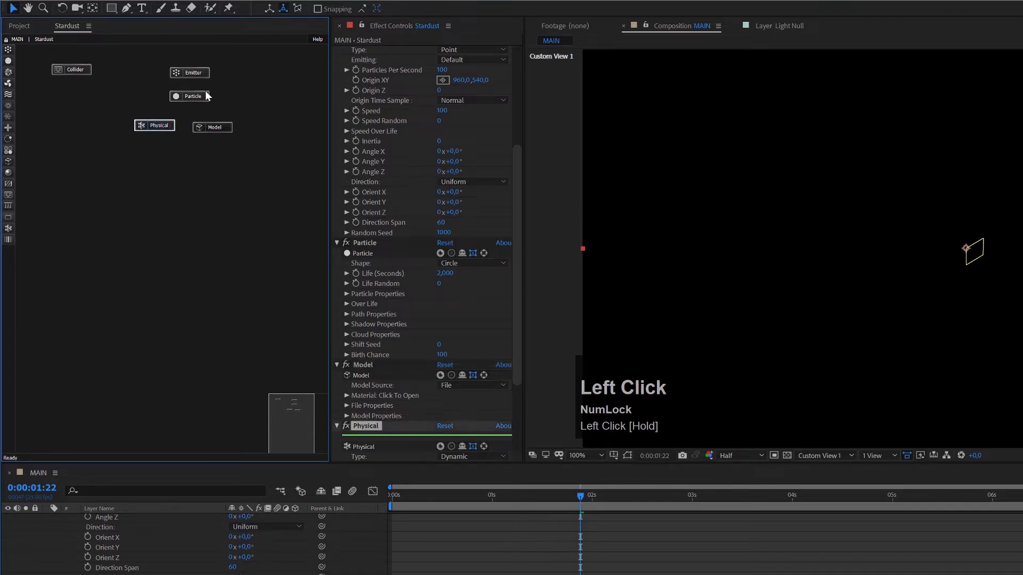
drag(190, 79, 216, 130)
drag(156, 123, 220, 132)
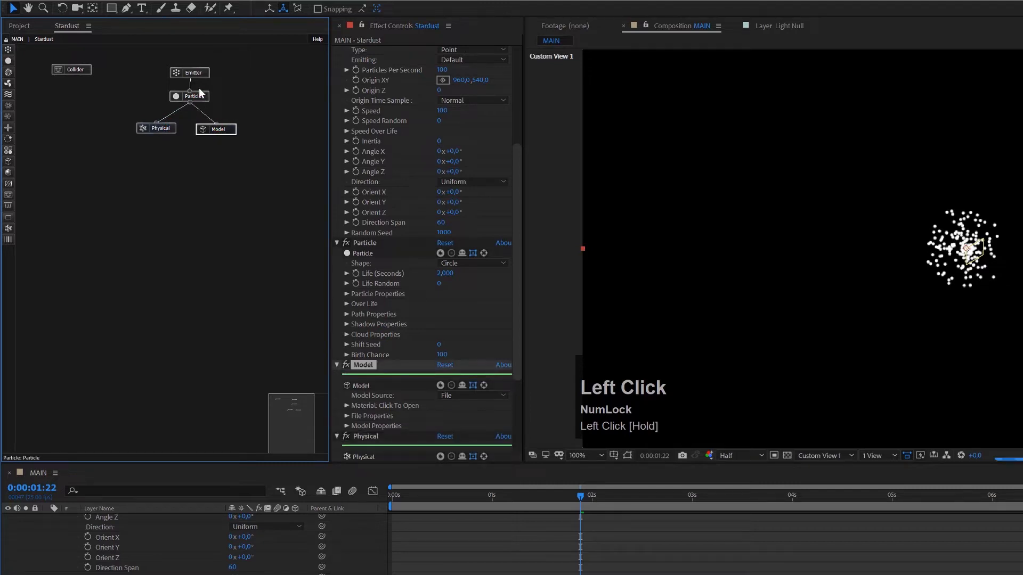
Set the Emitter's Type to Grid, Emitting to Once and Speed to 0.
click(202, 78)
click(449, 81)
click(461, 155)
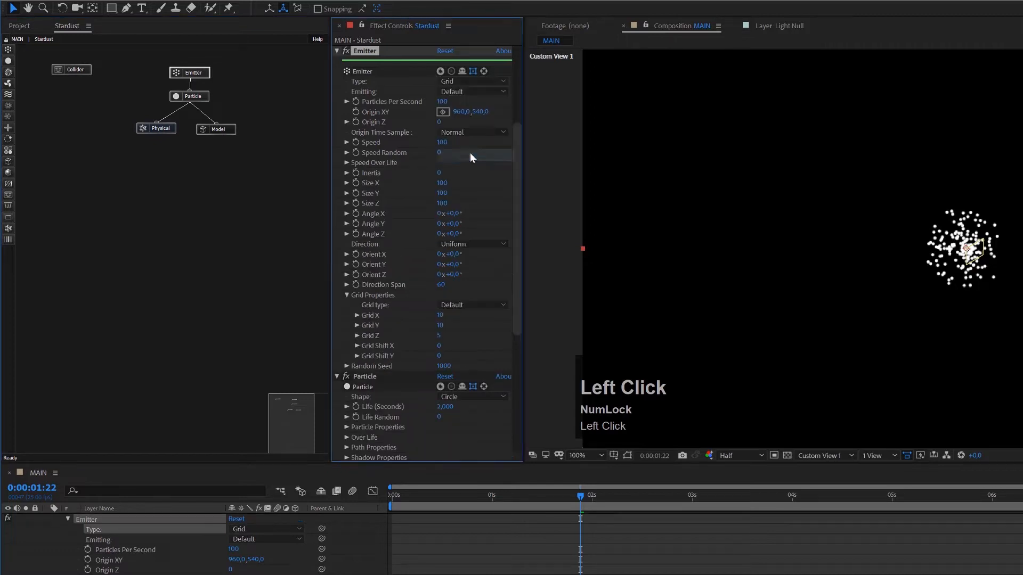
click(455, 94)
click(462, 117)
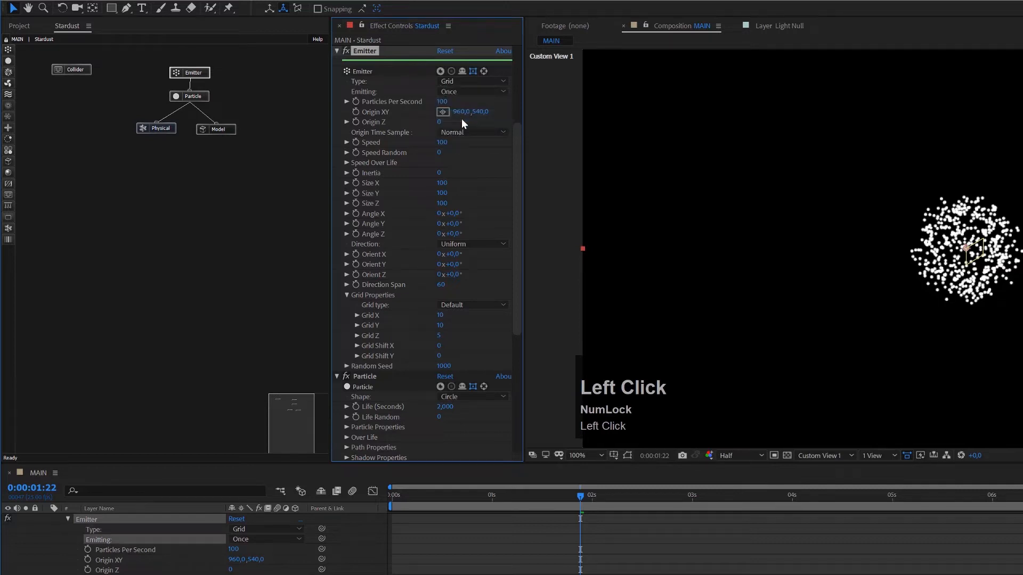
click(445, 142)
text(0)
key(Return)
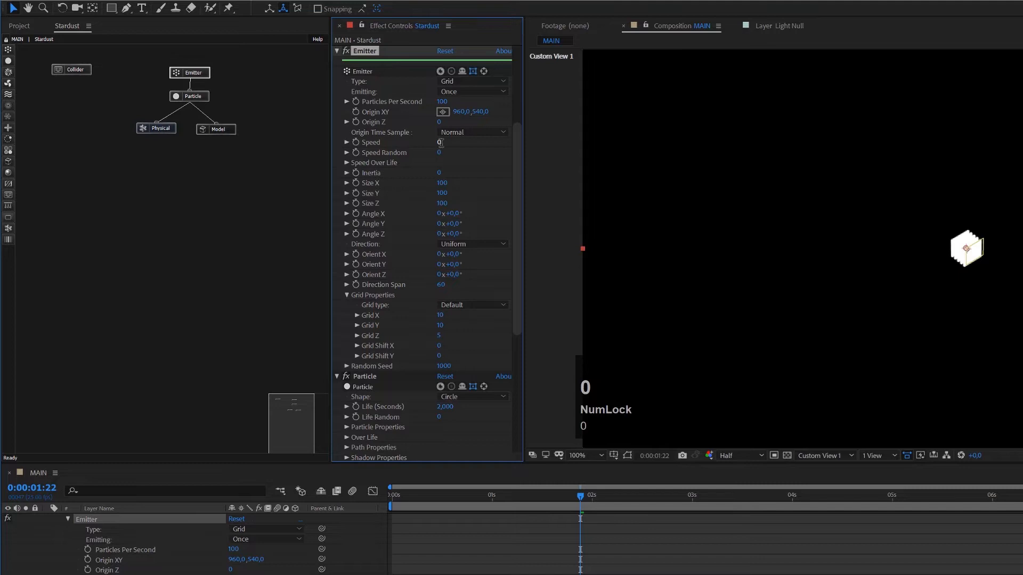
Set the Emitter's Grid X, Grid Y and Grid Z to 15 each.
click(440, 316)
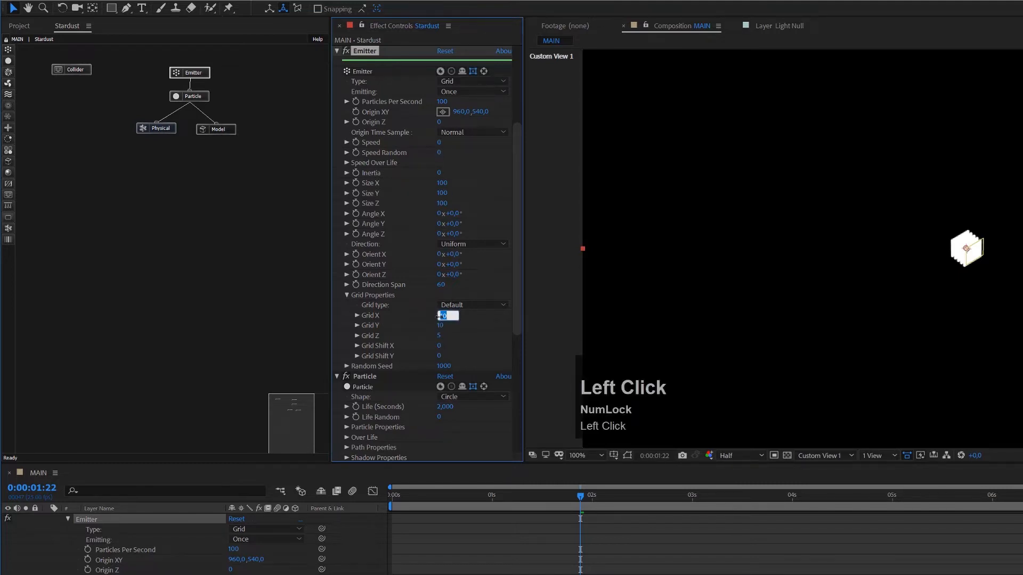
text(15)
key(Tab)
text(15)
key(Tab)
text(15)
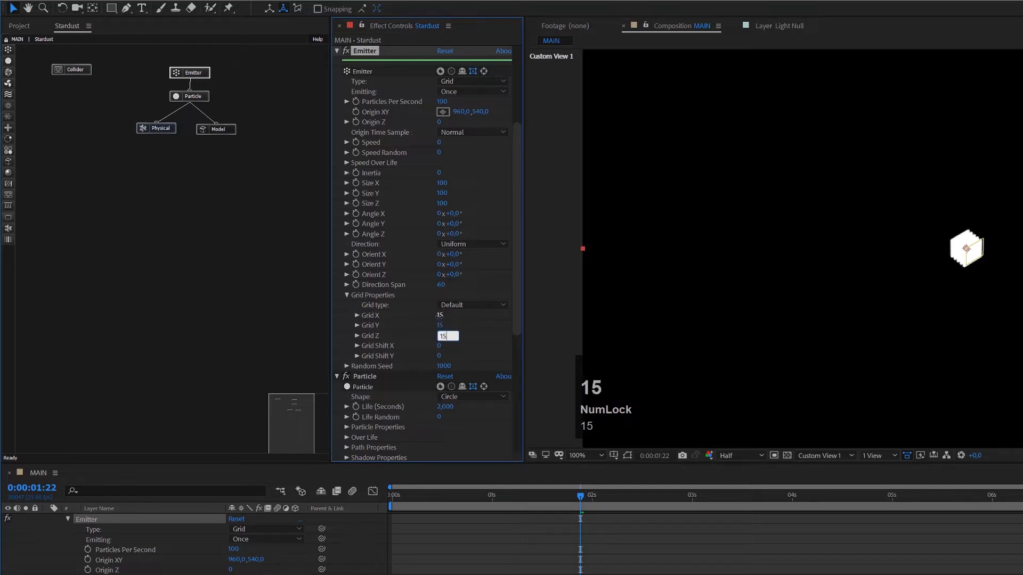
Set the Emitter's Size X, Size Y and Size Z to 200 each.
click(445, 183)
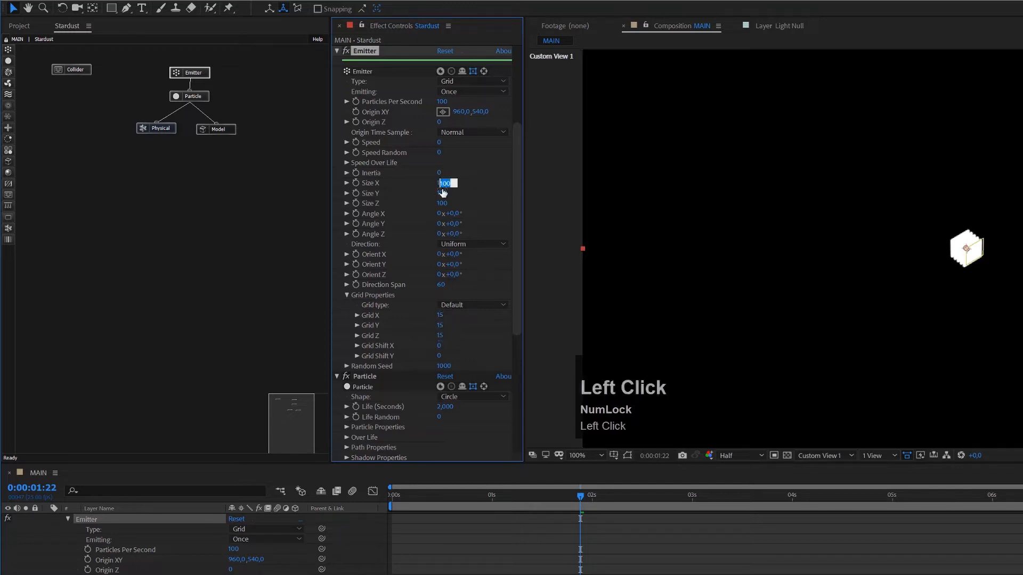
text(200)
key(Tab)
text(200)
key(Tab)
text(200)
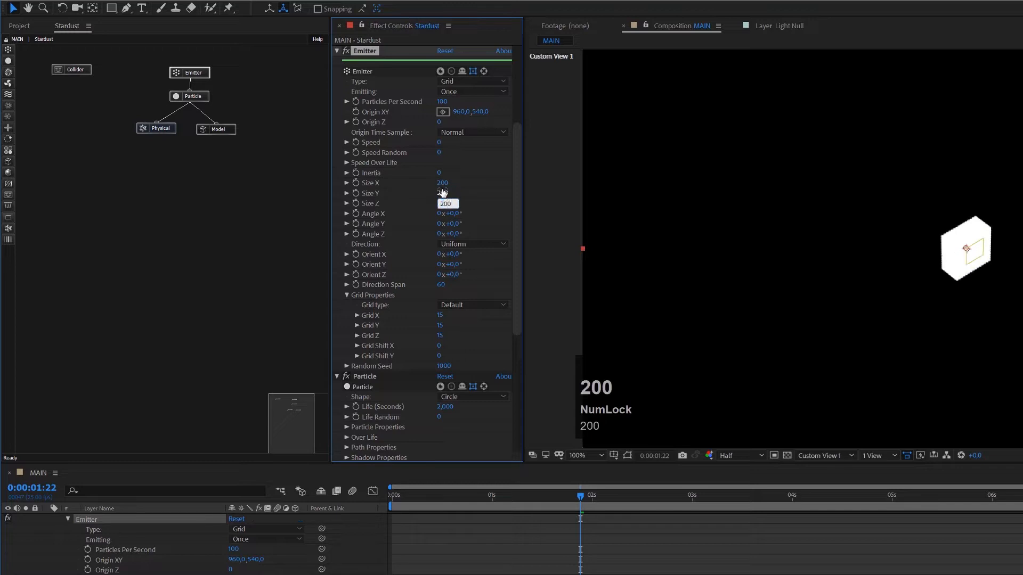
click(489, 182)
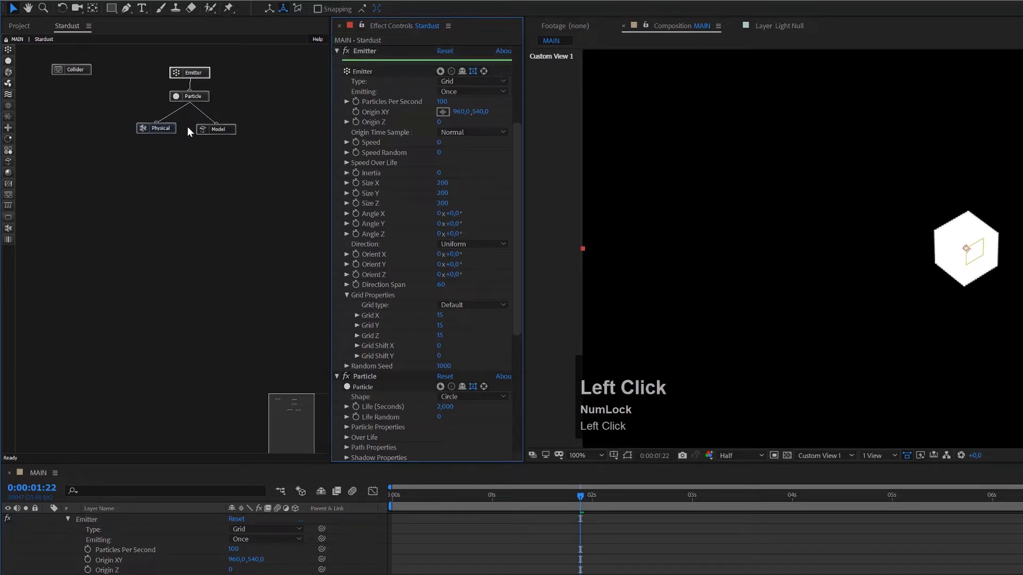
Set the Particle node's Life to 10 seconds and its Shape to Model.
click(194, 98)
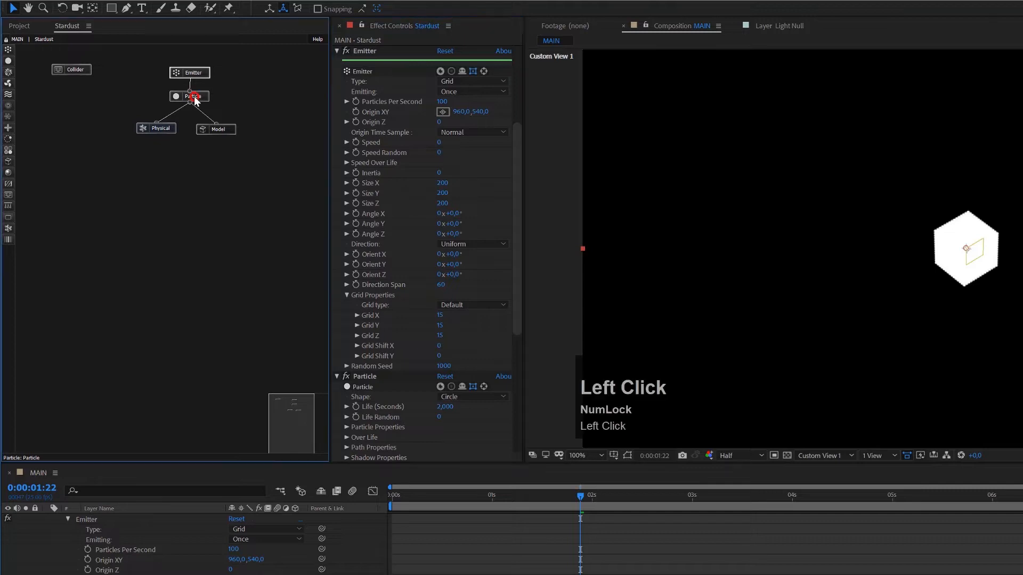
drag(519, 277, 521, 328)
click(441, 306)
text(10)
key(Return)
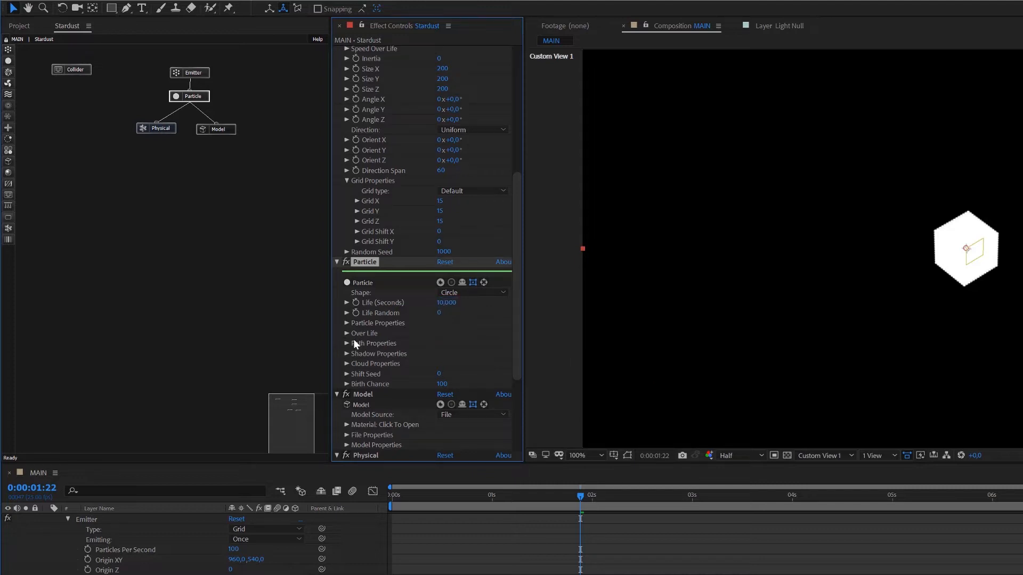
click(346, 324)
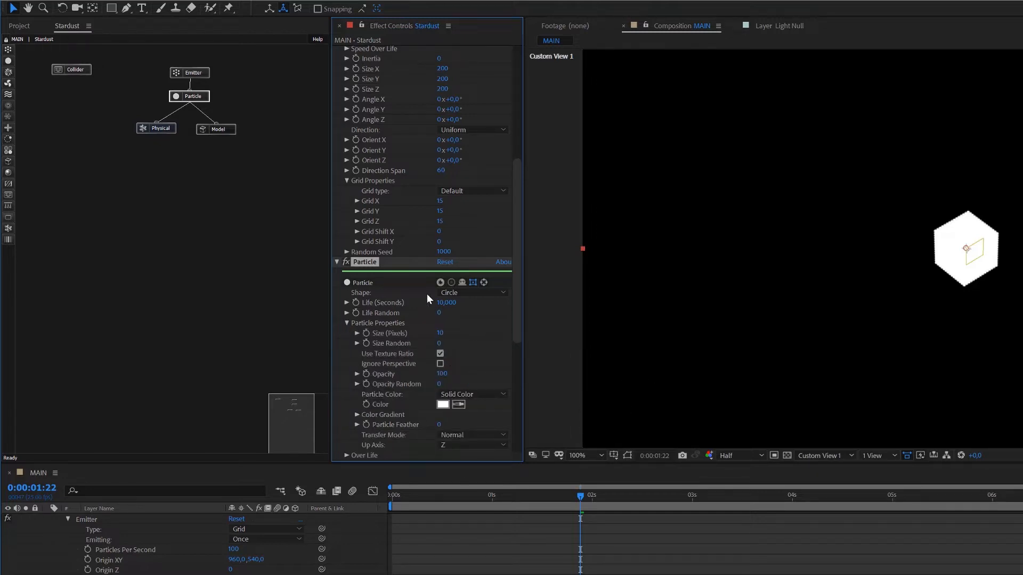
click(465, 292)
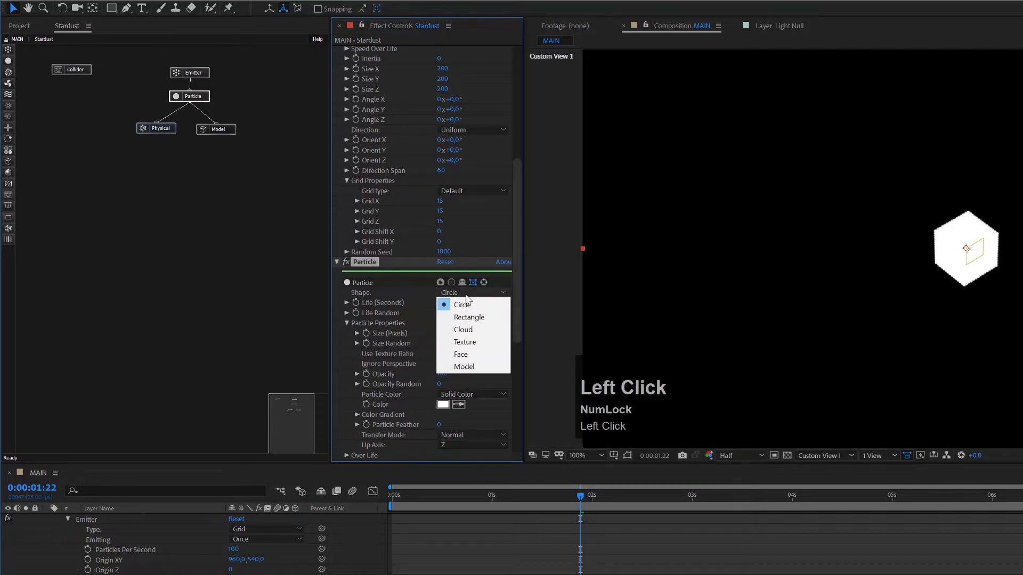
click(473, 367)
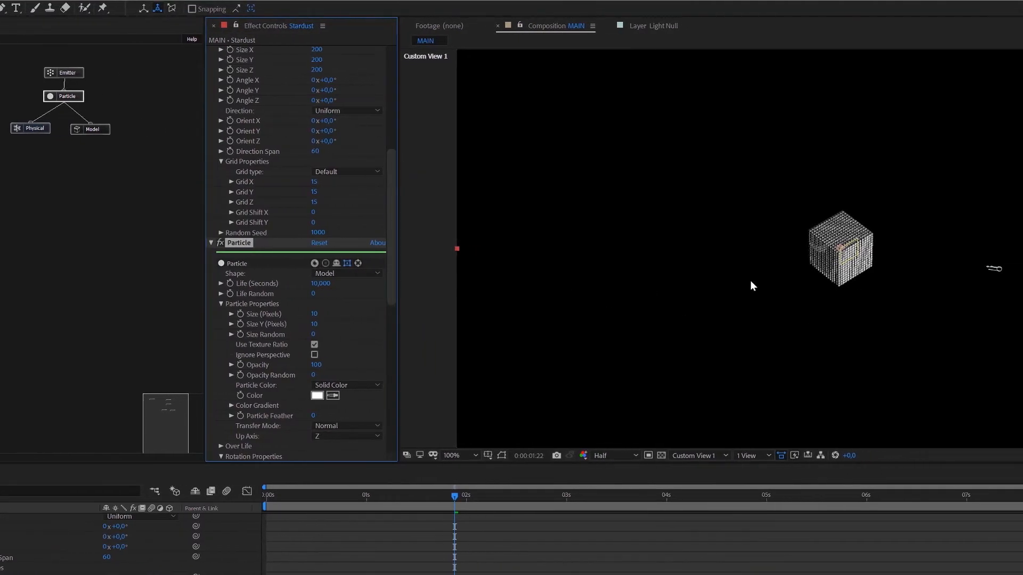
Set the Model node's Model Source to Primitive and its primitive Type to Sphere.
key(c)
key(c)
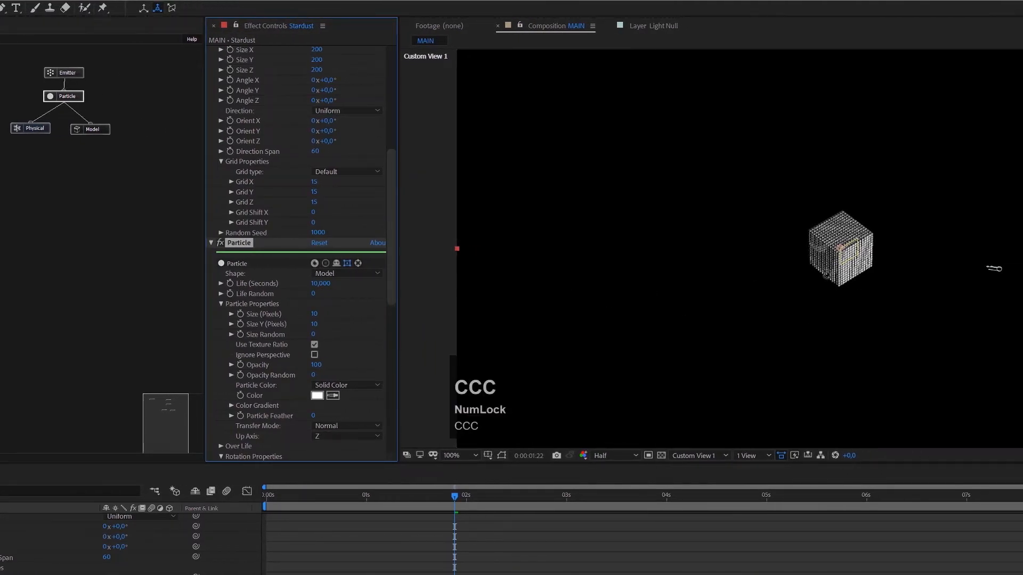
key(c)
drag(824, 276, 993, 193)
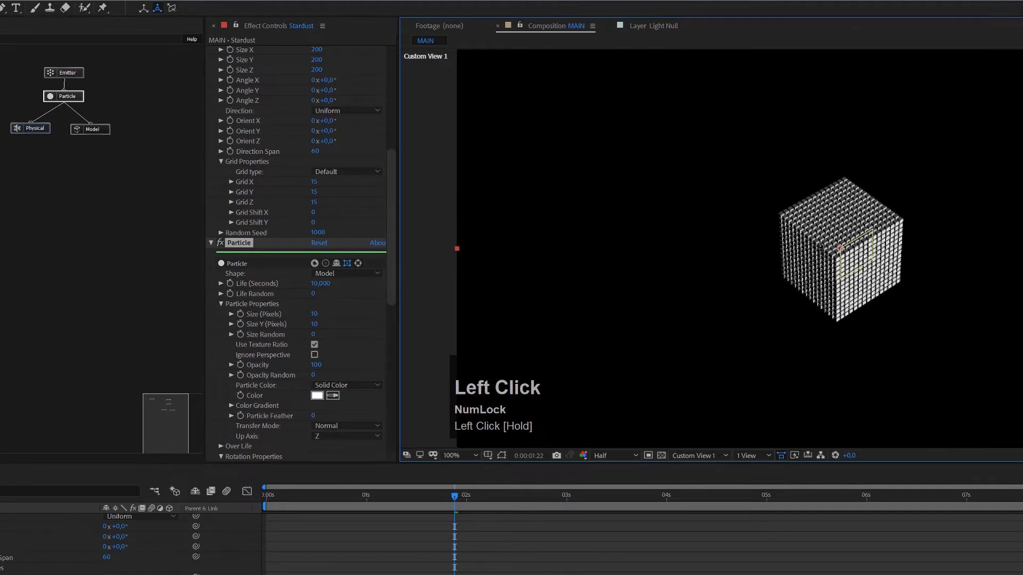
click(101, 131)
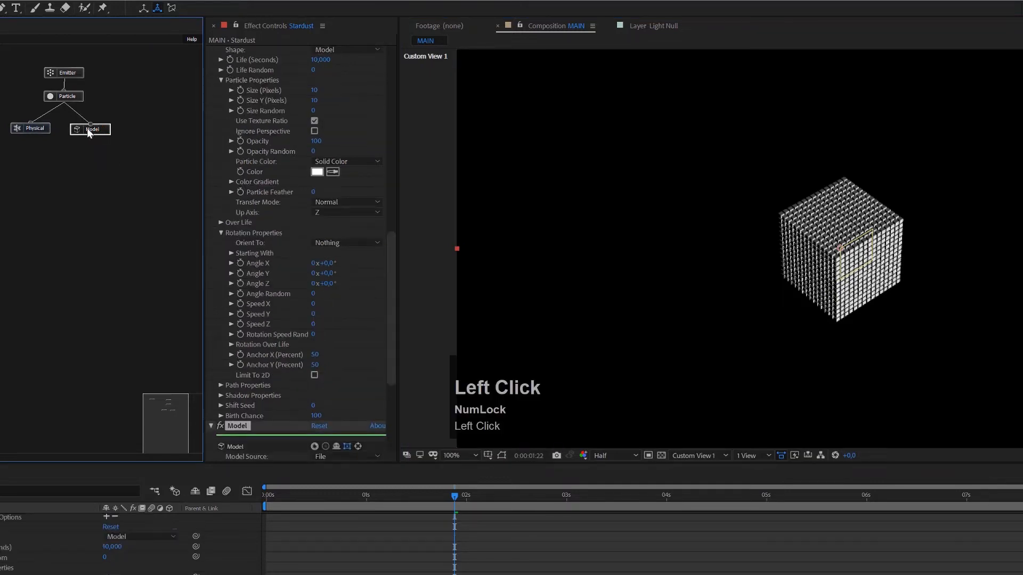
drag(392, 307, 393, 397)
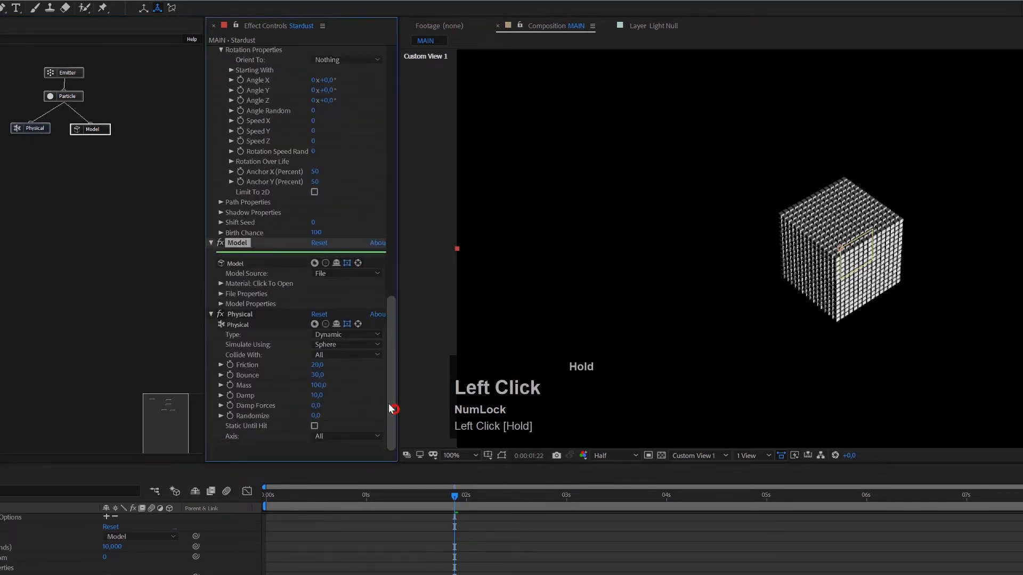
click(329, 274)
click(334, 300)
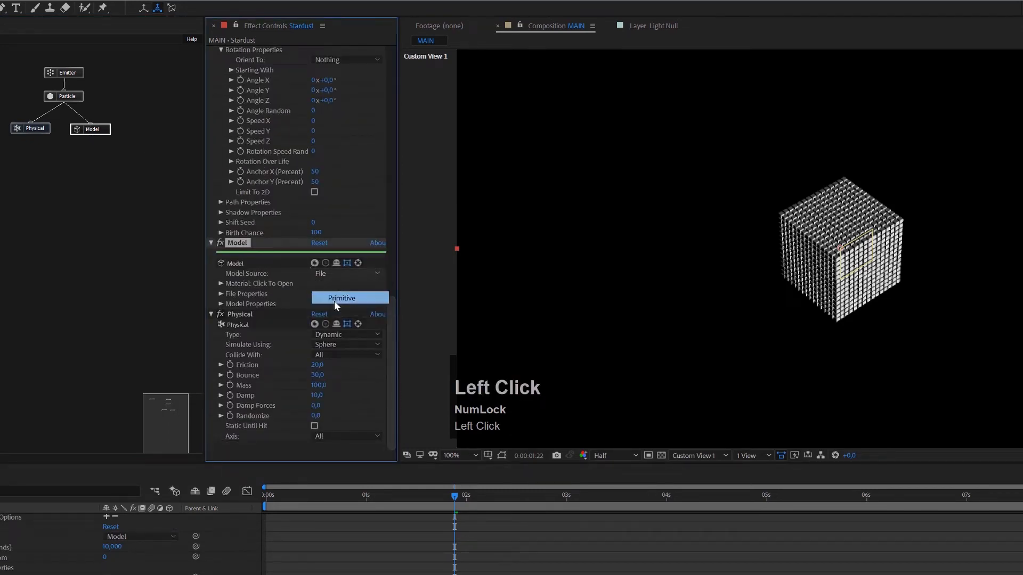
click(324, 304)
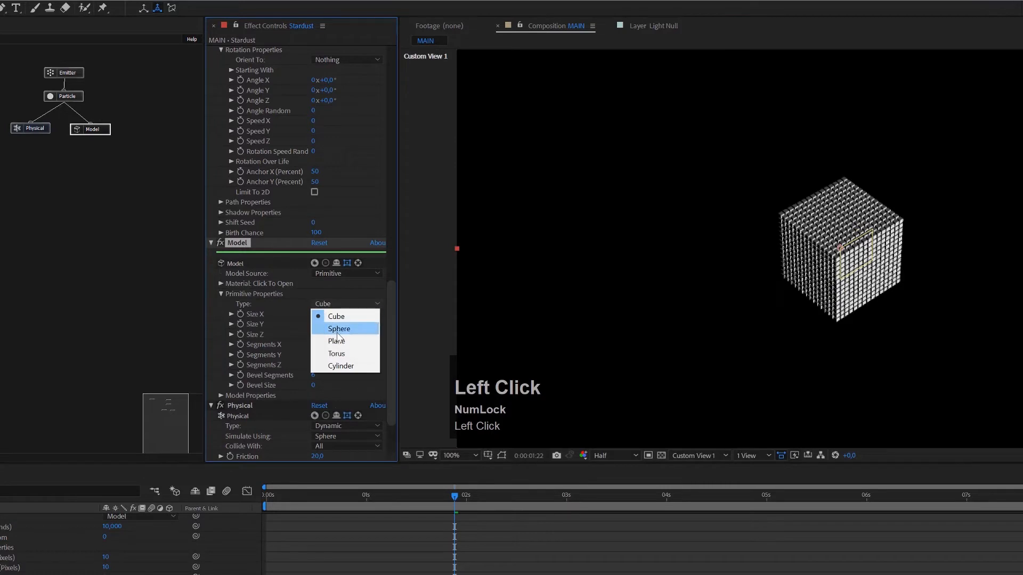
click(337, 331)
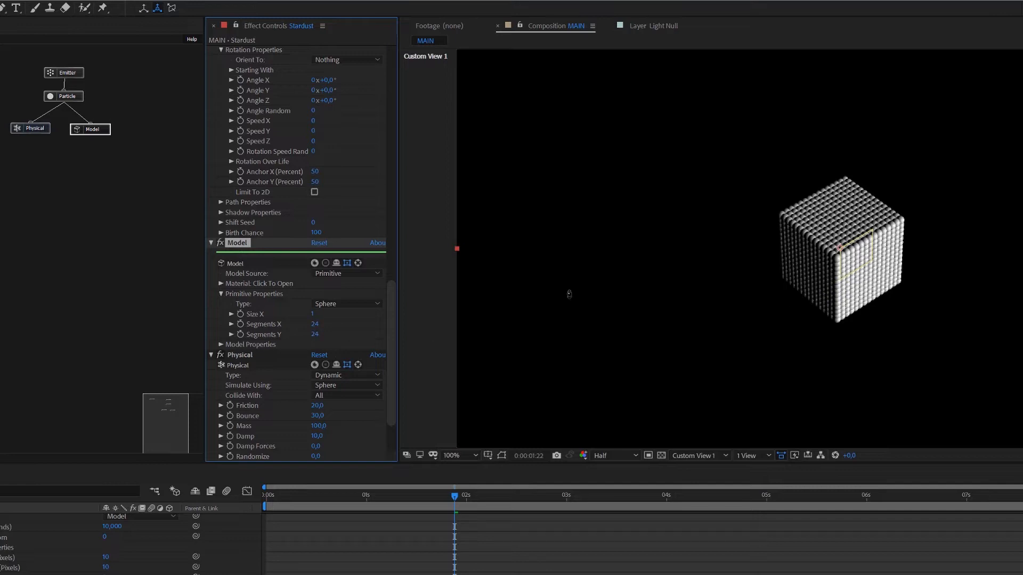
Reduce the sphere model's Segments X and Segments Y to 12 each and inspect the spheres up close.
click(314, 325)
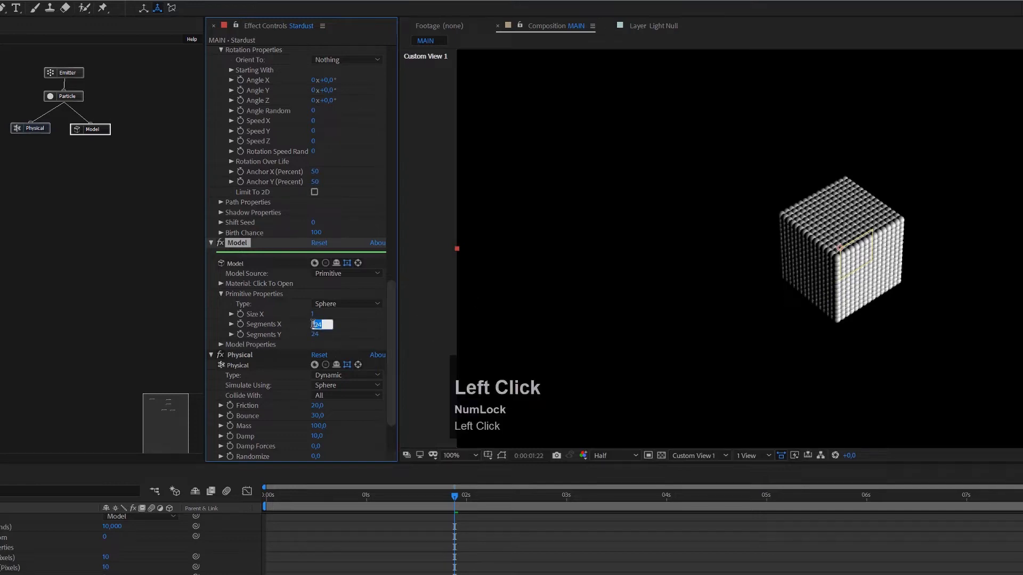
text(12)
key(Tab)
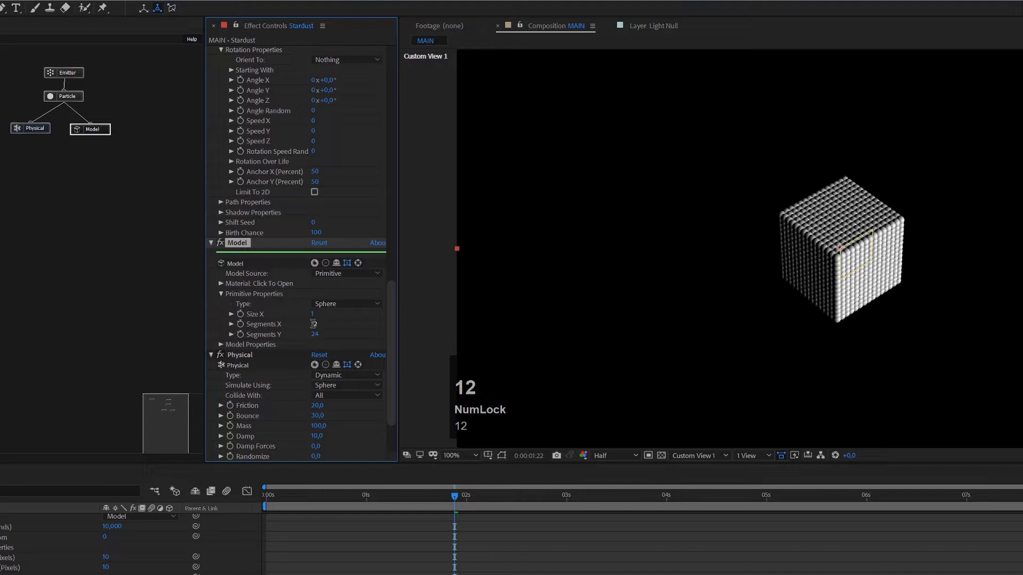
click(315, 335)
text(12)
drag(866, 219, 1015, 69)
drag(695, 203, 694, 224)
drag(846, 169, 672, 416)
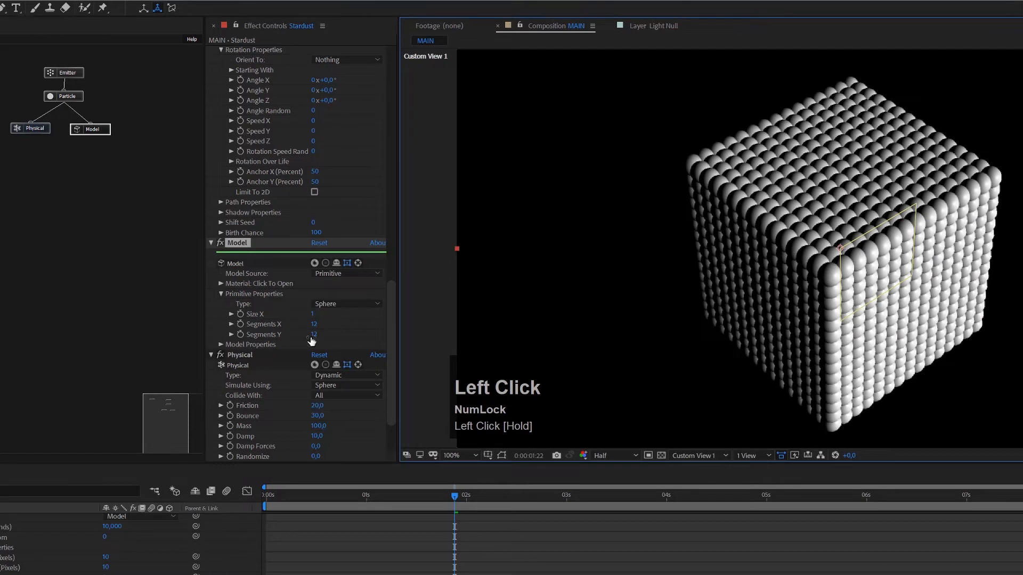
Set the Particle node's Size (Pixels) to 7 and its Size Random to 50.
drag(983, 172, 918, 265)
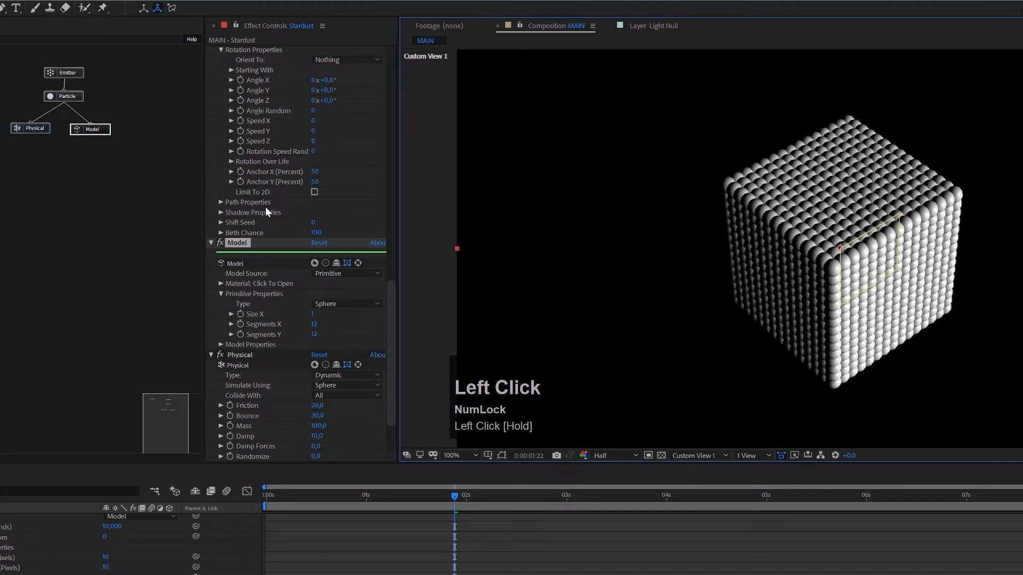
click(70, 96)
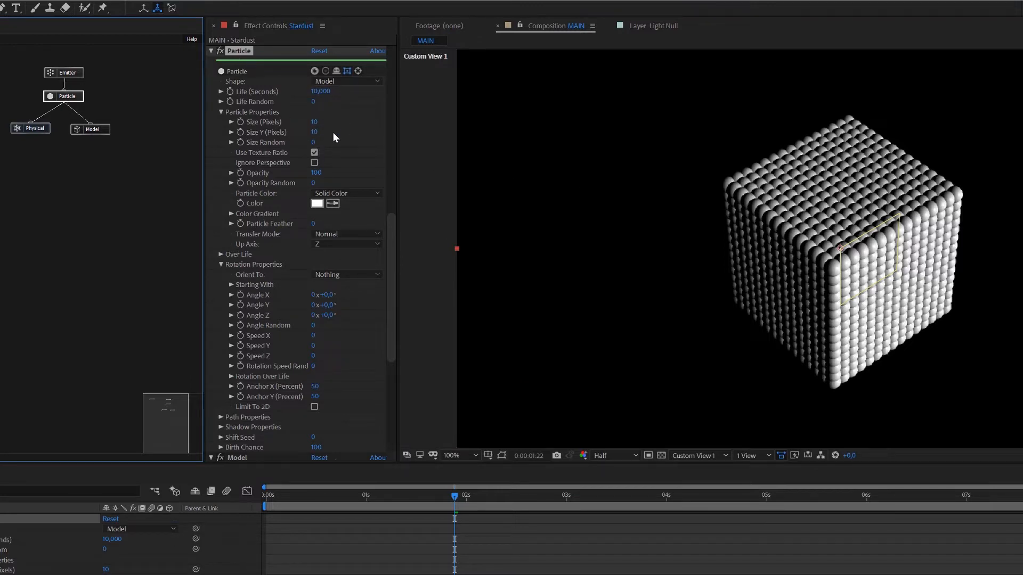
click(314, 122)
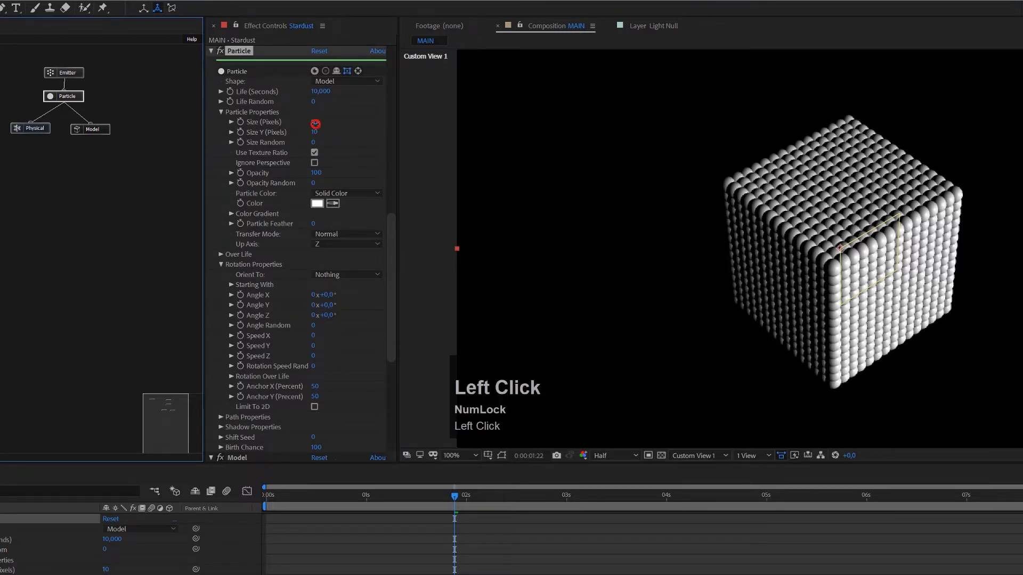
text(7)
click(356, 129)
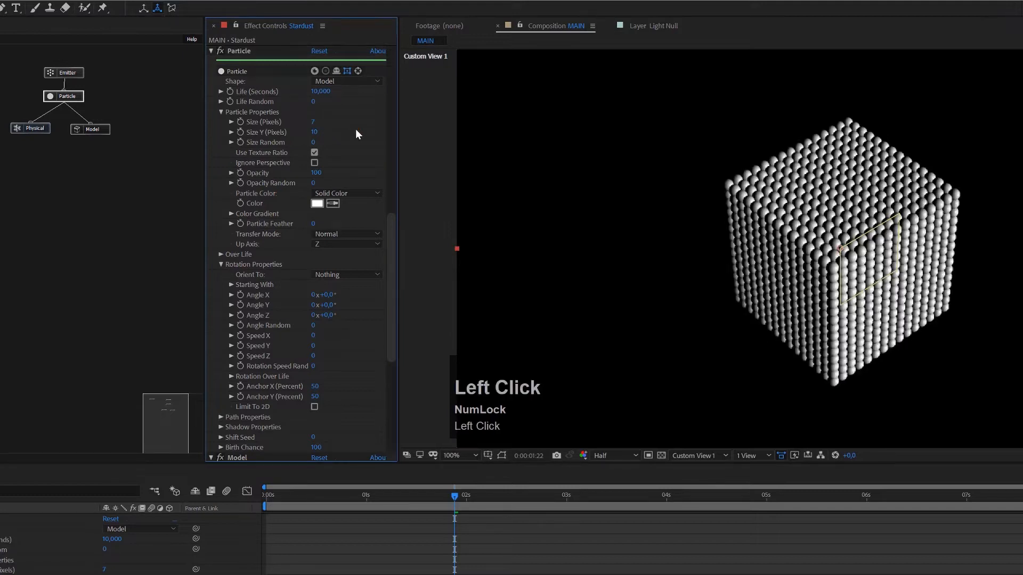
click(313, 142)
text(50)
key(Return)
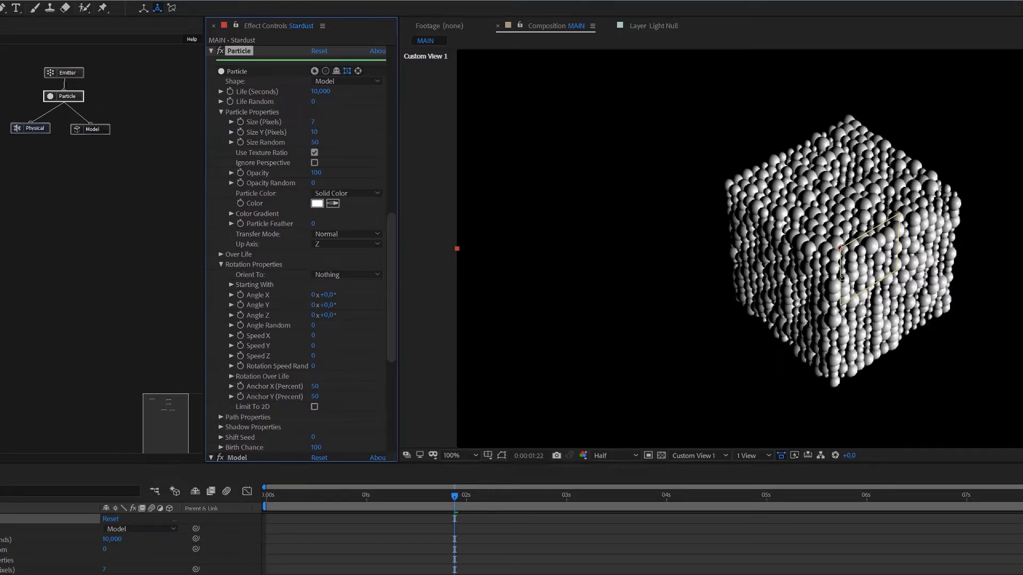
Set the Bounce of the particles' Physical node to 50 and its Mass to 75.
click(40, 128)
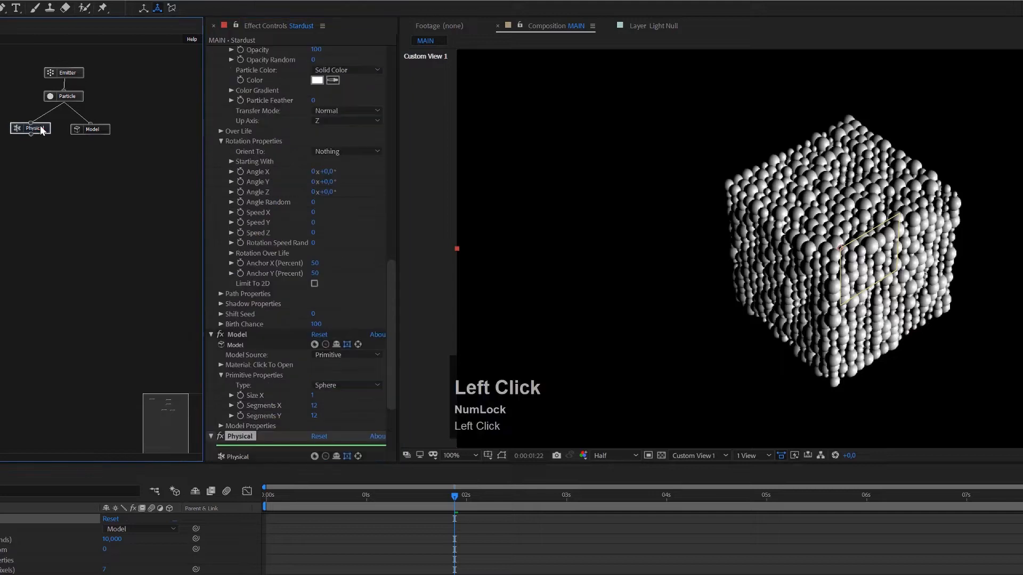
click(392, 277)
drag(397, 312, 401, 353)
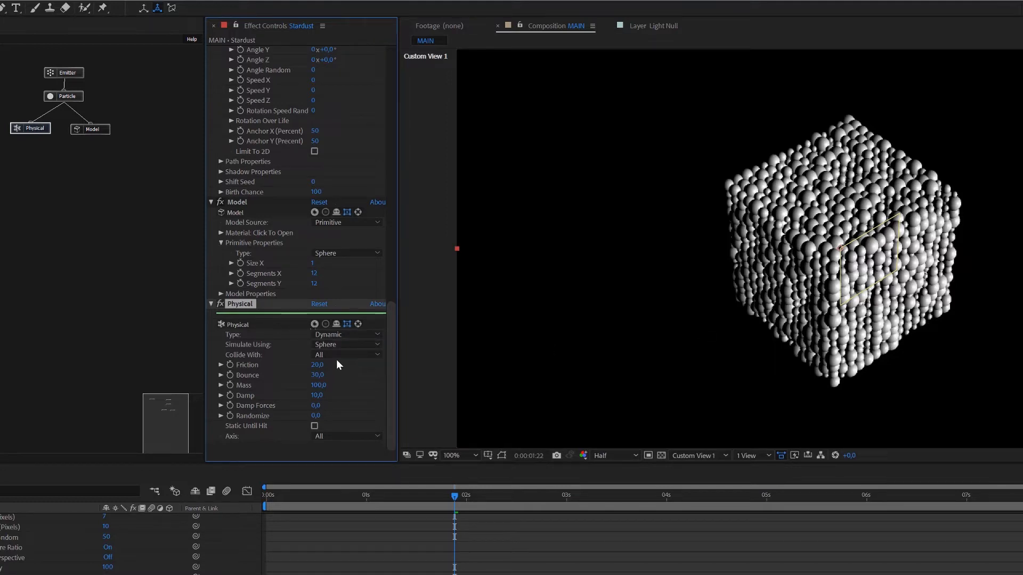
drag(313, 374, 320, 377)
click(318, 375)
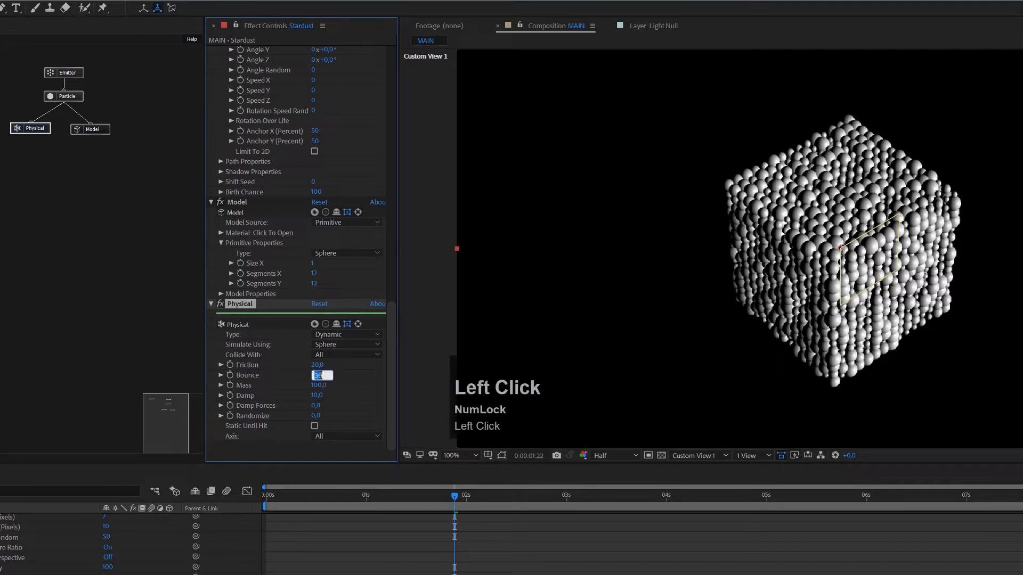
text(50)
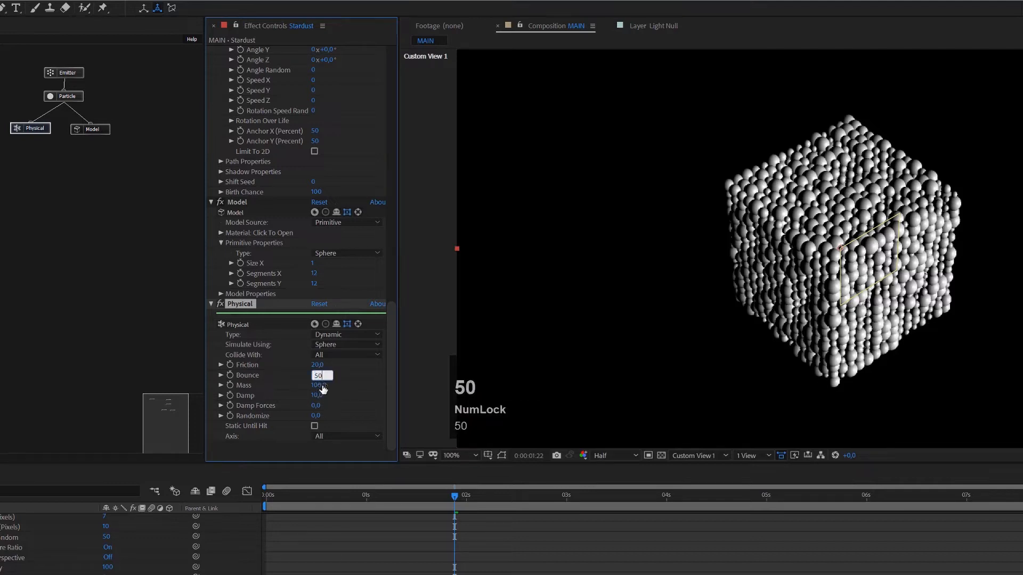
click(322, 385)
text(75)
key(Return)
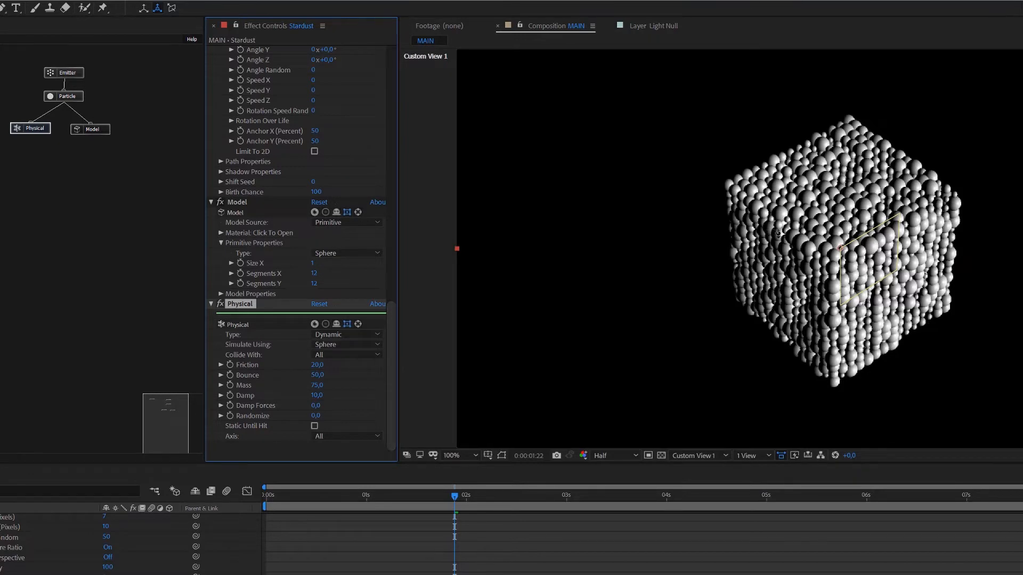
Move the expanded Collider group below the particle nodes and set its Material's Opacity to 33 to inspect the walls around the spheres.
click(53, 72)
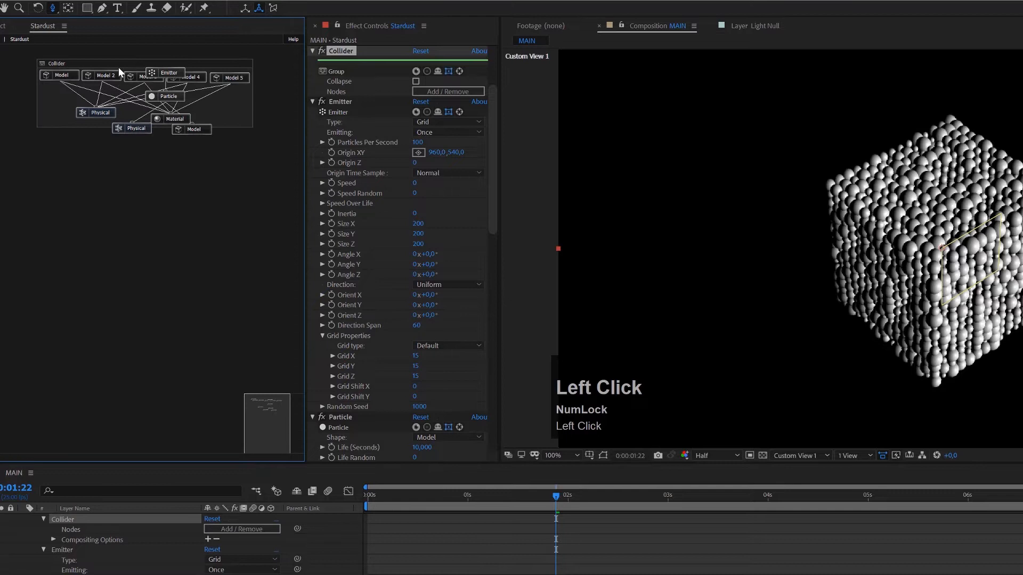
drag(118, 66, 101, 180)
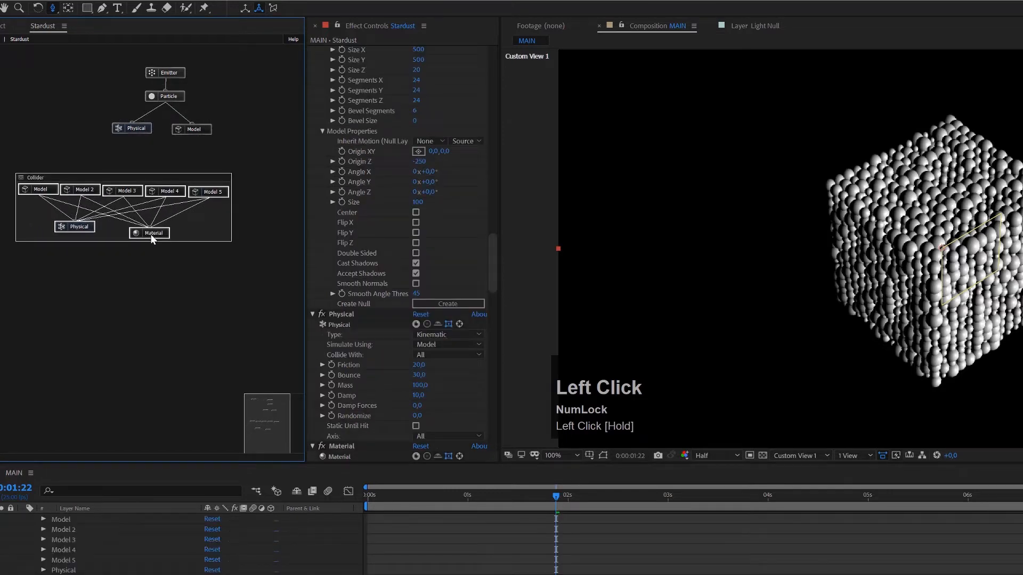
click(152, 235)
drag(490, 280, 506, 310)
drag(415, 322, 436, 322)
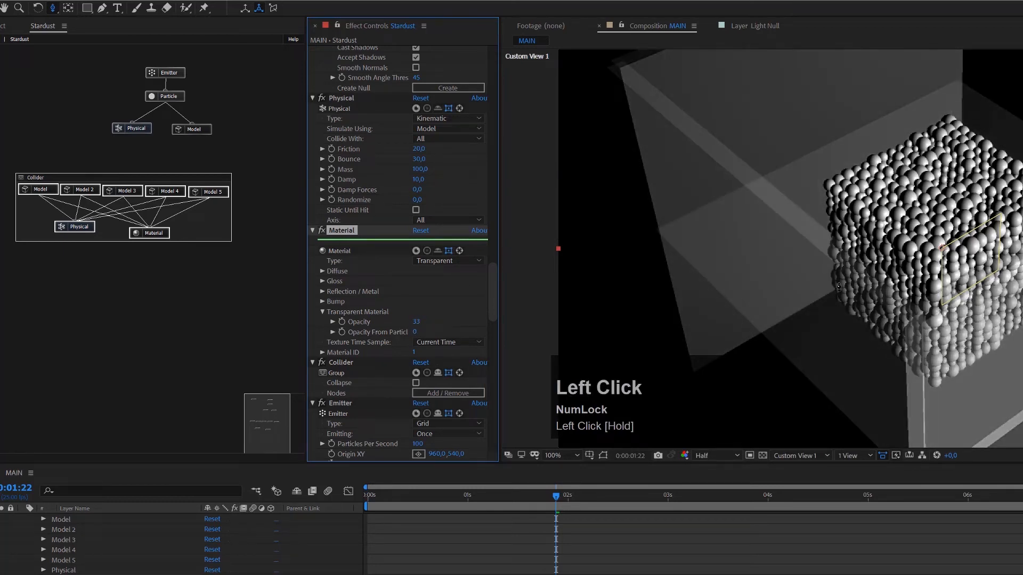
key(c)
key(c)
drag(847, 278, 847, 278)
drag(526, 278, 550, 201)
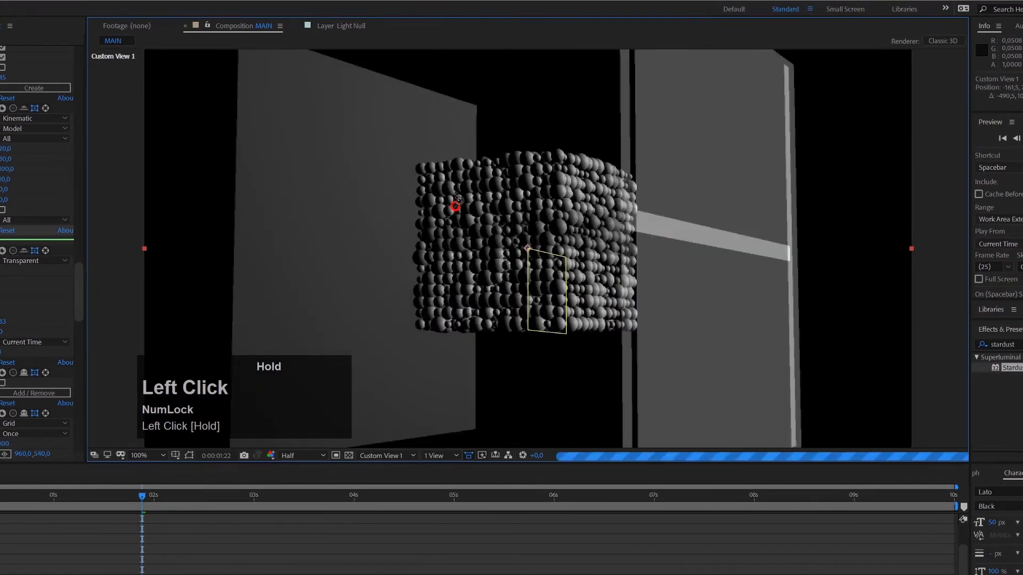
drag(458, 200, 488, 305)
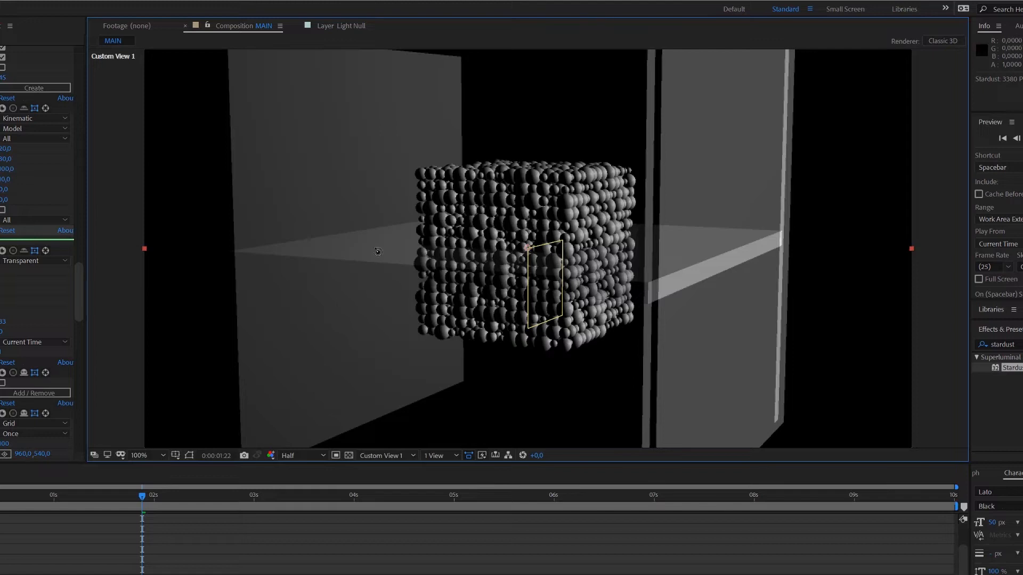
drag(537, 185, 482, 226)
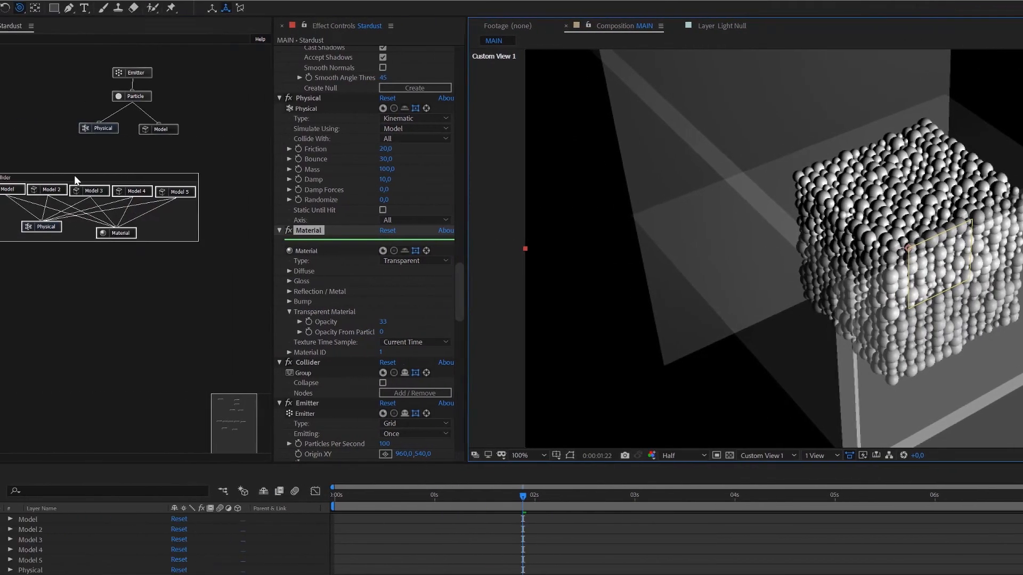
Lower the Collider group's Material Opacity until the walls are invisible, and collapse the group.
double_click(74, 176)
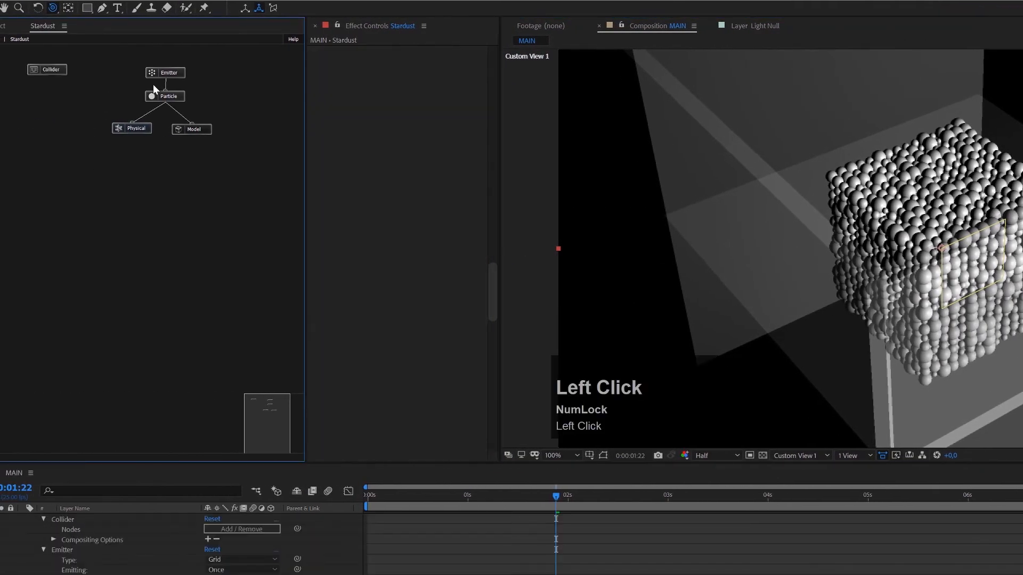
click(48, 68)
click(48, 67)
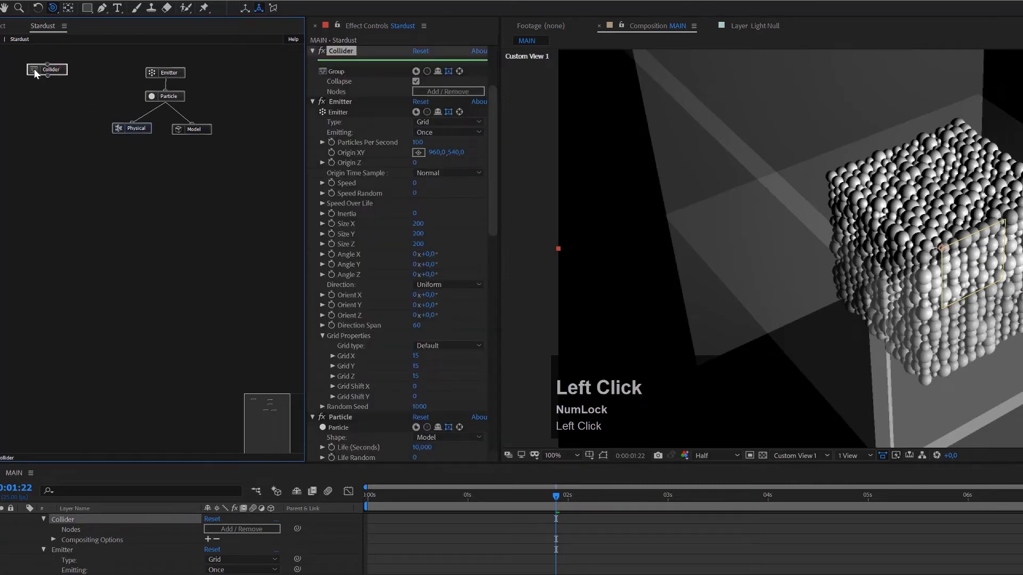
click(416, 81)
click(166, 233)
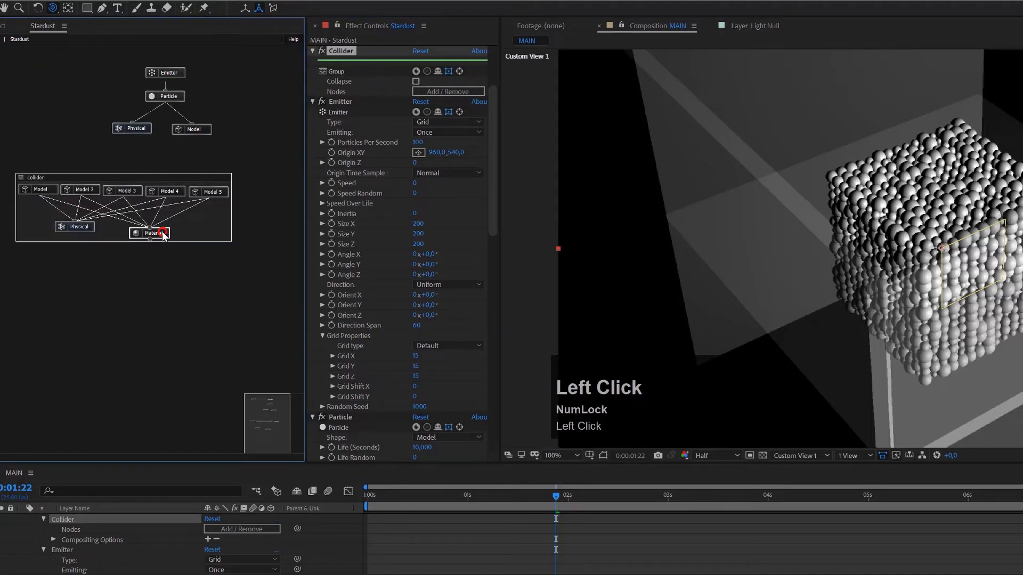
drag(416, 145, 95, 233)
double_click(39, 177)
Raise the Emitter by setting the Y value of its Origin XY to 300.
click(93, 63)
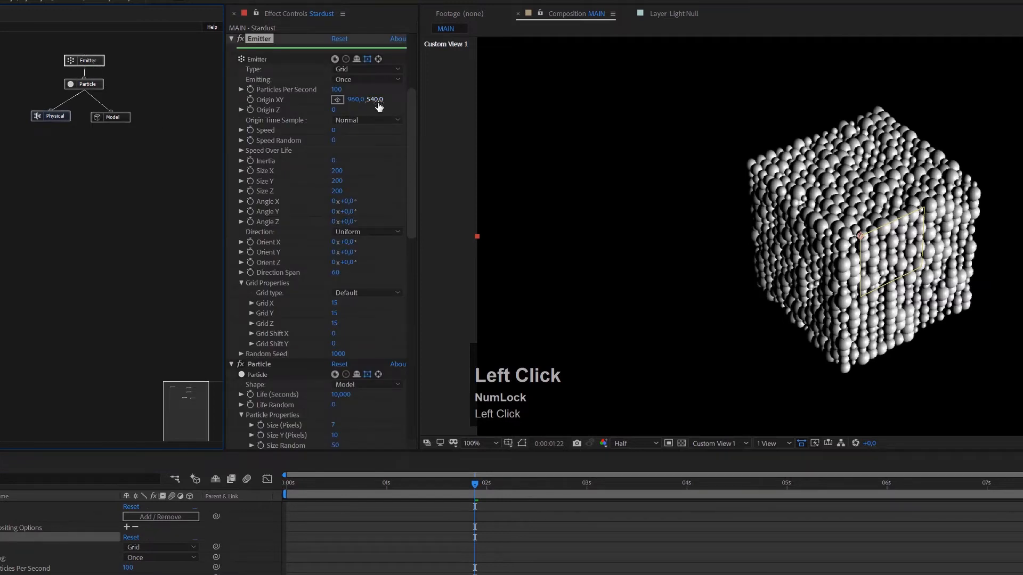
drag(375, 100, 265, 104)
click(375, 99)
text(300)
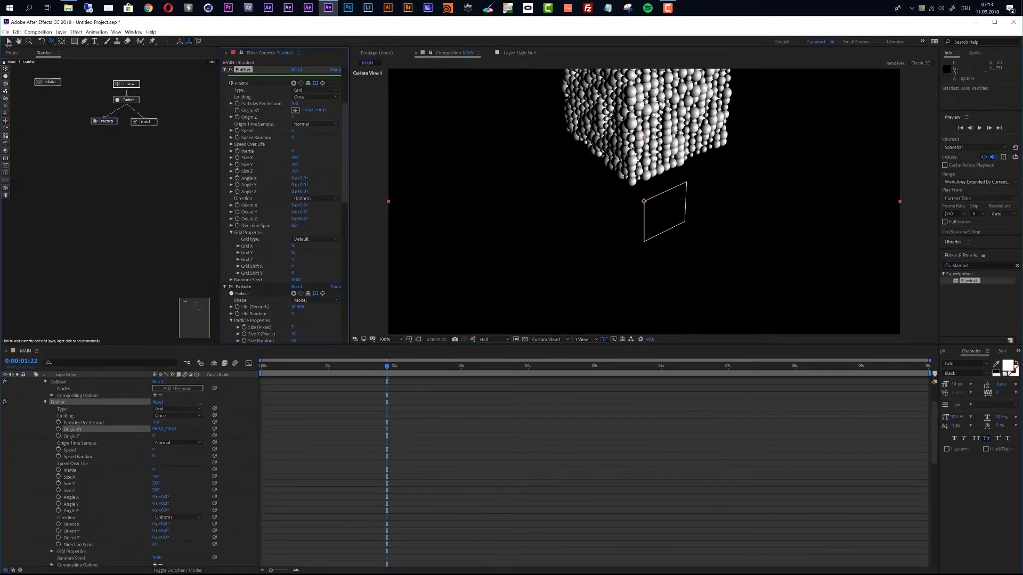
Save the project as Stardust Physics Tutorial.aep in the AE folder, replacing the existing file.
click(9, 41)
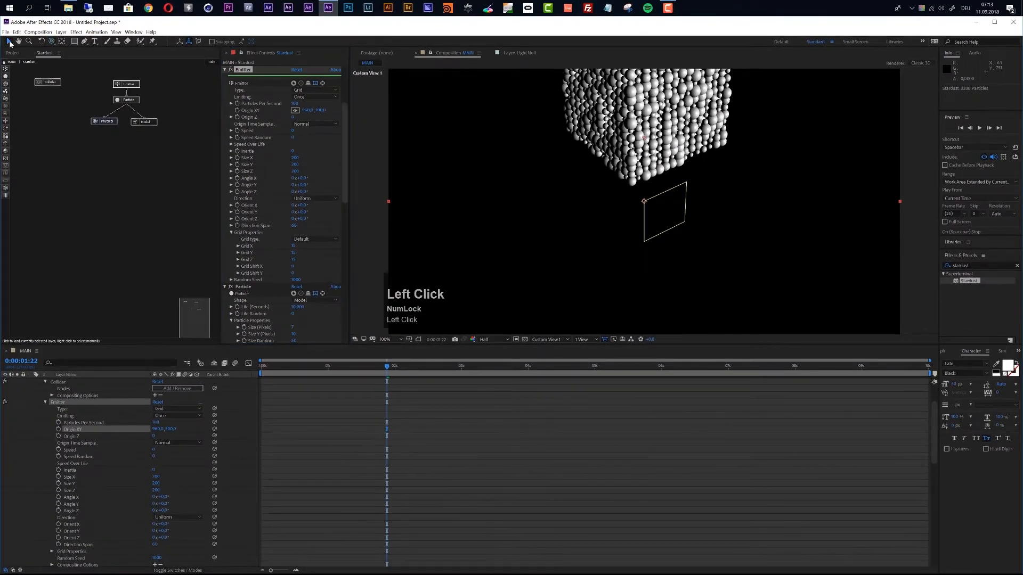
click(6, 32)
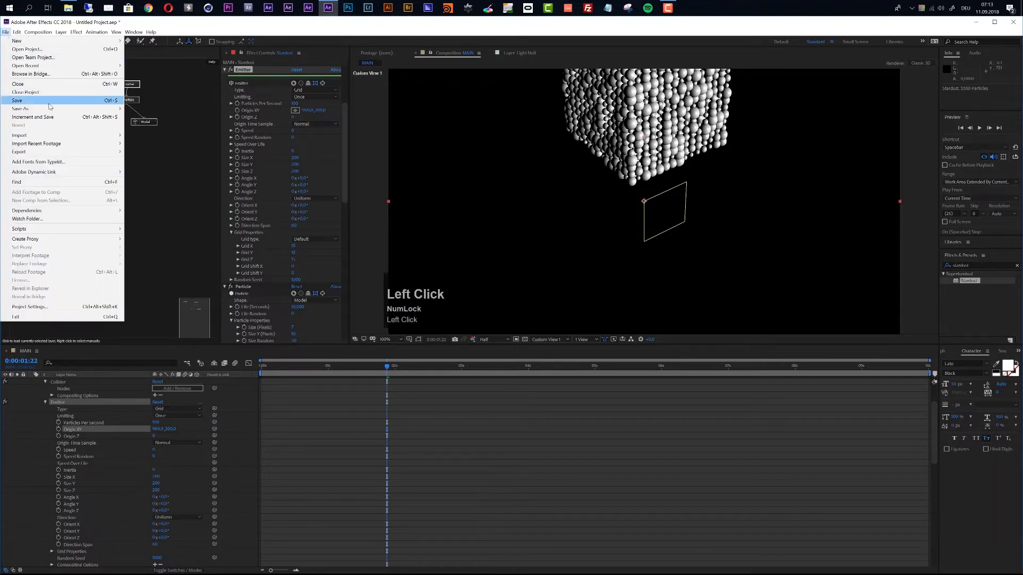
mouse_move(51, 109)
click(152, 111)
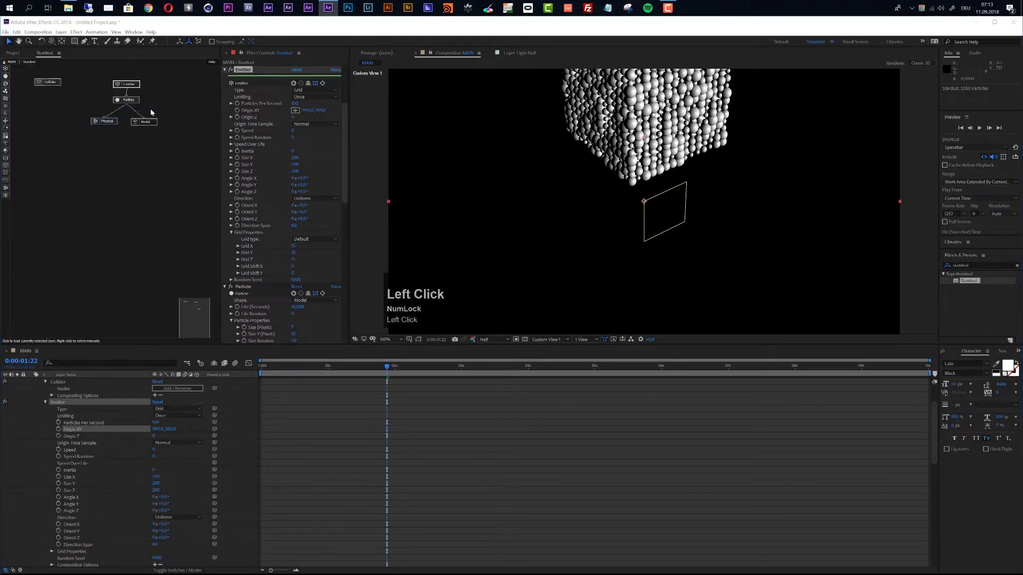
double_click(99, 116)
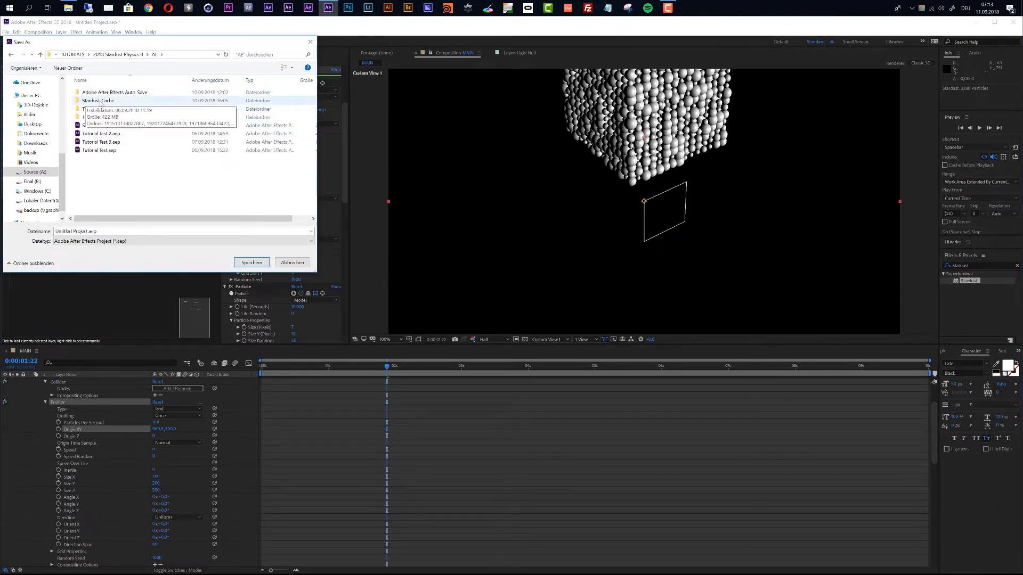
click(127, 127)
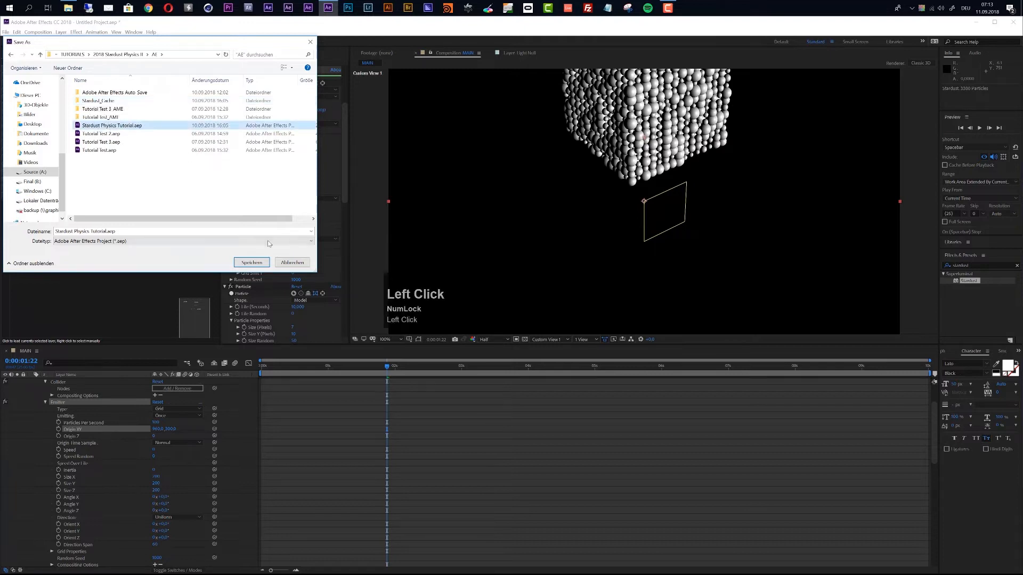
click(255, 262)
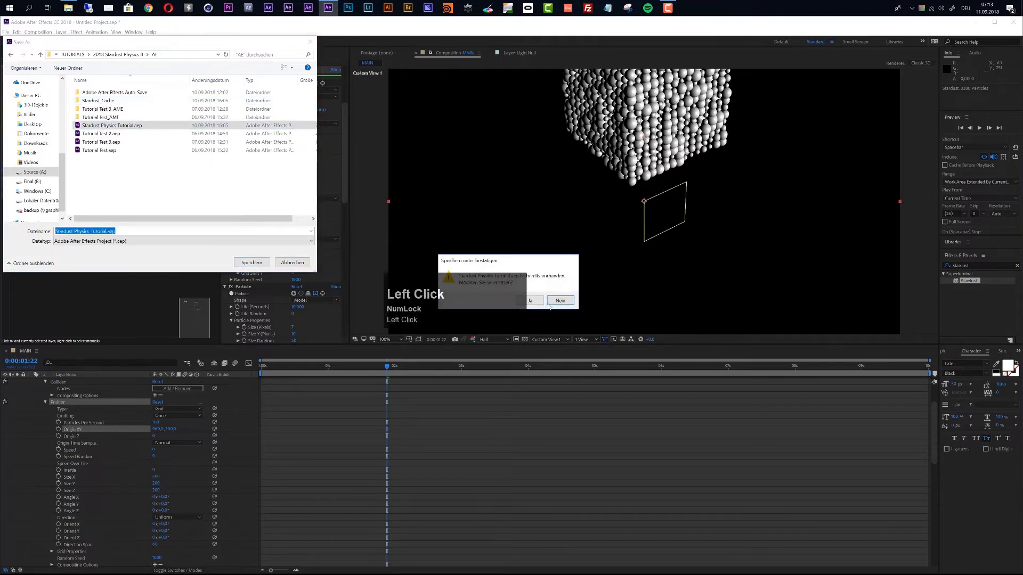
click(531, 301)
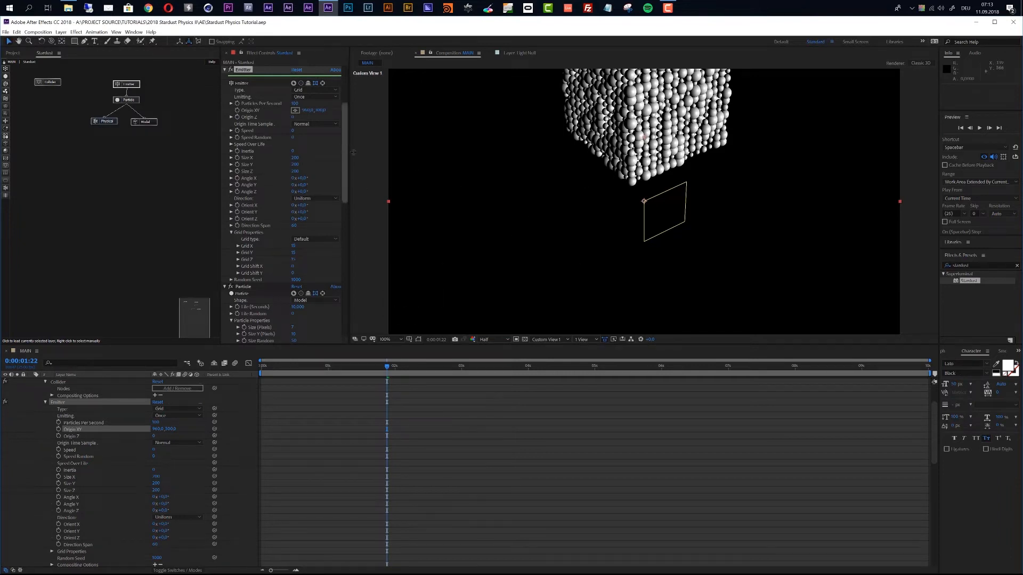
Set the end of the work area to 5 seconds.
click(662, 368)
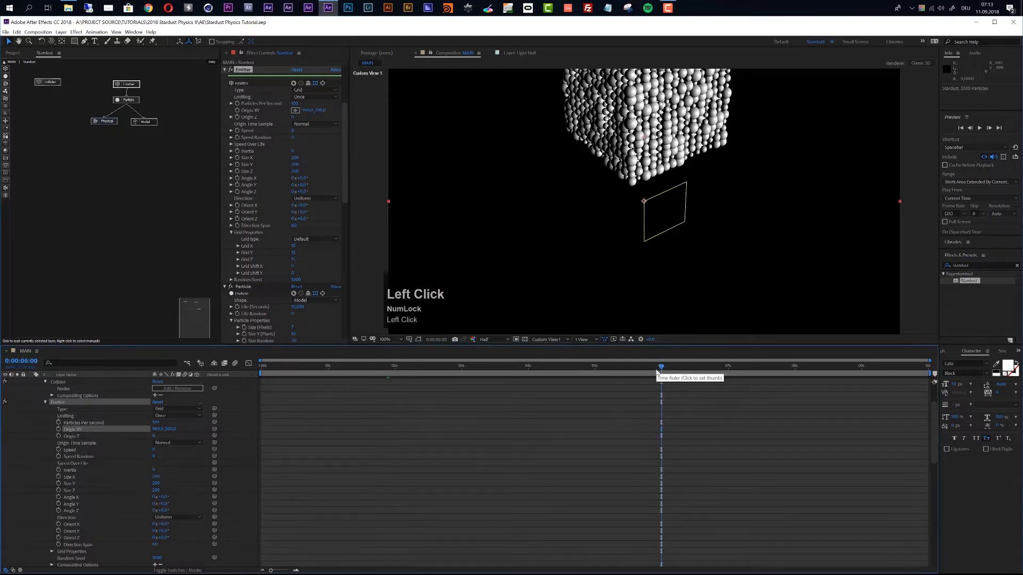
key(n)
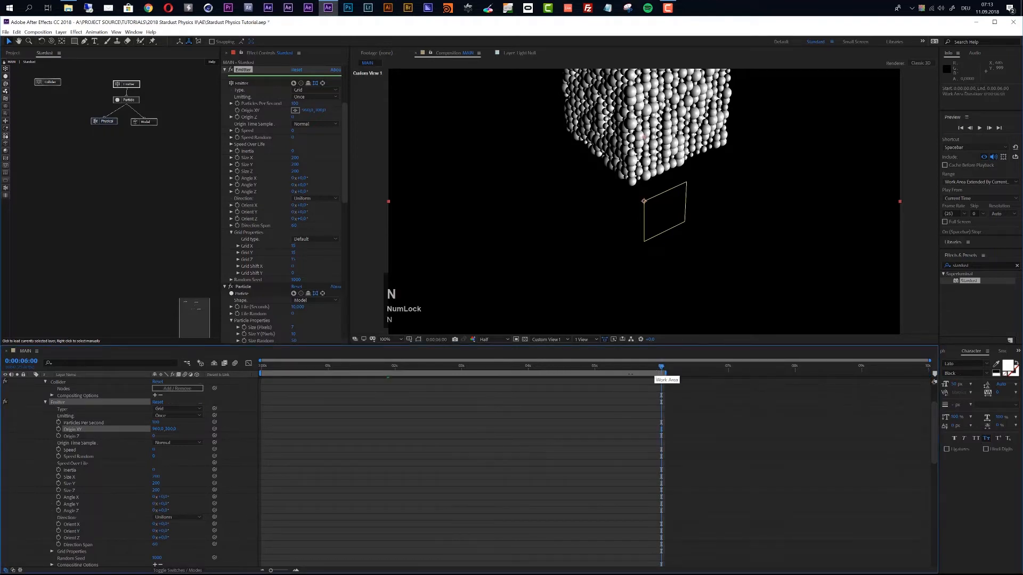
click(594, 367)
key(n)
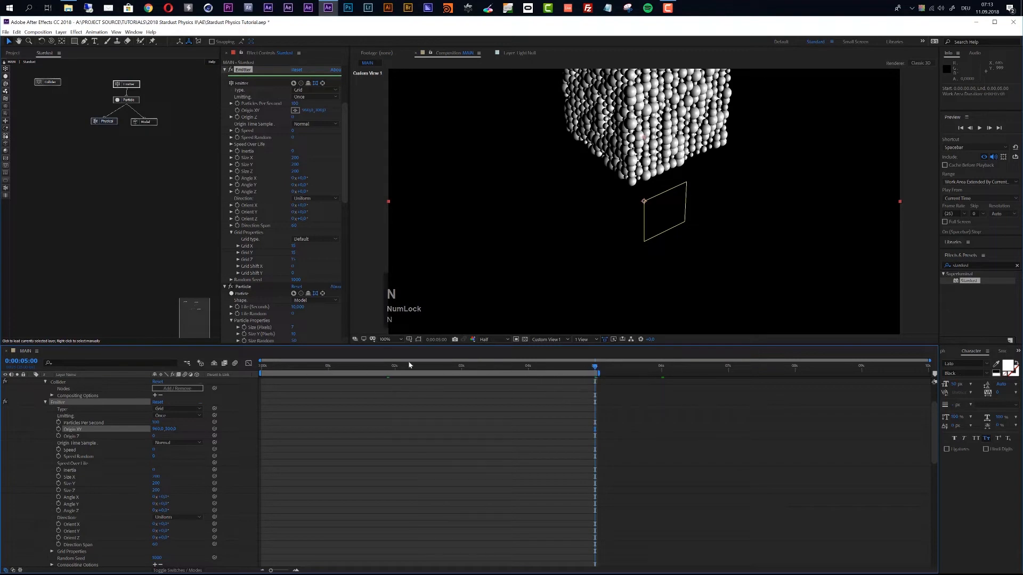
Set Stardust's Physics Simulation to On and cache the simulation between the In and Out points.
drag(349, 150, 175, 115)
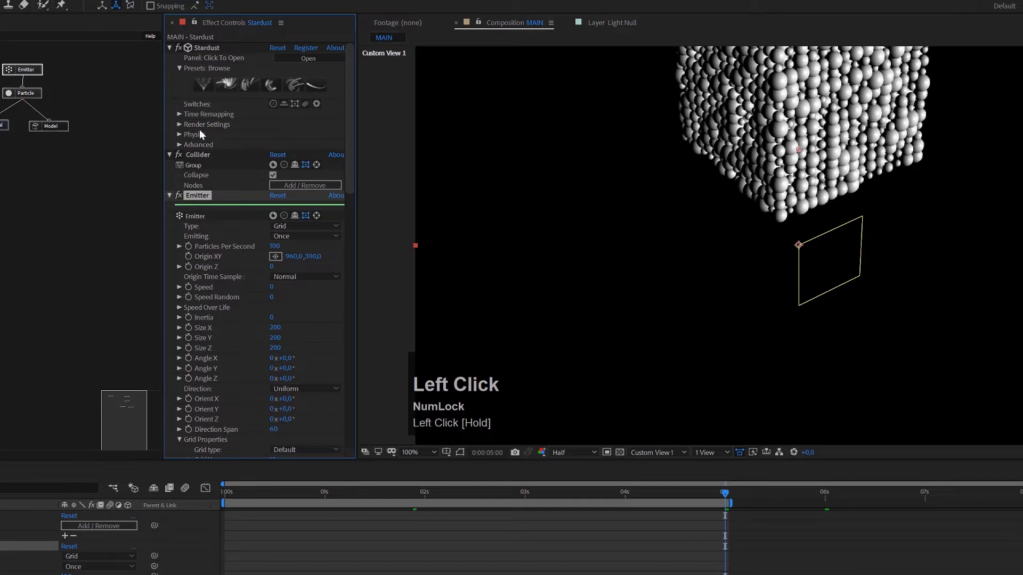
click(179, 134)
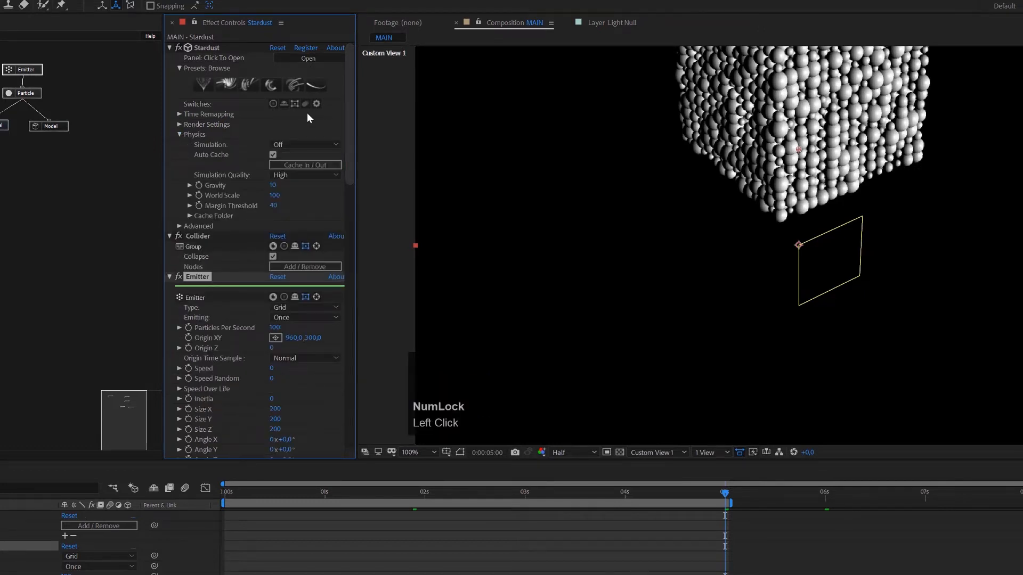
click(289, 146)
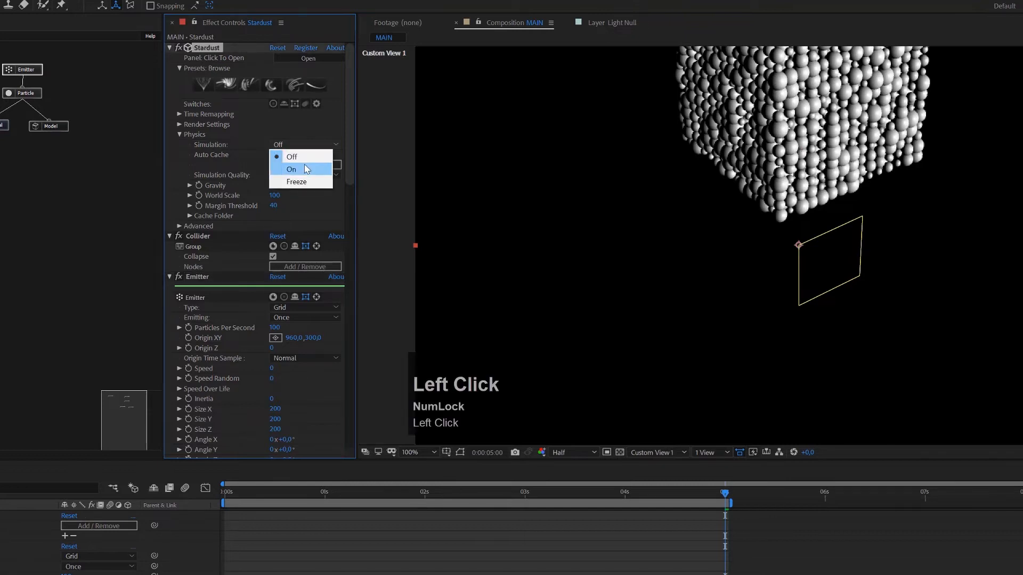
click(304, 169)
click(300, 165)
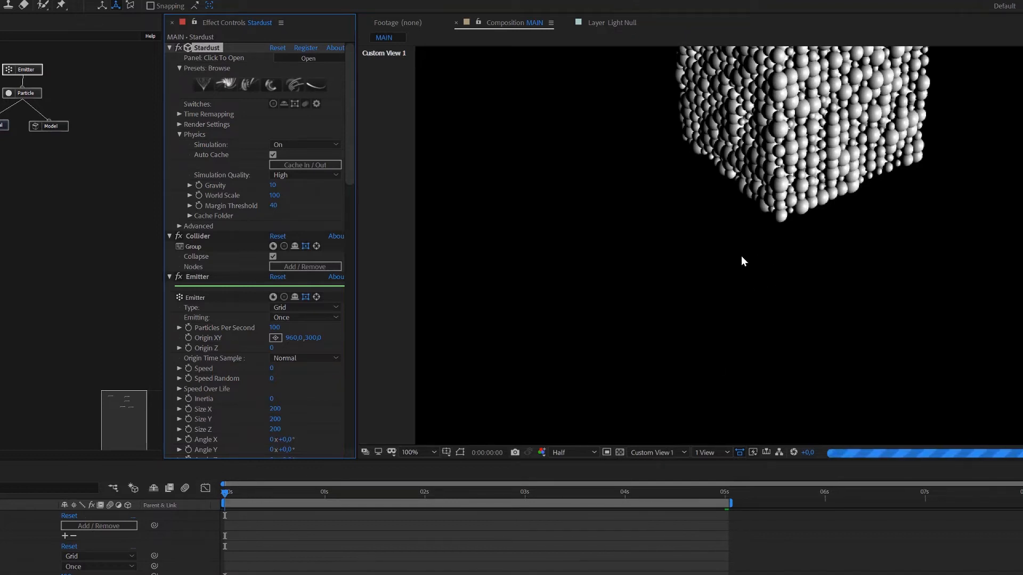
Preview the cached simulation and, at the 2-second mark, set Stardust's Physics Simulation to Freeze.
key(space)
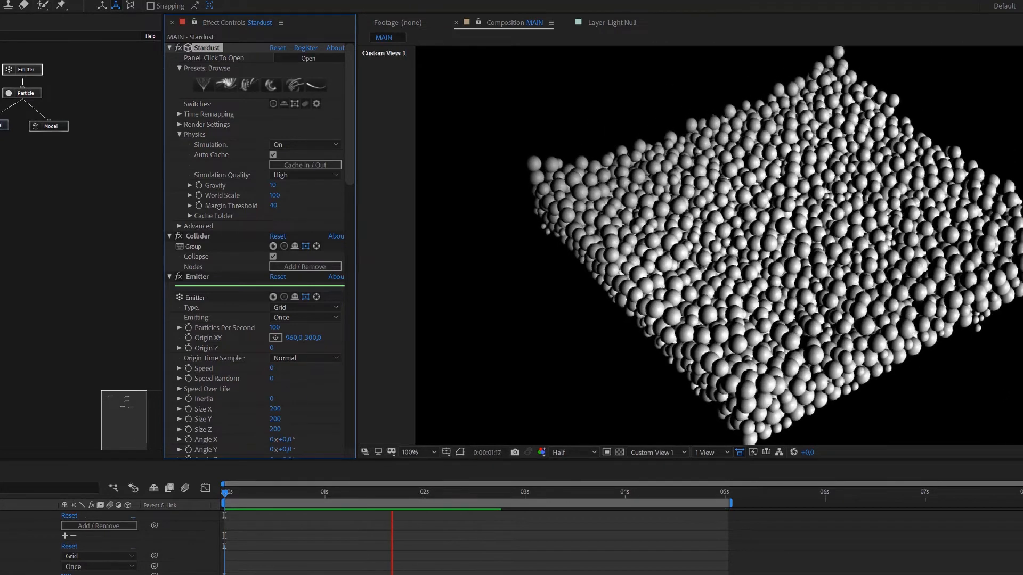
key(space)
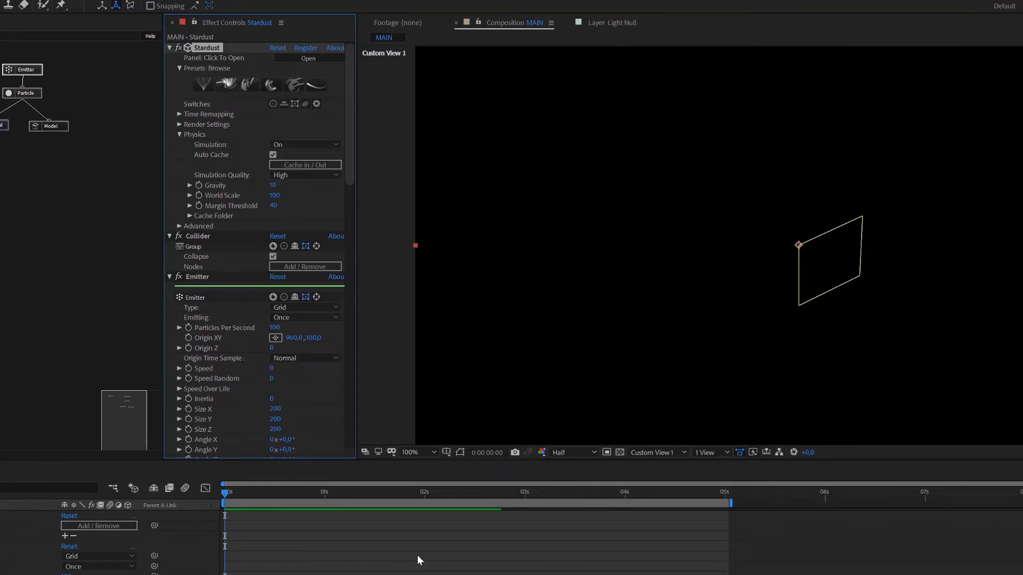
click(424, 494)
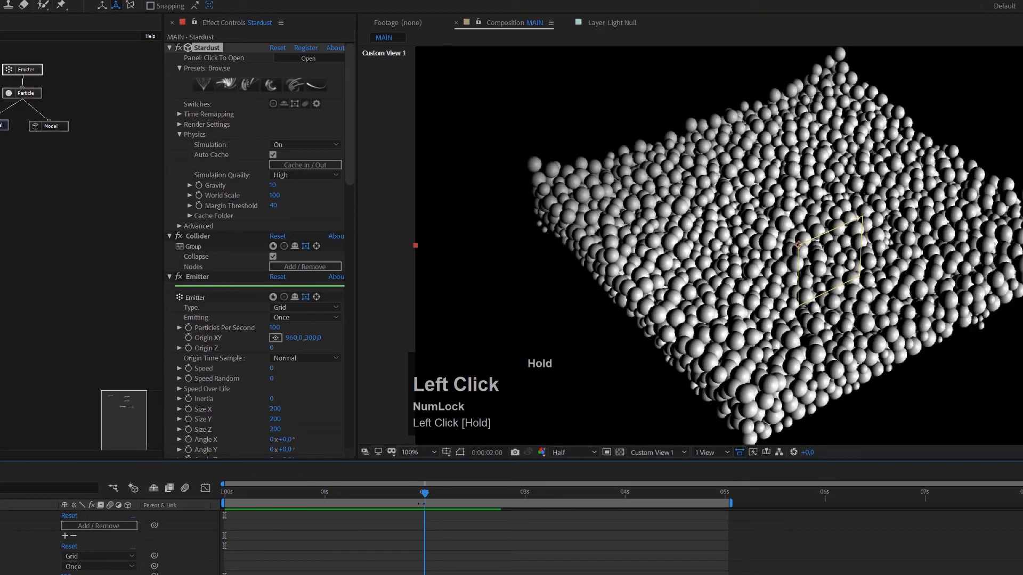
click(286, 146)
click(296, 182)
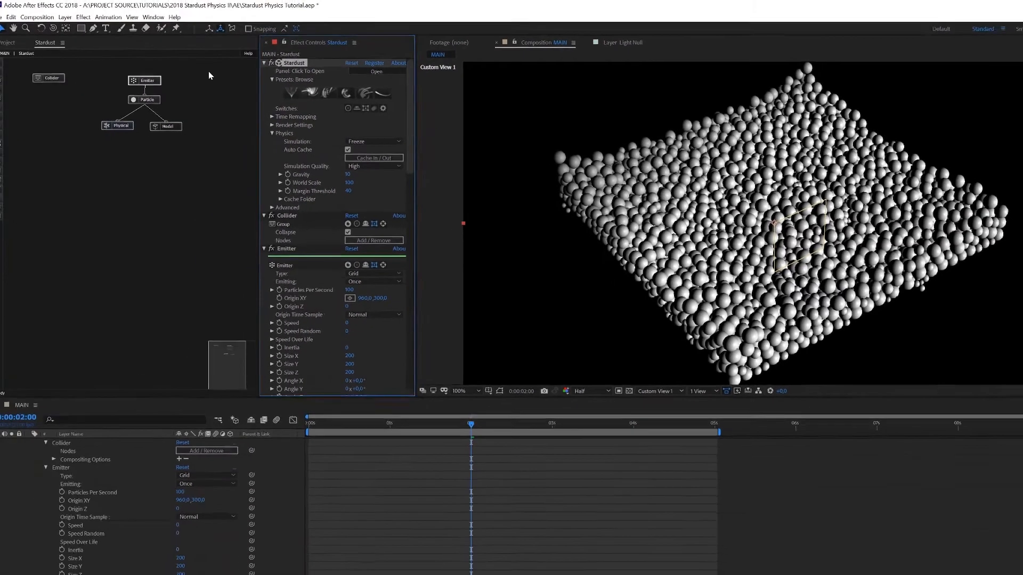
Move the Emitter node group beneath the Collider node and add the Extrude 02 preset from the Models presets.
drag(198, 87, 73, 163)
drag(156, 85, 62, 104)
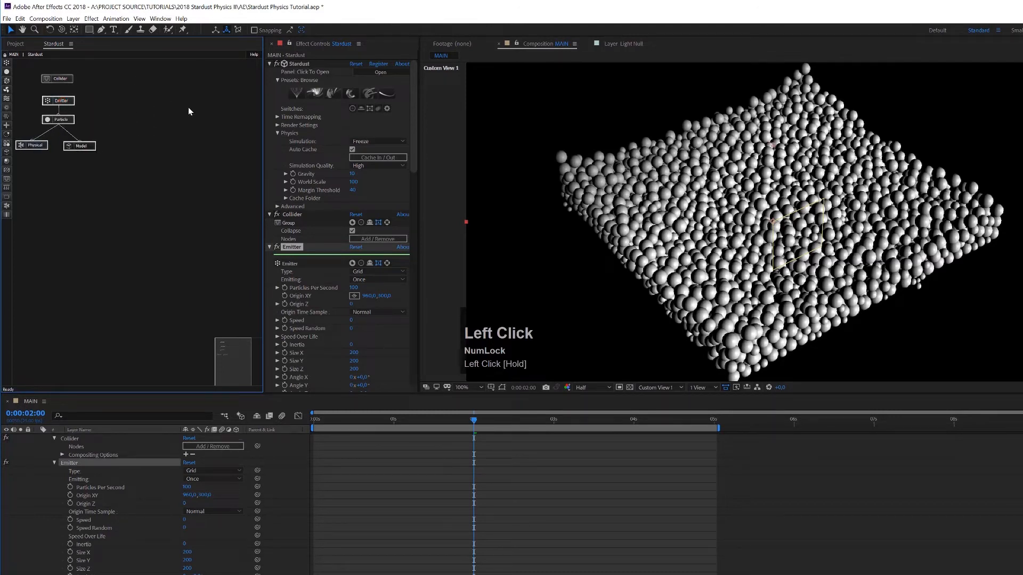
click(316, 93)
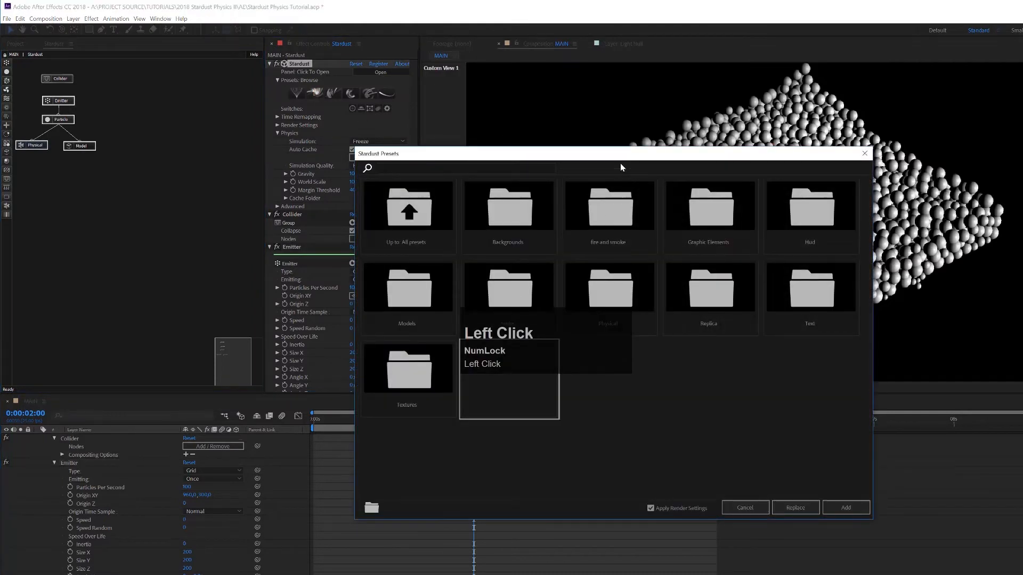
drag(615, 160, 879, 99)
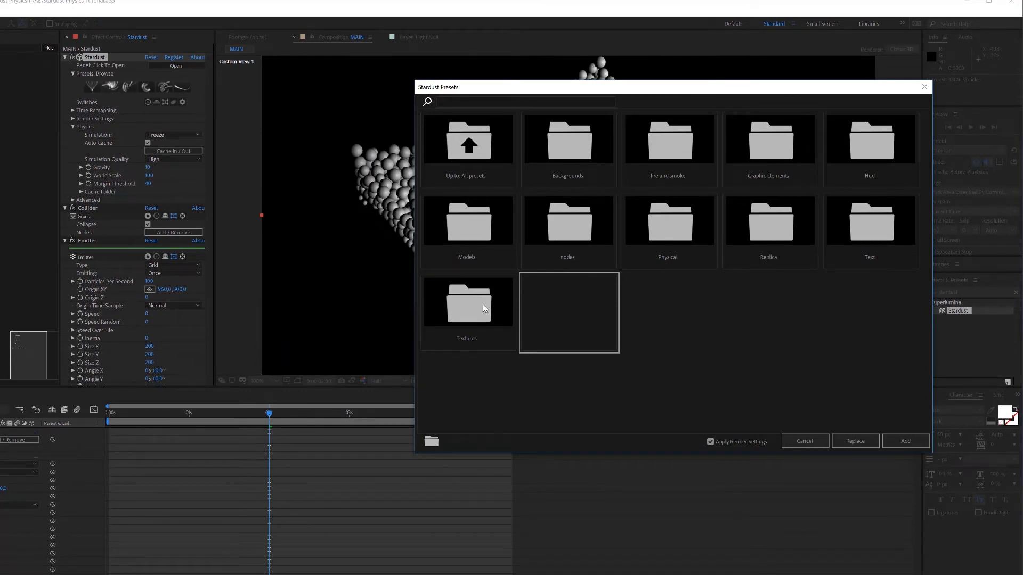
click(475, 229)
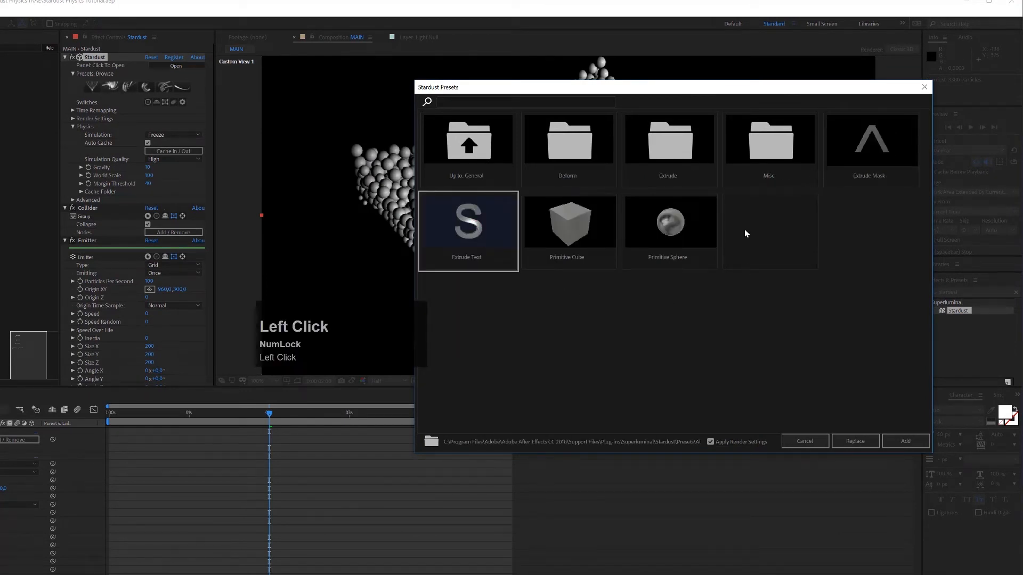
click(679, 146)
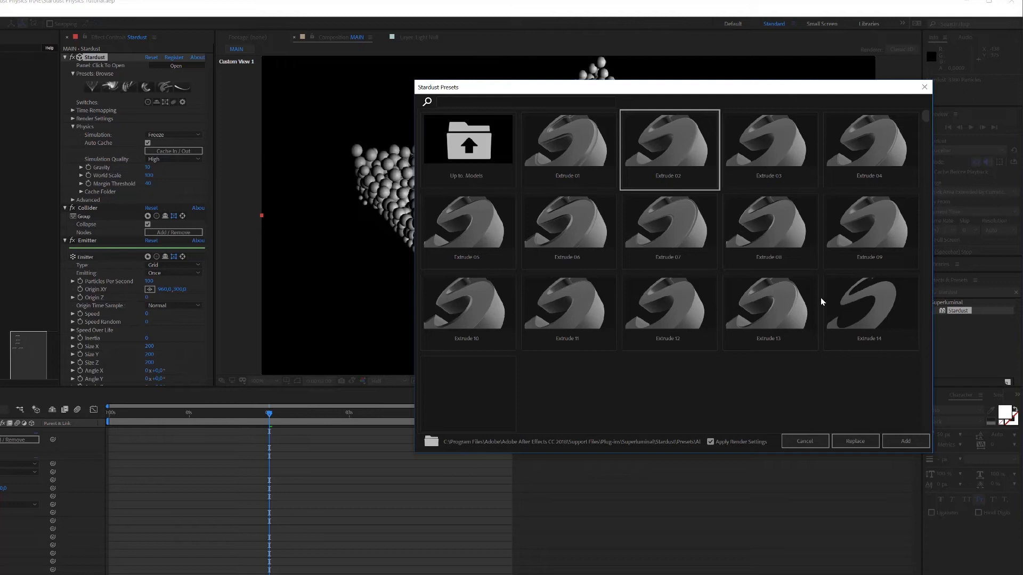
click(674, 143)
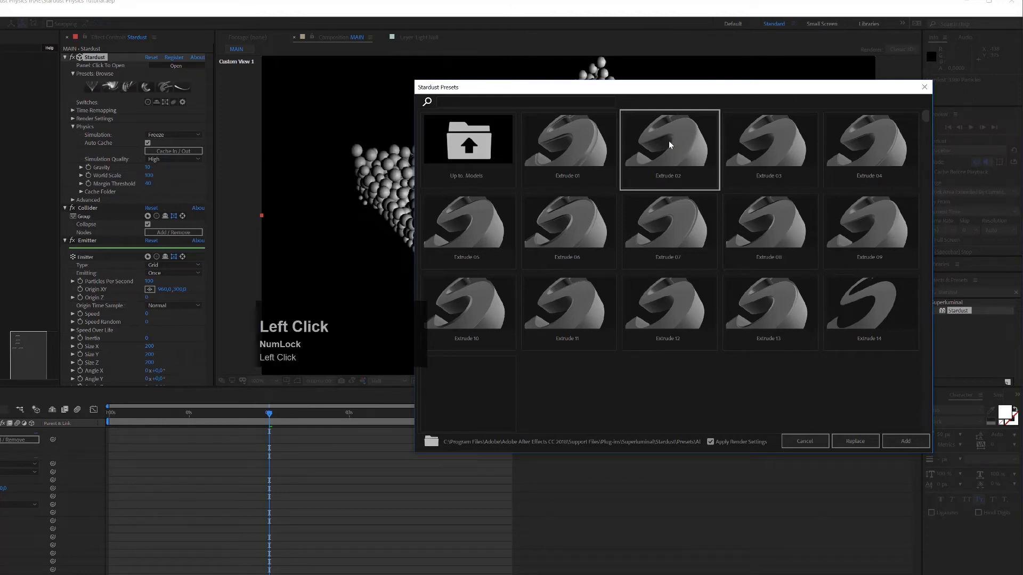
click(916, 443)
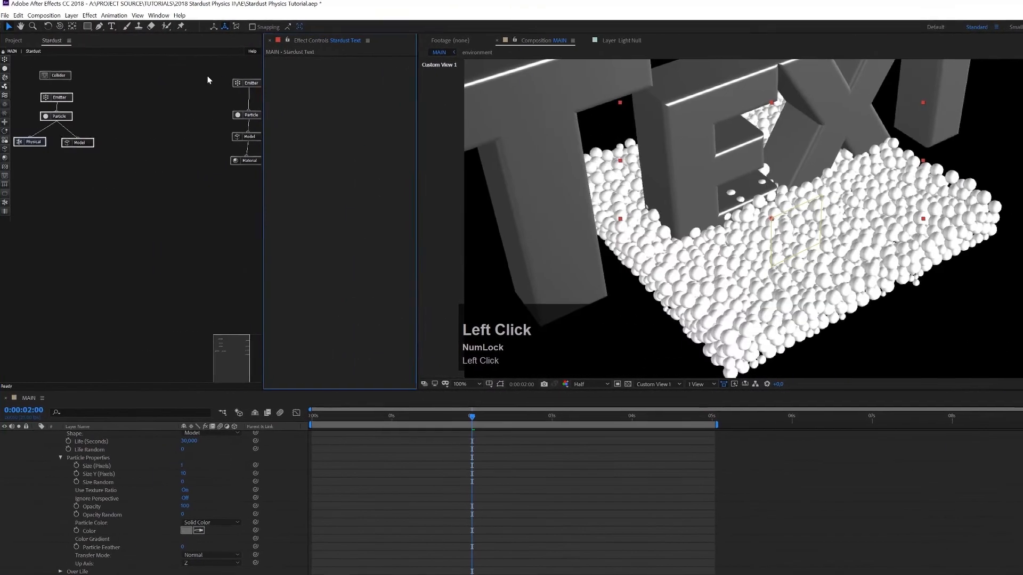
Place the added preset's node chain beside the existing Emitter chain and collapse the Stardust layer's properties in the timeline.
drag(222, 71, 247, 176)
drag(251, 82, 135, 82)
click(42, 557)
key(u)
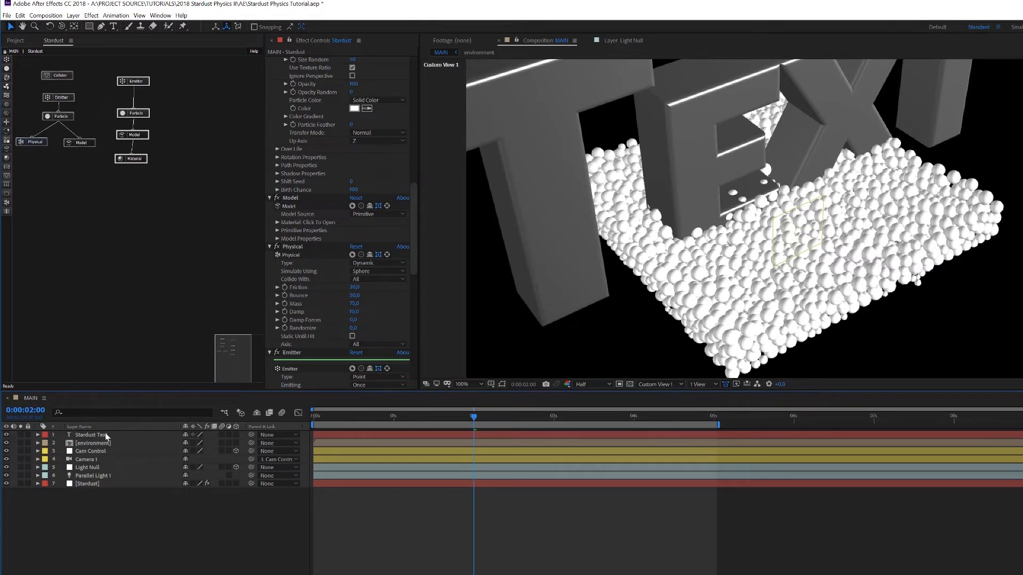
Examine the environment layer and other Environment options in Stardust's Render Settings.
drag(414, 251, 421, 64)
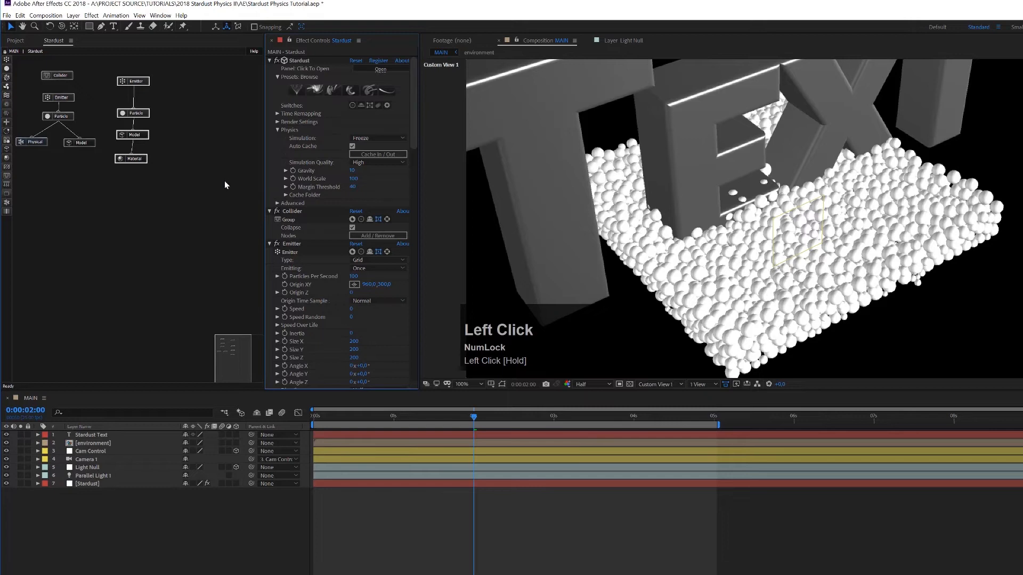
click(278, 122)
click(285, 162)
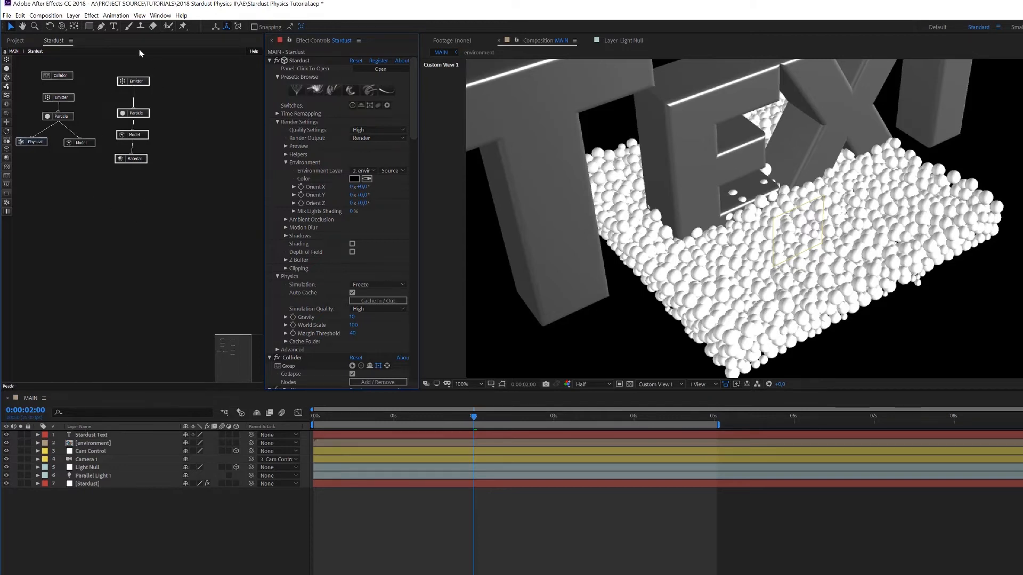
click(279, 122)
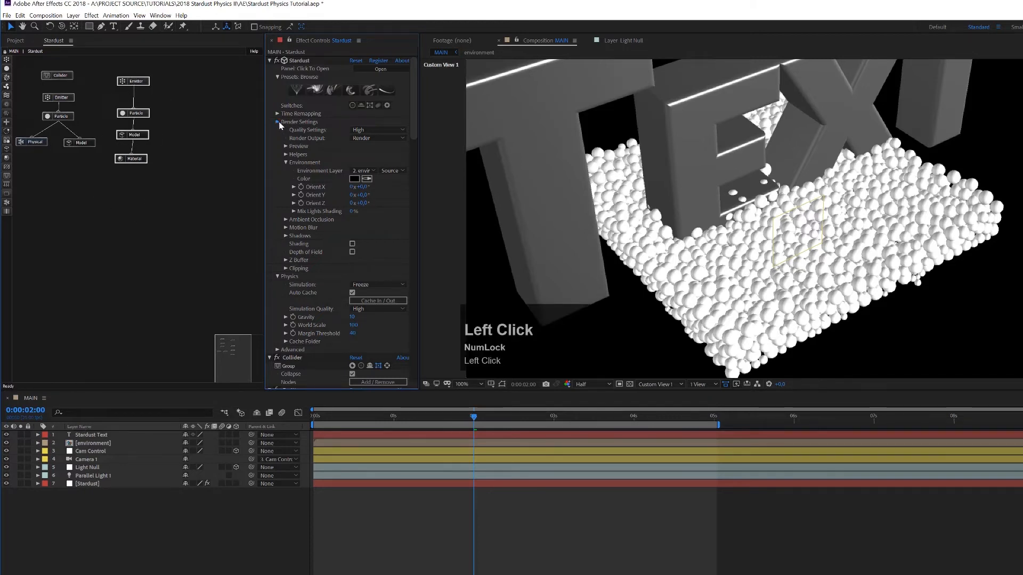
Delete the extrude preset's Emitter and Particle nodes and reposition its remaining Model and Material nodes.
click(158, 84)
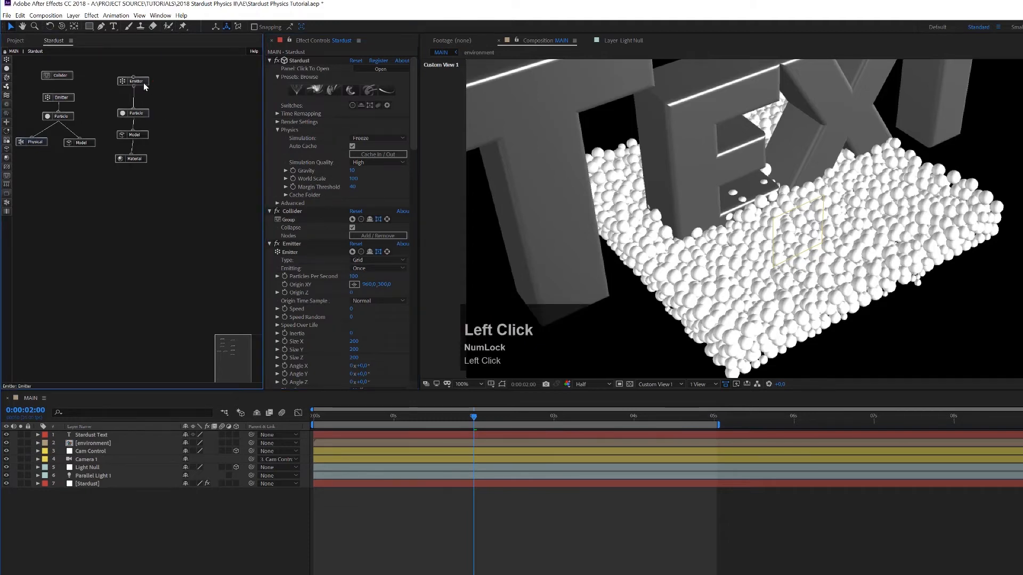
drag(160, 71, 118, 179)
key(Delete)
click(135, 138)
drag(135, 138, 160, 108)
click(148, 119)
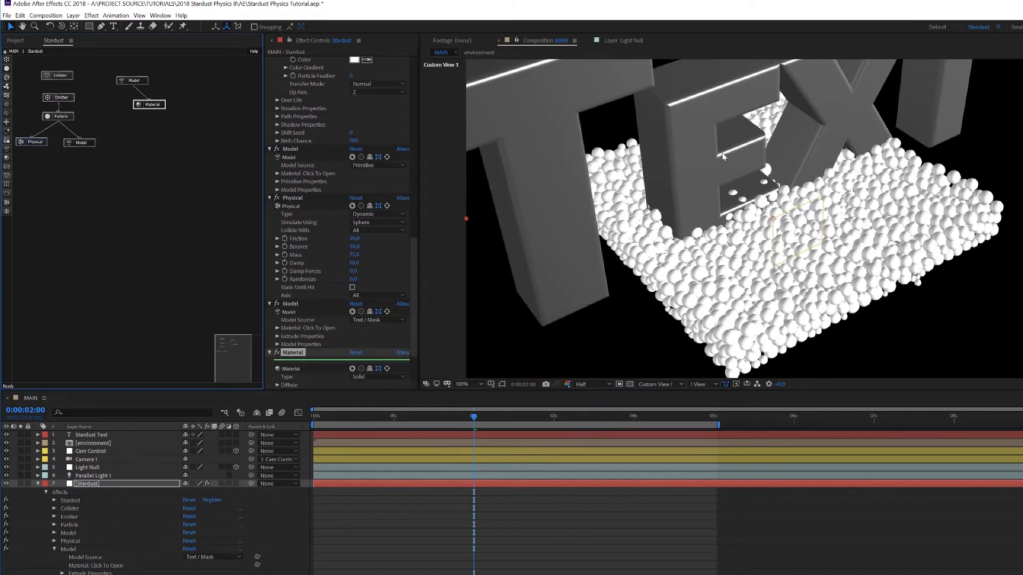
Save the project and import logo_path.aep from the 2018 Stardust Physics II folder.
key(ctrl+s)
click(6, 15)
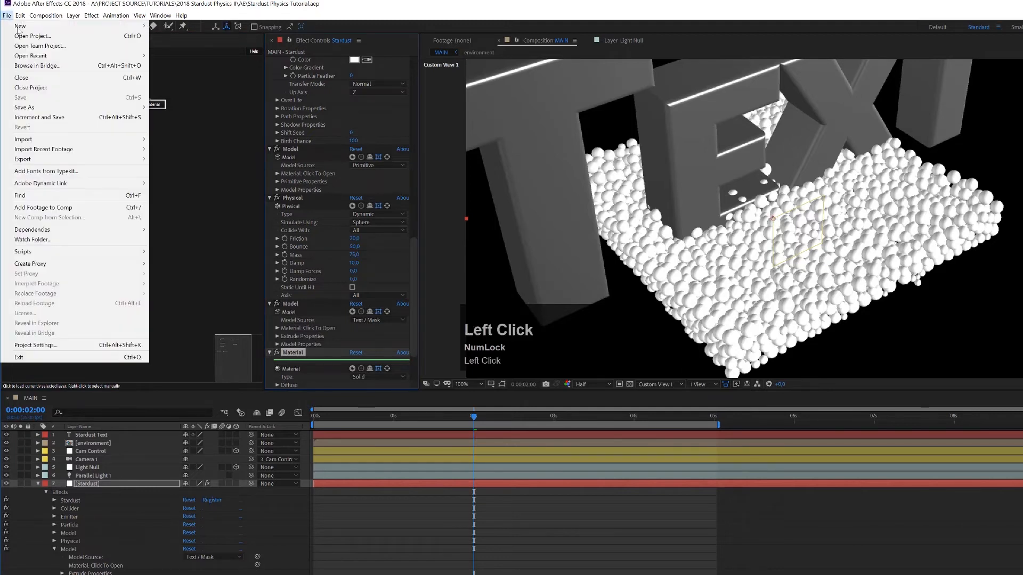
mouse_move(143, 139)
click(181, 139)
click(227, 157)
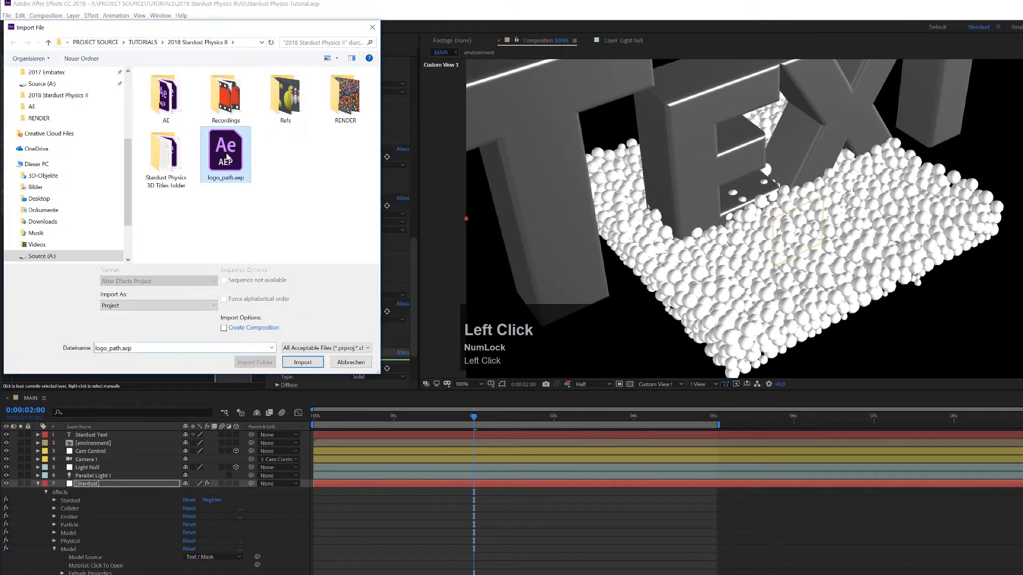
click(302, 362)
Open the imported Logo composition and copy its Stardust layer into the MAIN composition.
click(14, 145)
double_click(42, 155)
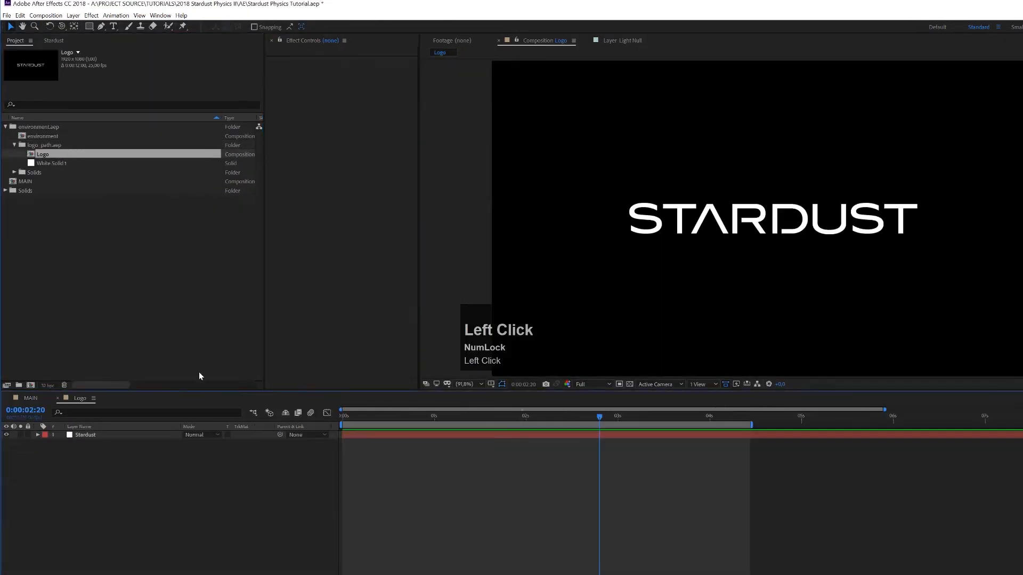
click(105, 435)
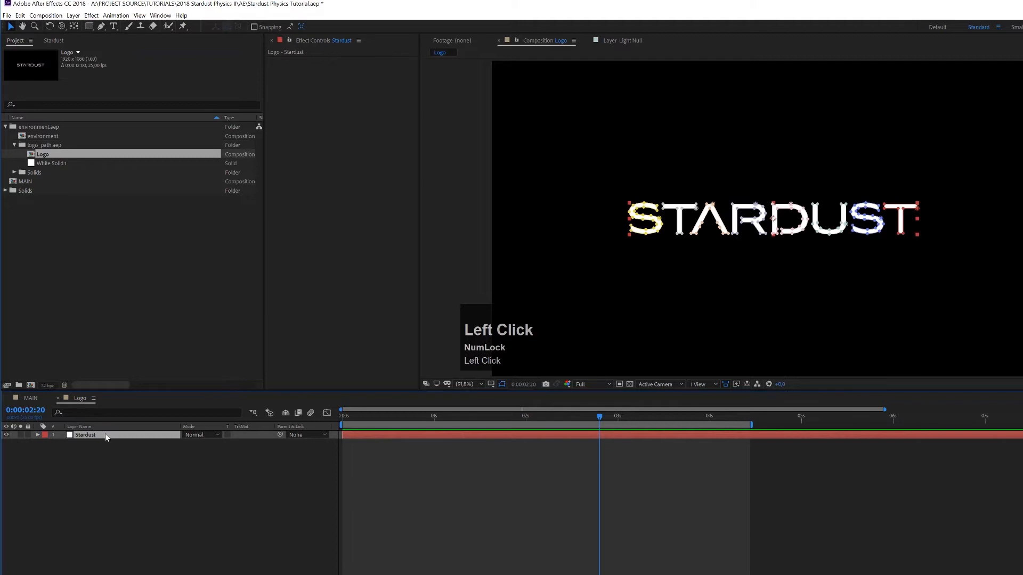
key(ctrl+c)
click(29, 400)
click(121, 484)
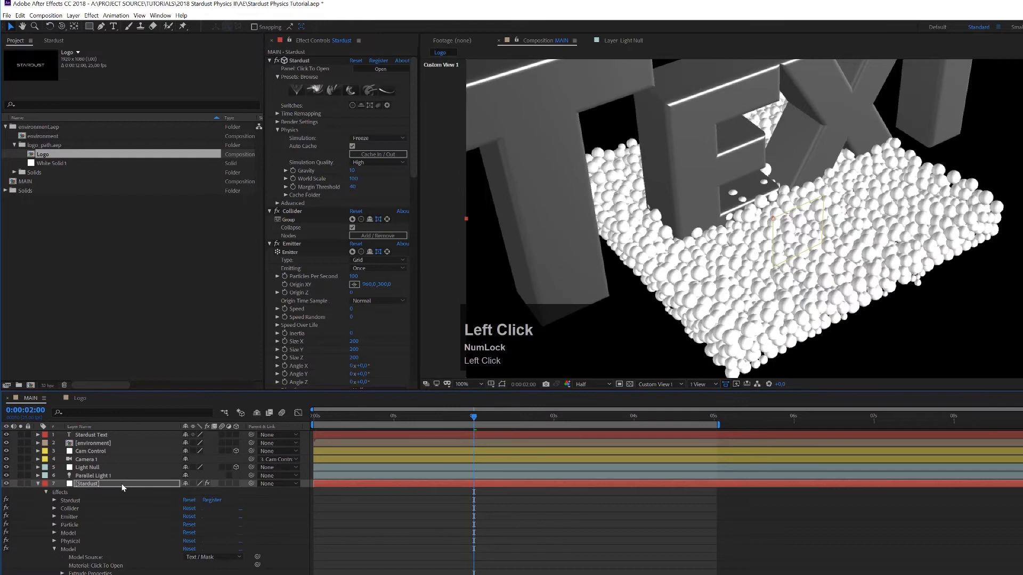
key(ctrl+v)
Rename the pasted logo layer as Stardust Logo.
click(94, 491)
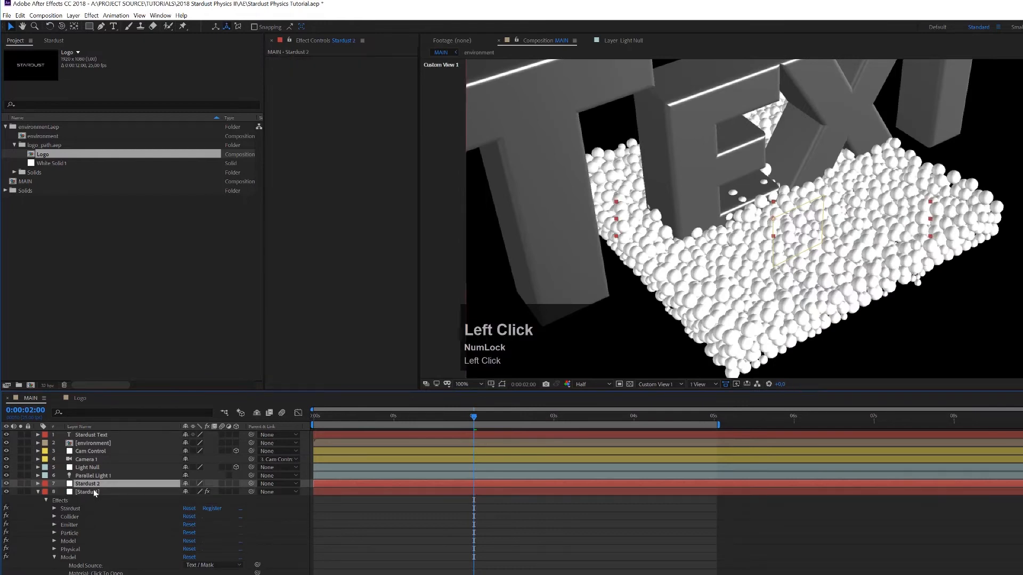
click(94, 483)
key(Return)
key(Right)
key(BackSpace)
text(Logo)
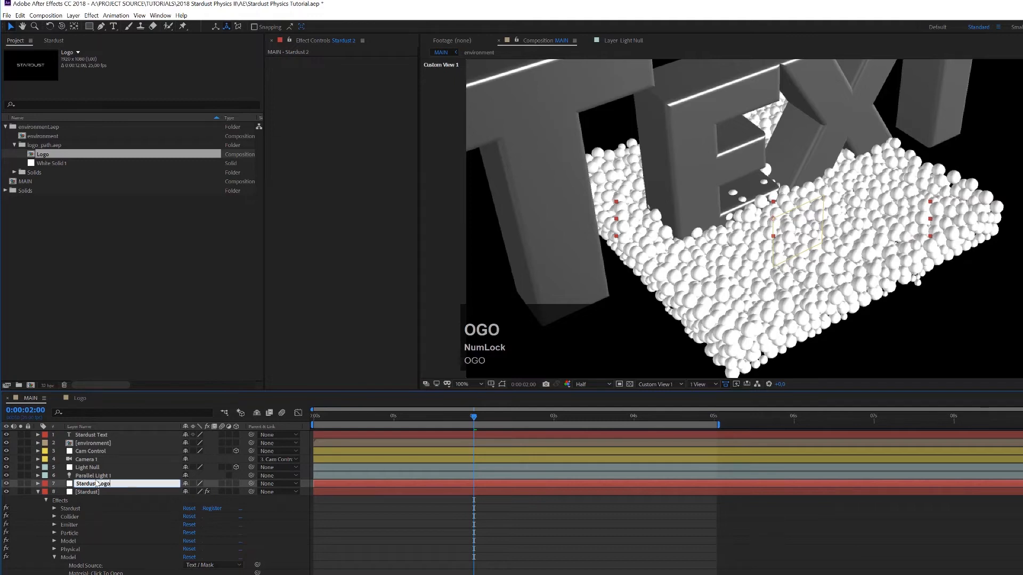
key(Return)
Set the Extrude Layer of the Text / Mask Model node to the Stardust Logo layer.
click(105, 436)
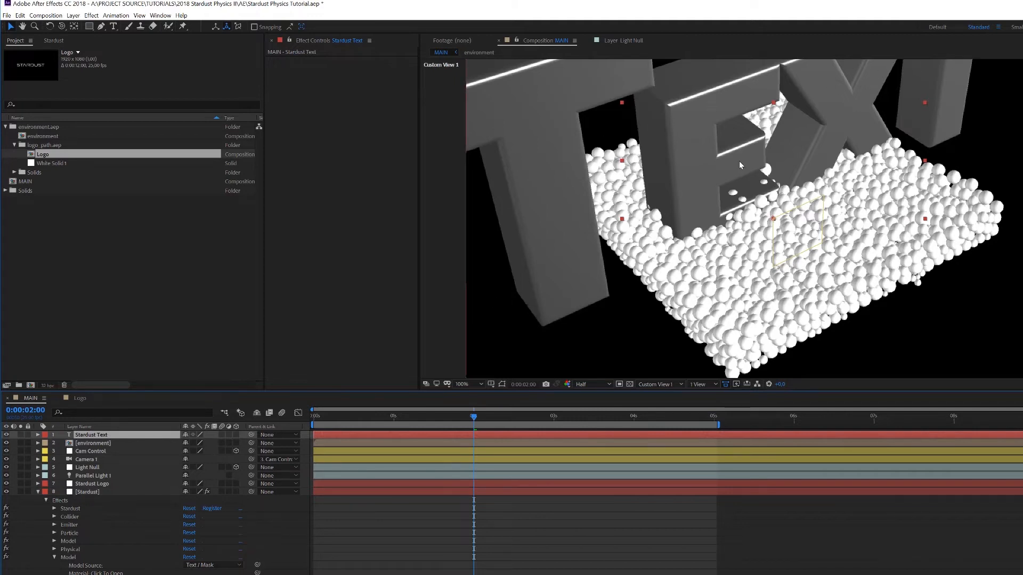
click(87, 483)
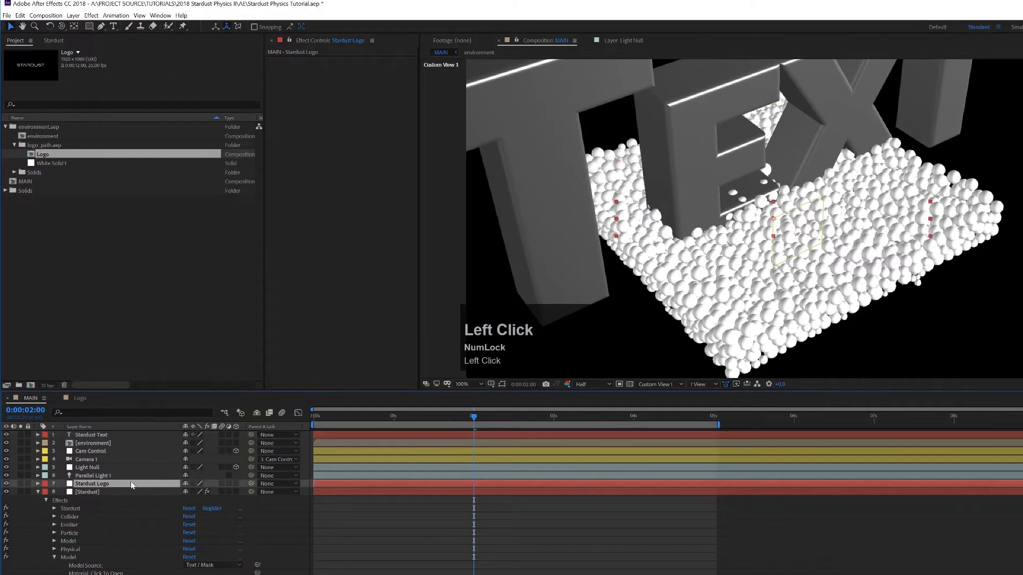
click(98, 491)
click(58, 42)
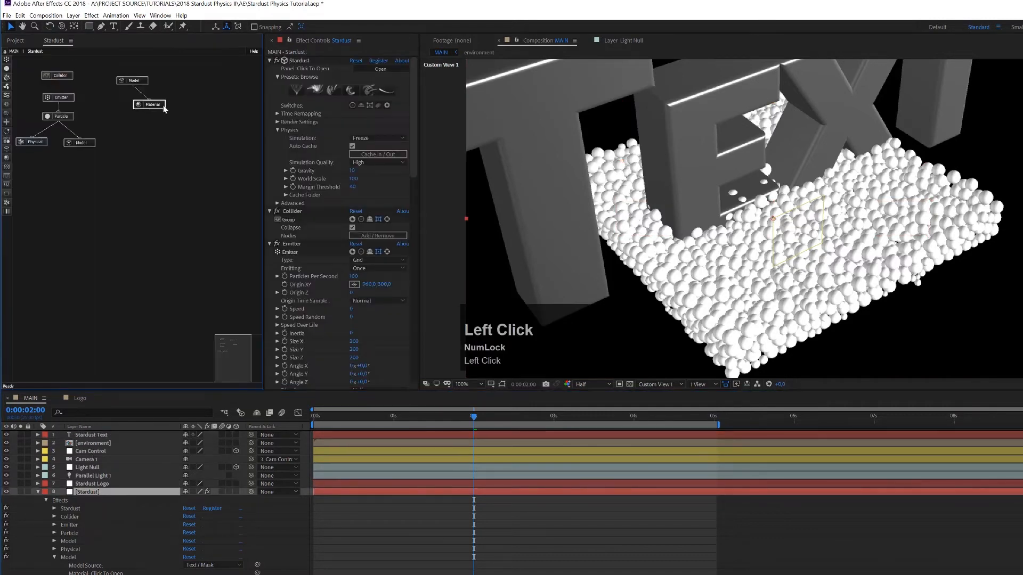
click(140, 83)
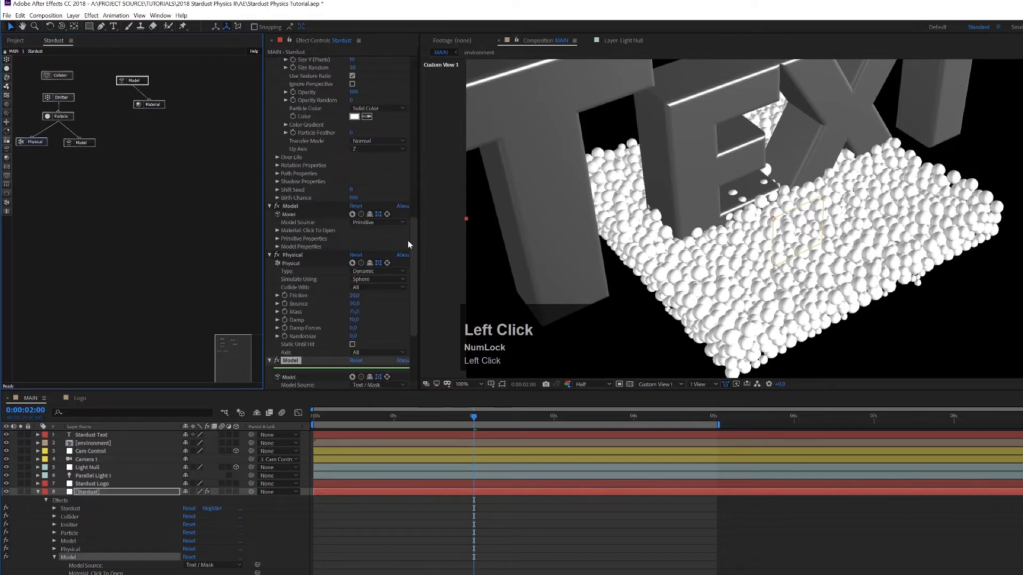
drag(416, 242, 419, 300)
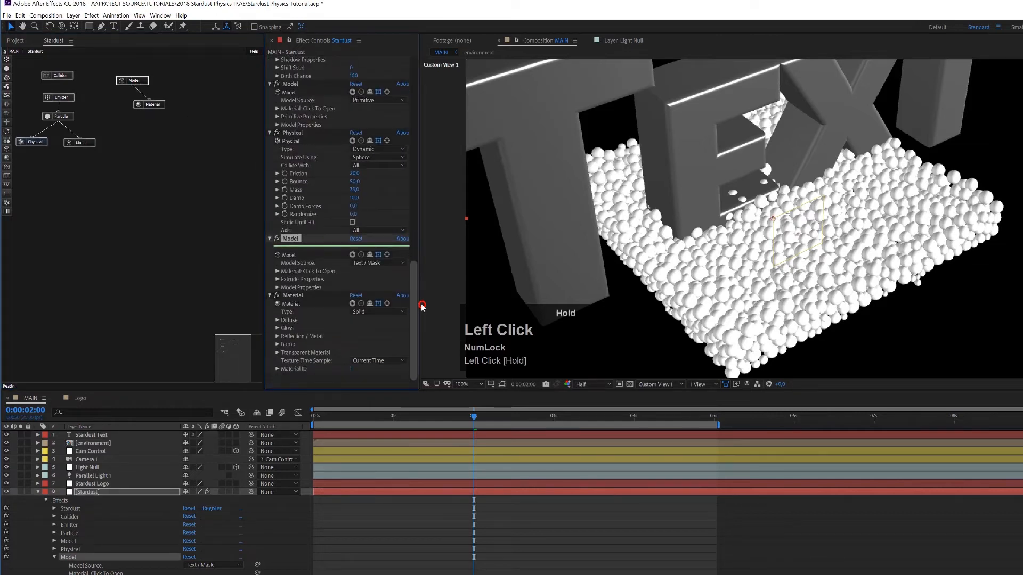
click(277, 279)
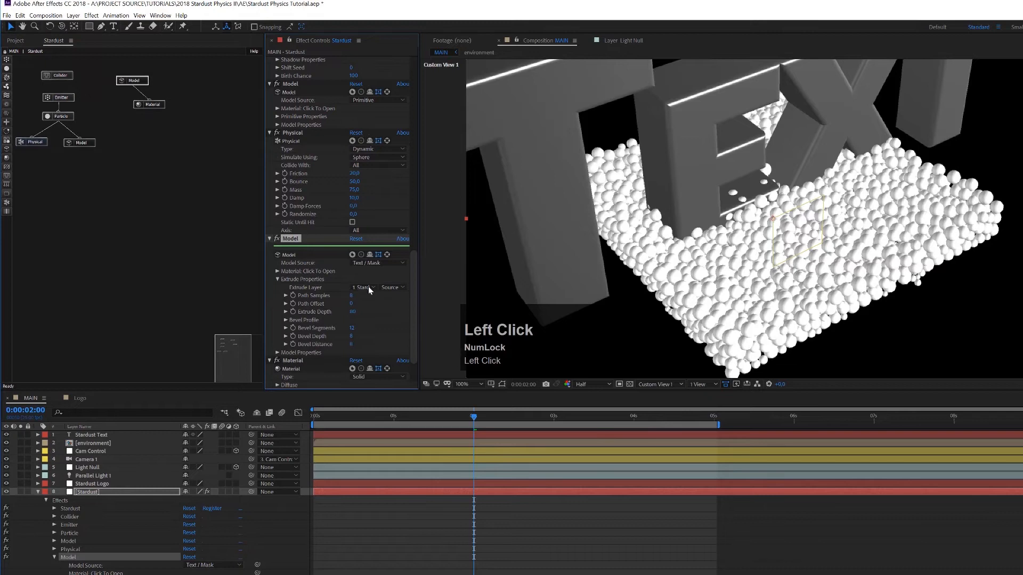
click(361, 287)
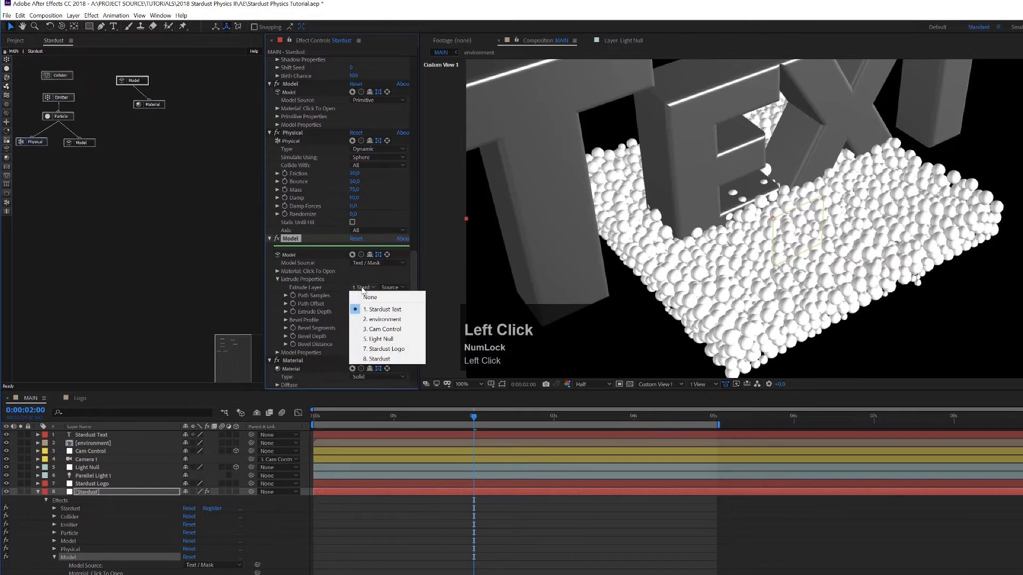
click(379, 349)
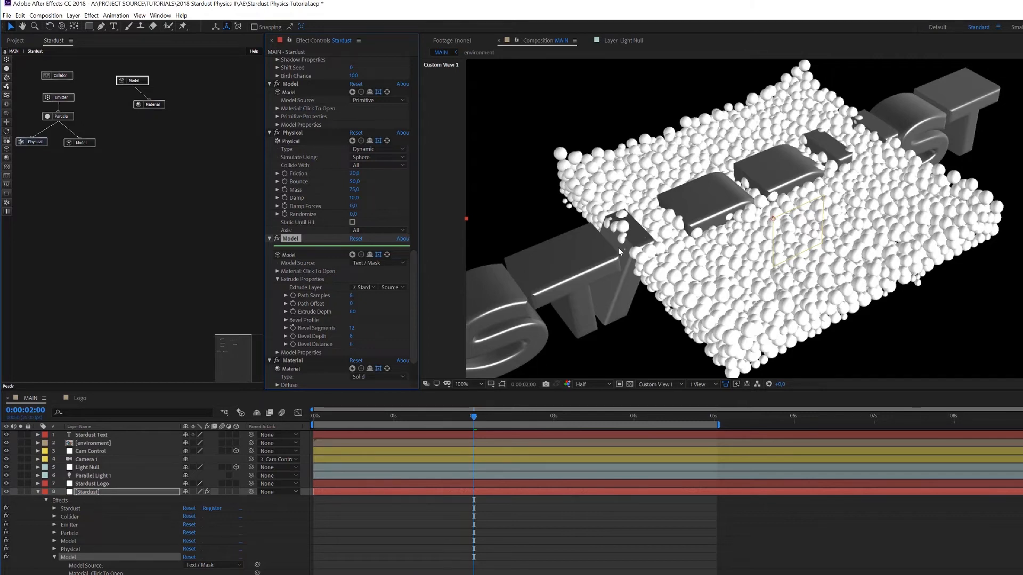
Delete the Stardust Text layer and collapse the Stardust layer's properties in the timeline.
click(107, 436)
key(Delete)
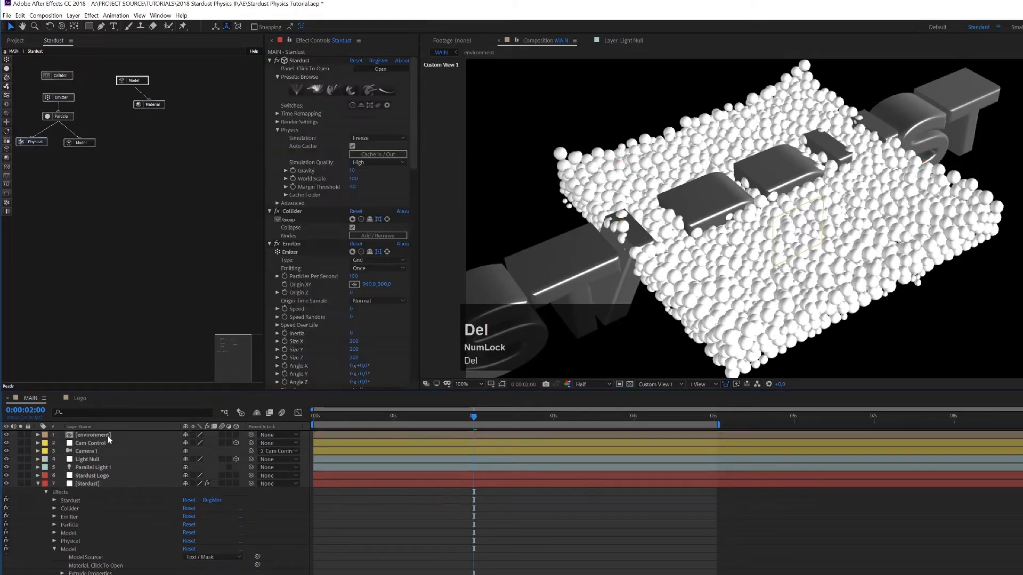
click(38, 484)
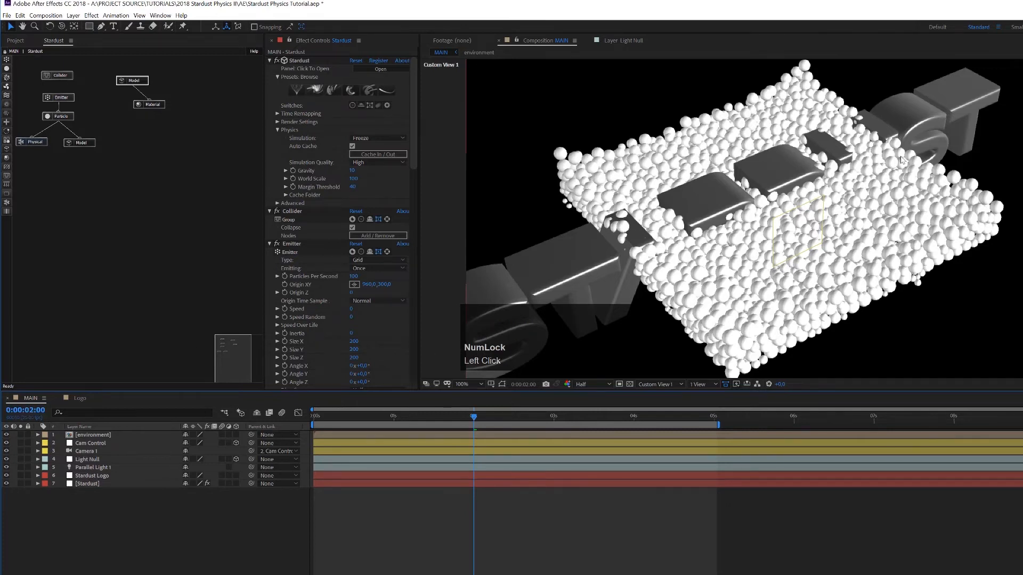
Set the Size in the Model Properties of the extruded text model to 25.
click(137, 80)
drag(413, 228, 413, 290)
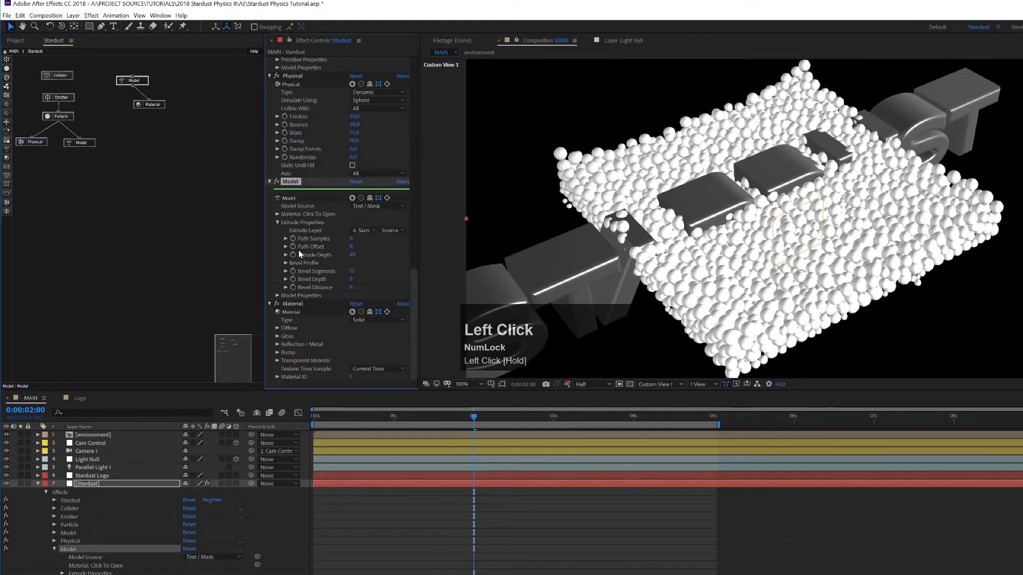
click(278, 295)
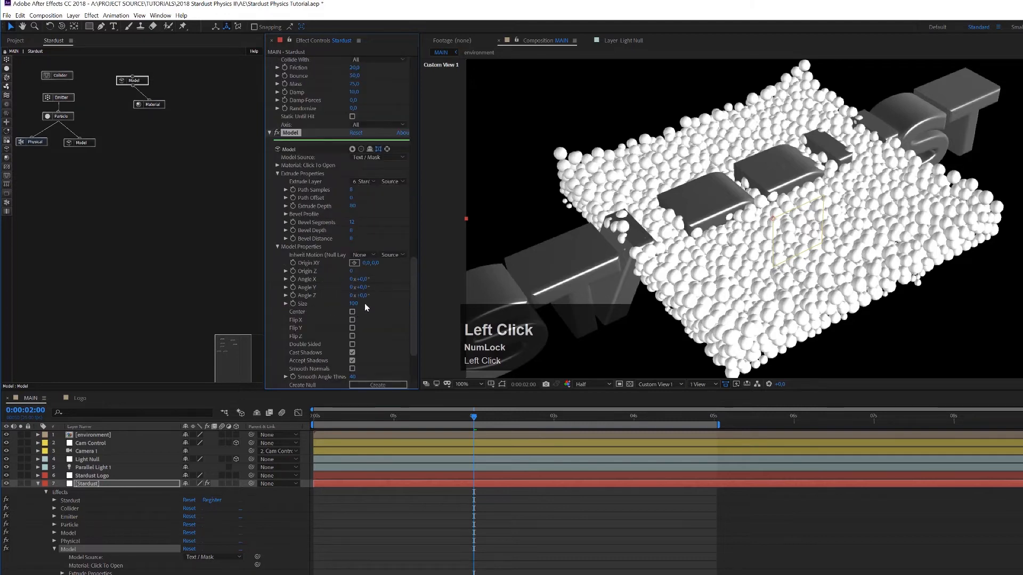
click(356, 304)
text(25)
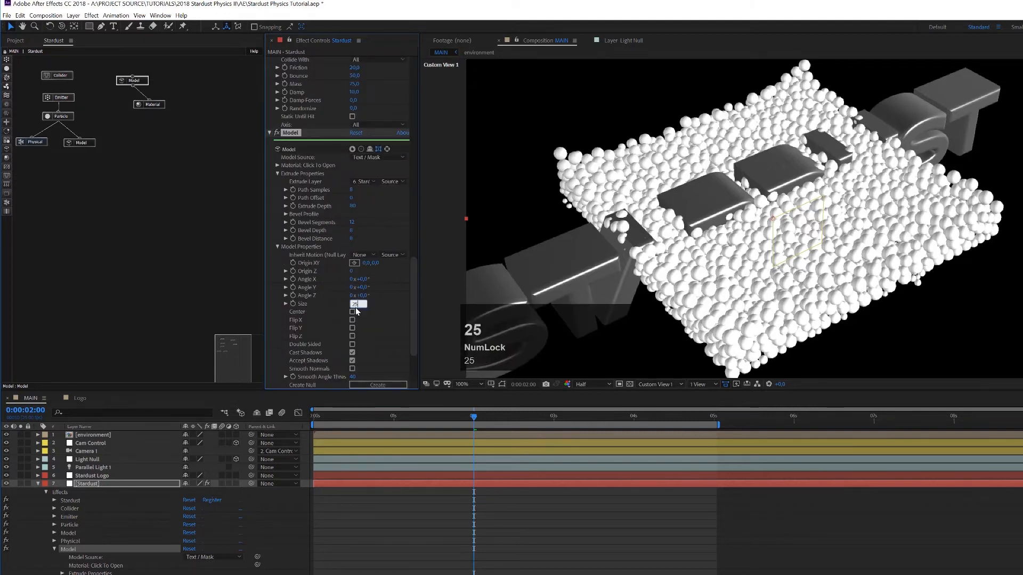
key(Return)
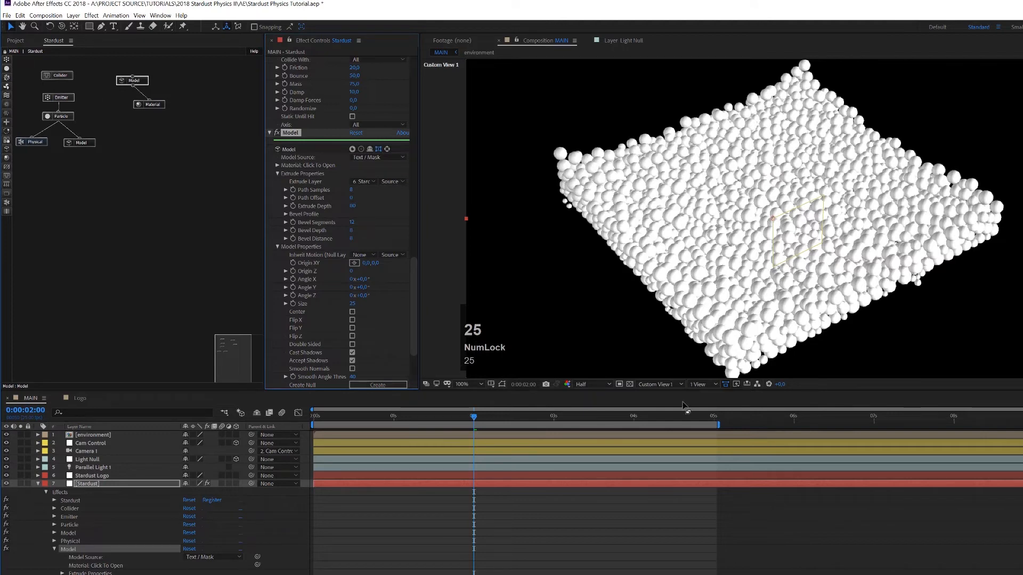
Switch the composition viewer to the 4 Views layout and enlarge the scene in the Front view.
click(703, 384)
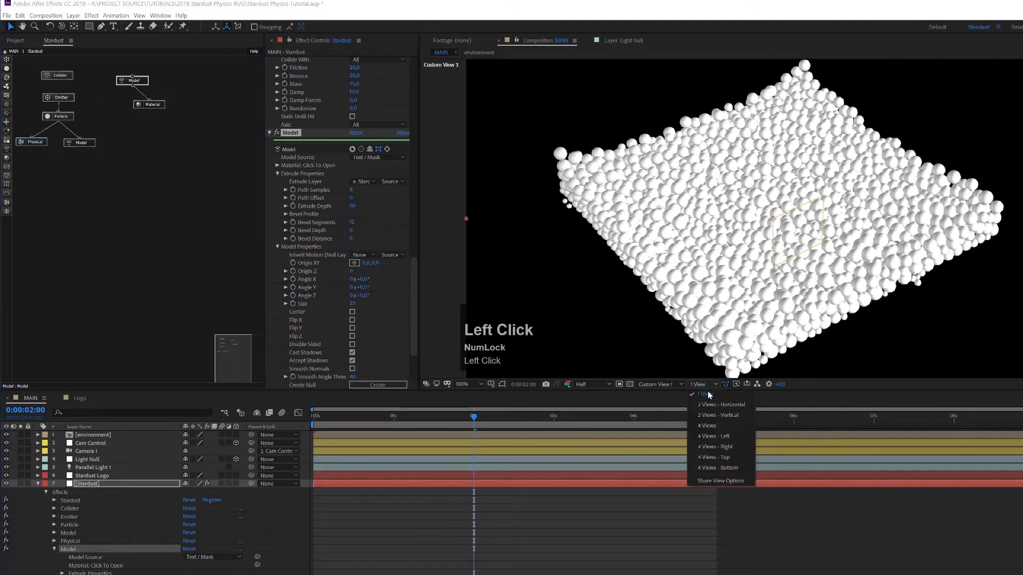
click(708, 426)
scroll(672, 273, up, 1)
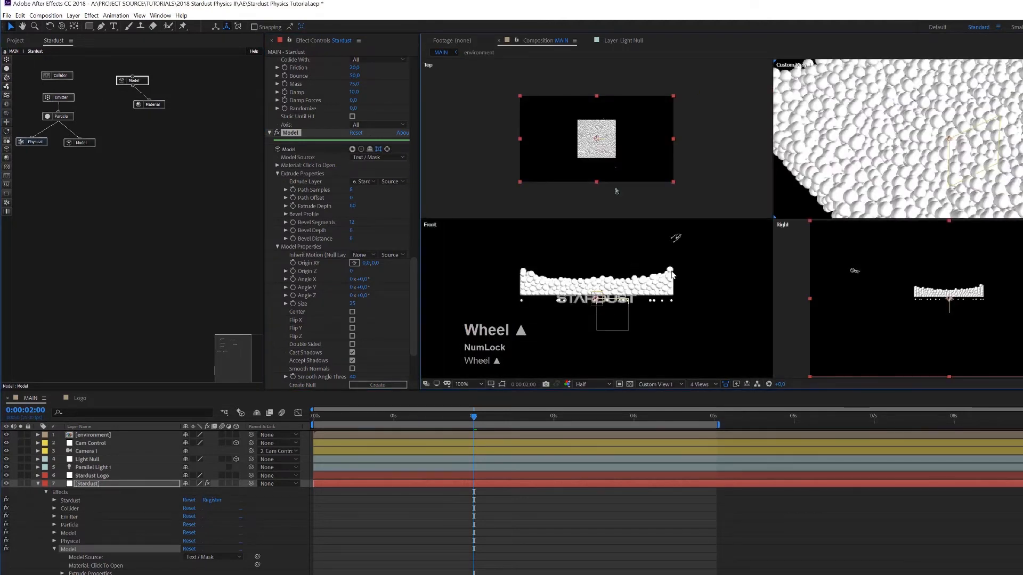
scroll(672, 274, up, 1)
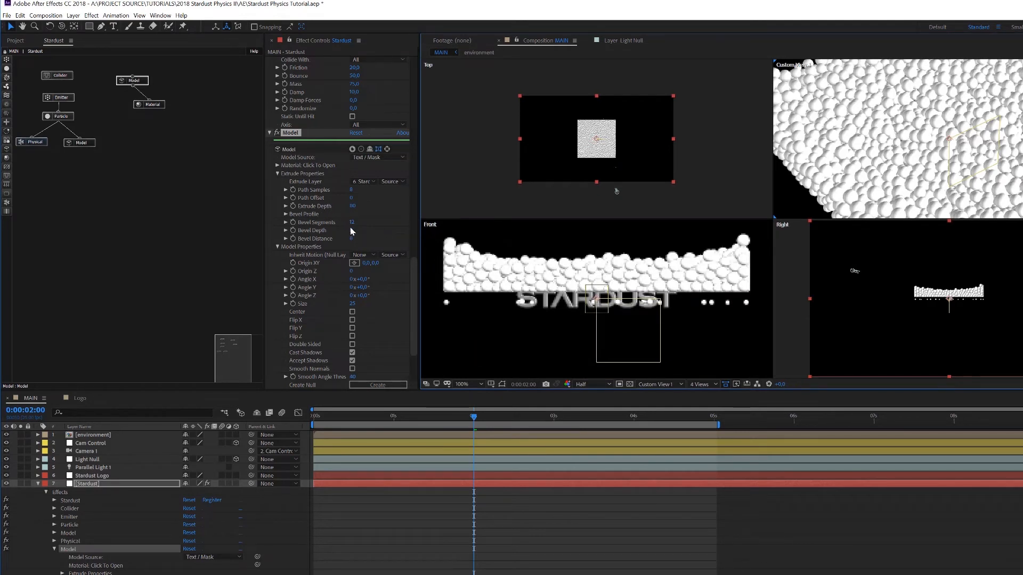
Set the extruded text model's Angle X to -60°.
click(366, 278)
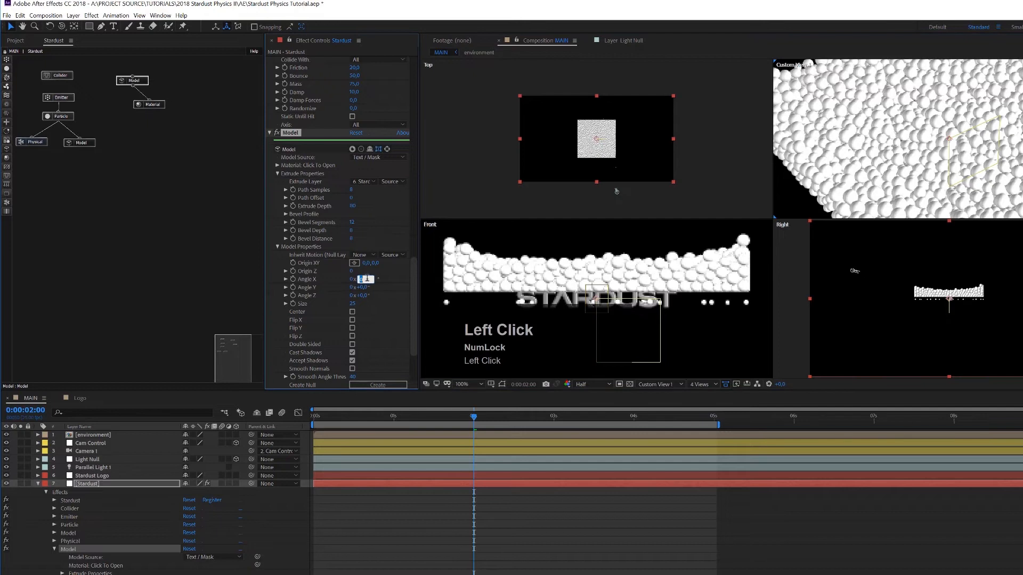
text(-60)
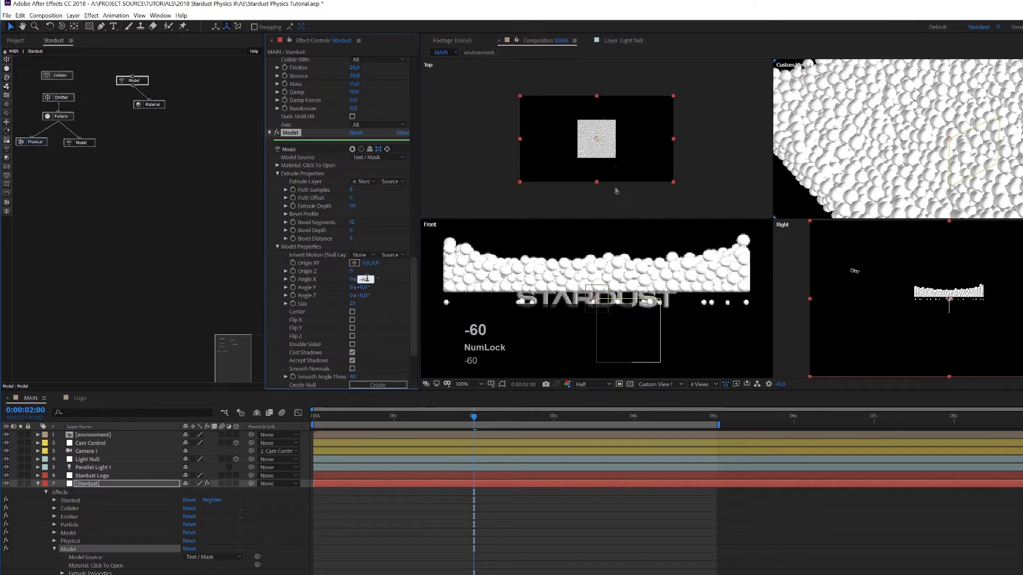
key(Return)
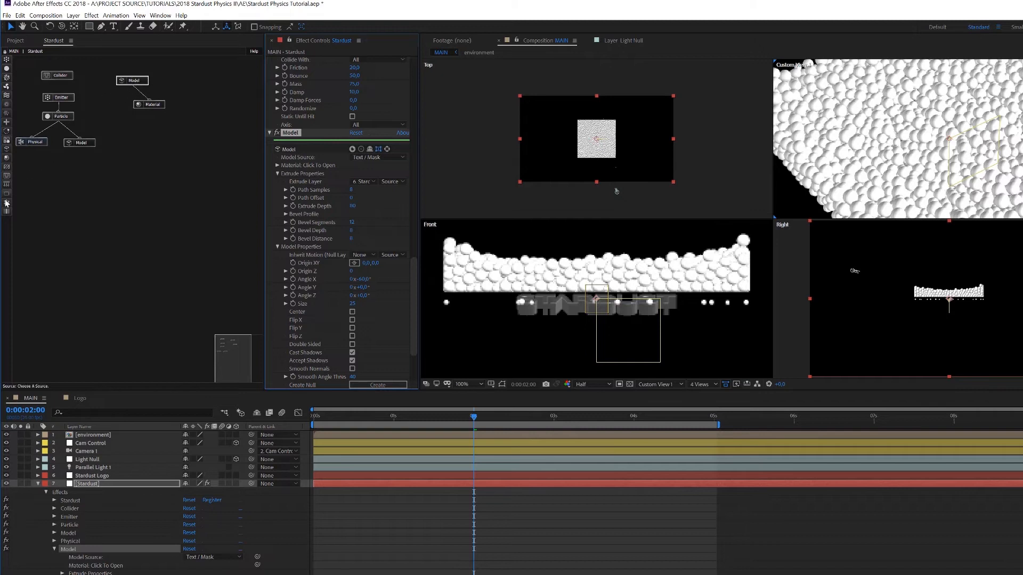
Attach a Physical node to the extruded text's Model node and rename that Model node LOGO.
drag(6, 202, 135, 84)
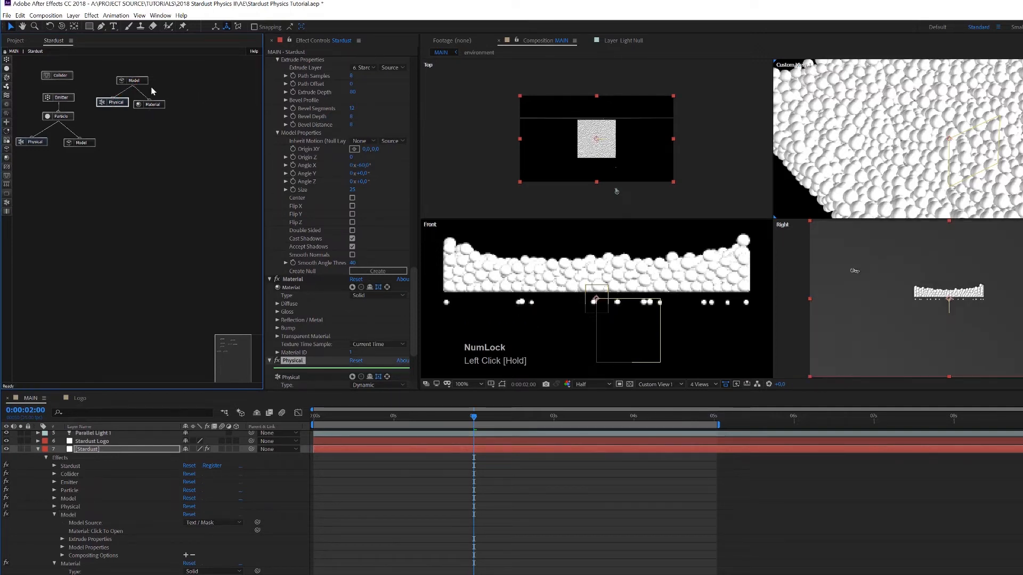
click(146, 81)
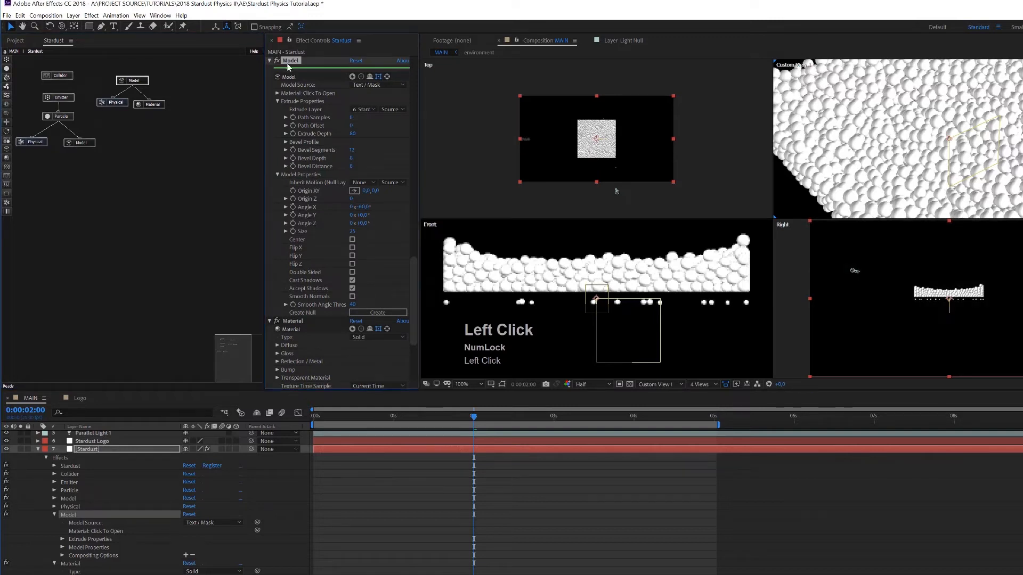
key(Return)
text(LOGO)
click(288, 67)
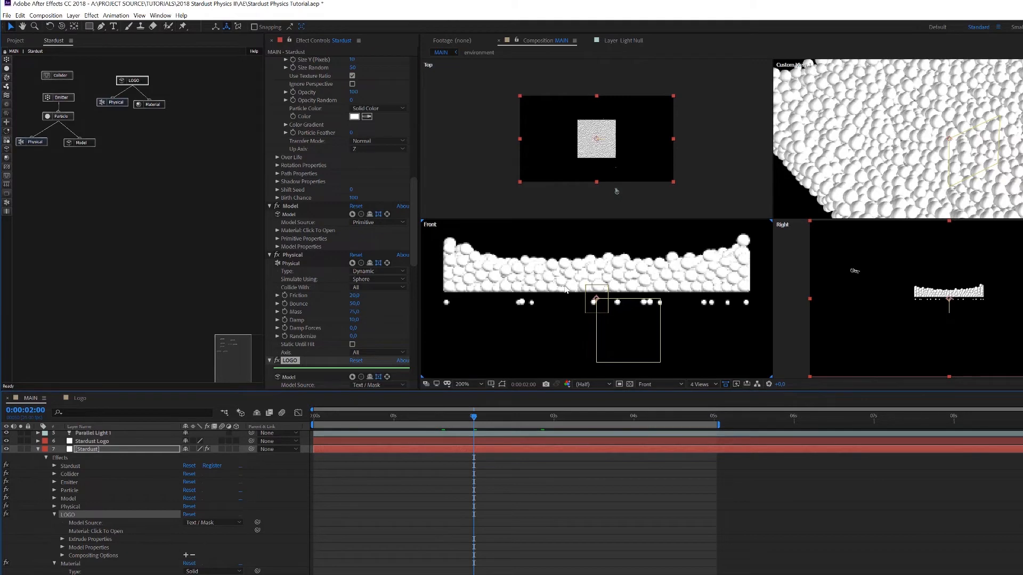
Set the LOGO's Physical node to type Kinematic and have it simulate using Model.
click(119, 104)
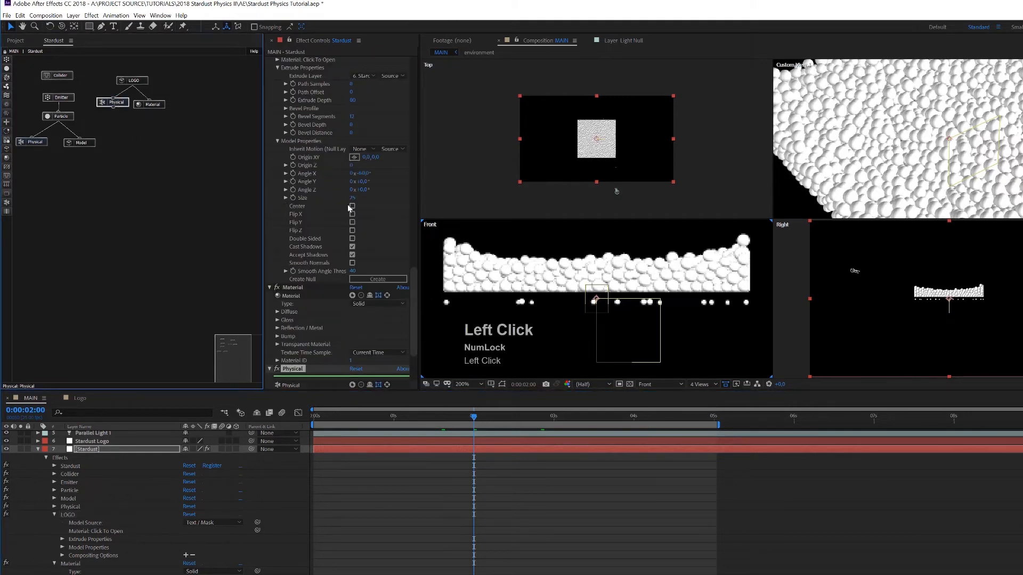
click(390, 385)
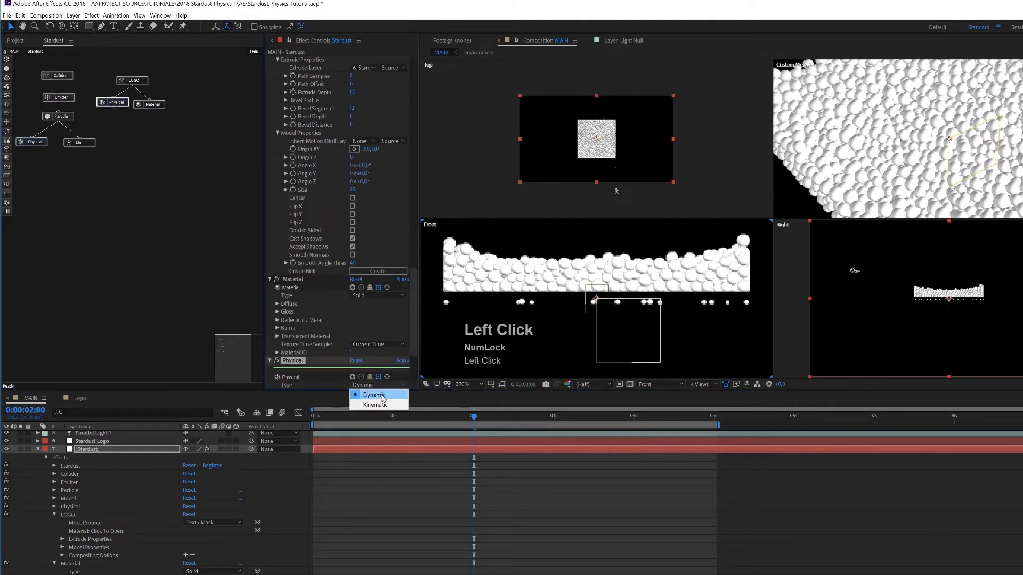
click(379, 404)
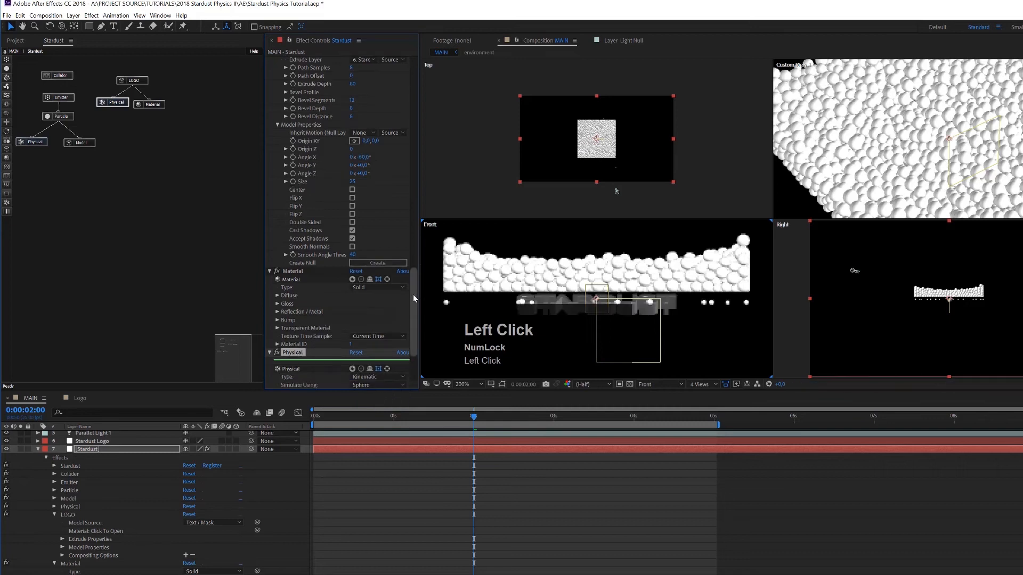
drag(414, 298, 414, 328)
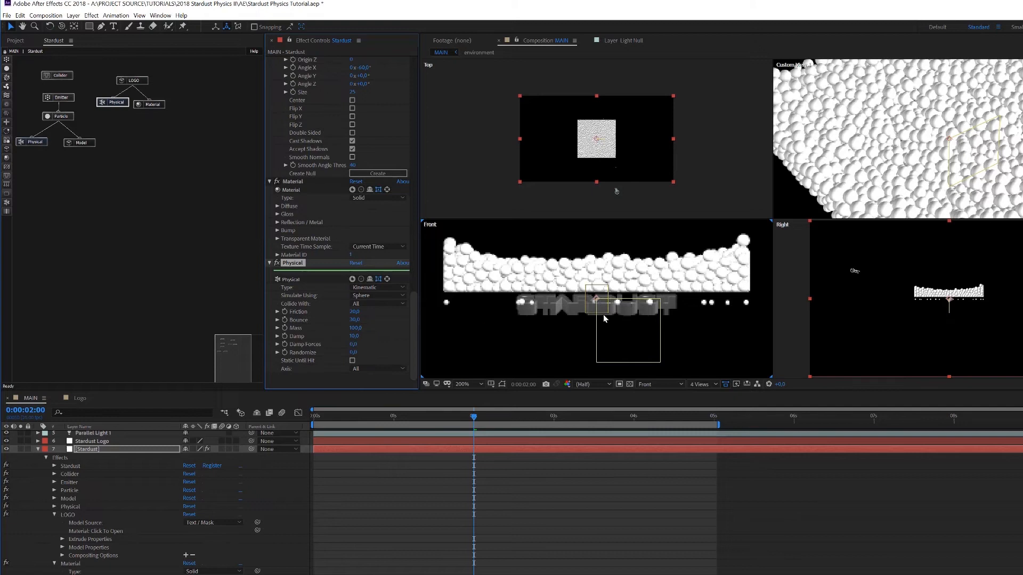
click(360, 296)
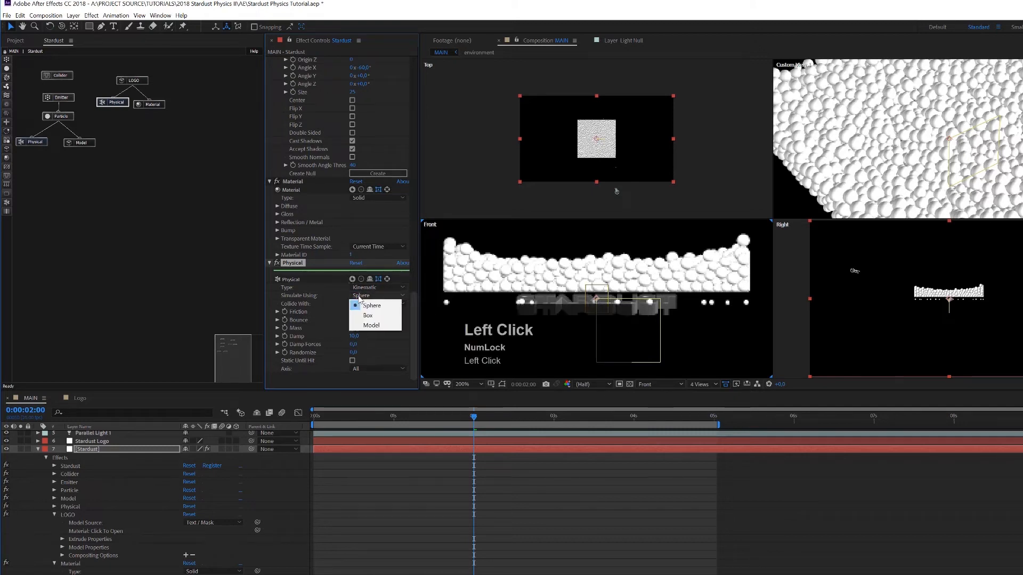
click(375, 325)
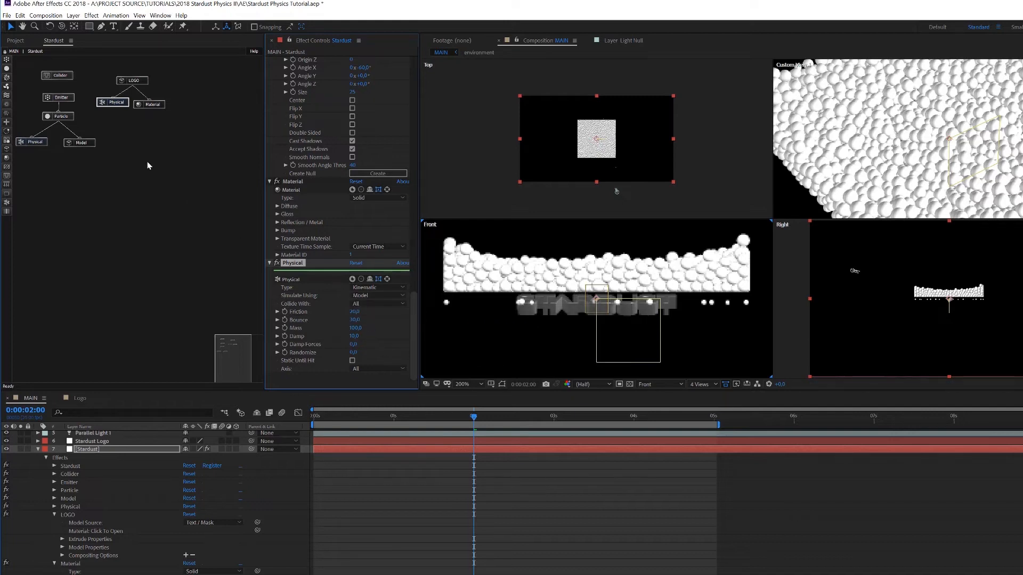
click(270, 264)
Create a control null for the LOGO model from its Model Properties.
click(142, 81)
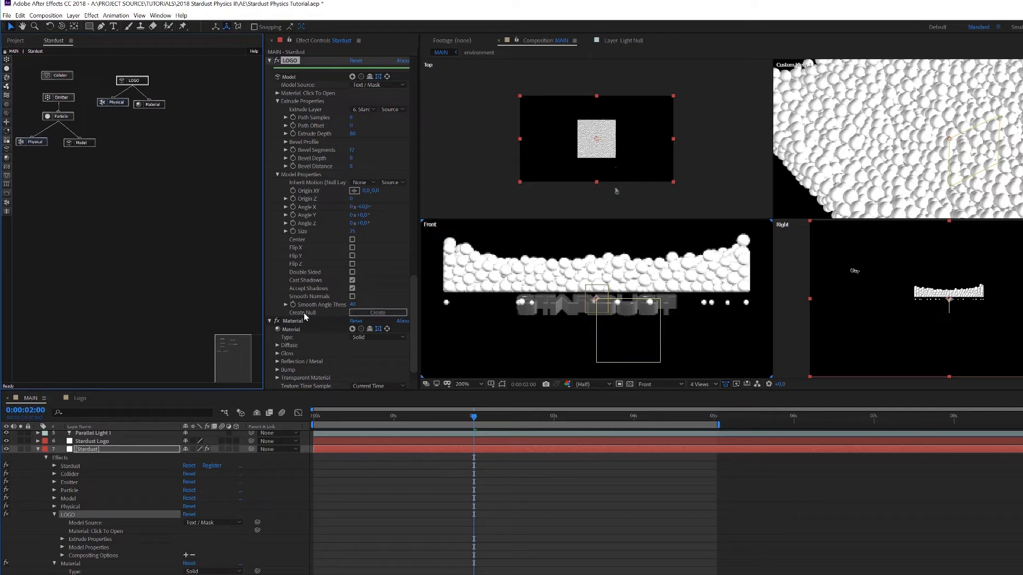
click(277, 176)
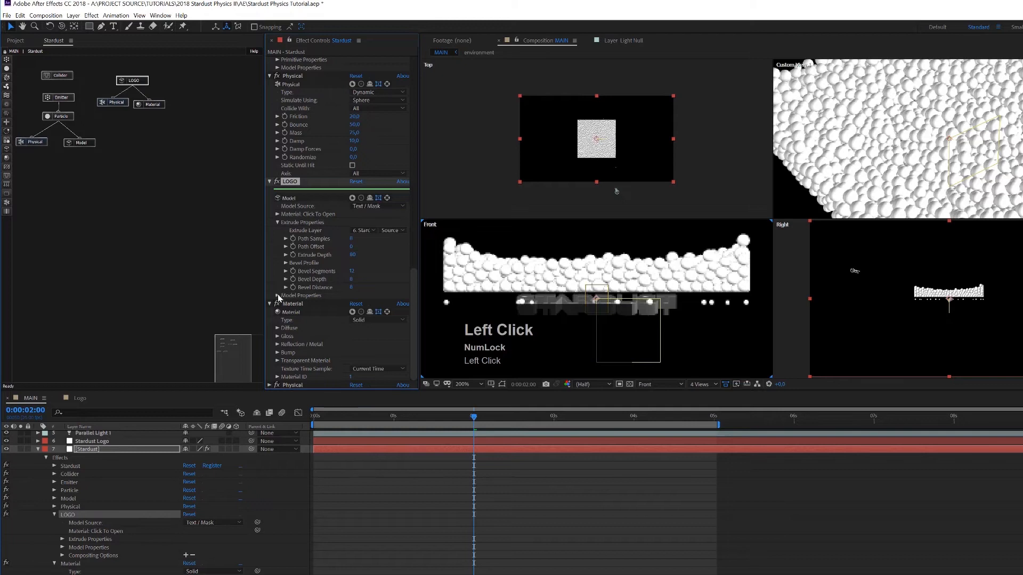
click(277, 296)
click(377, 384)
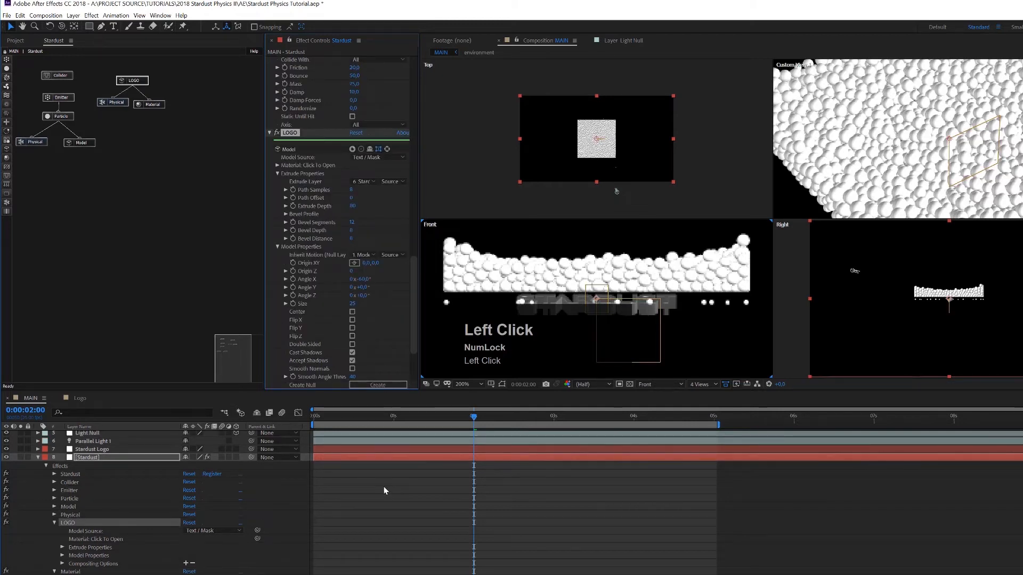
Reveal the Model Control layer's Position property and separate its dimensions.
scroll(384, 487, up, 2)
click(98, 435)
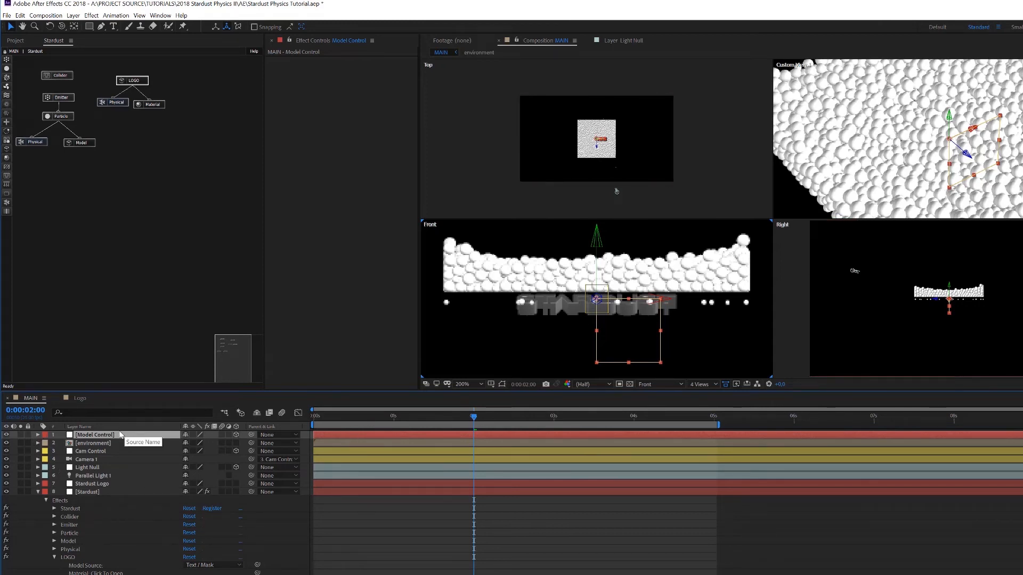
key(p)
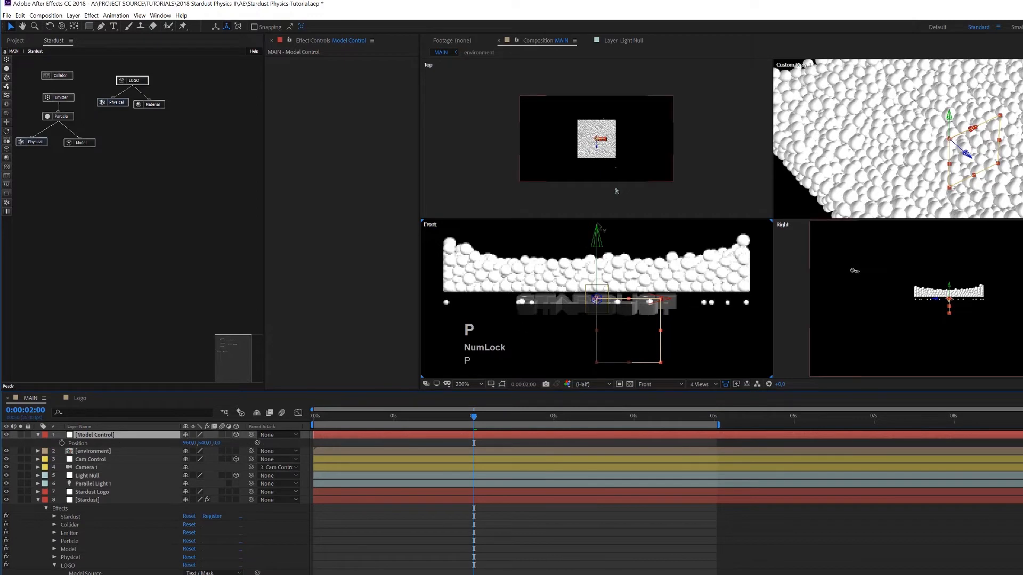
click(84, 446)
right_click(83, 445)
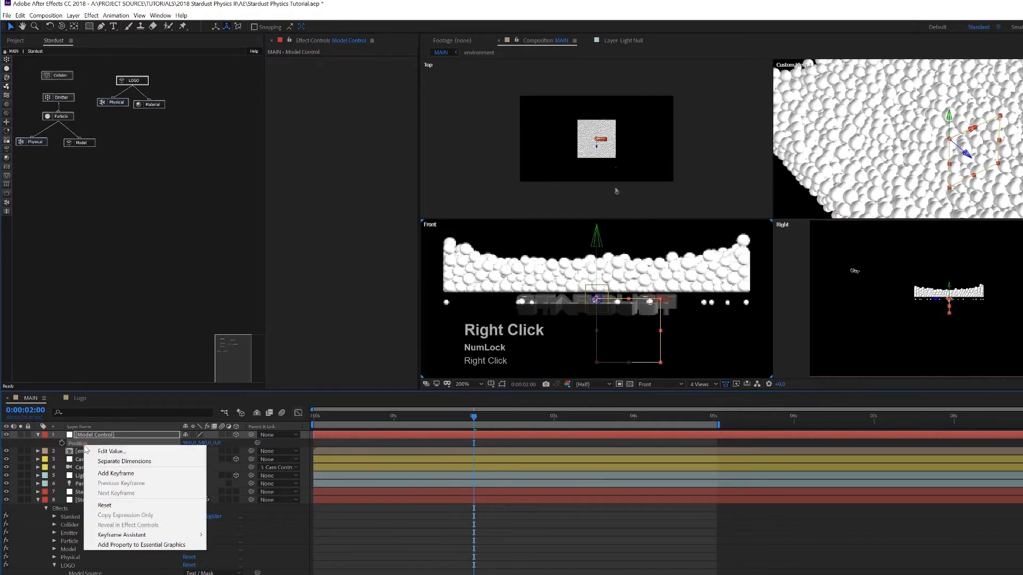
click(122, 463)
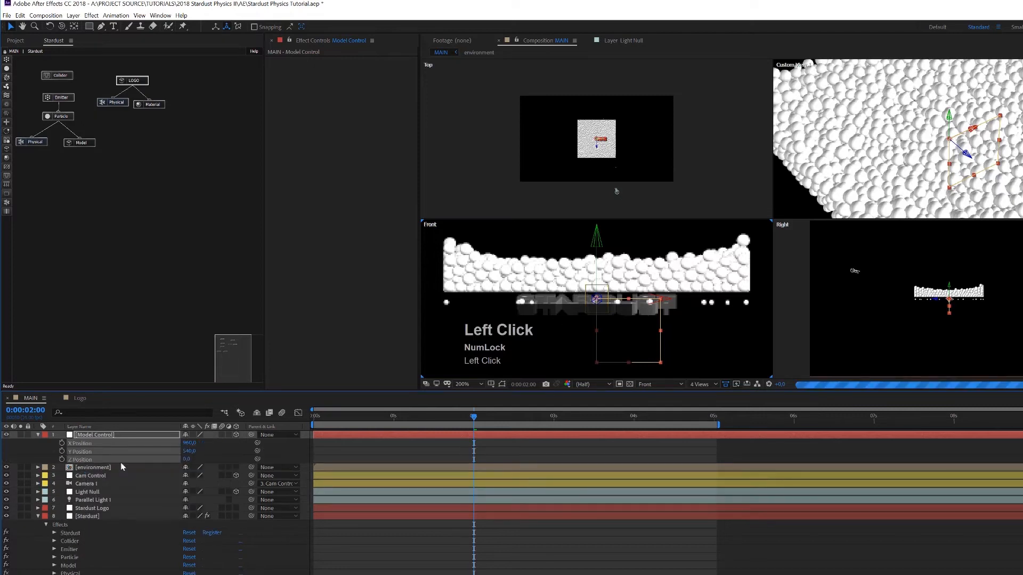
click(35, 451)
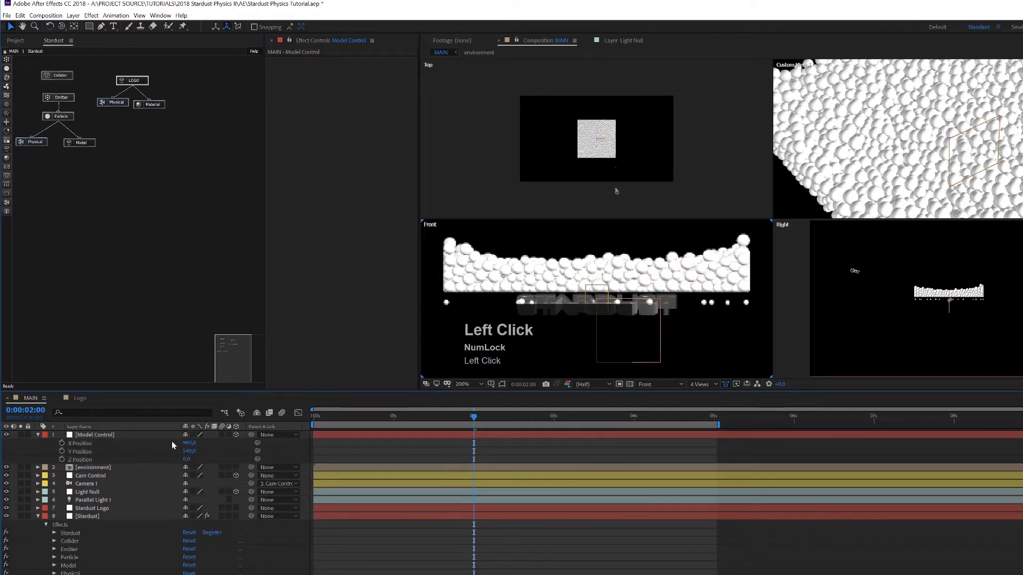
Lower the Model Control null to a Y Position of 600 and keyframe Y Position at 2 seconds.
click(107, 435)
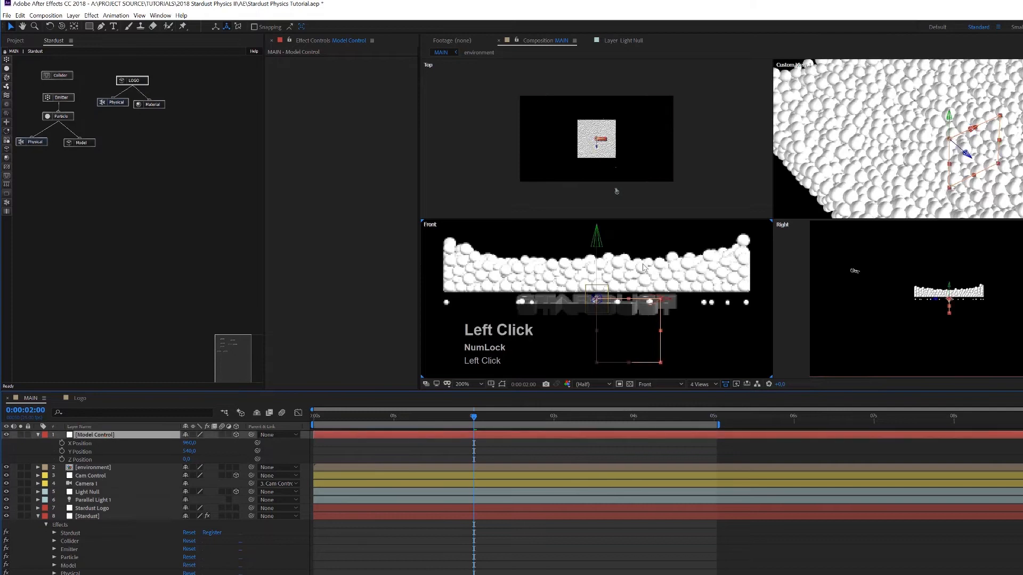
drag(600, 250, 598, 286)
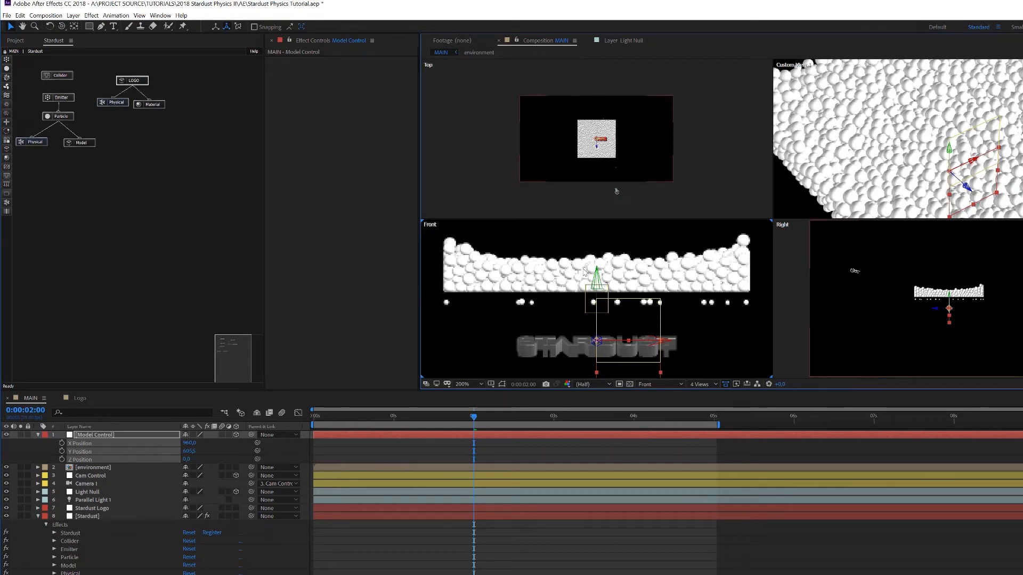
click(187, 452)
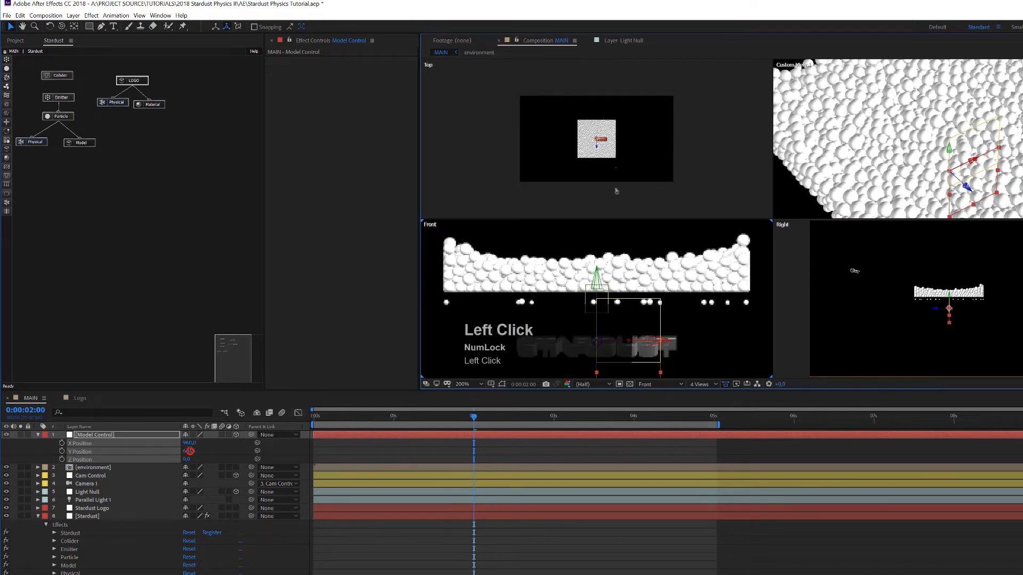
text(600)
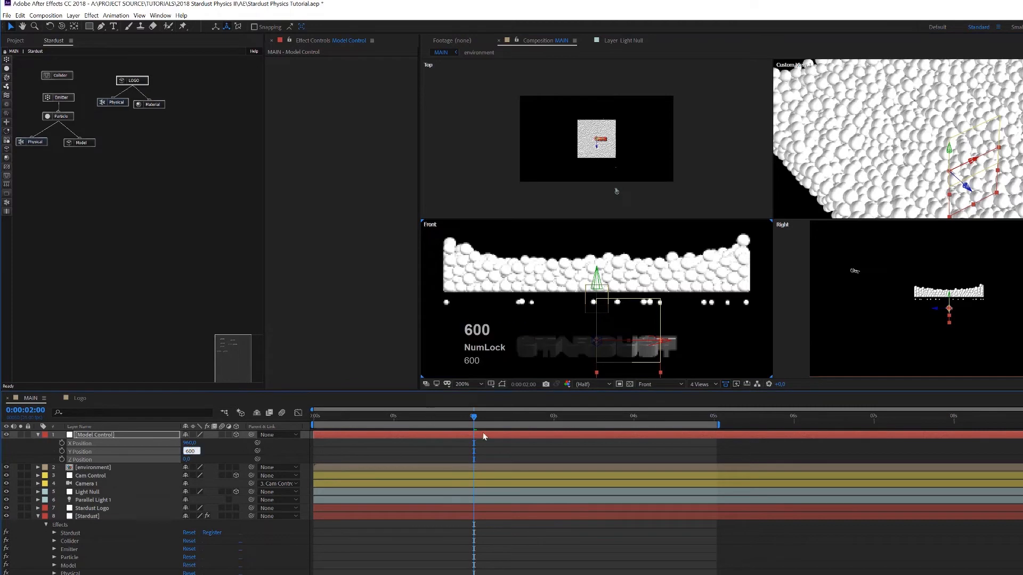
click(470, 416)
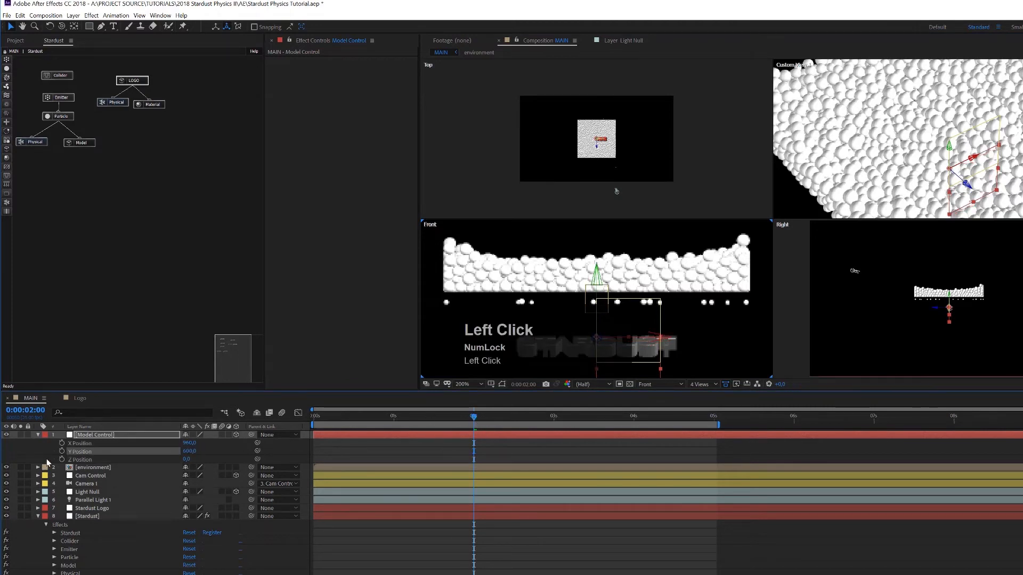
click(62, 451)
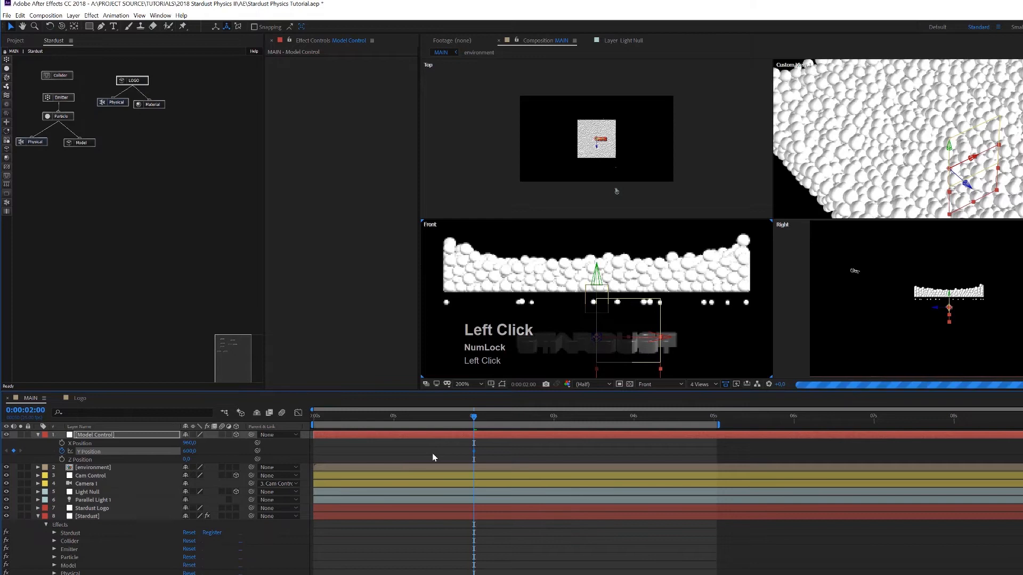
Raise the Model Control null to a Y Position of 480 at 0:00:02:20, creating a second keyframe.
key(shift+Page_Down)
key(shift+Page_Down)
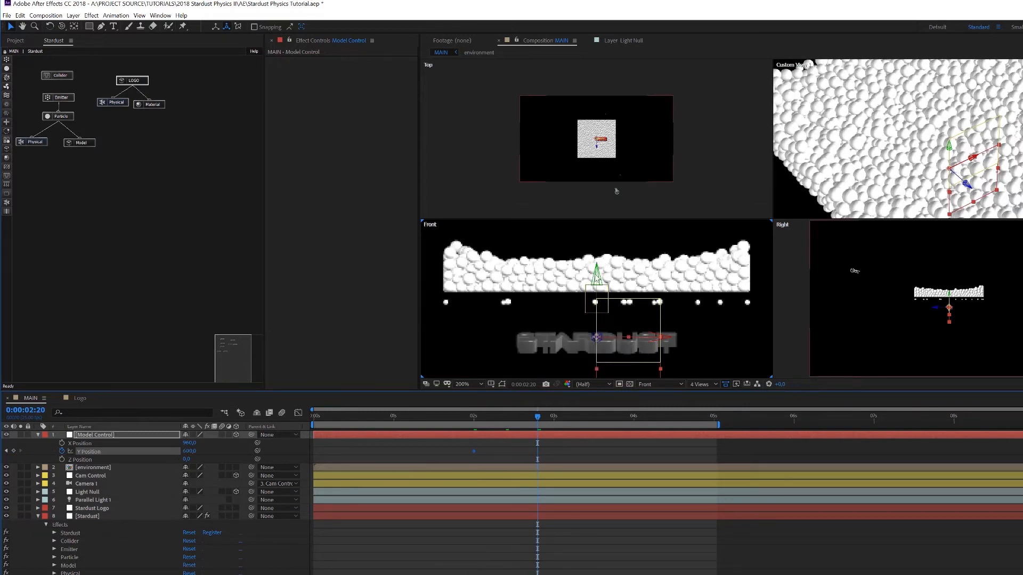
drag(596, 275, 599, 204)
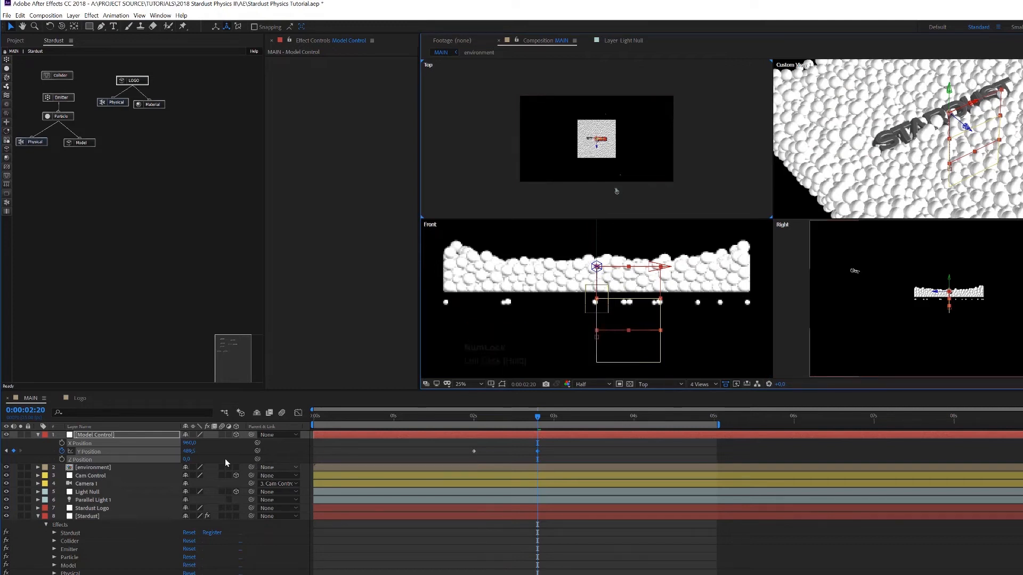
click(189, 451)
text(480)
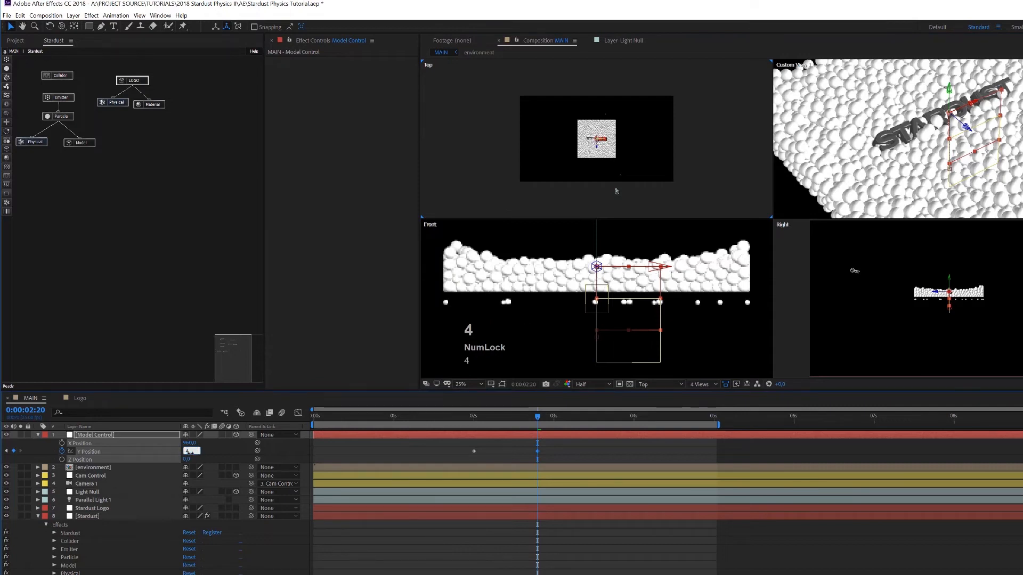
key(Return)
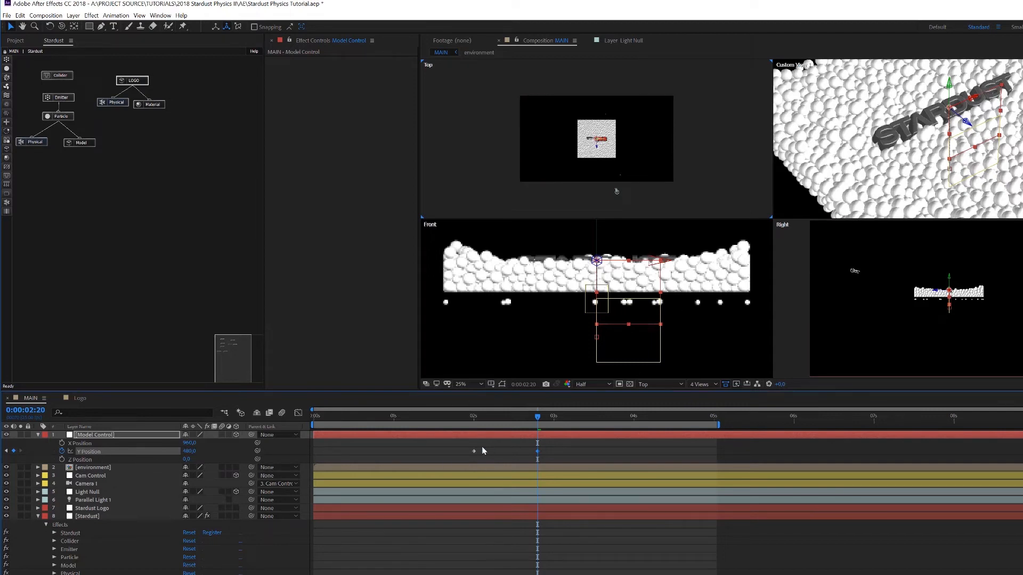
Show the Y Position curve in the Graph Editor and apply Easy Ease Out to the first keyframe.
click(92, 456)
click(298, 413)
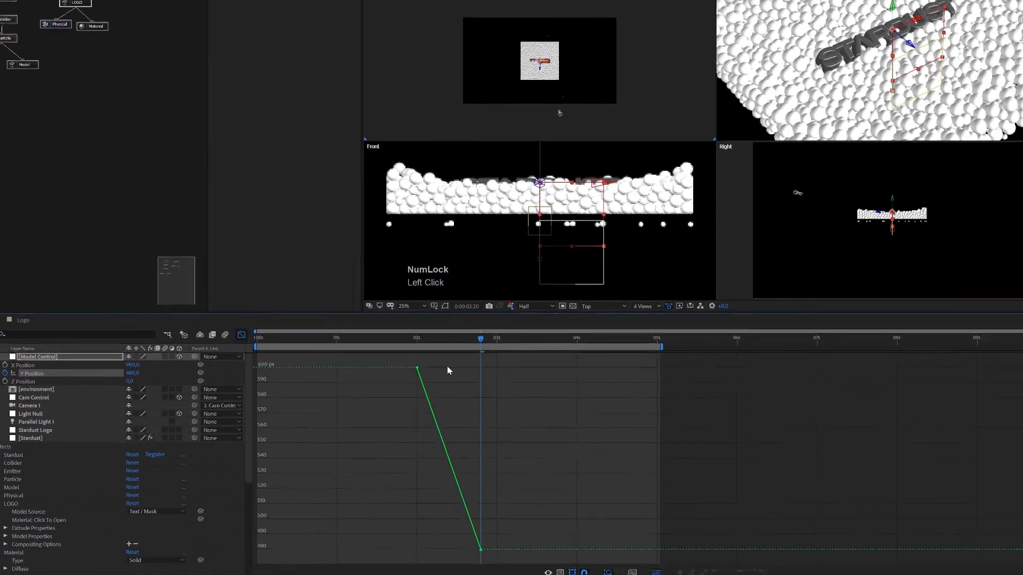
drag(399, 353, 430, 369)
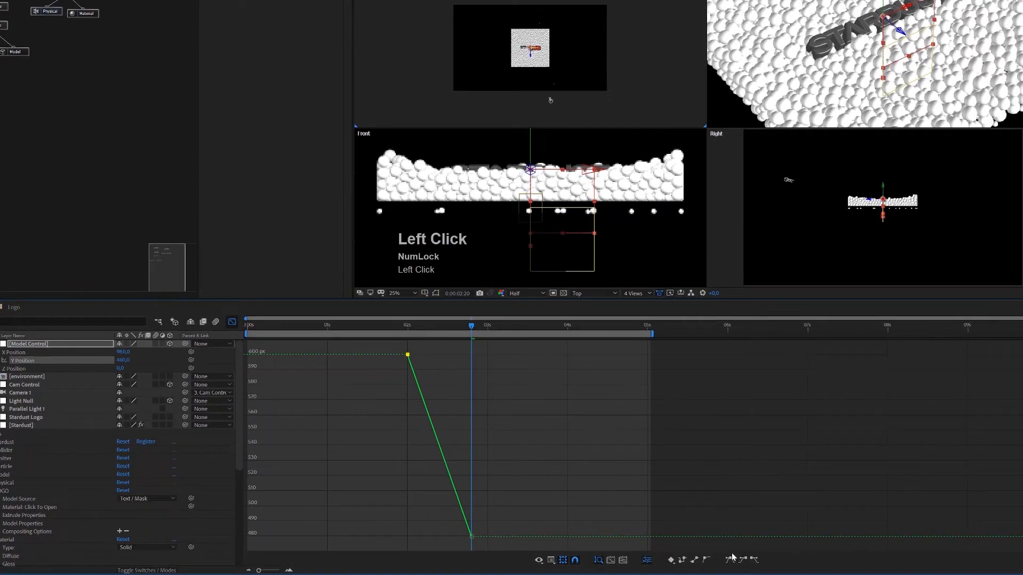
click(754, 560)
Apply Easy Ease In to the last Y Position keyframe, fit the curve and raise its incoming handle to steepen the finish.
click(510, 542)
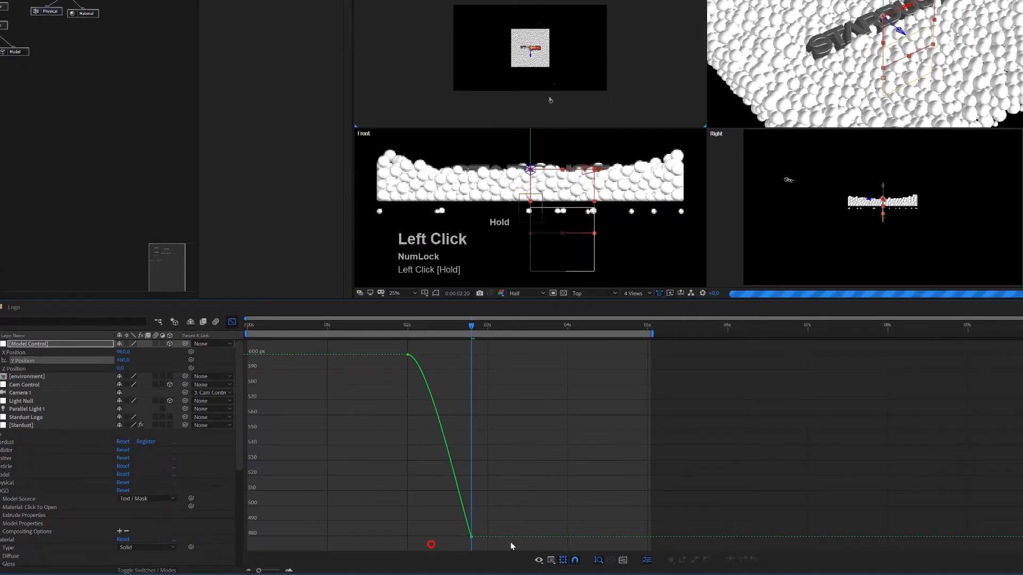
drag(488, 523, 458, 551)
click(742, 560)
click(622, 559)
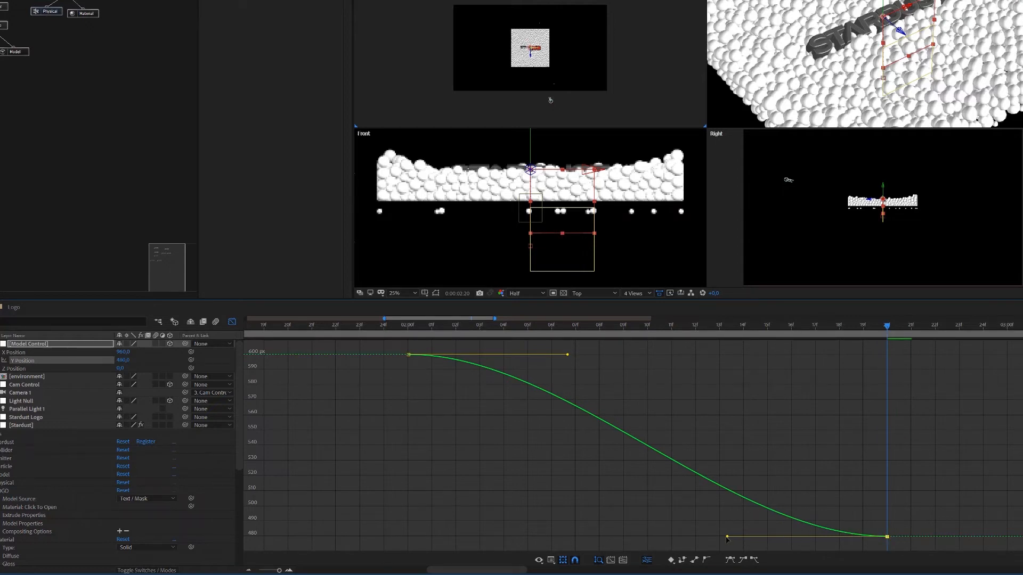
drag(728, 539, 815, 453)
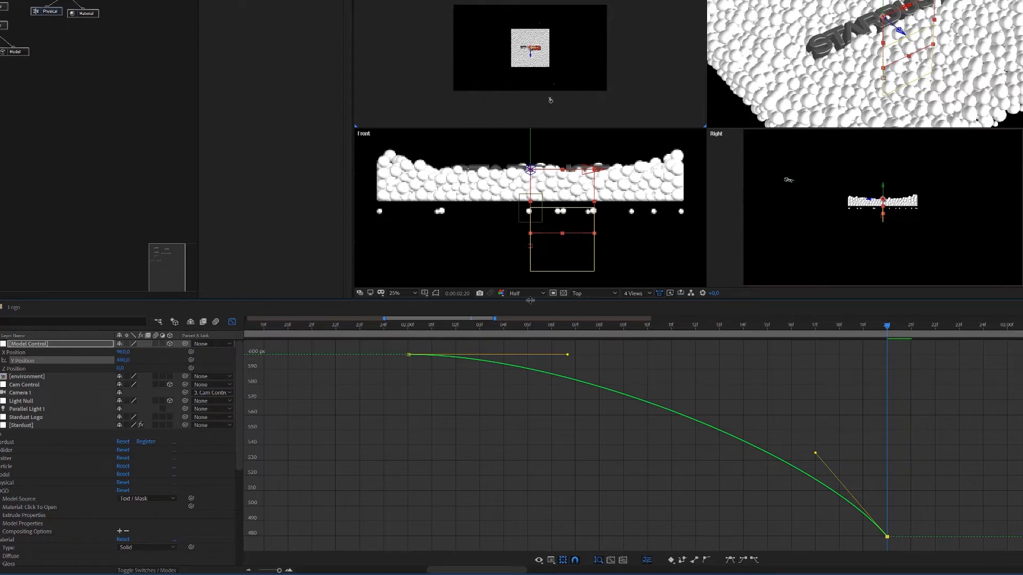
Change the composition viewer to a single view showing Custom View 1.
click(592, 295)
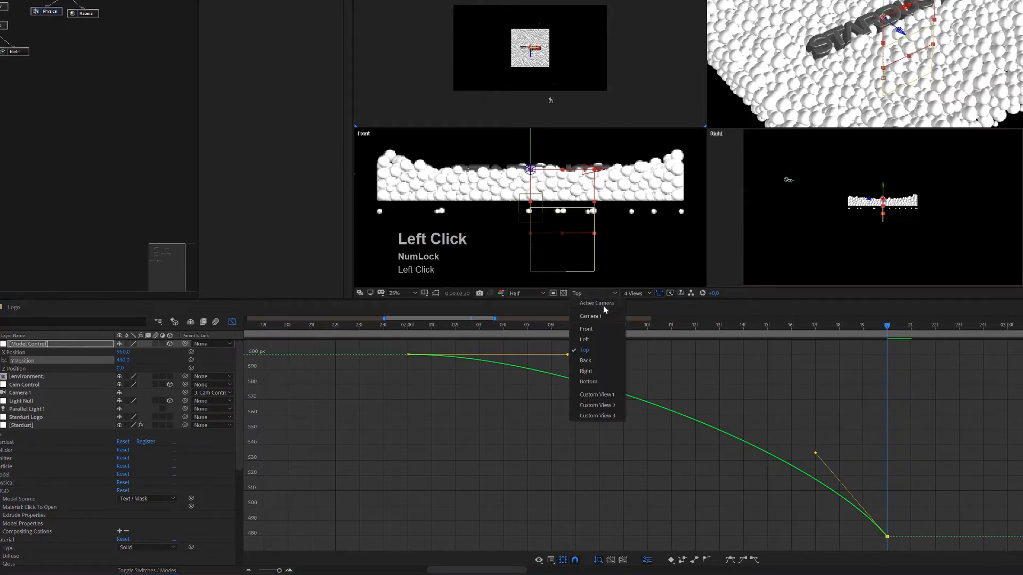
click(597, 303)
click(640, 293)
click(641, 323)
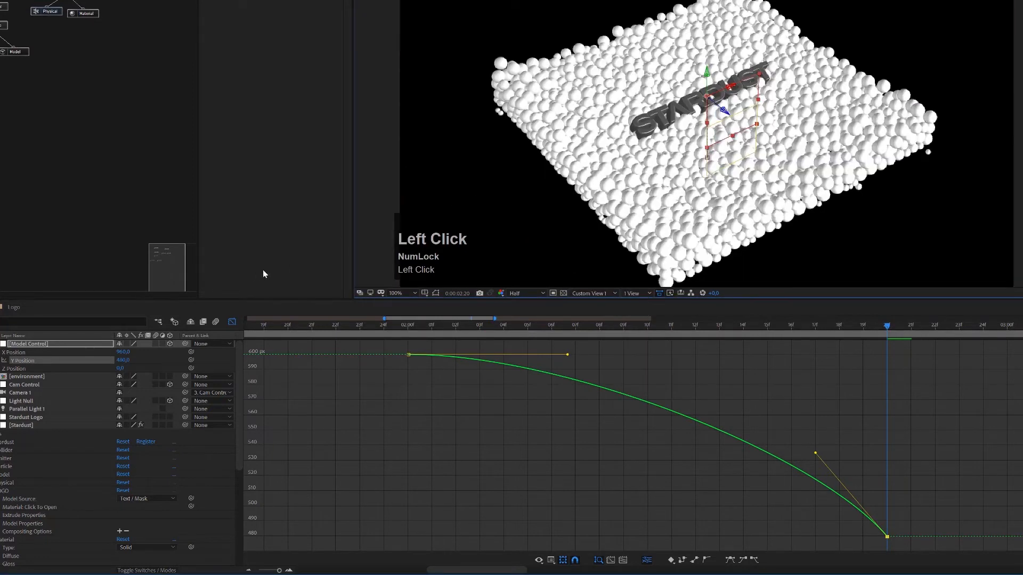
click(596, 294)
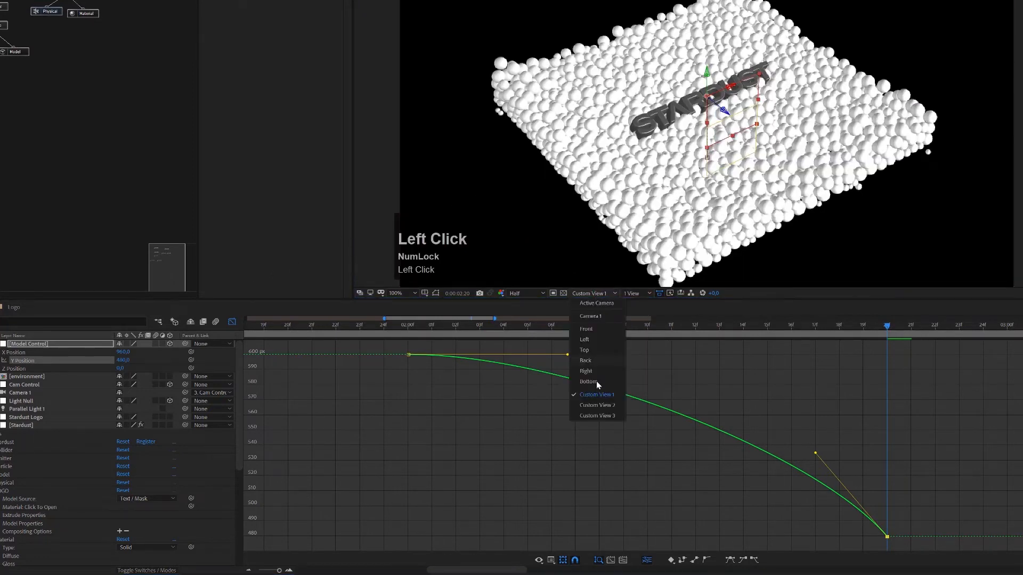
click(599, 395)
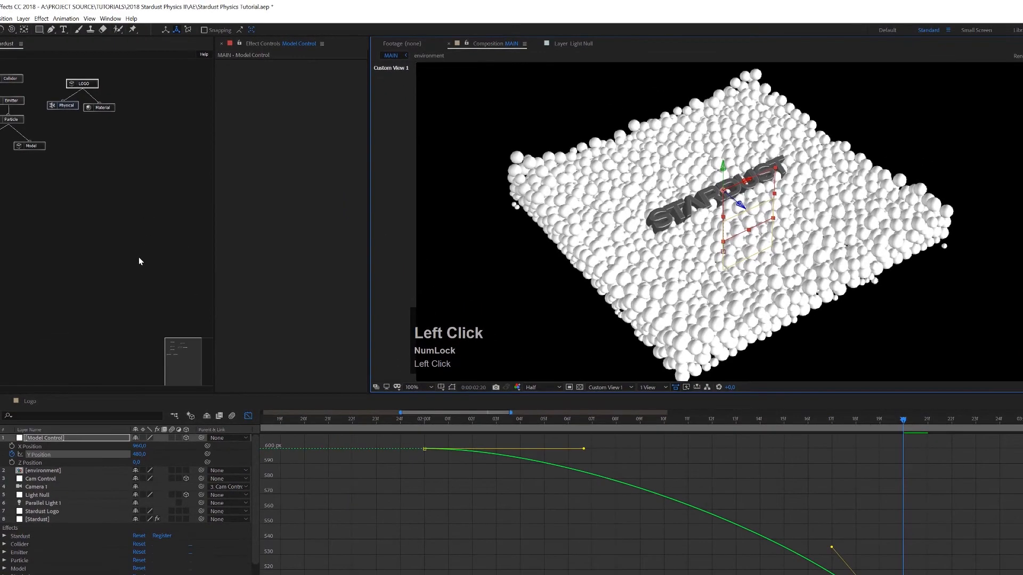
Leave the Graph Editor and save the project.
click(248, 416)
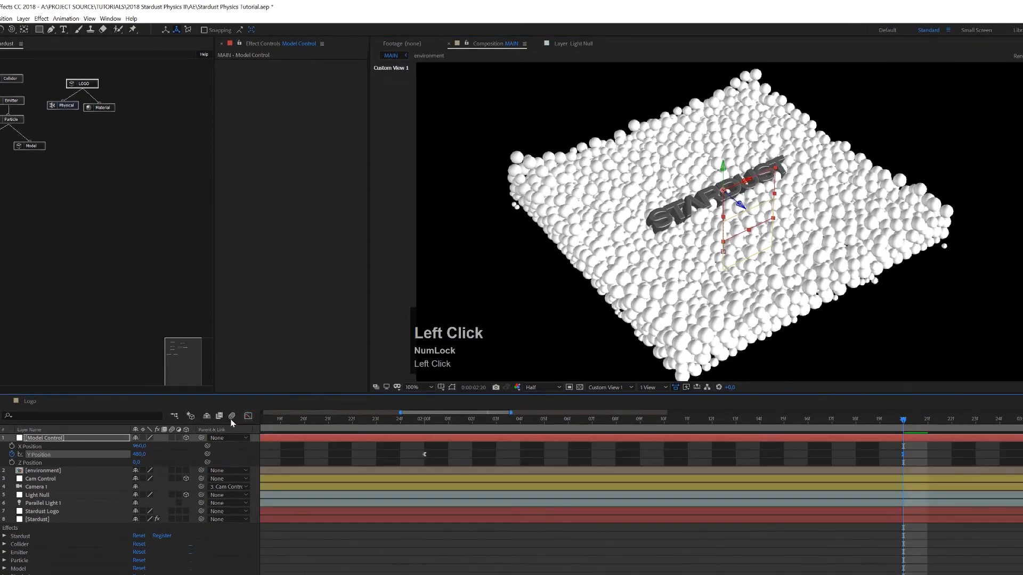
key(ctrl+s)
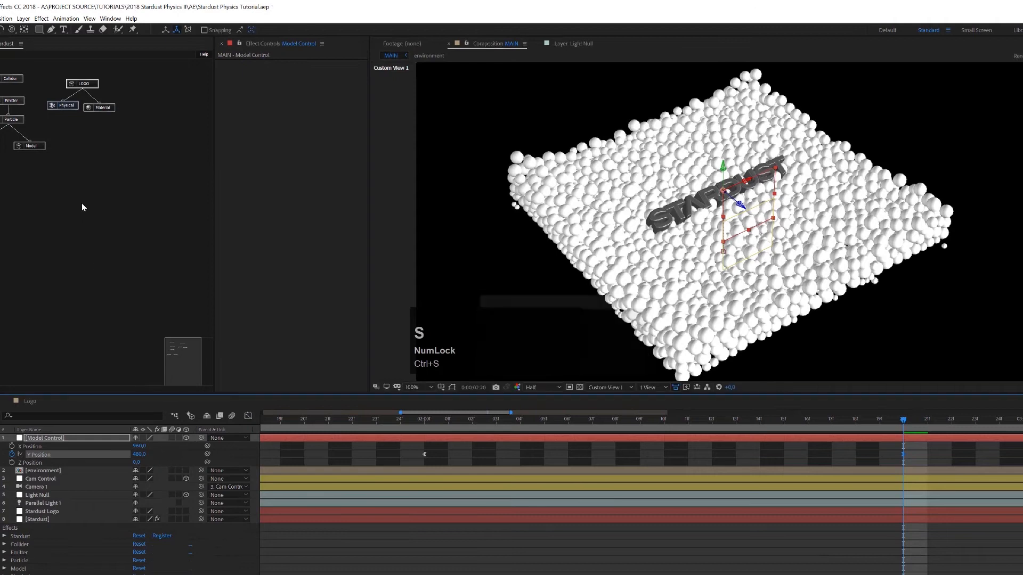
Set the Stardust layer's physics Simulation to On and preview the composition from its first frame to cache the simulation.
click(46, 520)
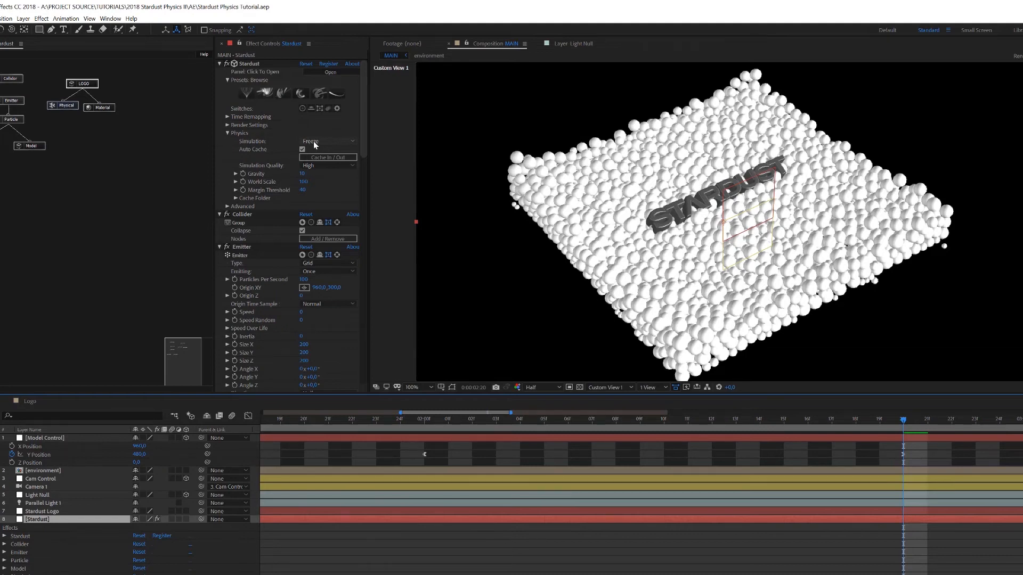
click(314, 143)
click(320, 162)
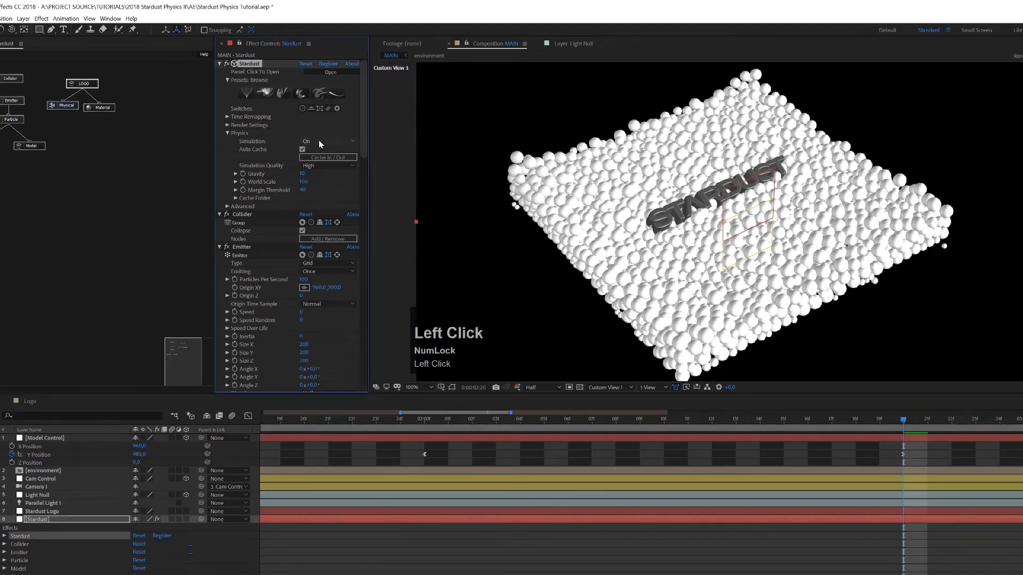
click(312, 159)
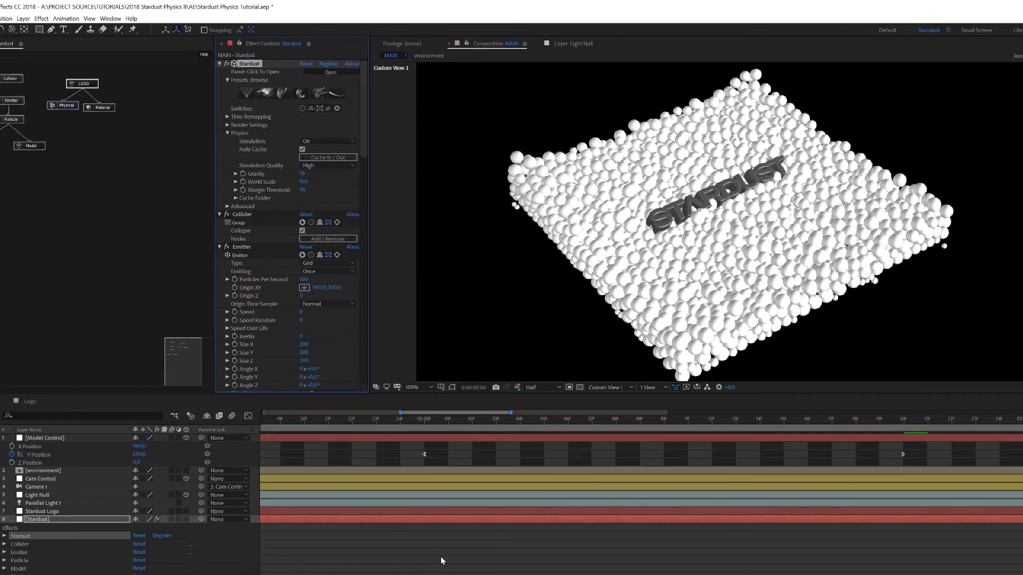
key(space)
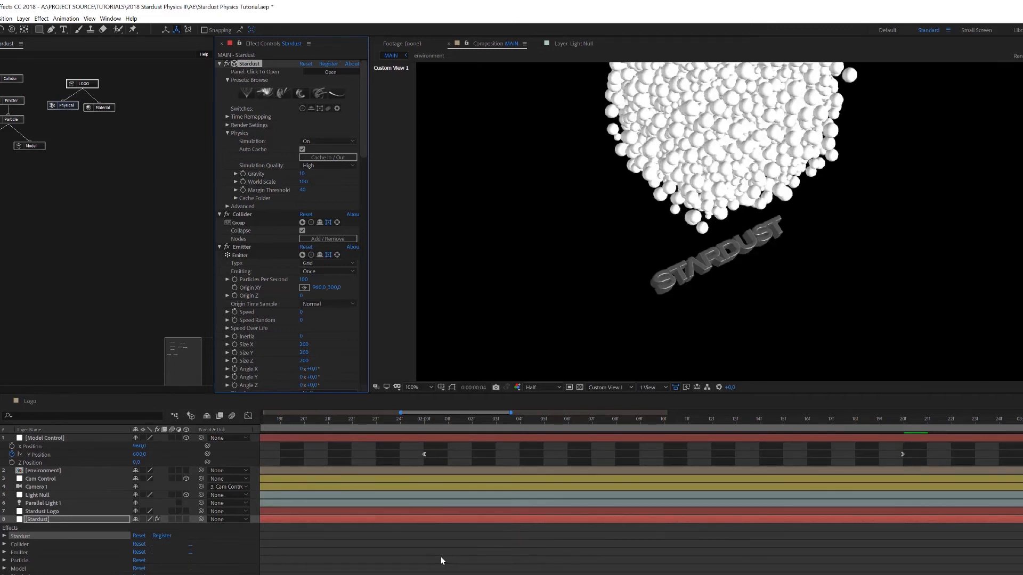
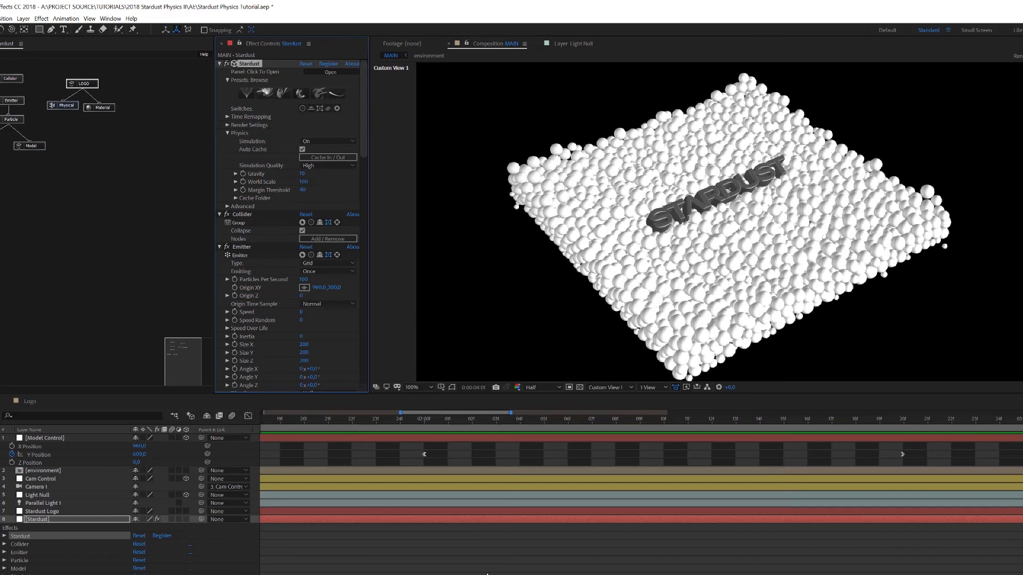
Set the Stardust physics Simulation to Freeze.
click(313, 154)
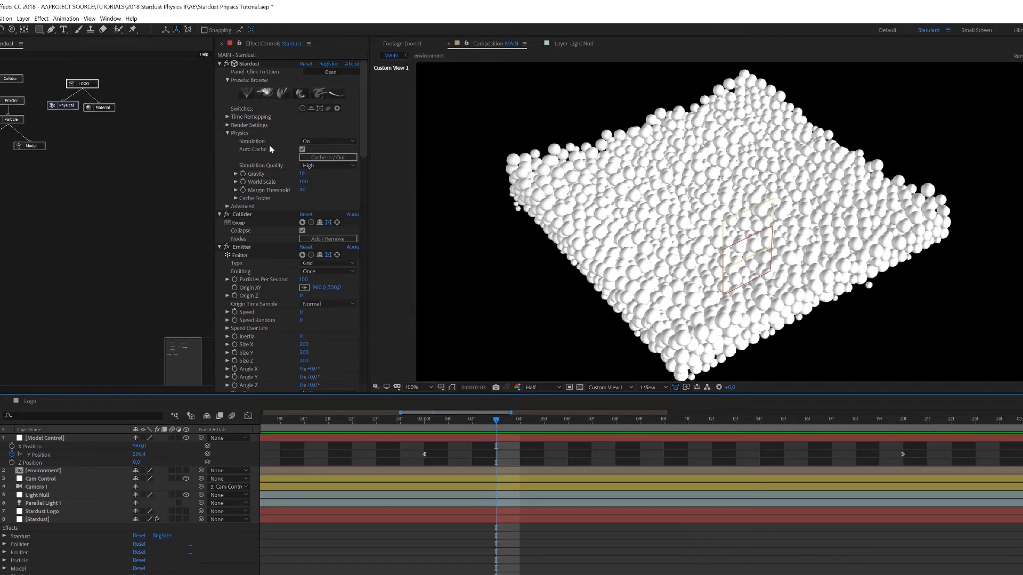
click(330, 142)
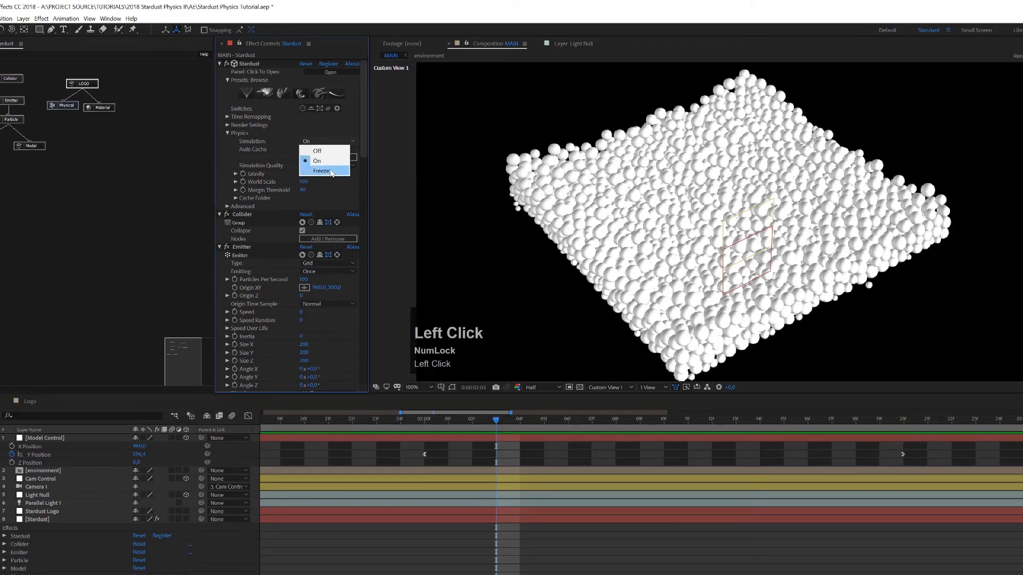
click(331, 171)
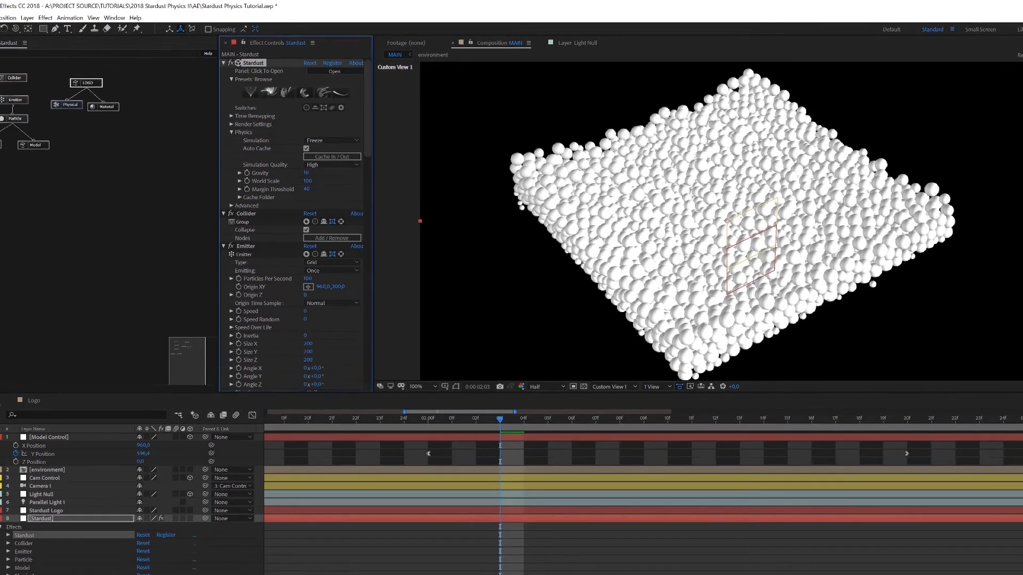
Hide the Model Control, Cam Control and Light Null layers, collapse the expanded layer properties and save the project.
click(31, 430)
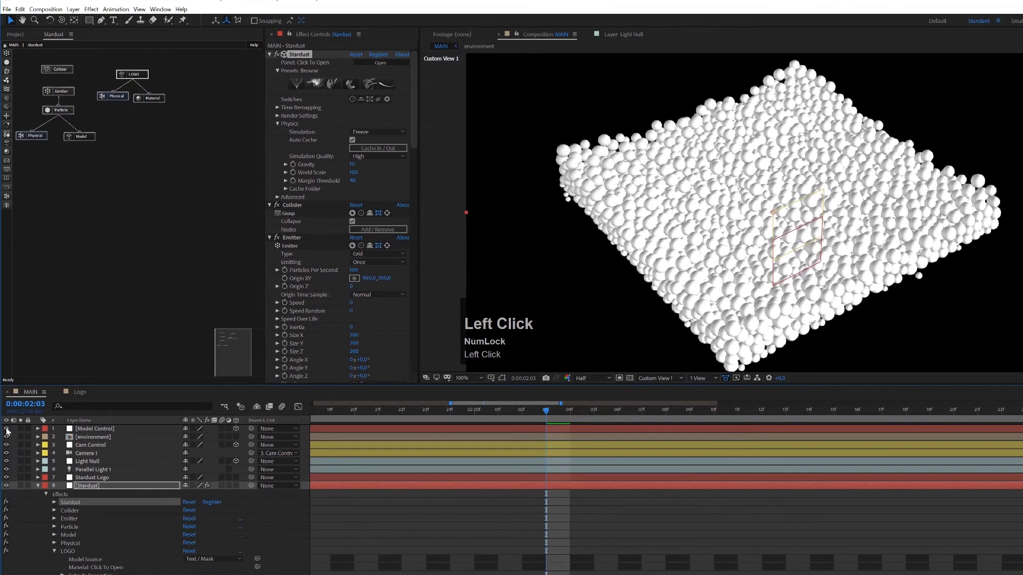
click(7, 429)
click(6, 445)
click(6, 461)
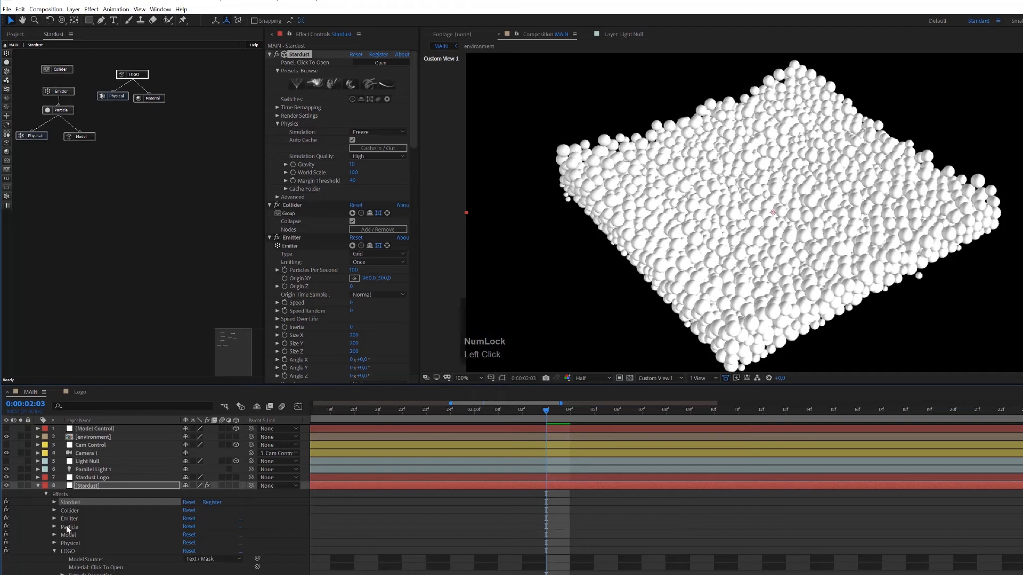
click(37, 485)
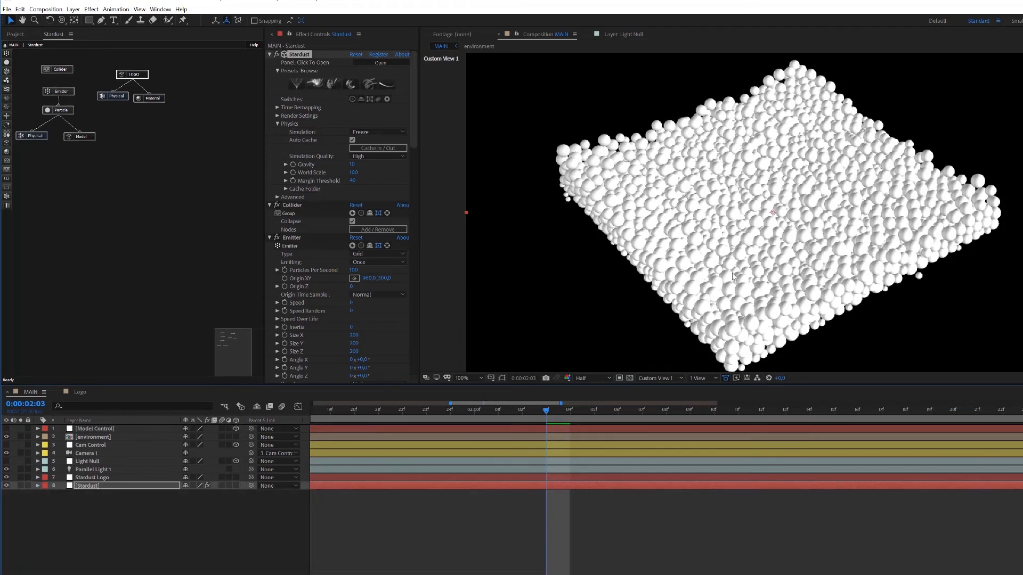
key(ctrl+s)
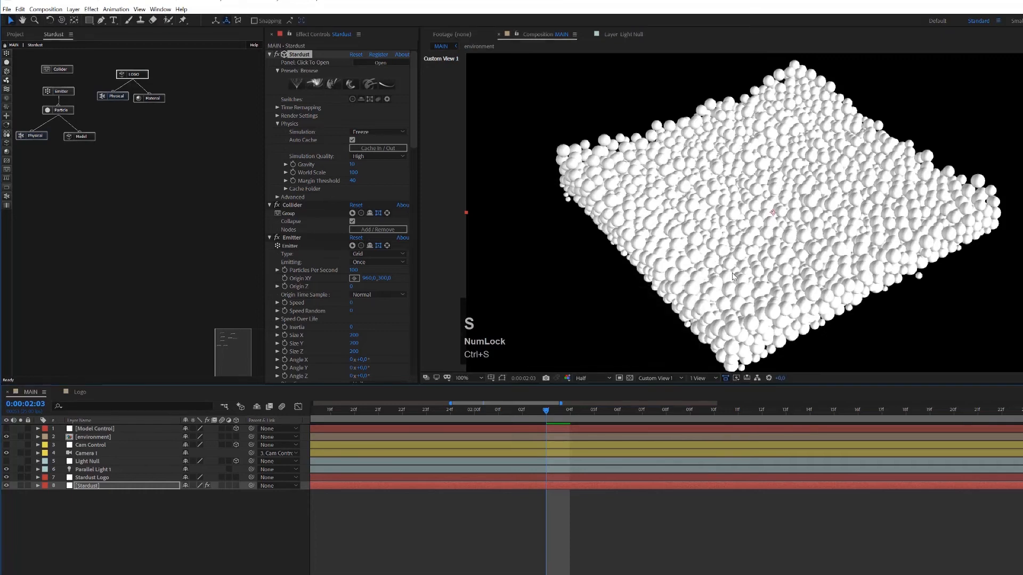
View the scene through the Active Camera and hide the flat Stardust Logo layer.
click(648, 377)
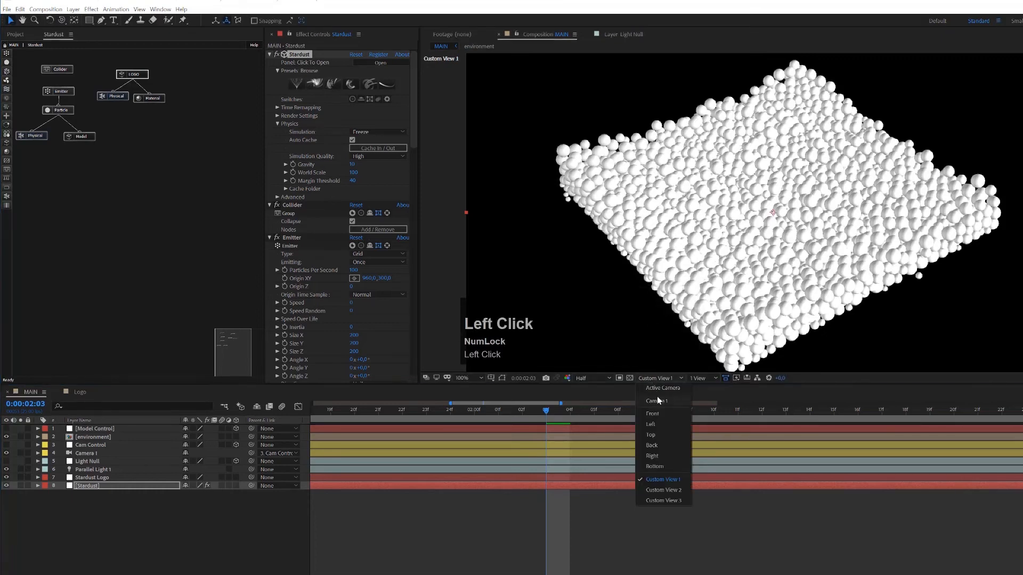
click(656, 387)
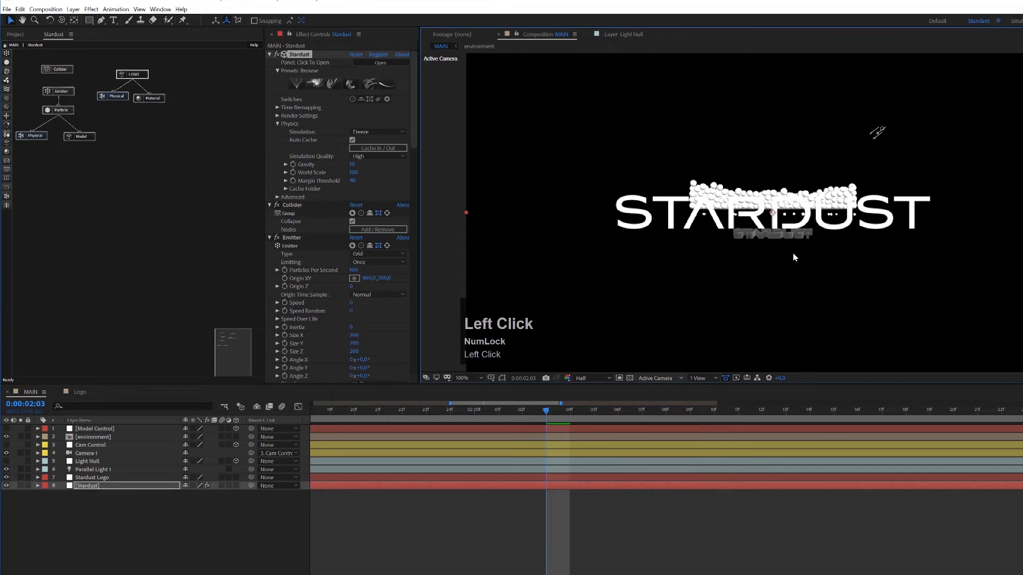
click(7, 478)
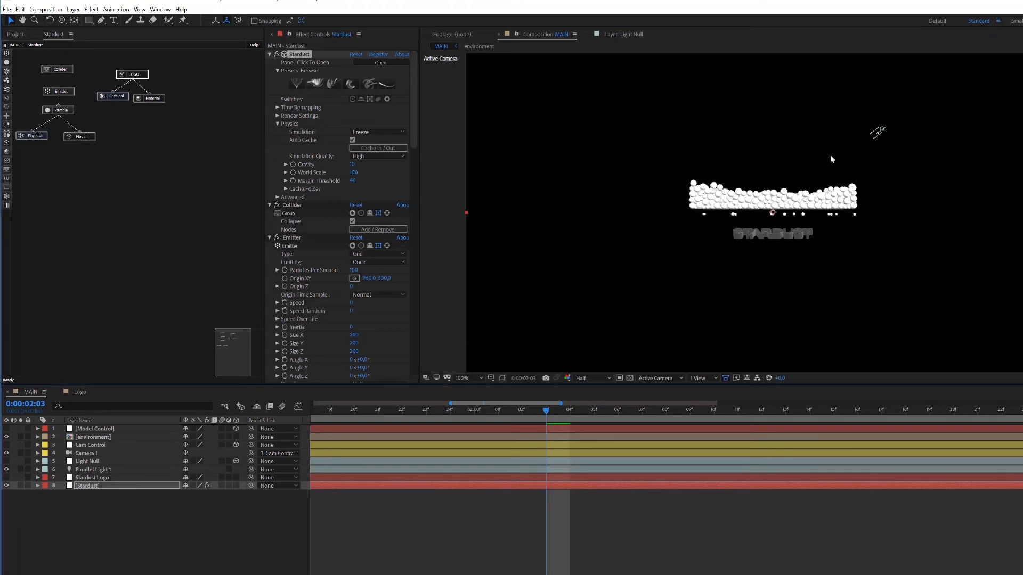
Reveal the Cam Control null's rotation, try an X Rotation of 60°, and set it to -60° instead.
click(86, 449)
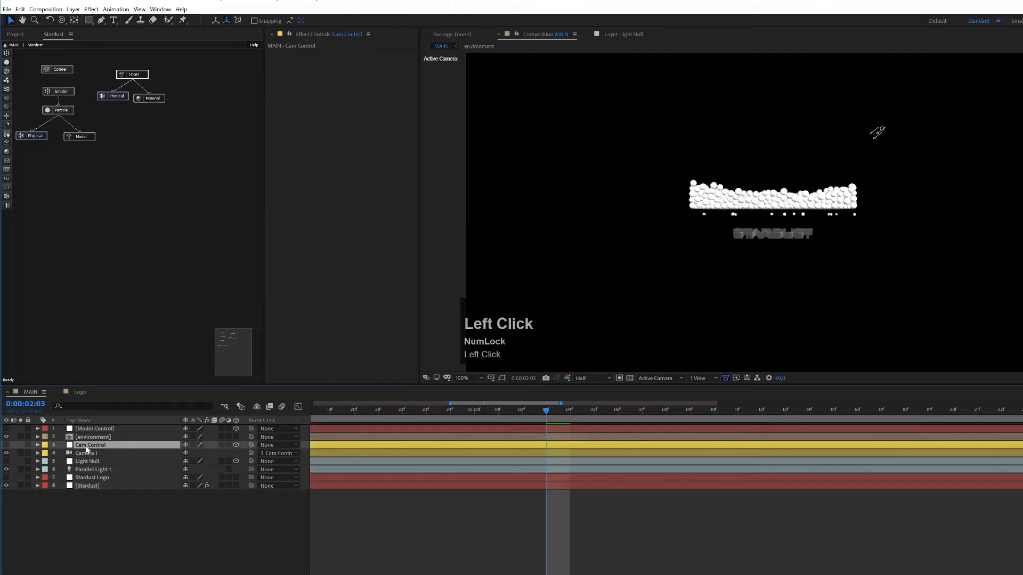
key(r)
click(196, 461)
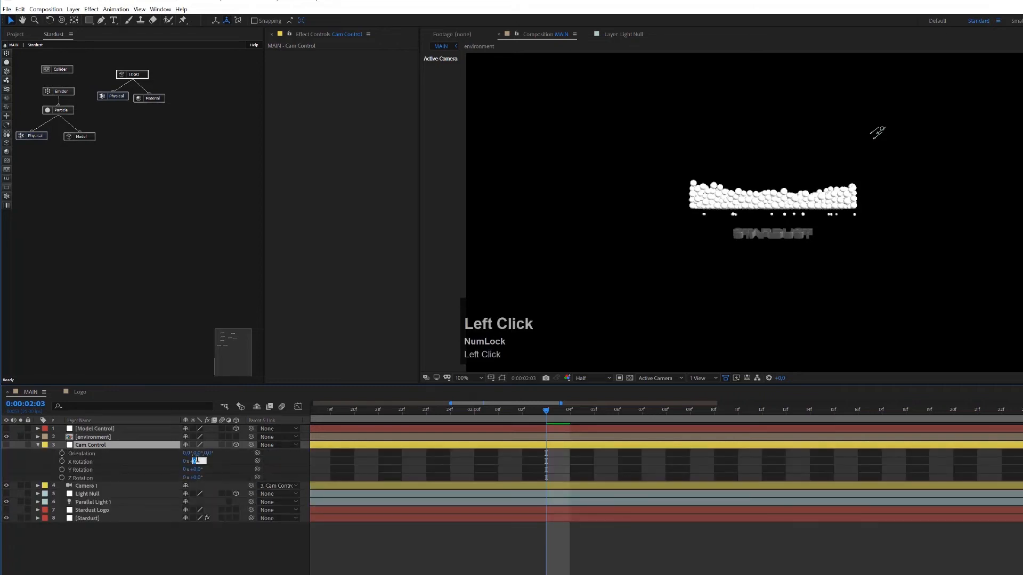
text(60)
key(Return)
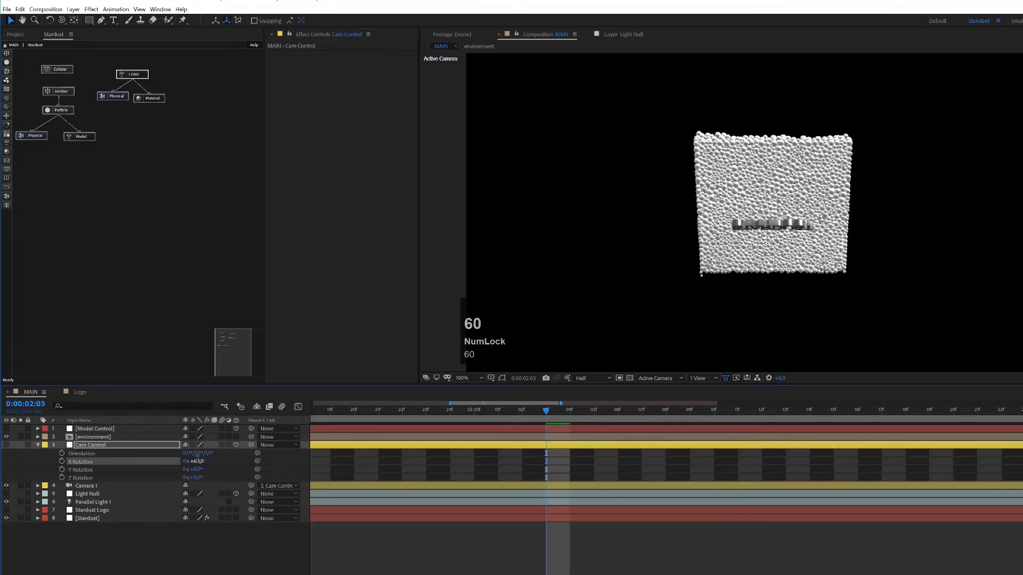
click(197, 461)
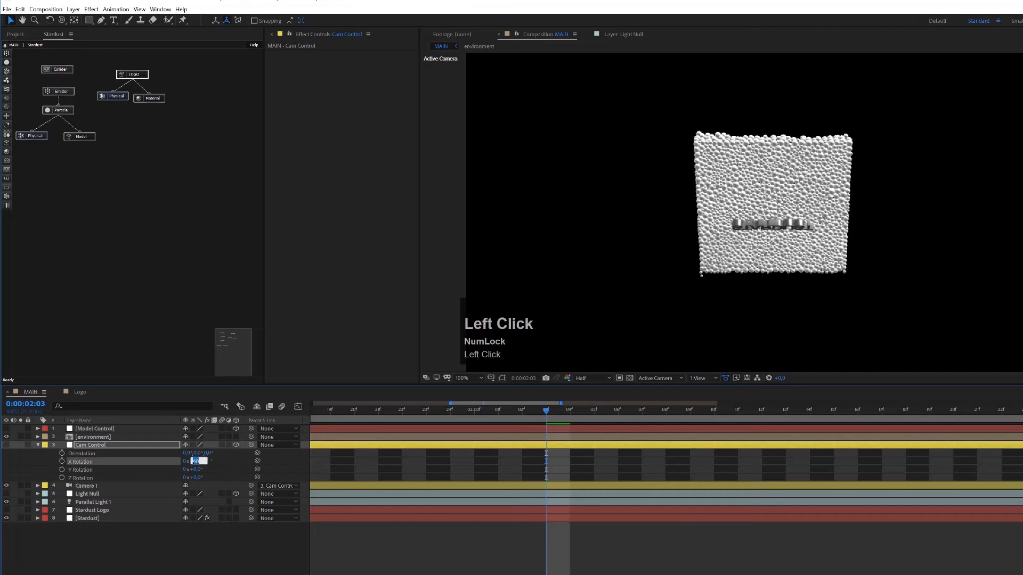
text(-60)
key(Return)
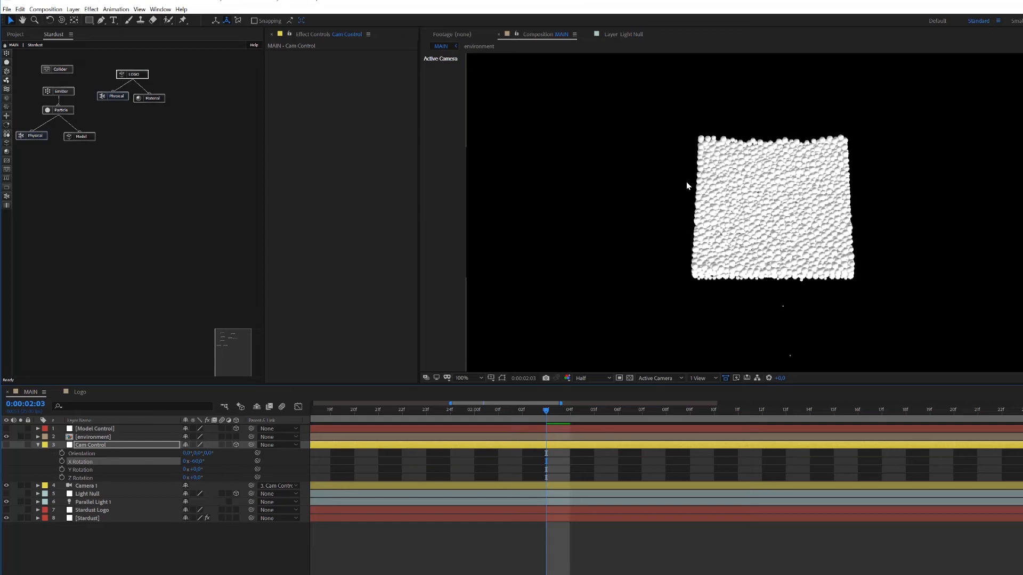
Reveal Camera 1's position and set its Z position to -650 to bring it closer to the spheres.
click(106, 486)
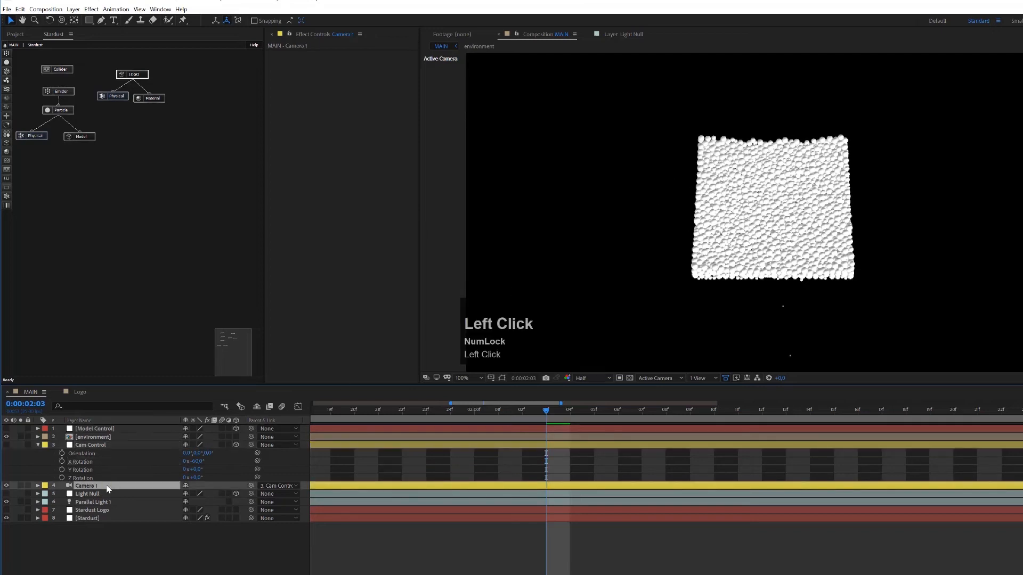
key(p)
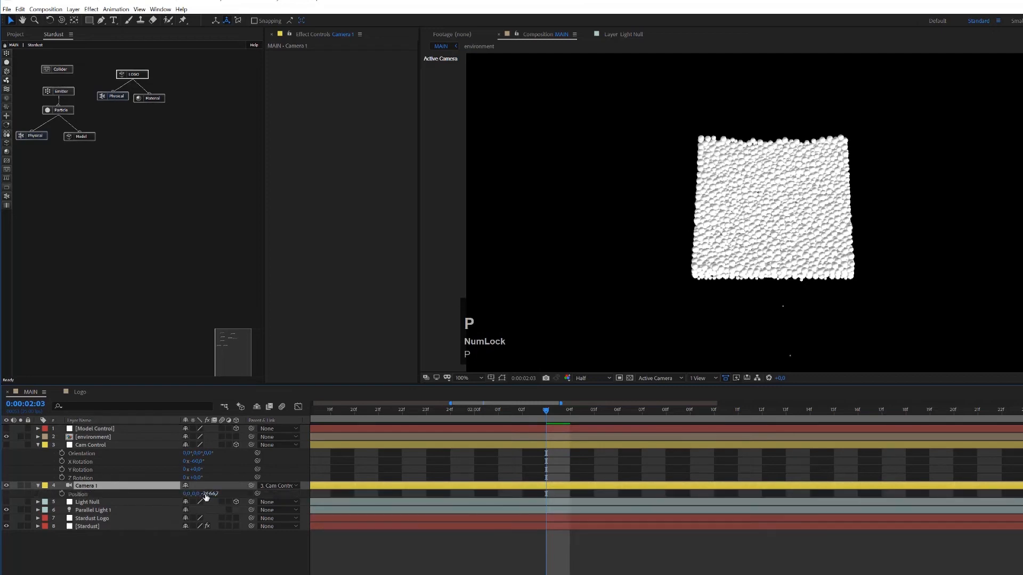
drag(208, 496, 1022, 485)
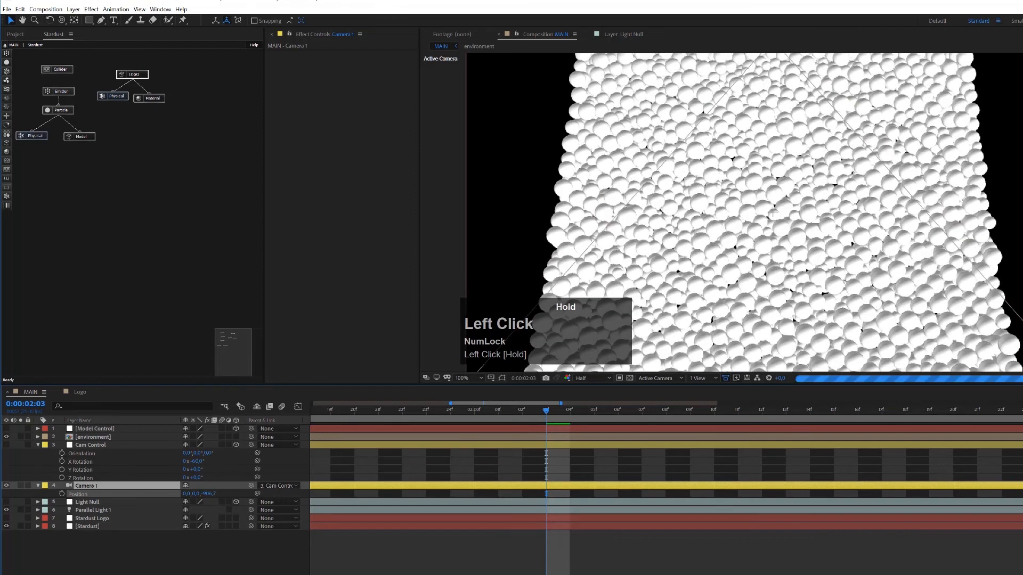
click(209, 494)
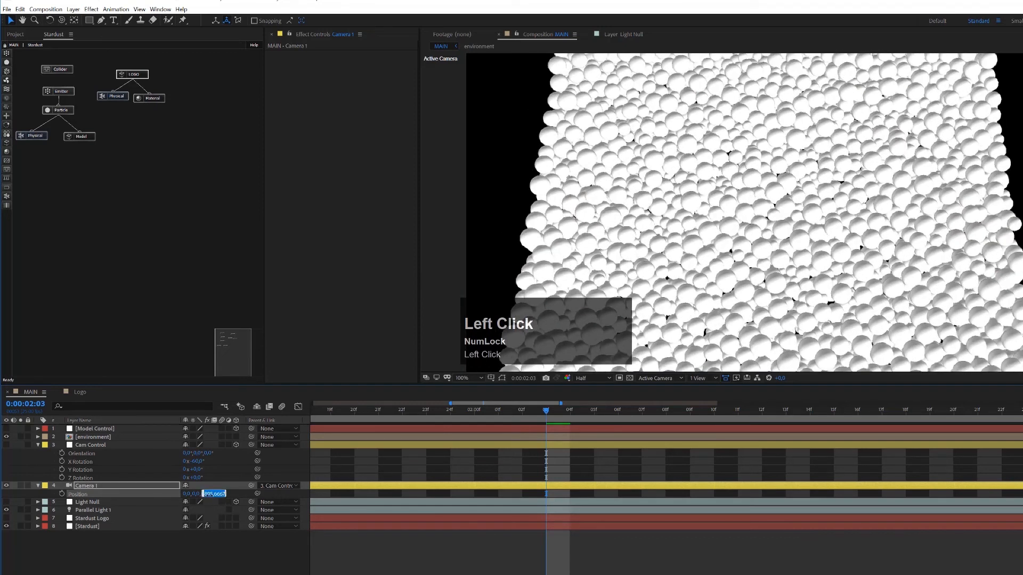
text(650)
key(Left)
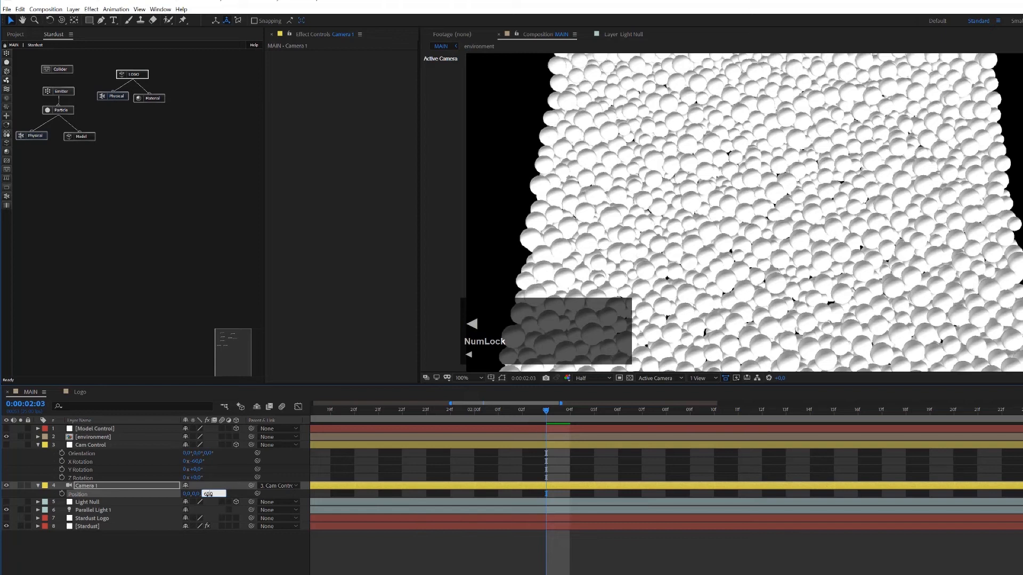
text(-)
key(Return)
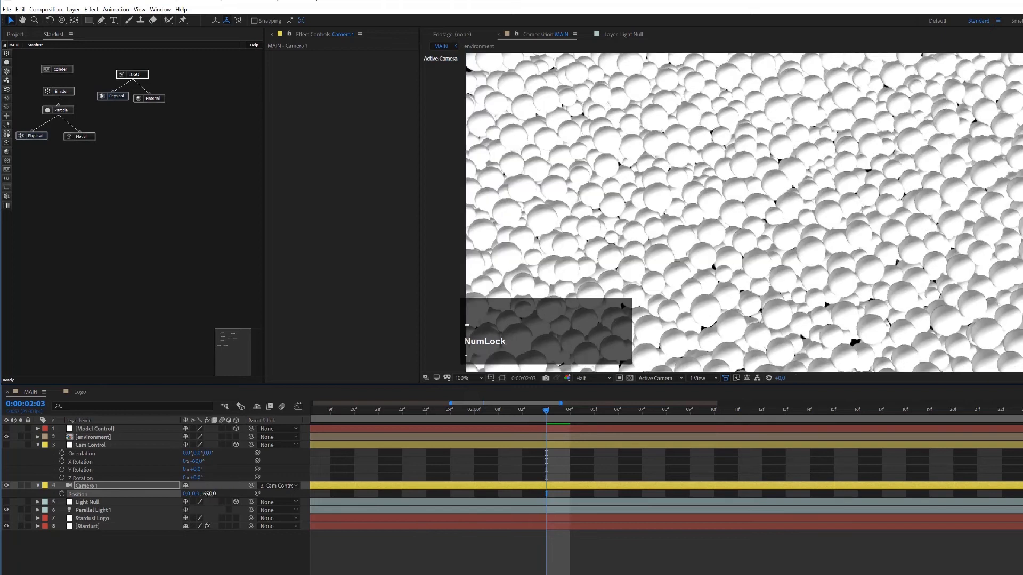
Try a Z position of -680 for Camera 1, and set it back to -650.
click(209, 494)
text(-680)
key(Return)
click(209, 494)
text(-650)
key(Return)
click(6, 152)
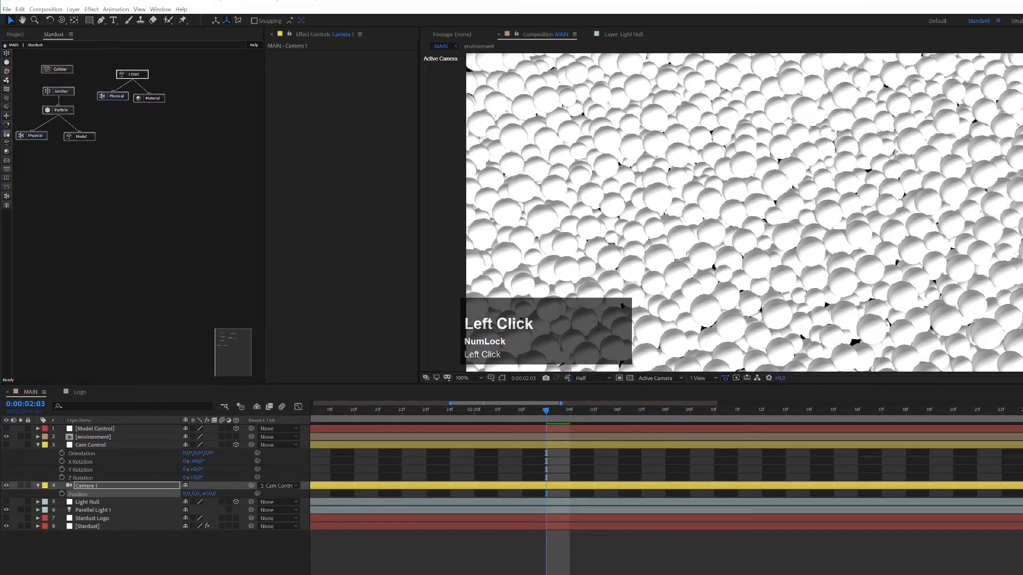
Move to 0:00:03:04 with the logo in view, and shift the Cam Control null's Z position to about 31.
scroll(827, 266, down, 2)
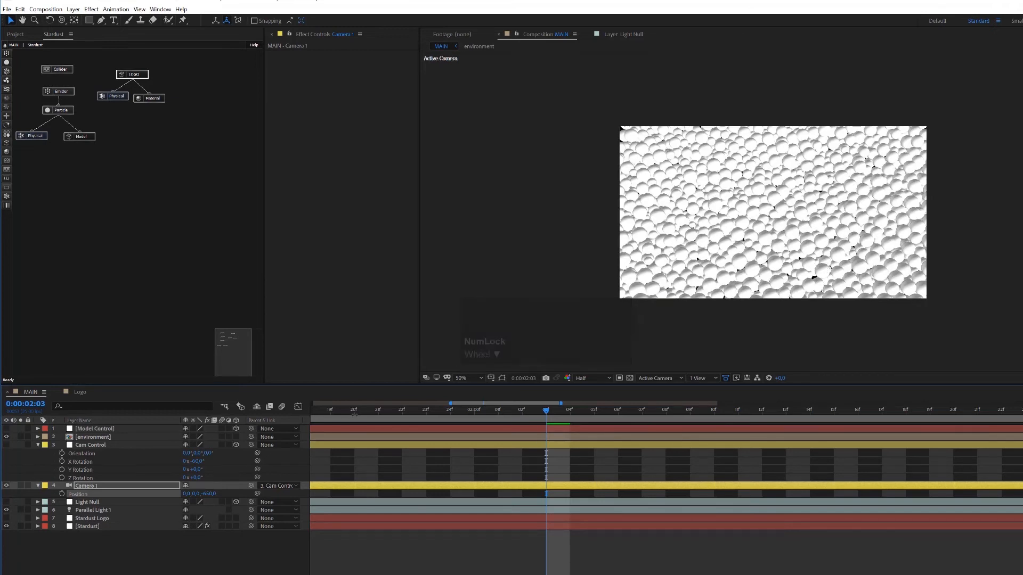
alt+scroll(575, 470, down, 5)
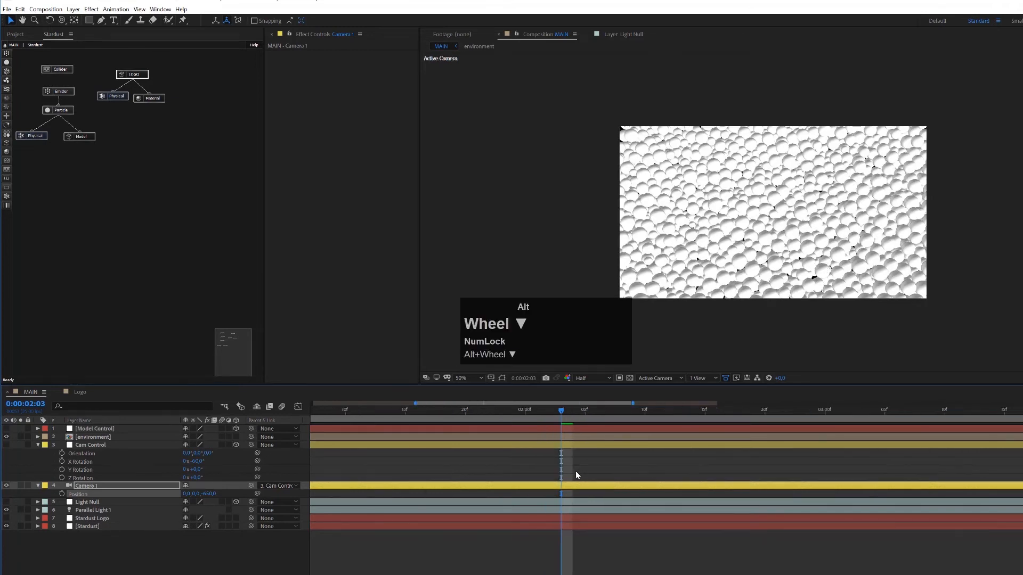
drag(485, 414, 571, 417)
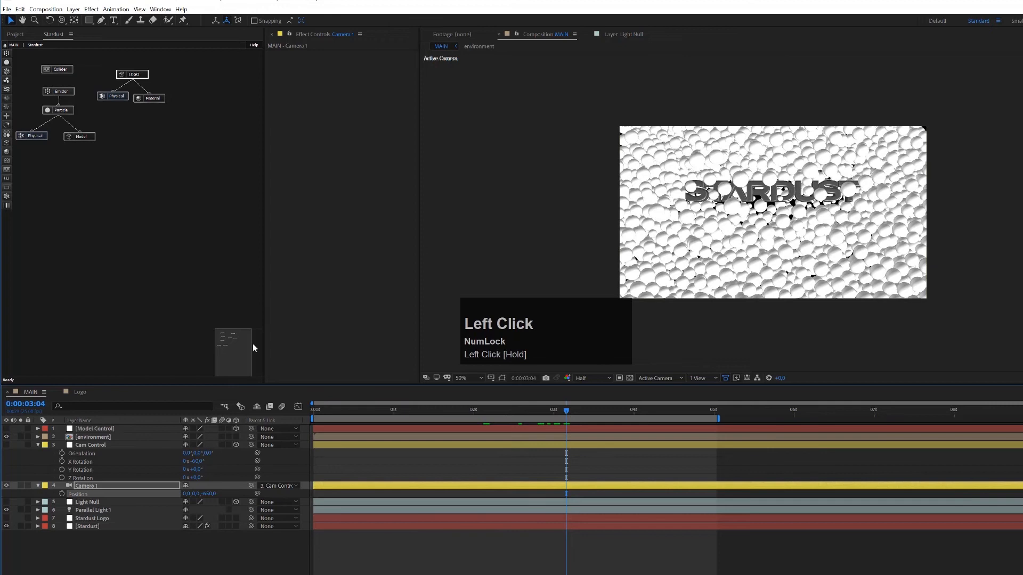
click(94, 446)
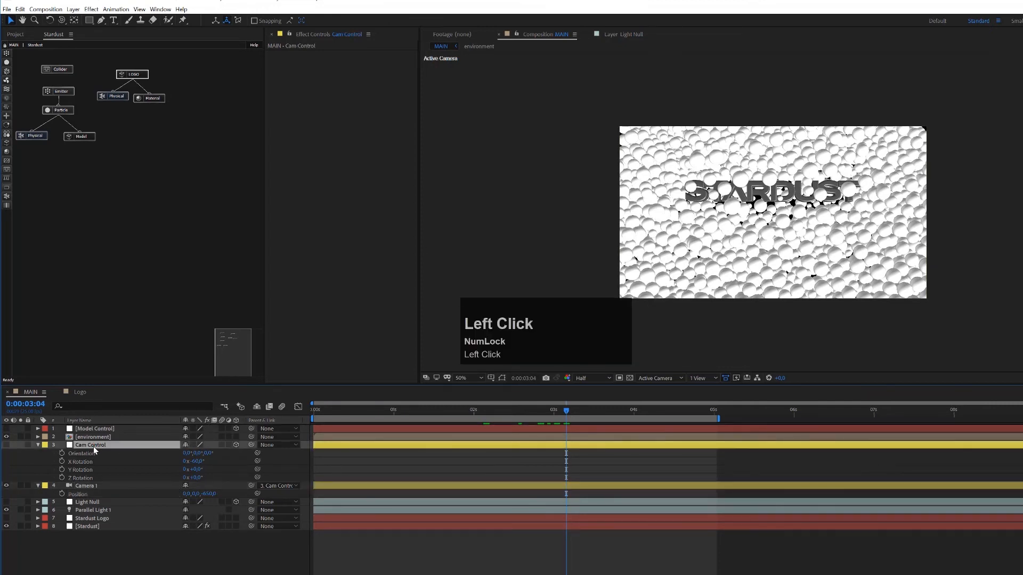
key(p)
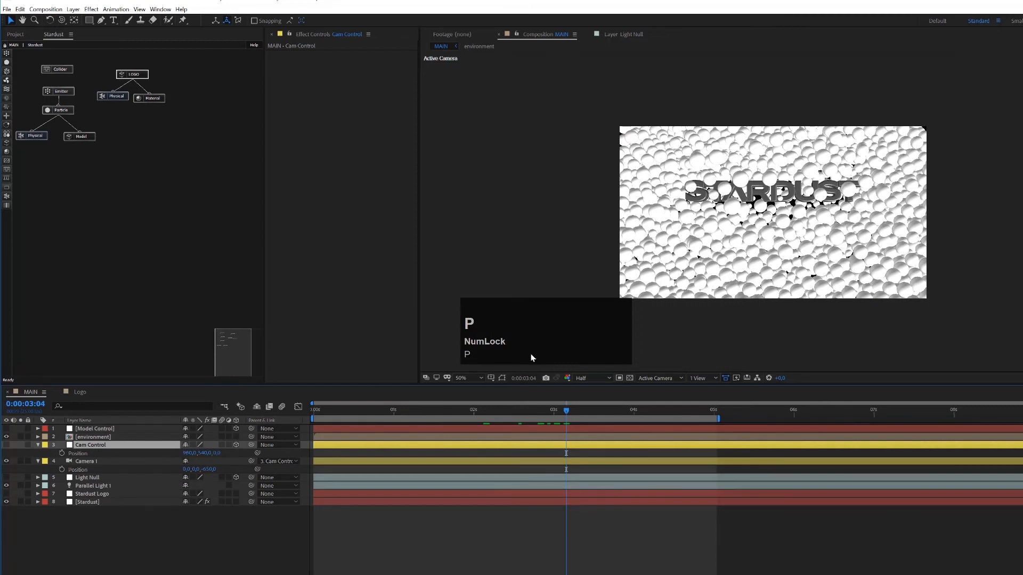
drag(217, 454, 232, 454)
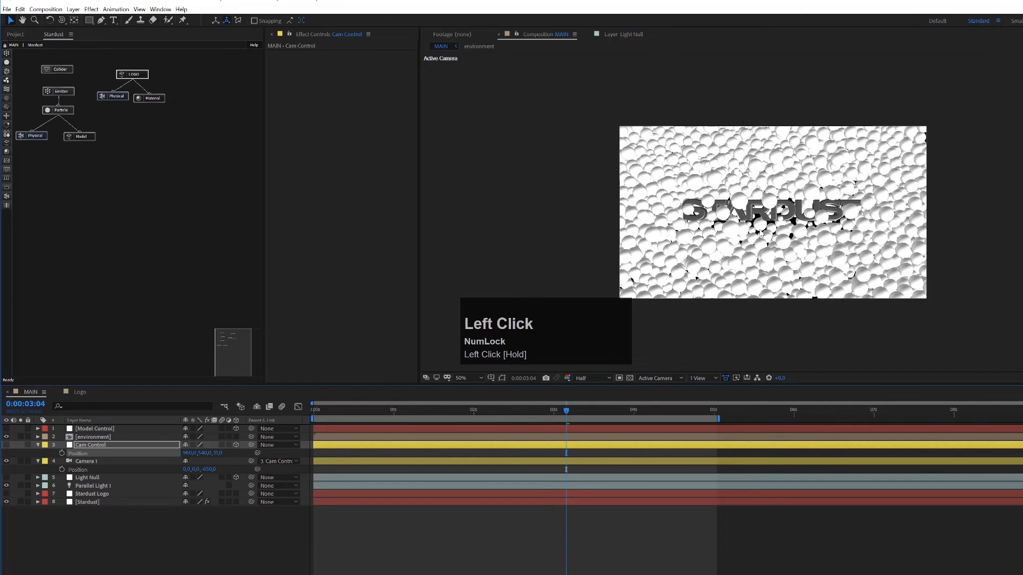
Scrub through the early part of the simulation and set the work area to start at 0:00:01:13.
click(464, 413)
drag(398, 417, 435, 452)
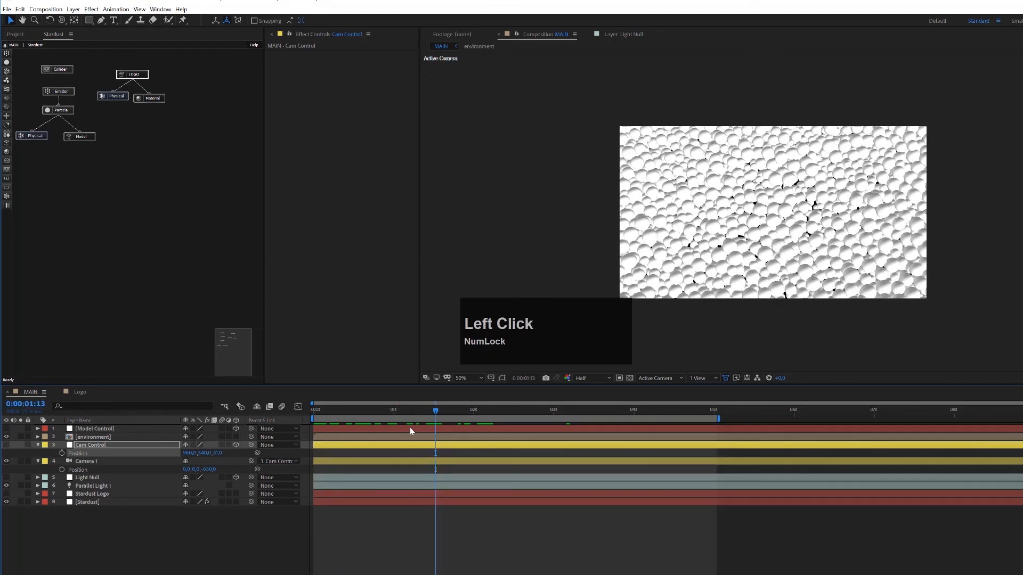
click(437, 410)
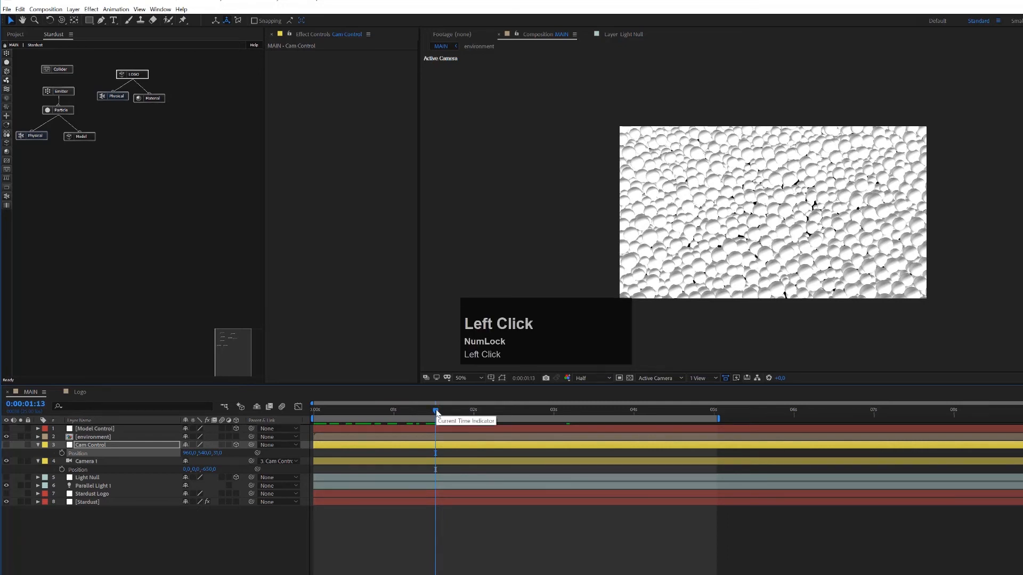
key(b)
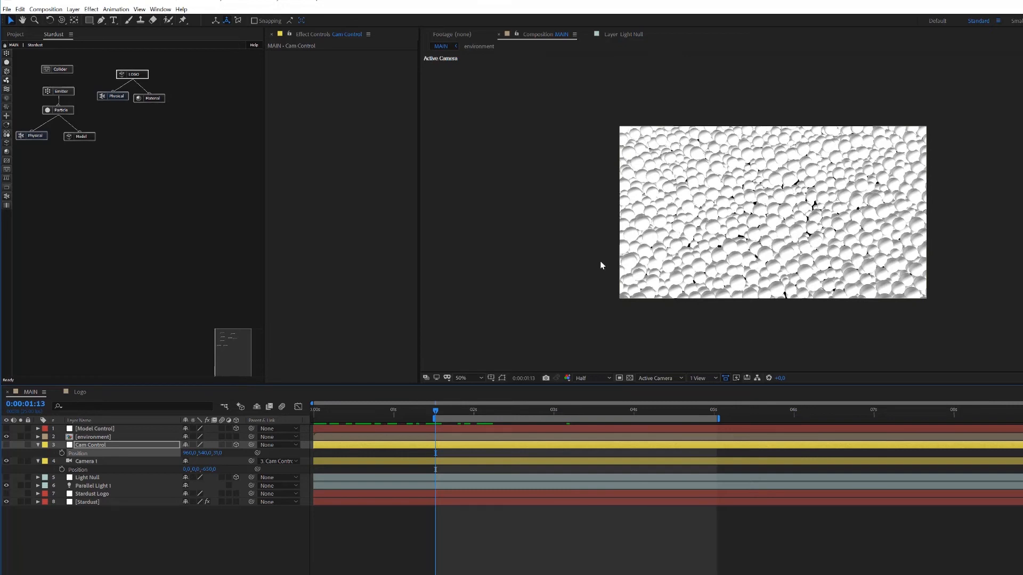
Set the Particle node's Particle Color to Random From Gradient.
click(66, 110)
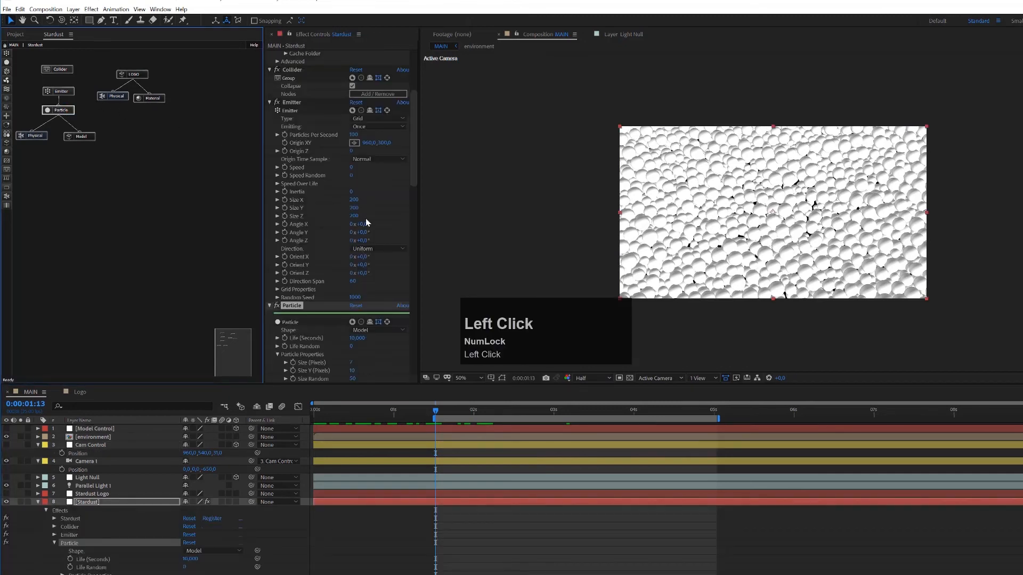
drag(412, 157, 414, 209)
click(385, 260)
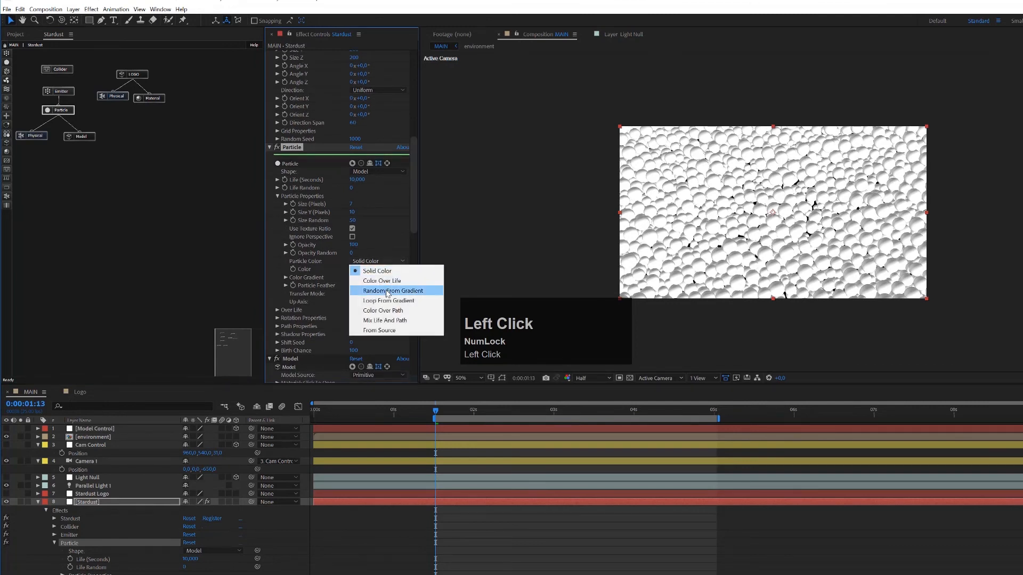
click(385, 290)
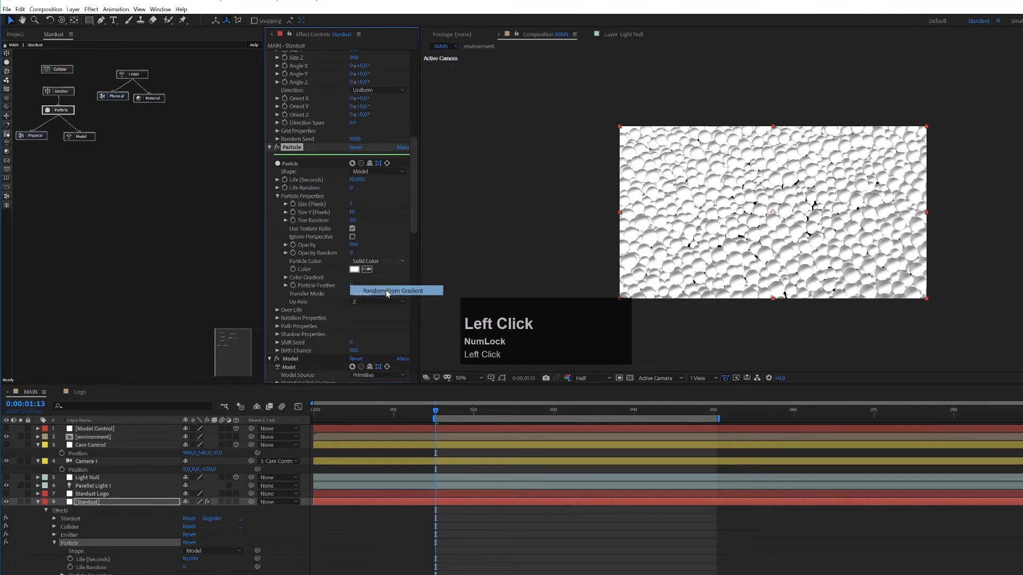
Apply the Color 10 preset to the particle Color Gradient and switch the gradient to Hold.
click(285, 277)
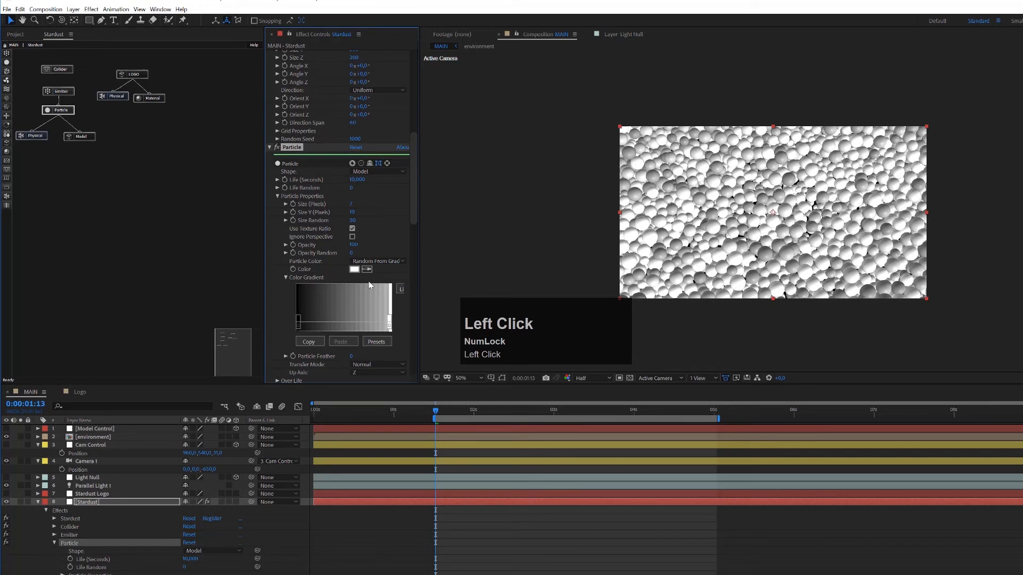
click(376, 342)
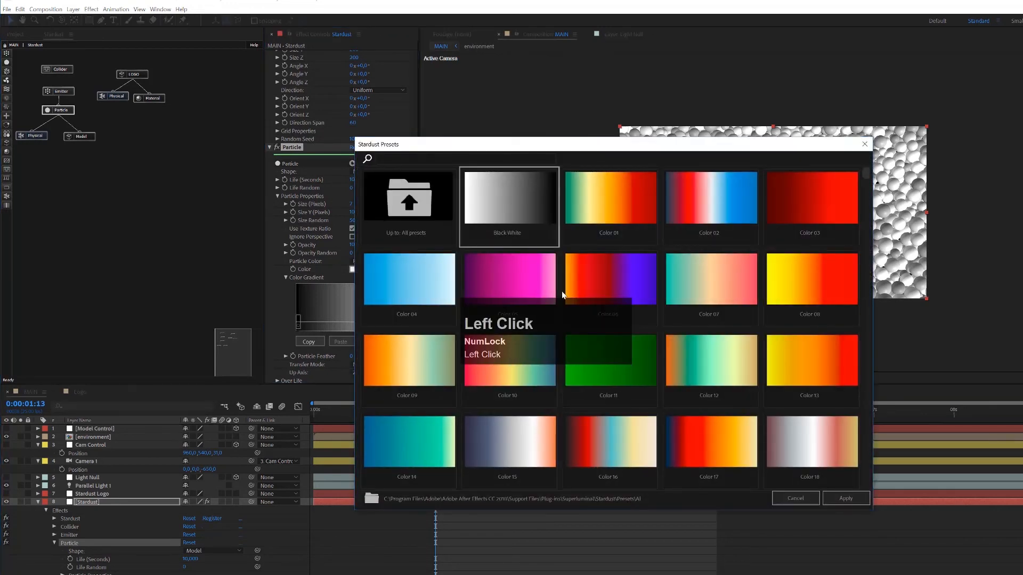
drag(631, 146, 899, 76)
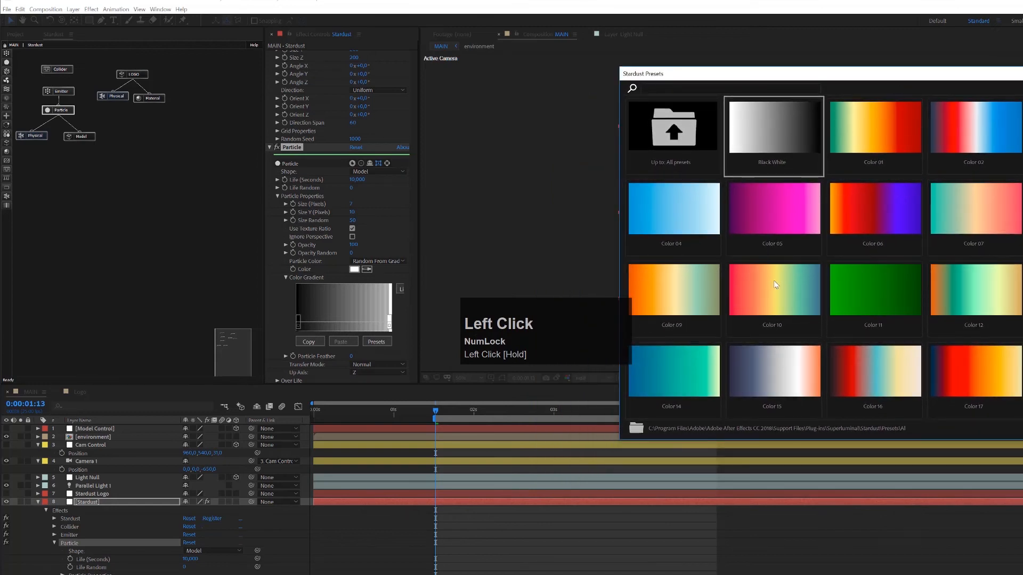
click(776, 286)
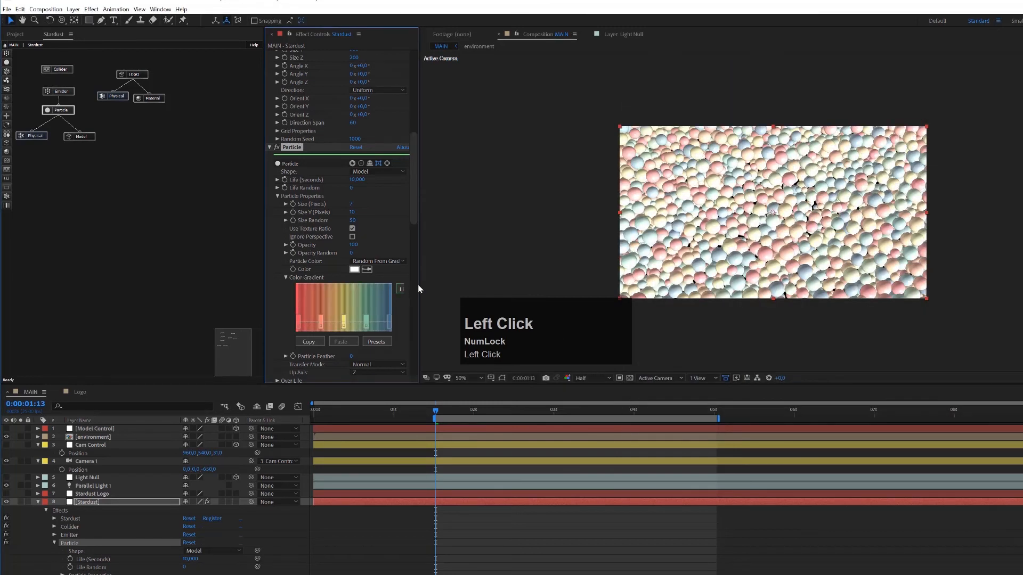
drag(419, 288, 449, 286)
click(410, 289)
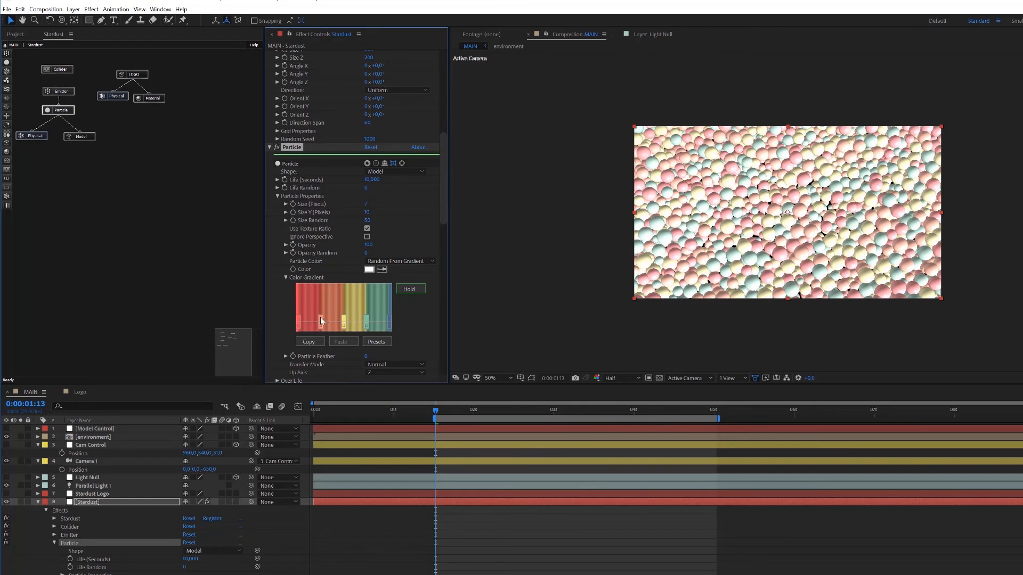
Add a Material node and connect it to the spheres' Model node.
key(Delete)
click(7, 151)
drag(40, 156, 83, 136)
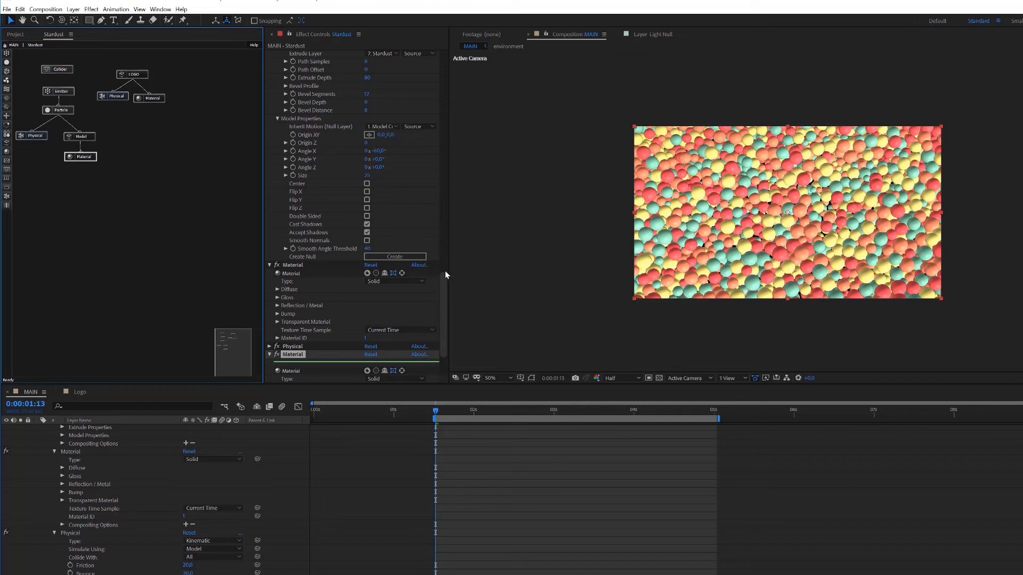
Reposition the stops of the Particle node's Color Gradient to give blue a wide band.
click(63, 109)
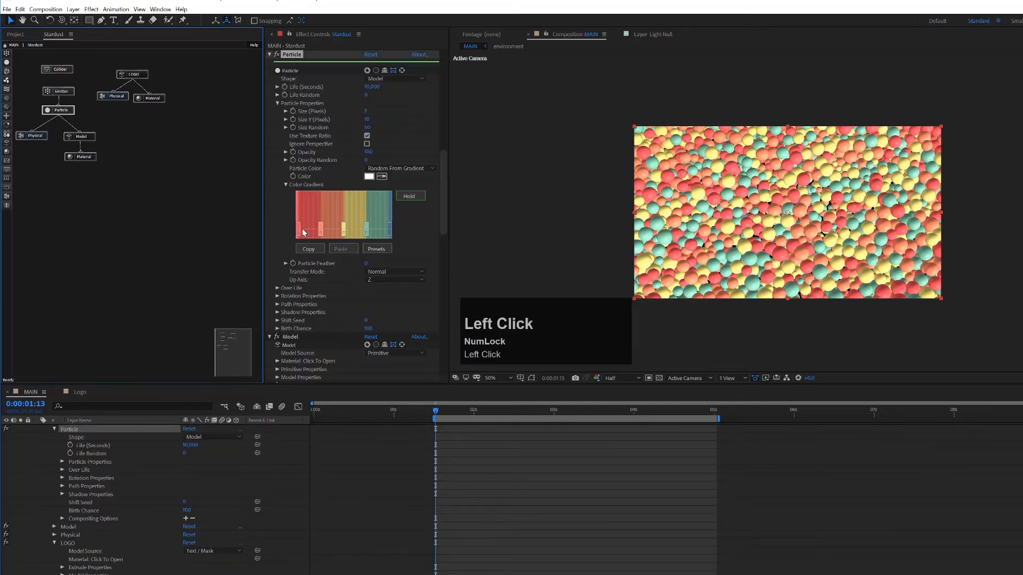
drag(321, 229, 367, 229)
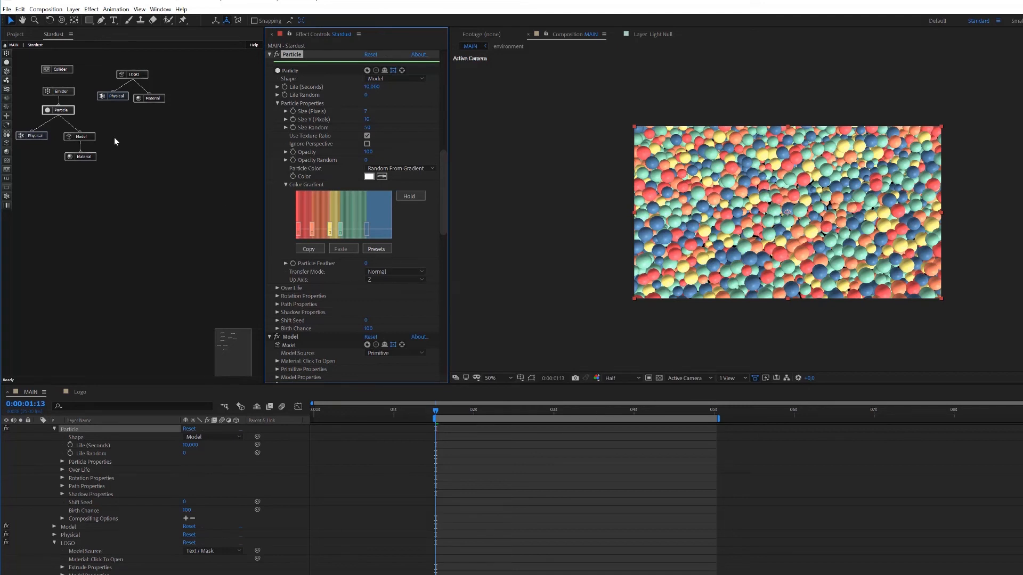
Set the Gloss Amount of the spheres' Material node to 65.
click(91, 157)
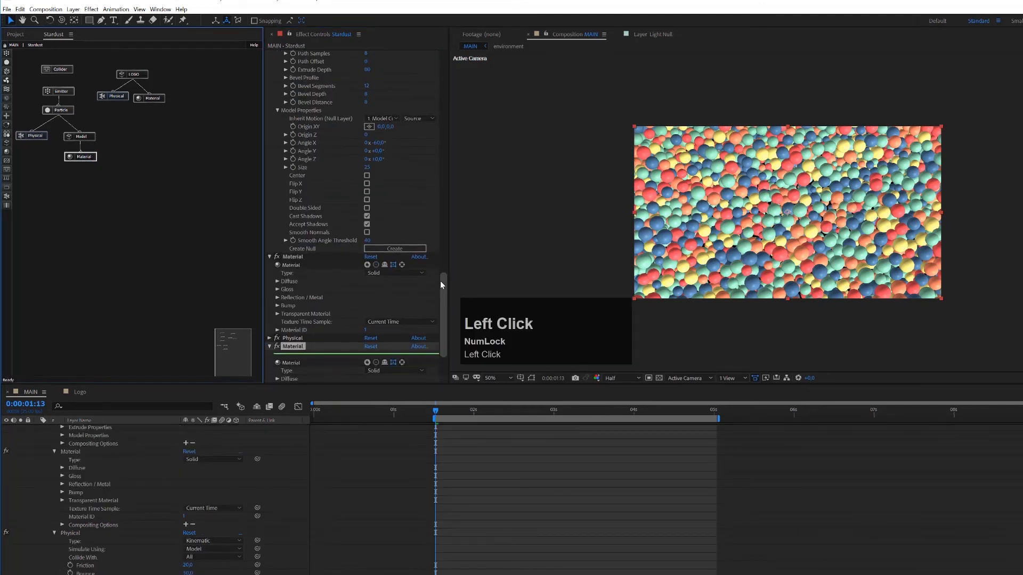
drag(443, 281, 446, 315)
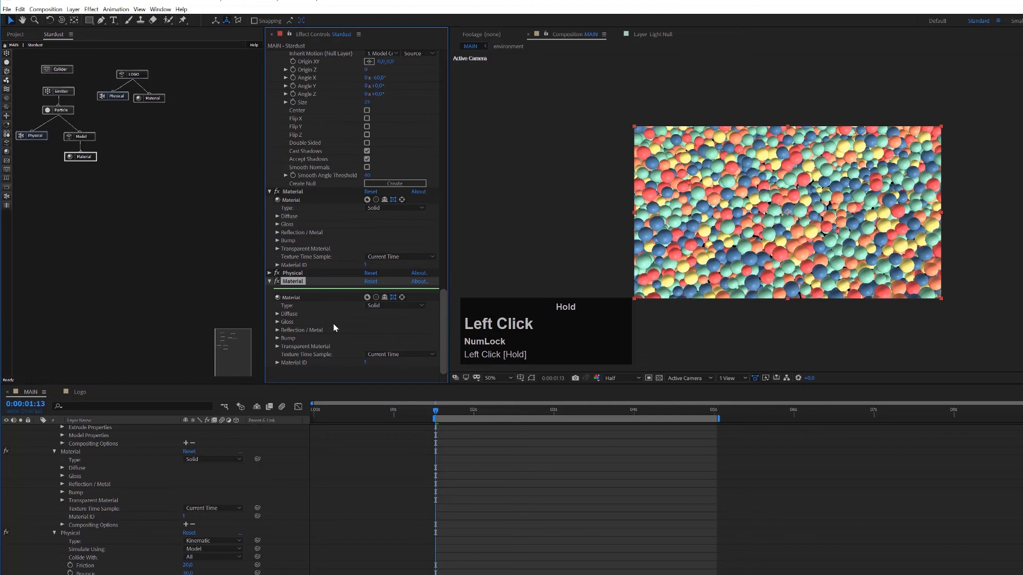
click(277, 321)
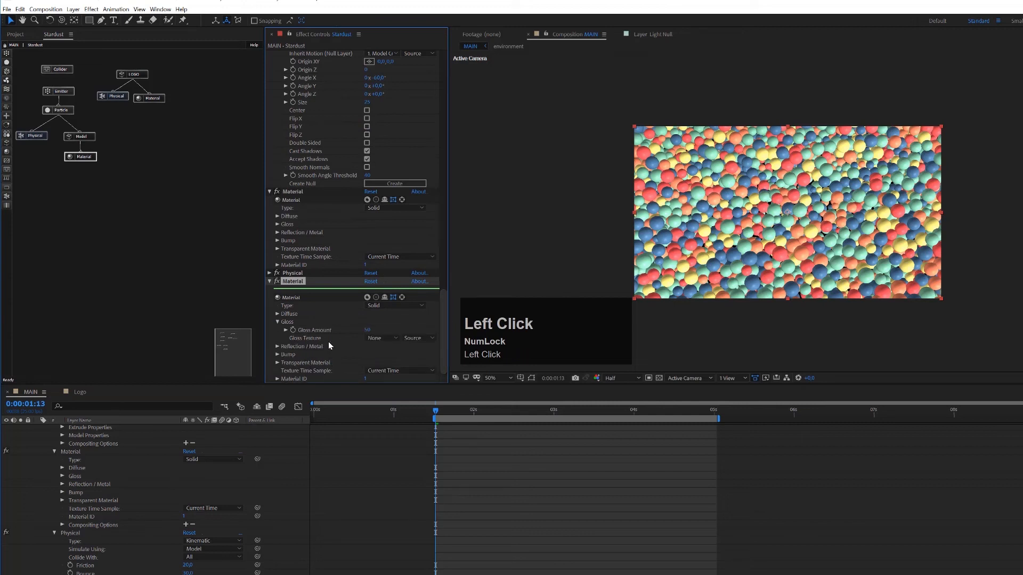
scroll(885, 228, up, 2)
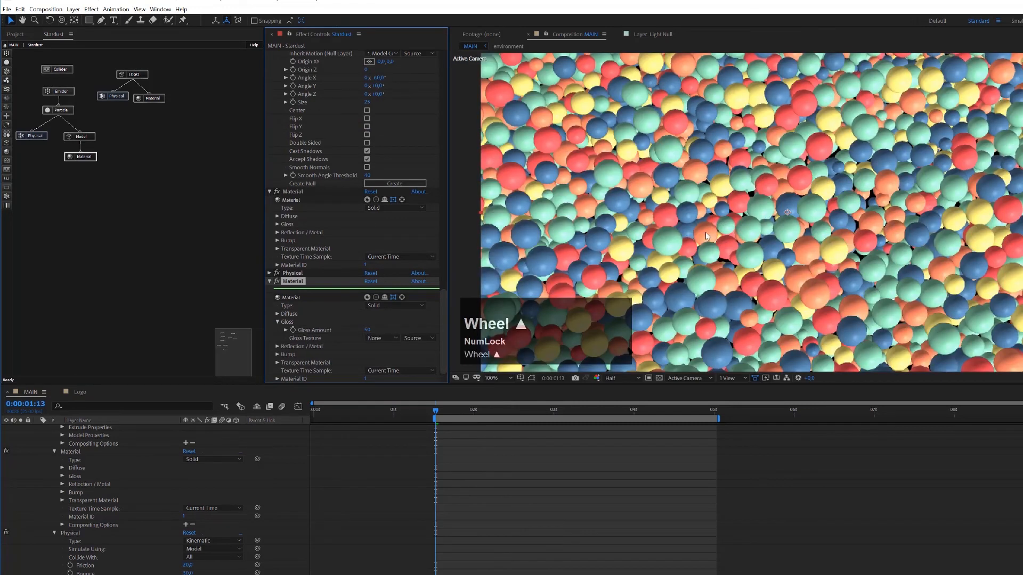
click(367, 331)
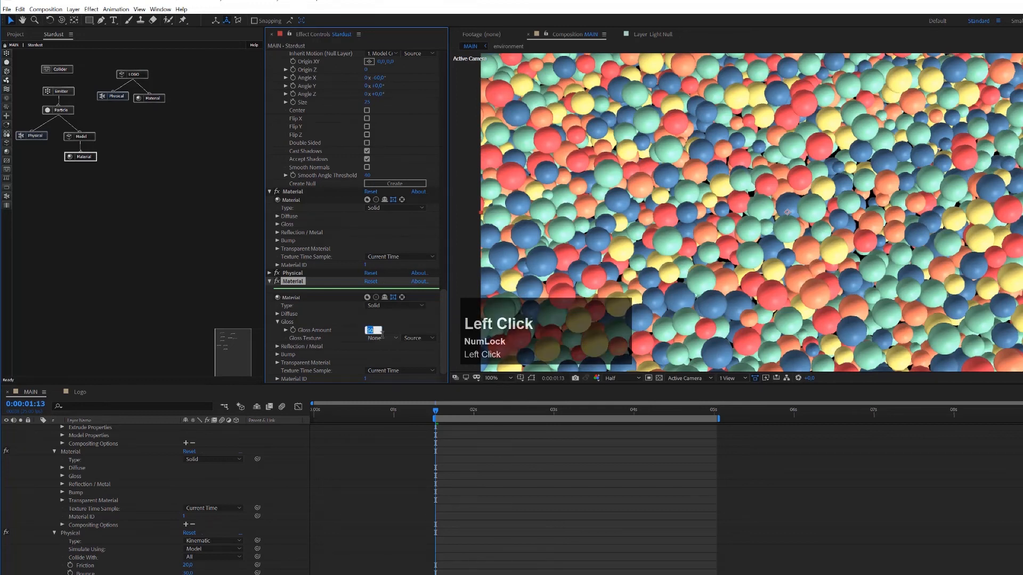
text(65)
key(Return)
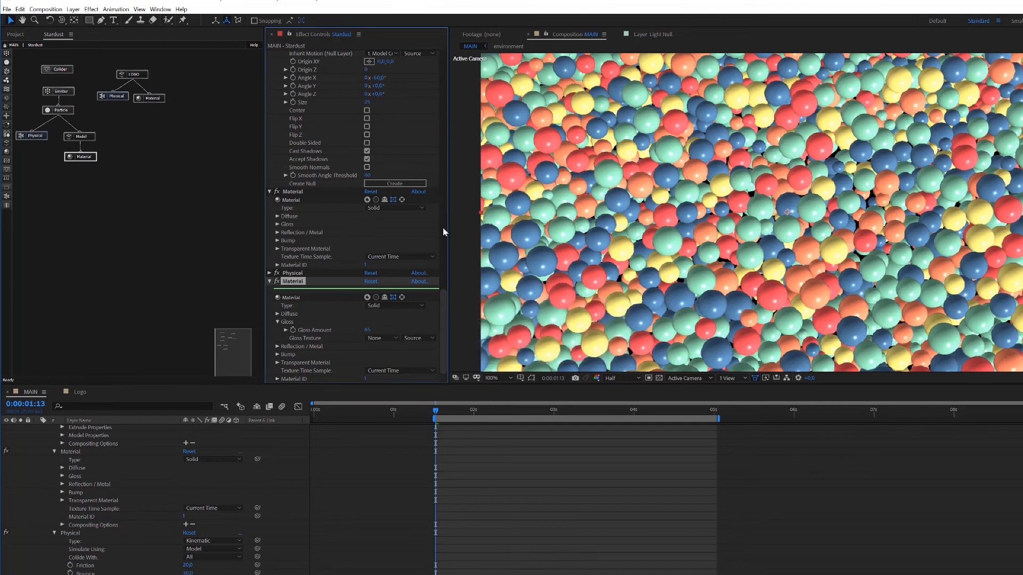
scroll(763, 208, down, 2)
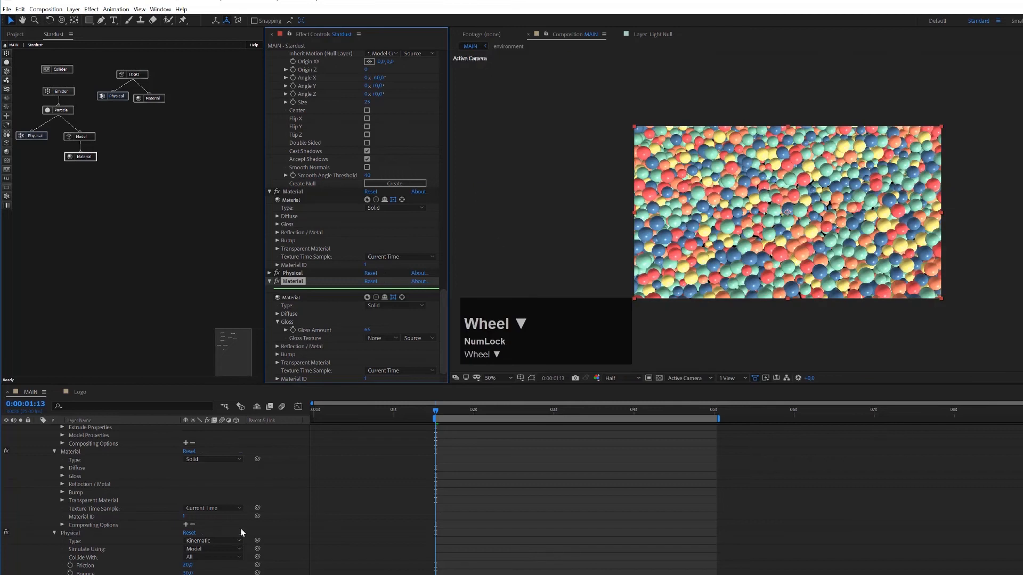
Show the MAIN composition in the 4 Views layout and duplicate the Parallel Light 1 layer.
click(733, 377)
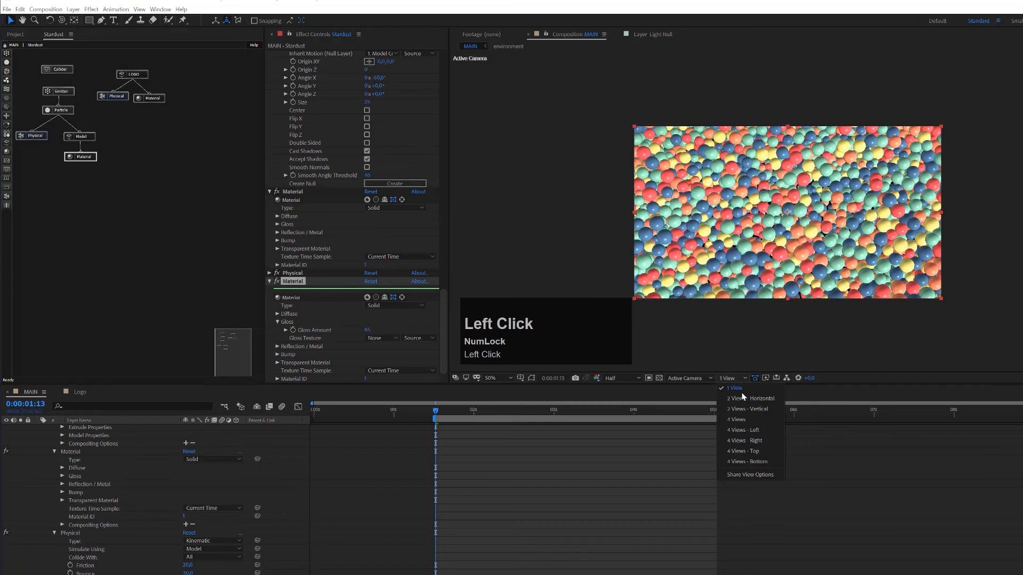
click(752, 420)
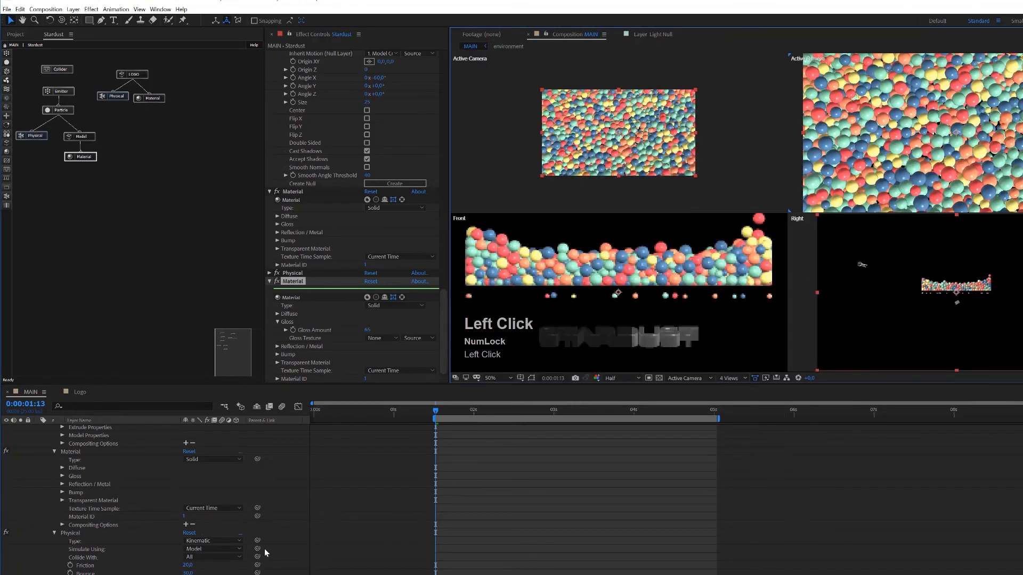
scroll(265, 548, up, 3)
scroll(264, 548, up, 2)
click(283, 516)
key(u)
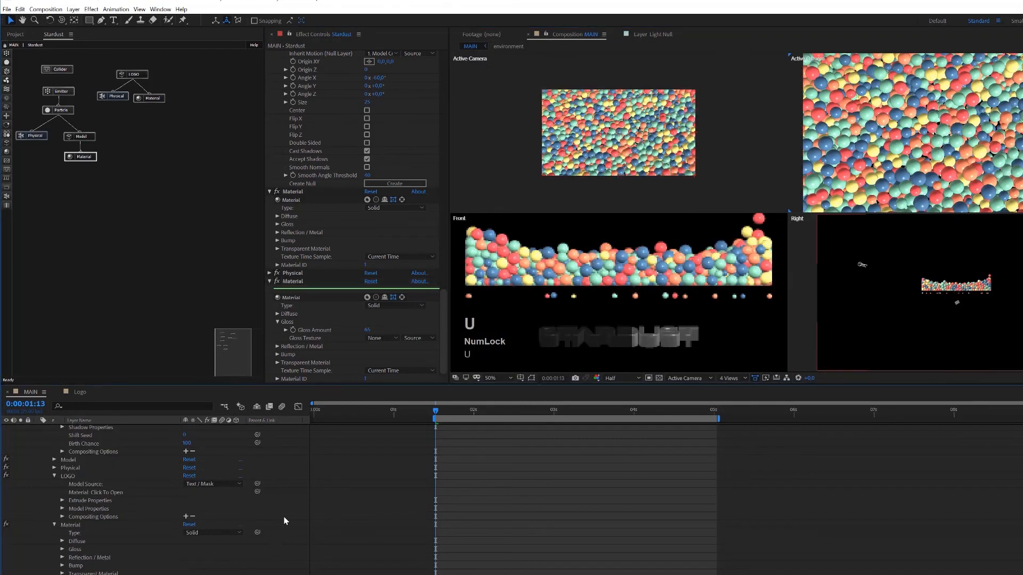
click(97, 476)
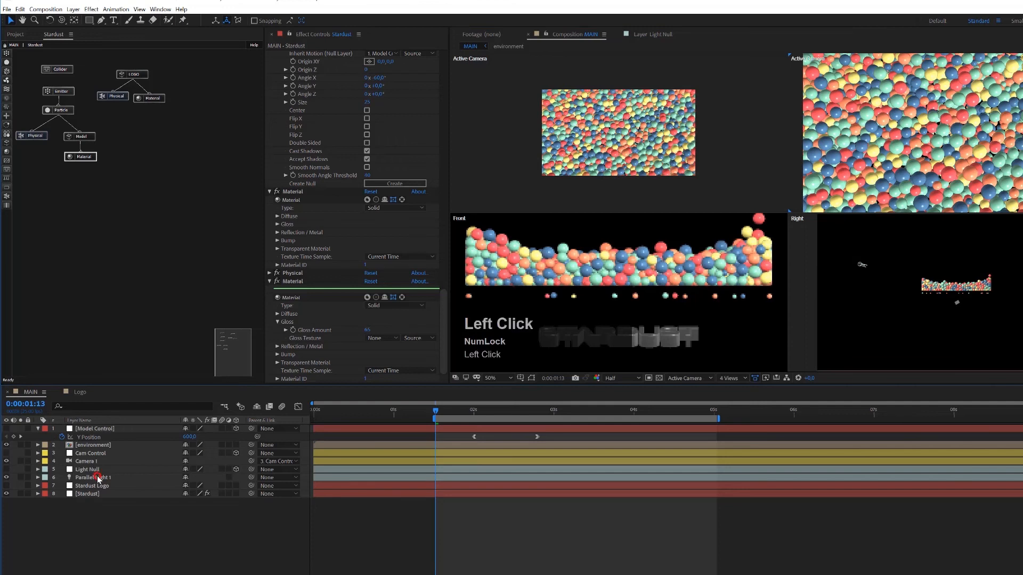
key(ctrl+d)
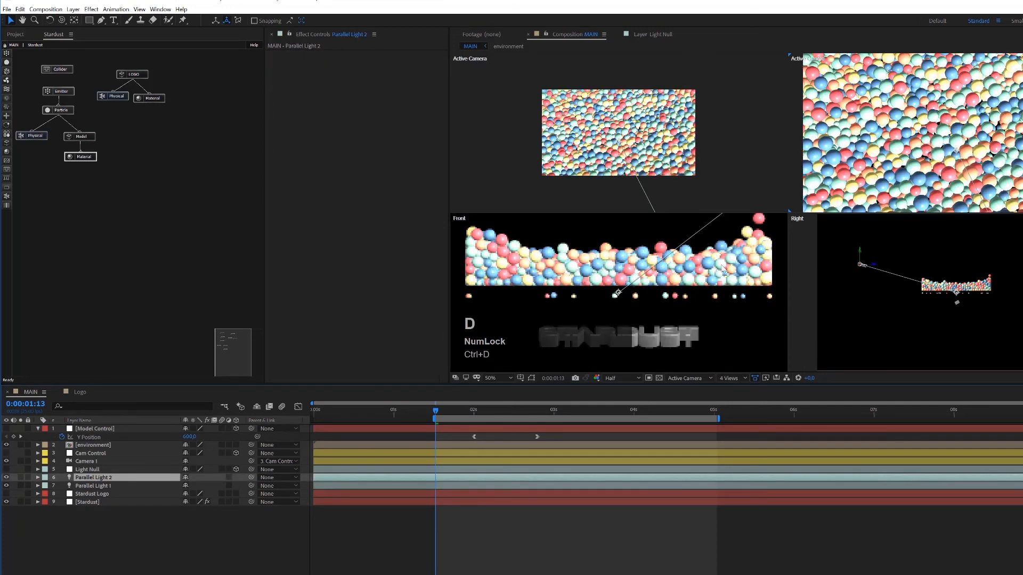
Move Parallel Light 2 along Z to the opposite side of the sphere bed, and shift it sideways to the scene's left.
scroll(641, 178, down, 2)
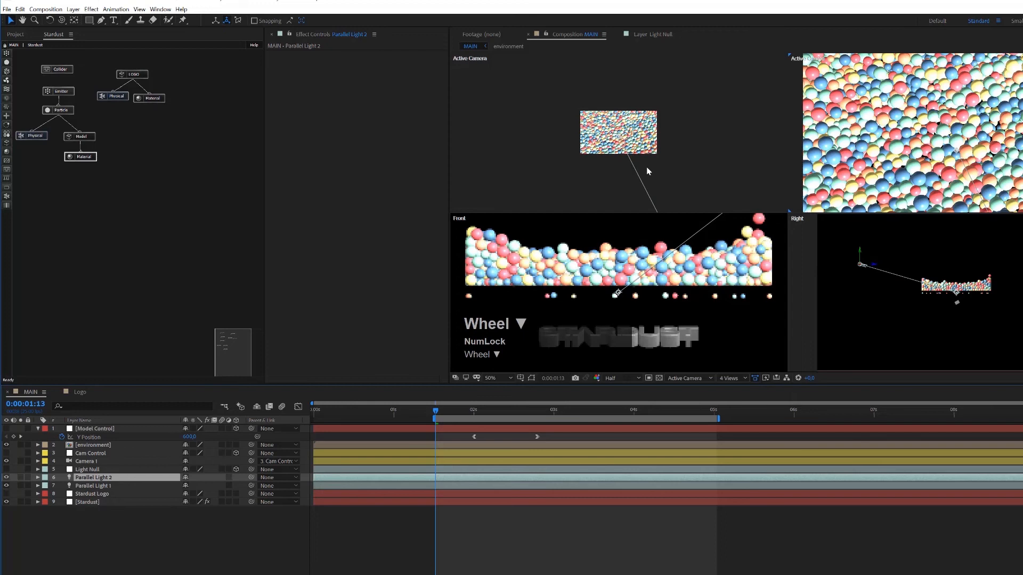
scroll(647, 171, down, 5)
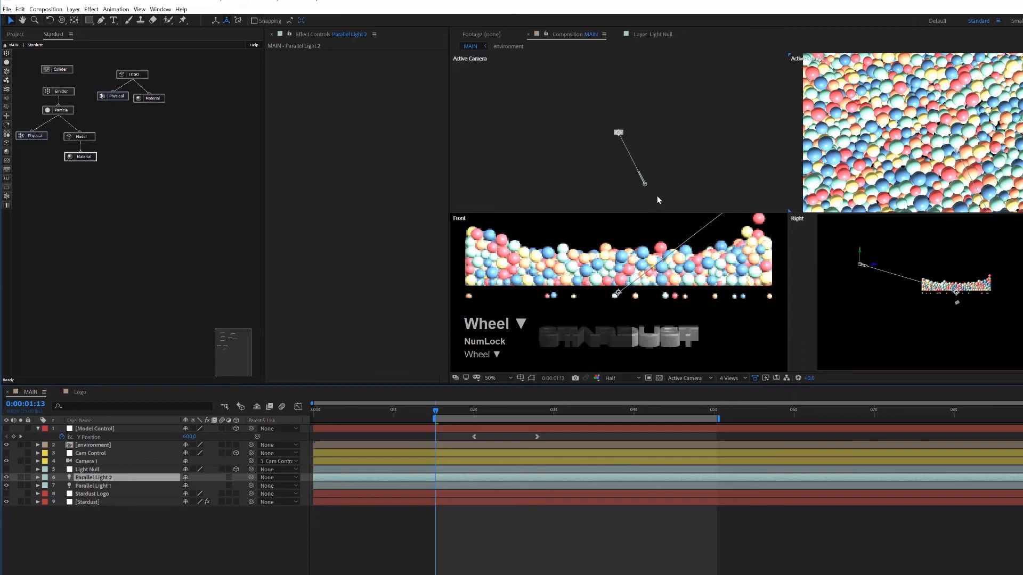
click(90, 477)
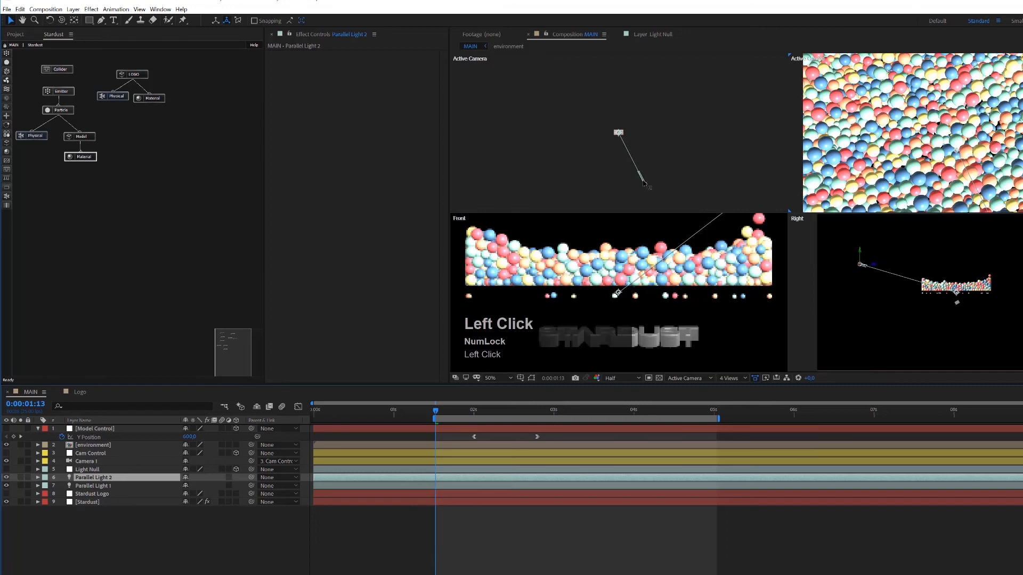
scroll(647, 190, up, 2)
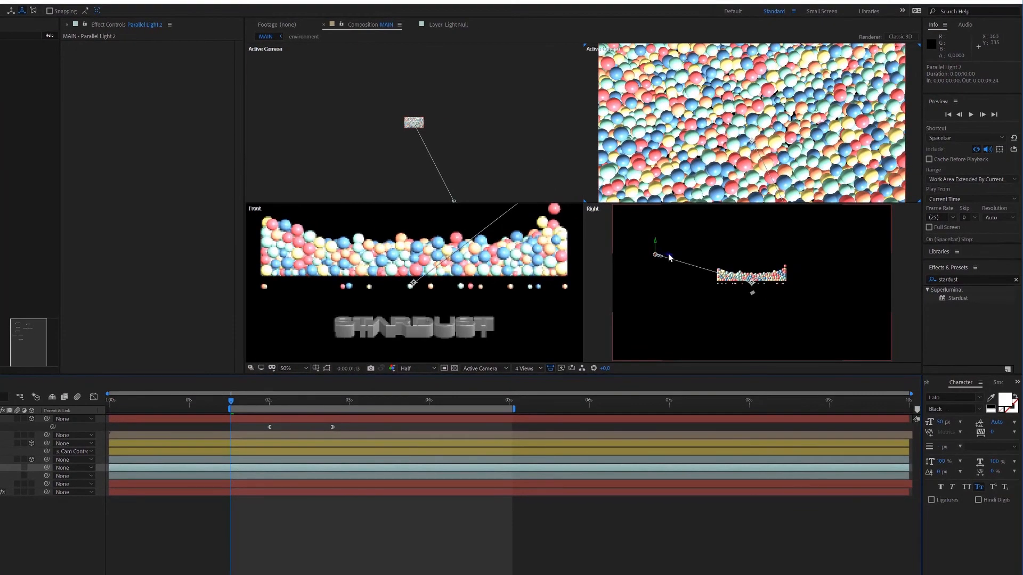
drag(670, 258, 828, 254)
scroll(410, 117, up, 5)
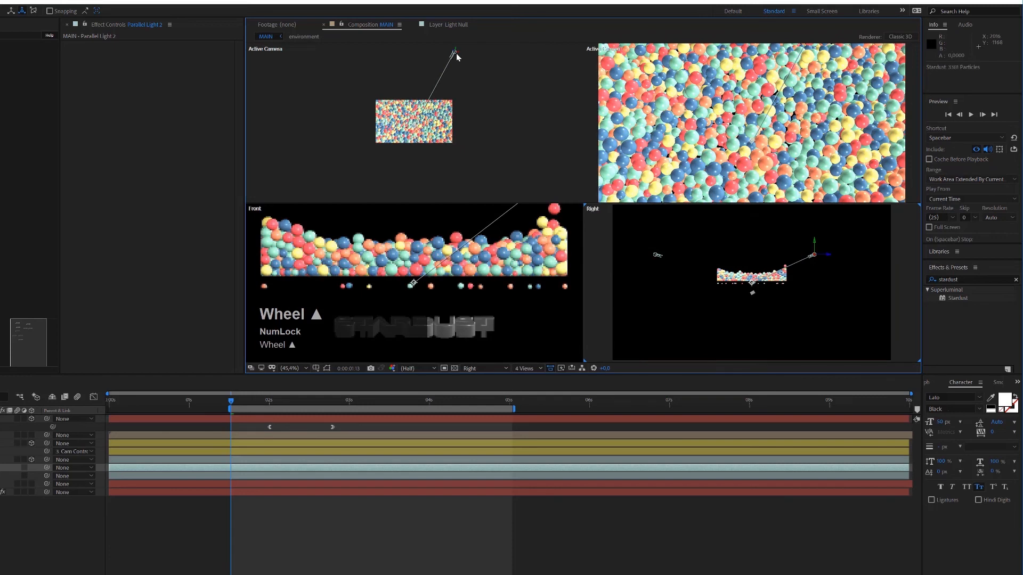
drag(456, 56, 429, 56)
Set the light color of Parallel Light 2 to a pale blue with 27% saturation and 100% brightness.
click(97, 469)
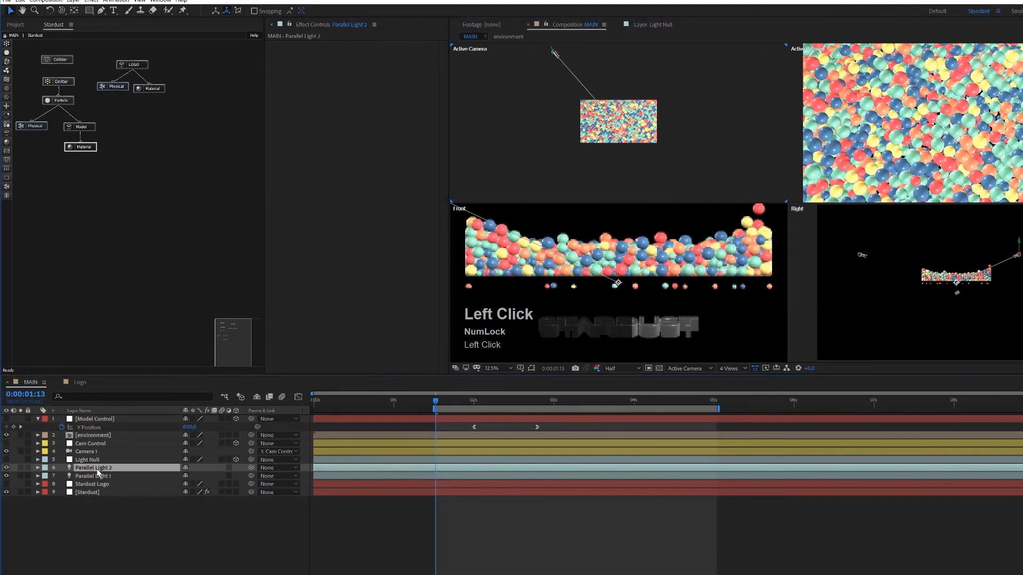
key(a)
key(a)
click(188, 492)
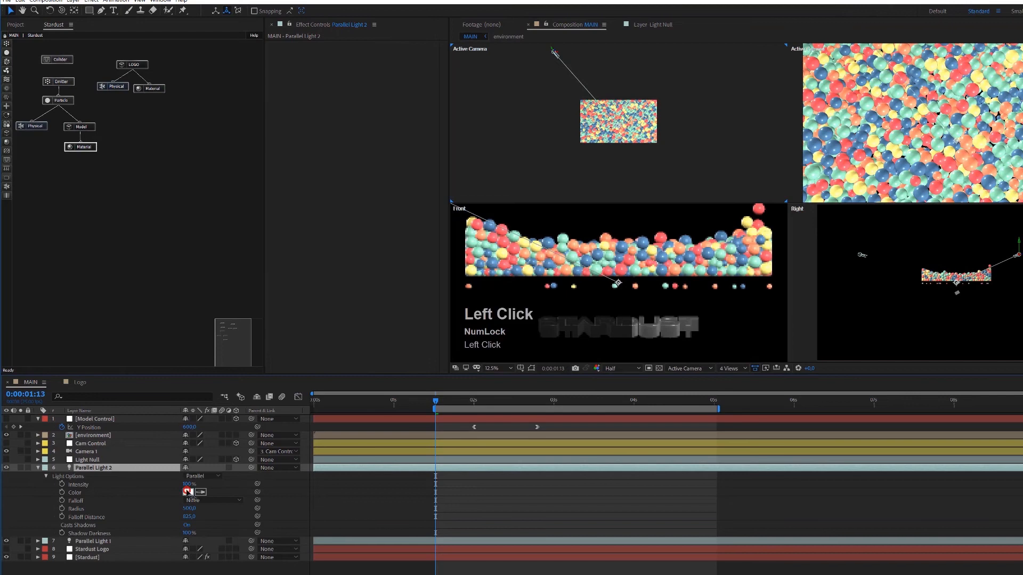
click(147, 88)
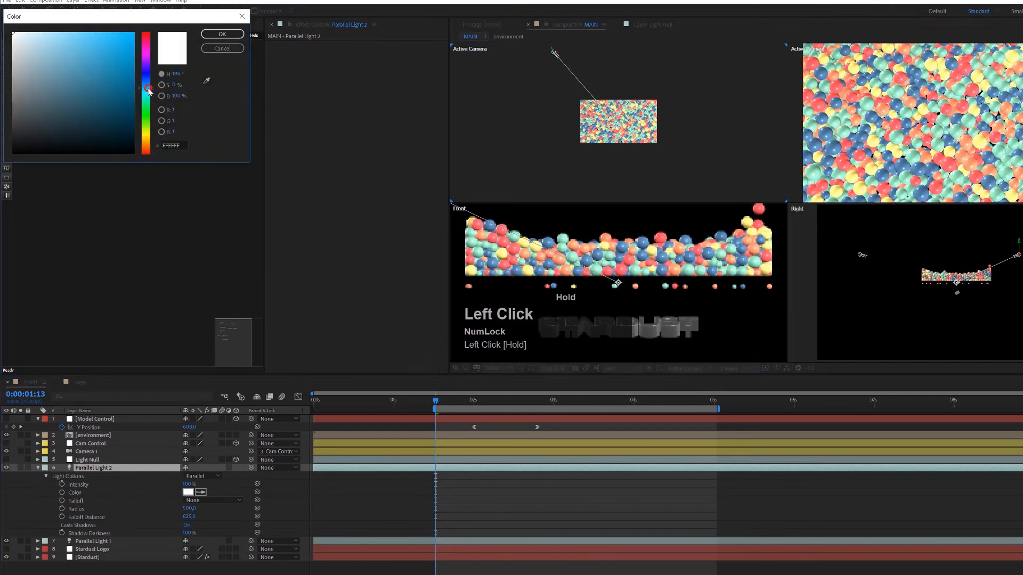
mouse_move(53, 32)
mouse_down()
mouse_move(46, 29)
mouse_move(55, 31)
mouse_up()
click(222, 33)
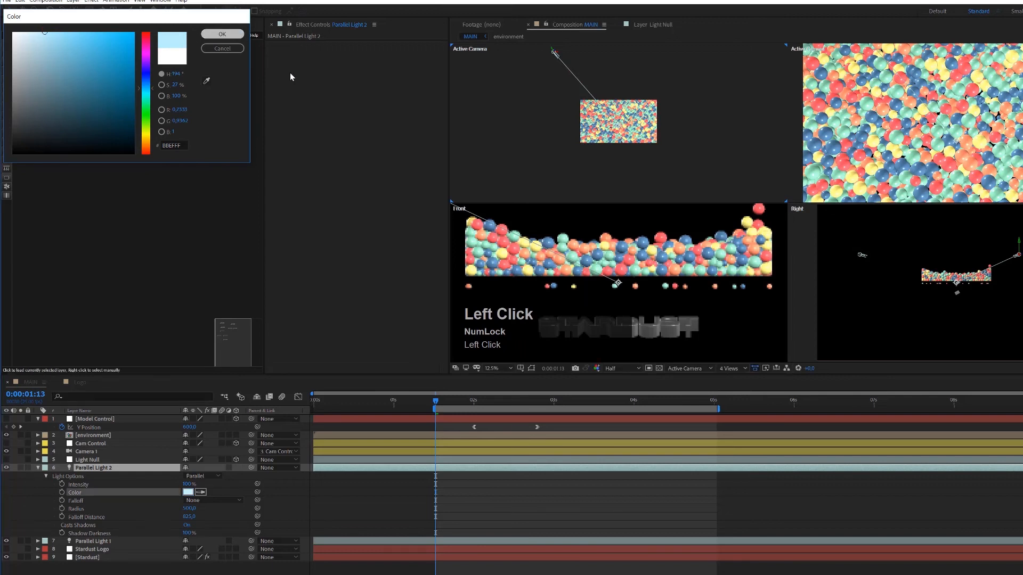
Set the light color of Parallel Light 1 to a warm cream, FAEAC4.
click(90, 540)
key(a)
key(a)
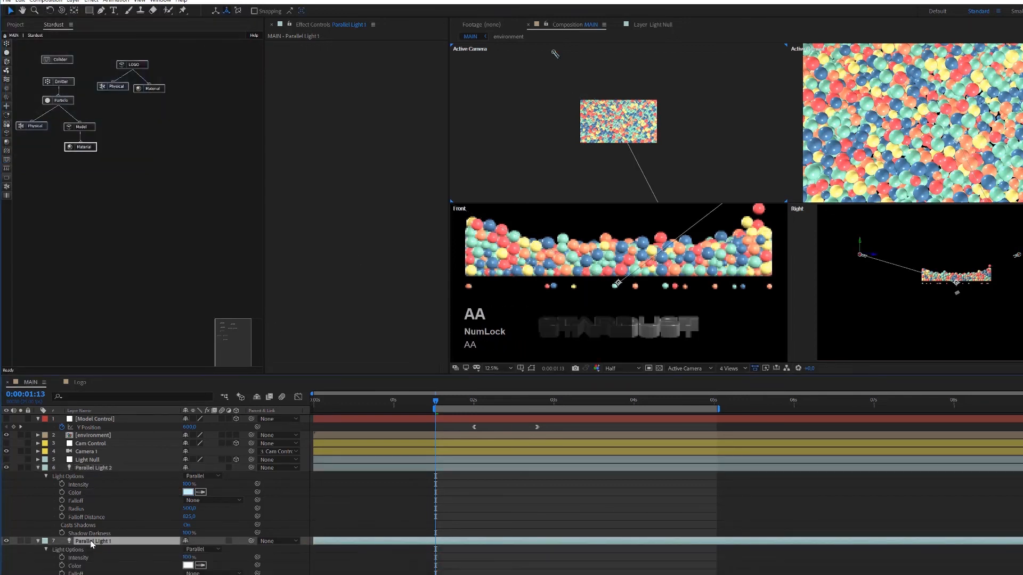
click(189, 565)
drag(149, 133, 149, 143)
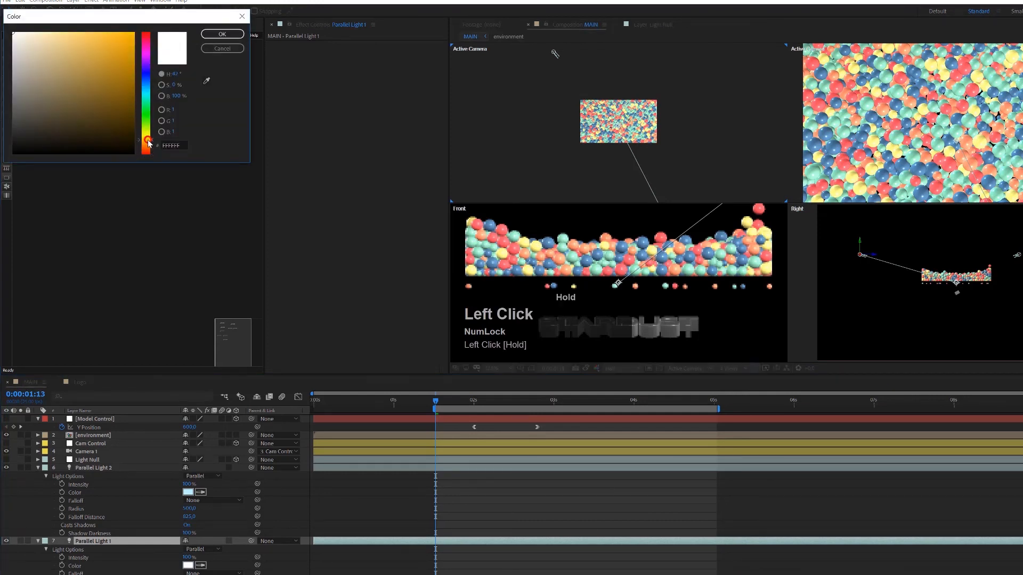
click(39, 34)
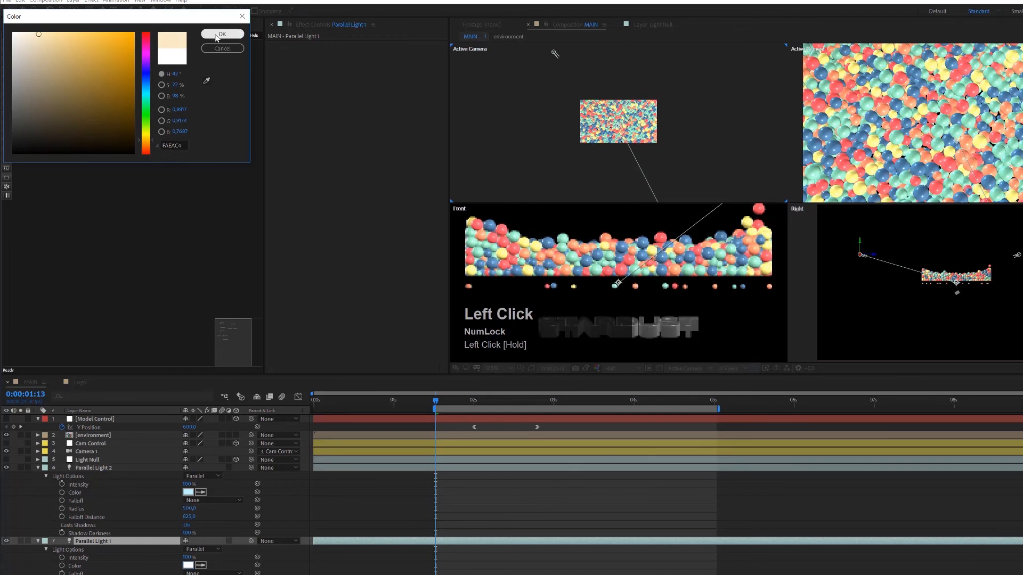
key(Return)
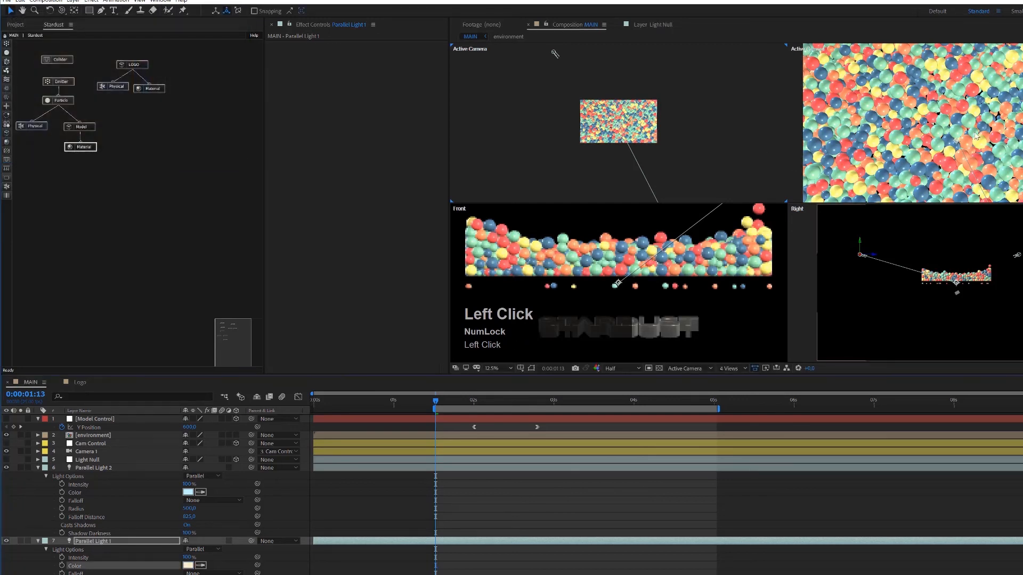
Return the composition to the 1 View layout and collapse the properties of both parallel lights.
click(698, 366)
click(728, 368)
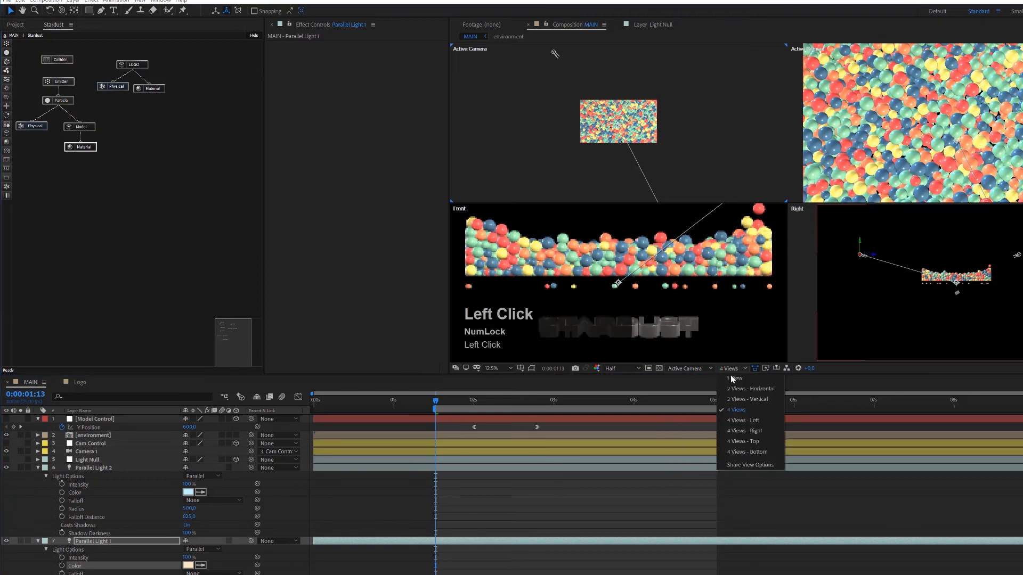
click(734, 379)
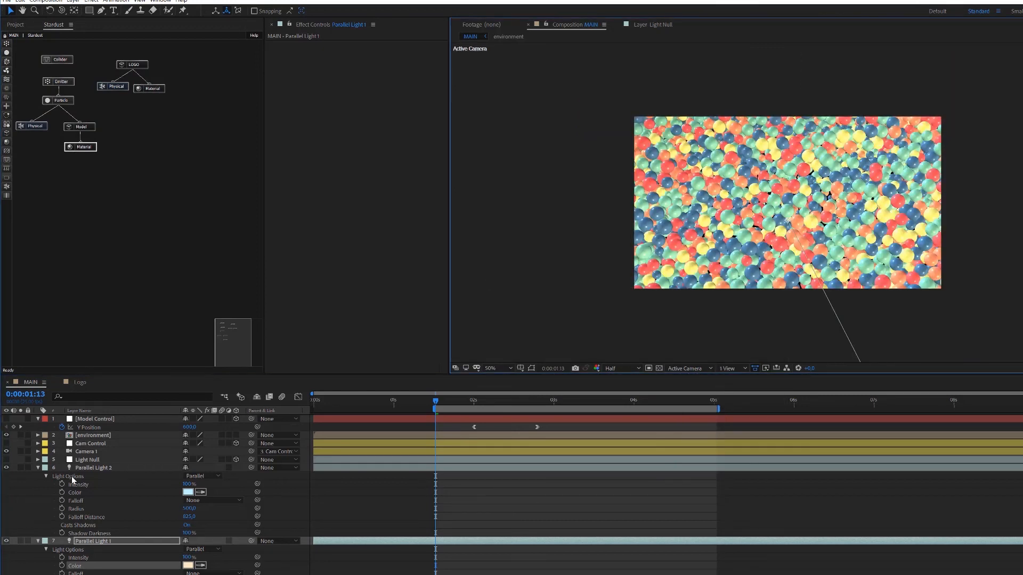
click(39, 468)
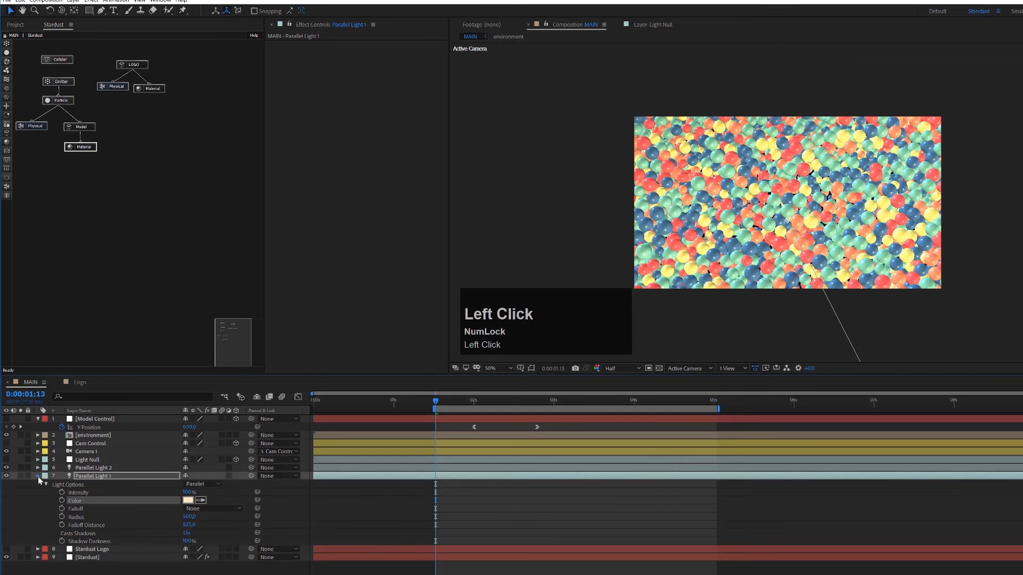
click(38, 476)
Turn on Ambient Occlusion in the Render Settings of the Stardust effect.
click(94, 491)
key(e)
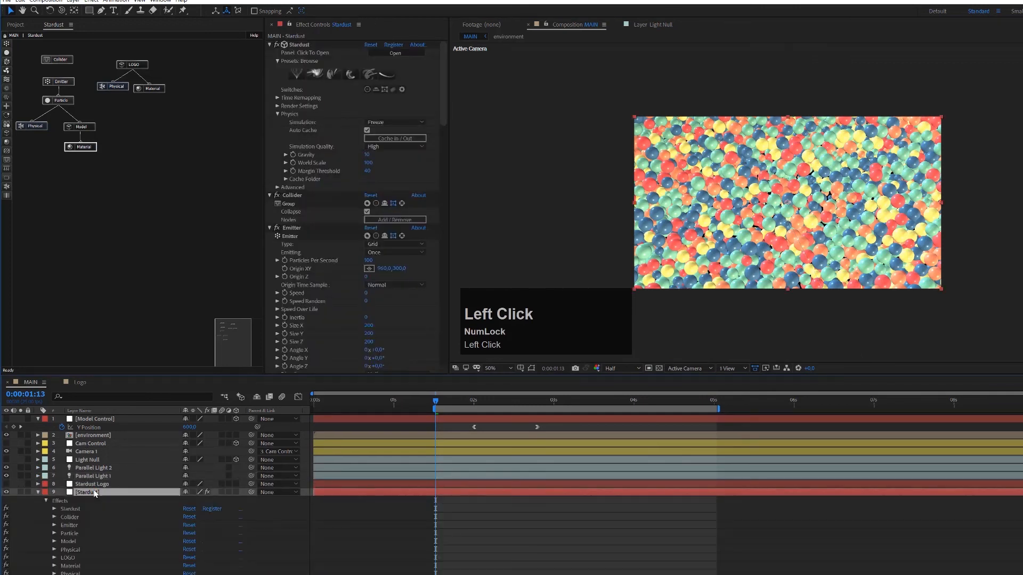
click(277, 106)
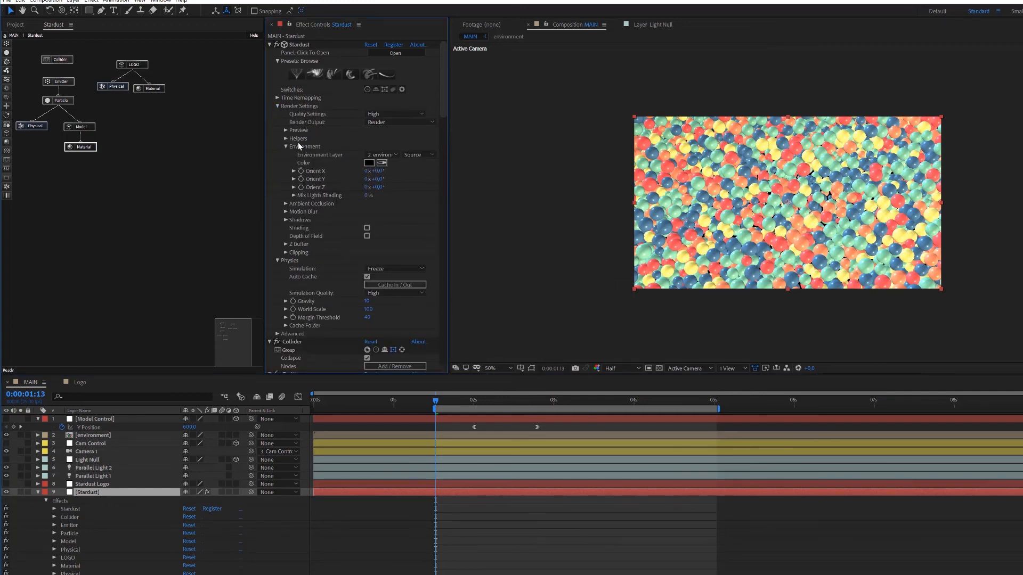
click(284, 204)
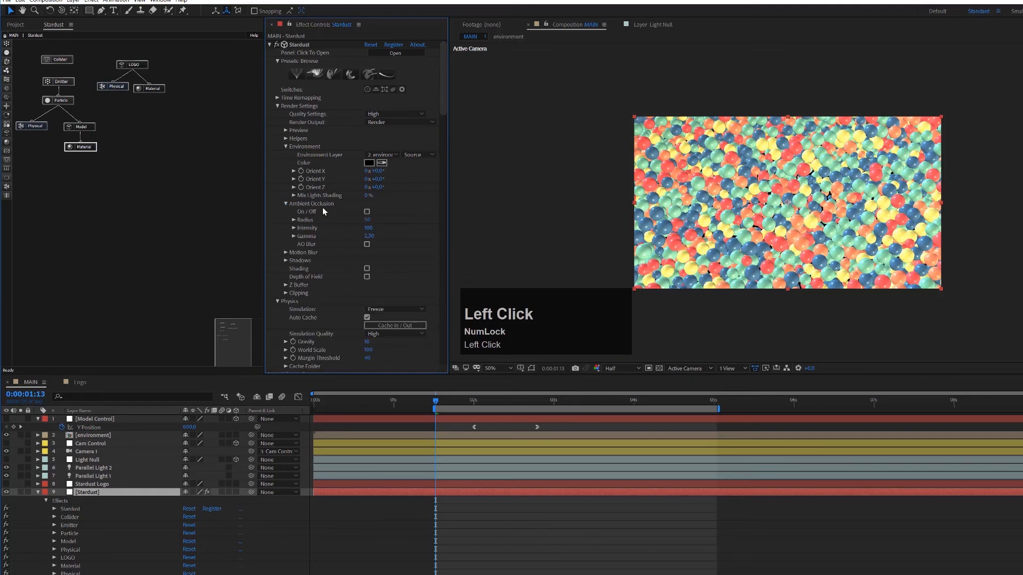
click(367, 213)
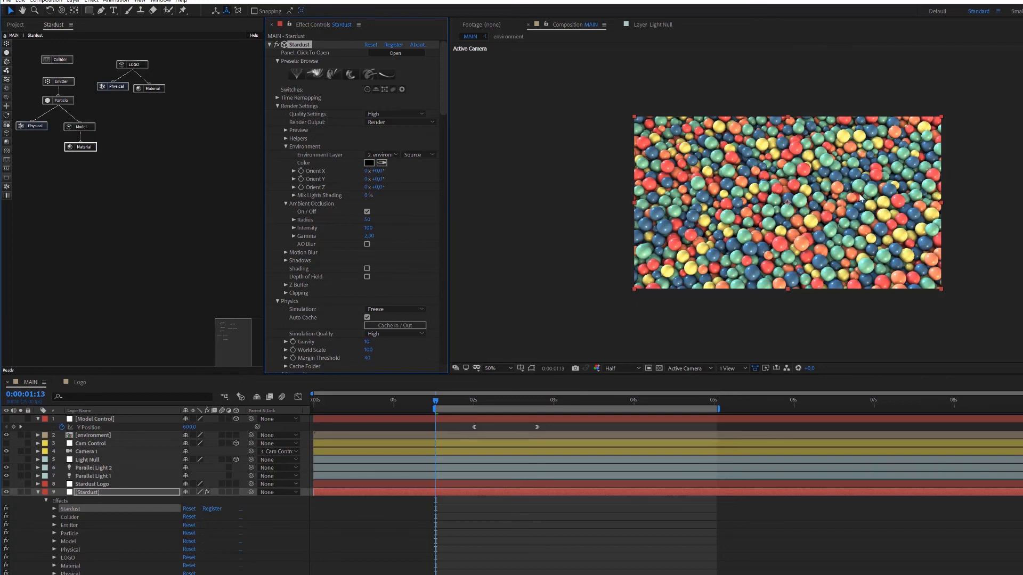
scroll(831, 203, up, 2)
scroll(824, 205, down, 1)
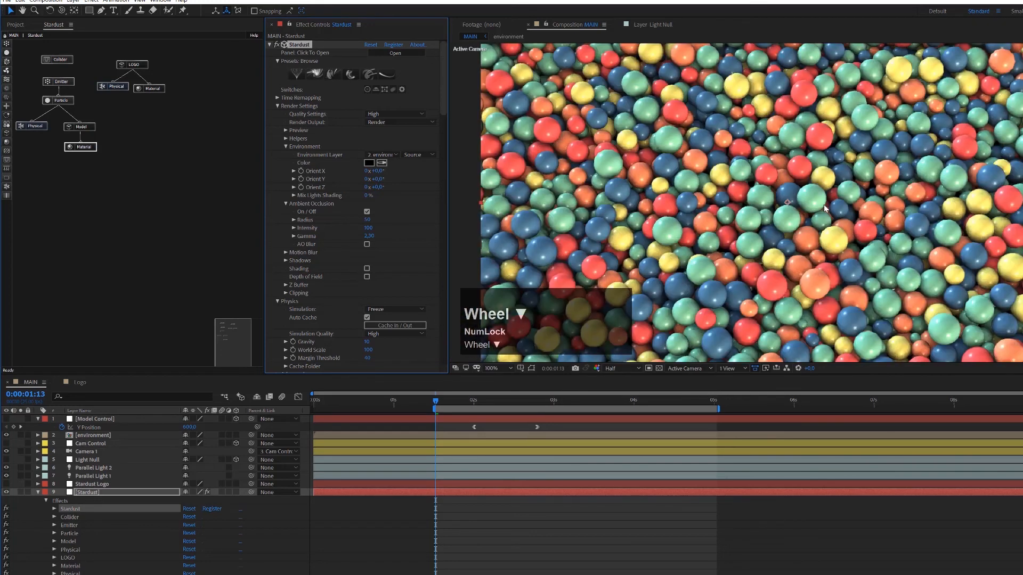
scroll(829, 196, down, 2)
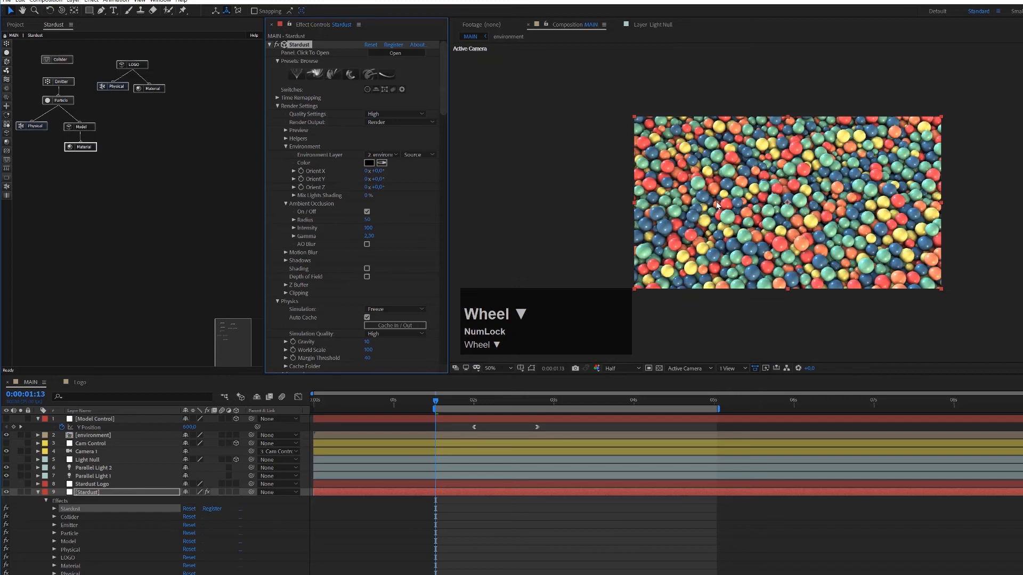
Set the Ambient Occlusion Intensity to 60.
click(369, 228)
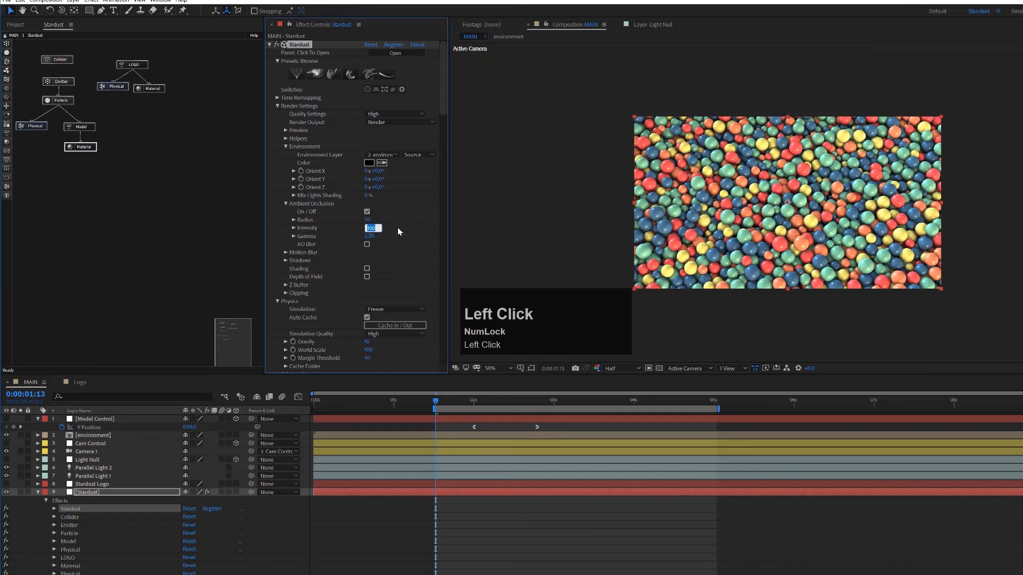
text(60)
key(Return)
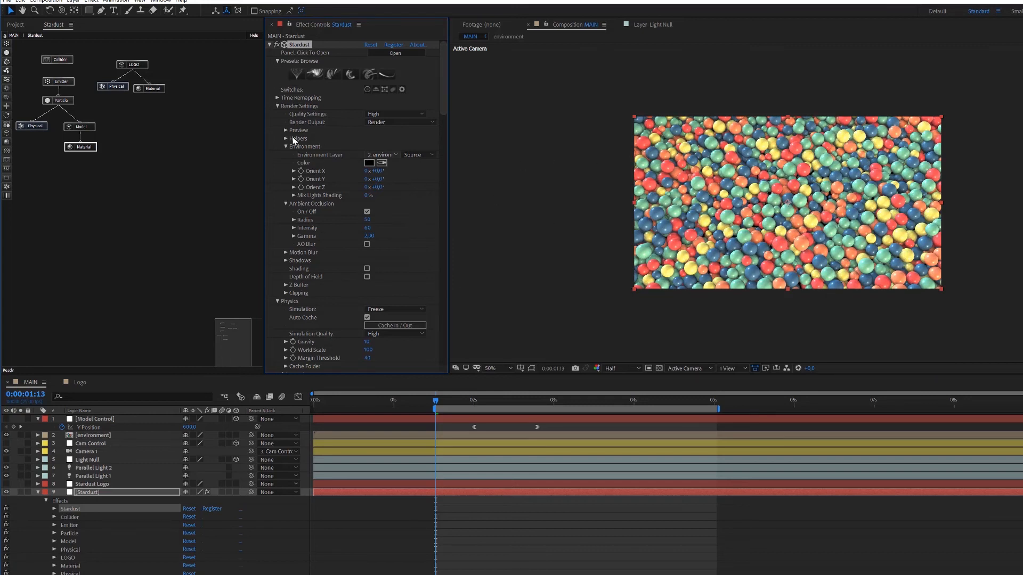
Turn on Shadows in the Stardust Render Settings and inspect the shaded spheres up close.
click(286, 261)
click(366, 269)
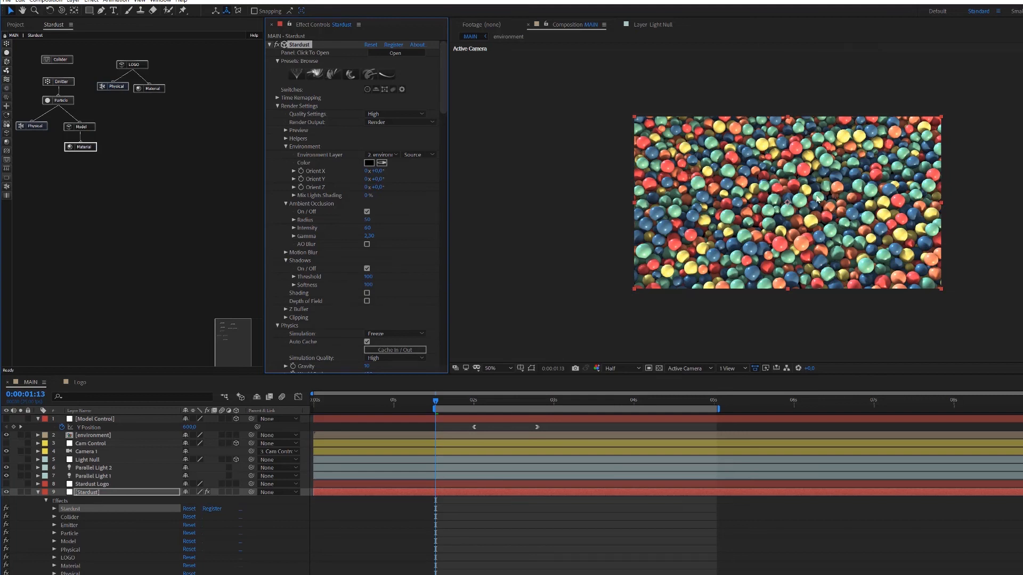
scroll(817, 199, up, 2)
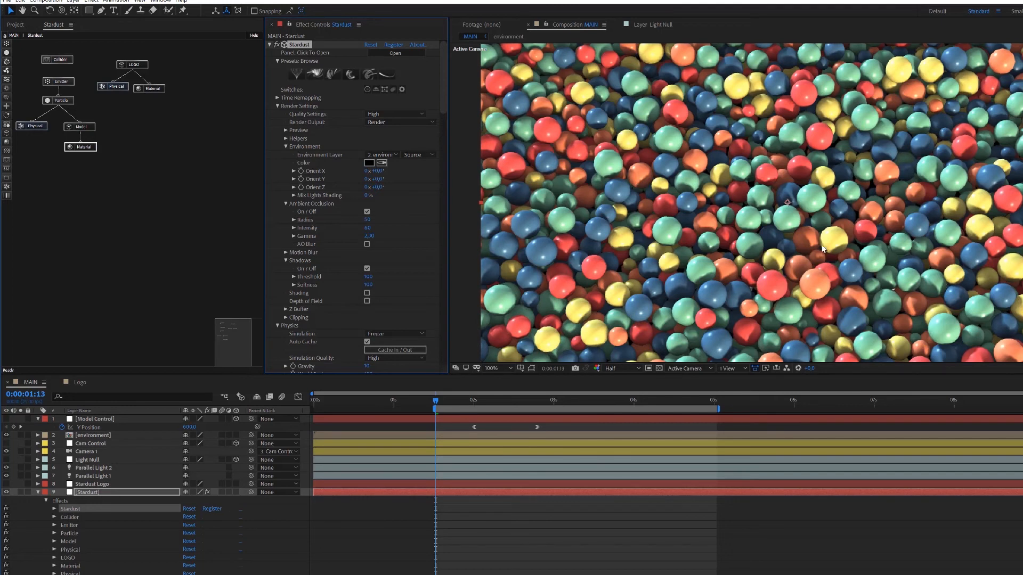
scroll(814, 232, down, 2)
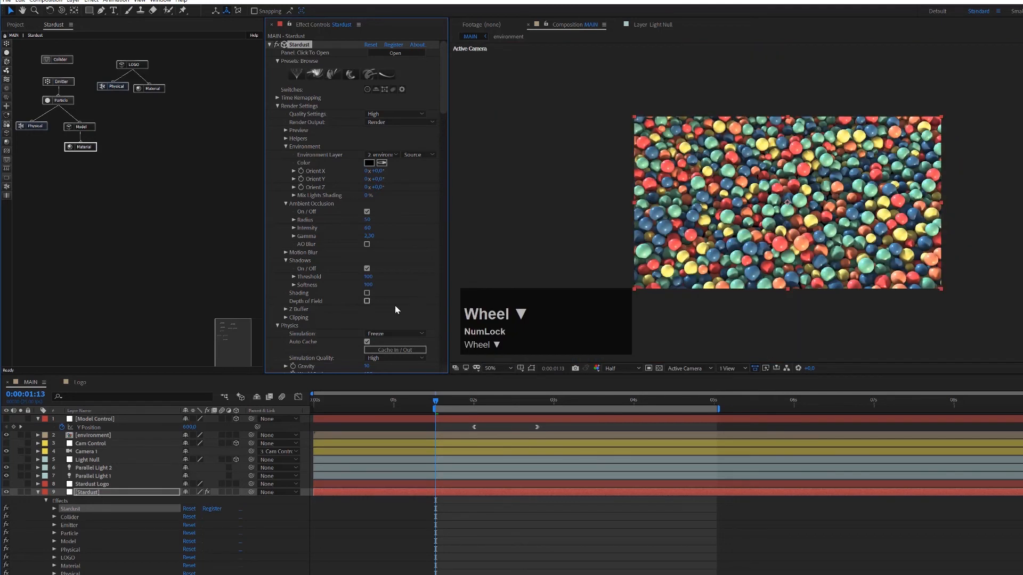
Switch the composition to 4 Views and move Parallel Light 1 higher above the spheres along its Y axis in the Right view.
click(743, 367)
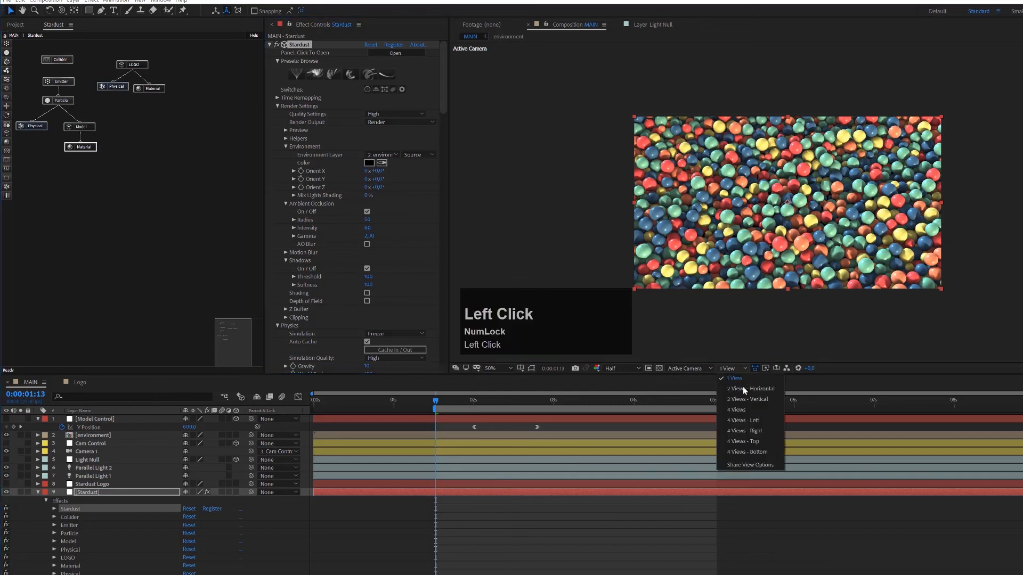
click(743, 410)
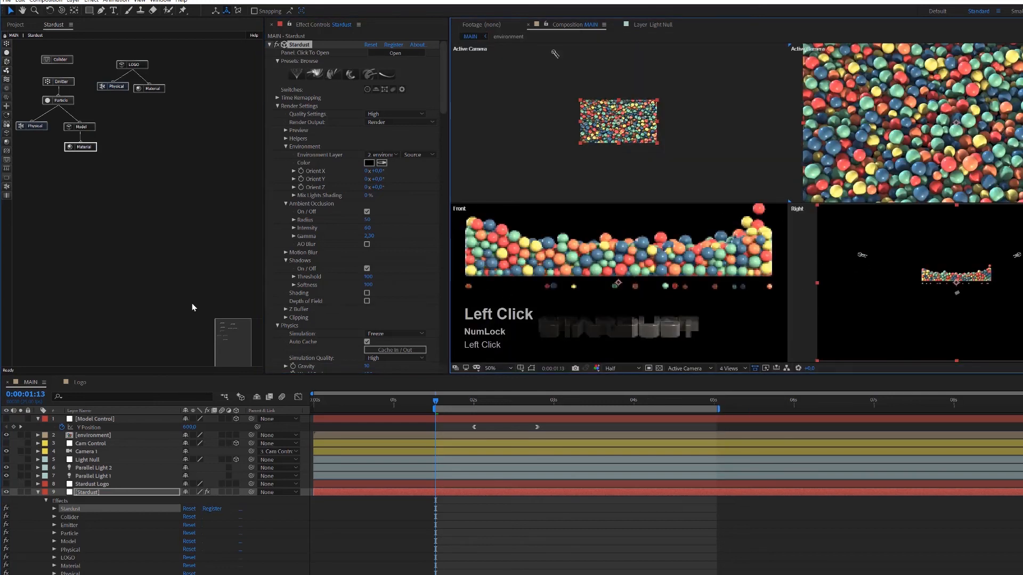
click(92, 476)
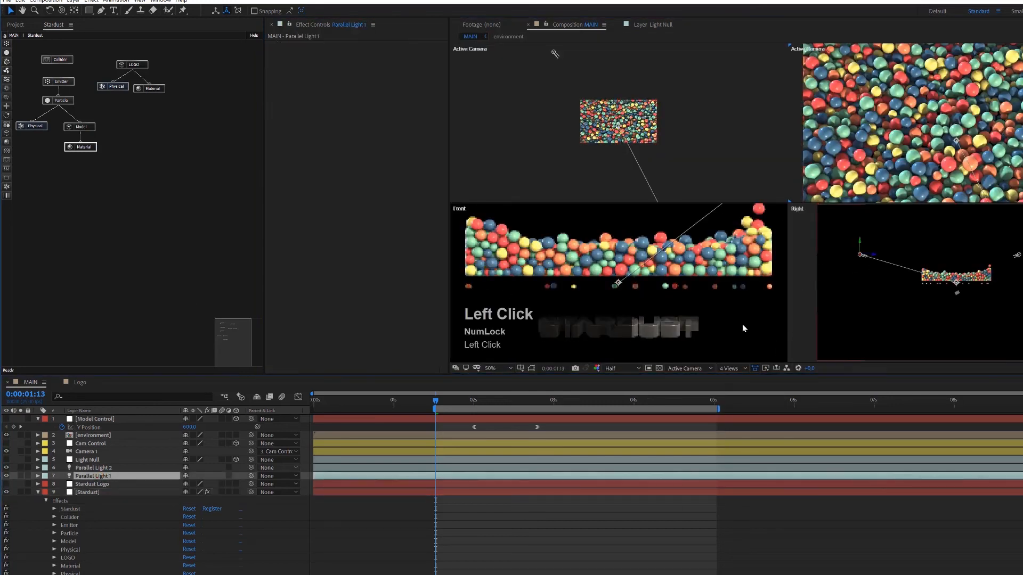
drag(860, 243, 871, 203)
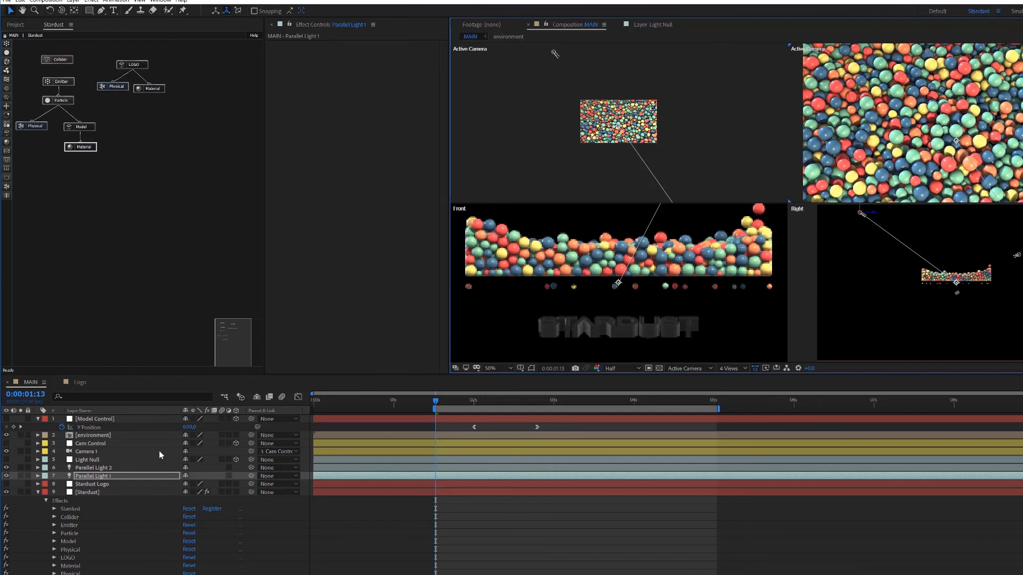
Set the Falloff Distance of Parallel Light 1 to 750 in its Light Options.
click(93, 479)
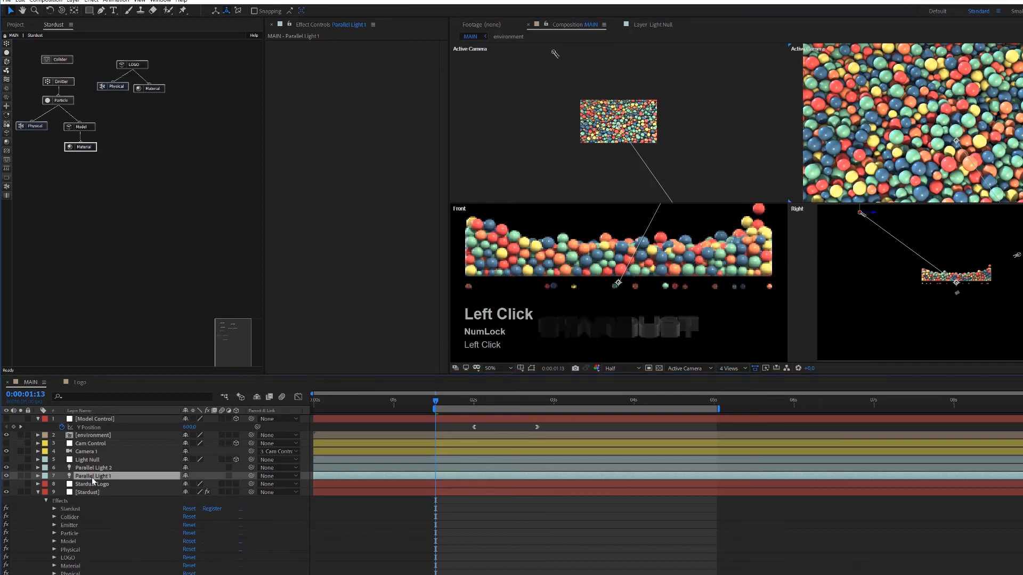
key(a)
key(a)
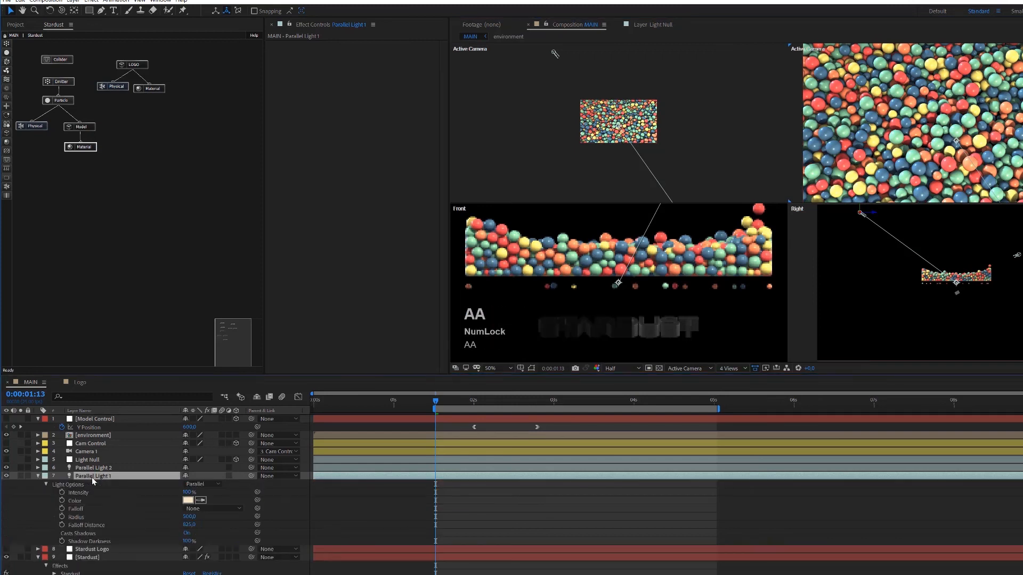
click(191, 524)
text(750)
key(Return)
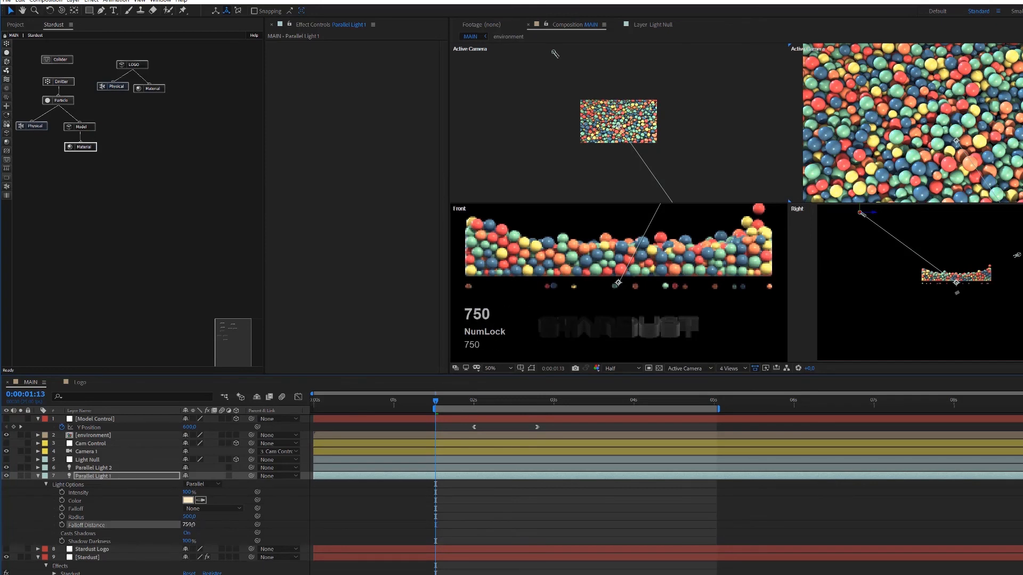
Set the Falloff Distance of Parallel Light 2 to 750 to match the other light.
click(84, 468)
key(a)
key(a)
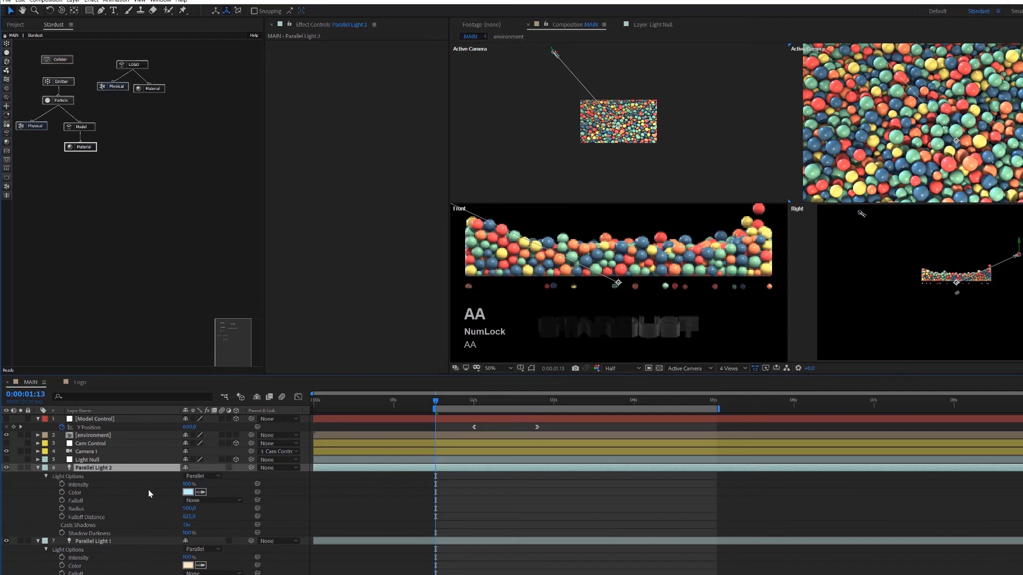
click(189, 518)
text(750)
key(Return)
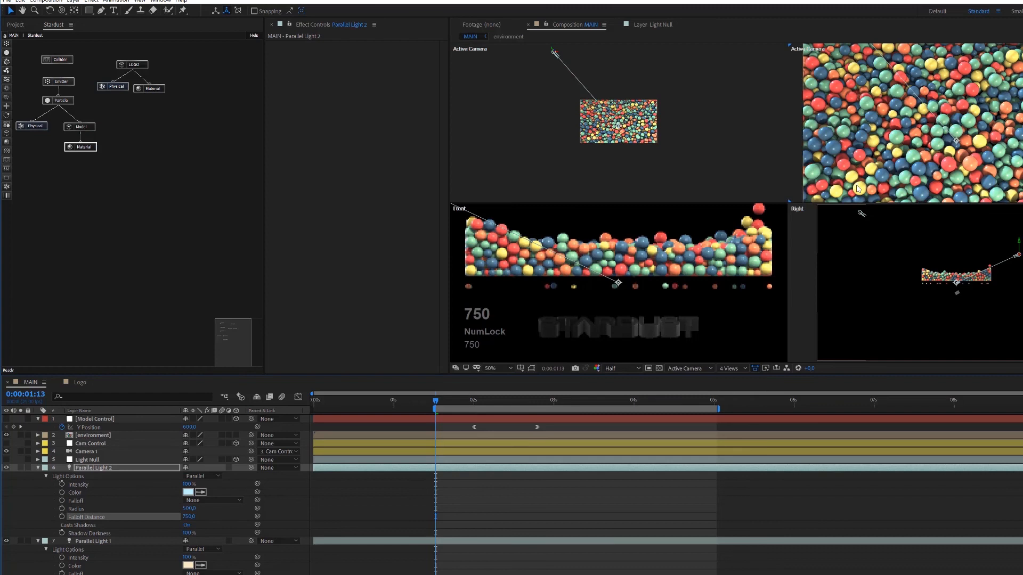
Return the composition to the 1 View layout and inspect the lit spheres up close.
click(735, 369)
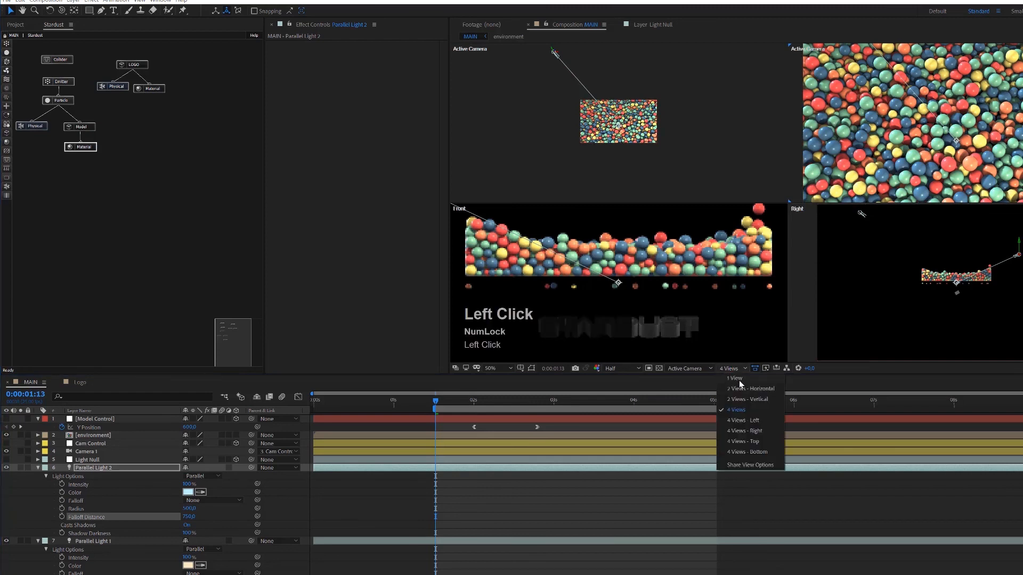
click(736, 378)
scroll(787, 194, up, 2)
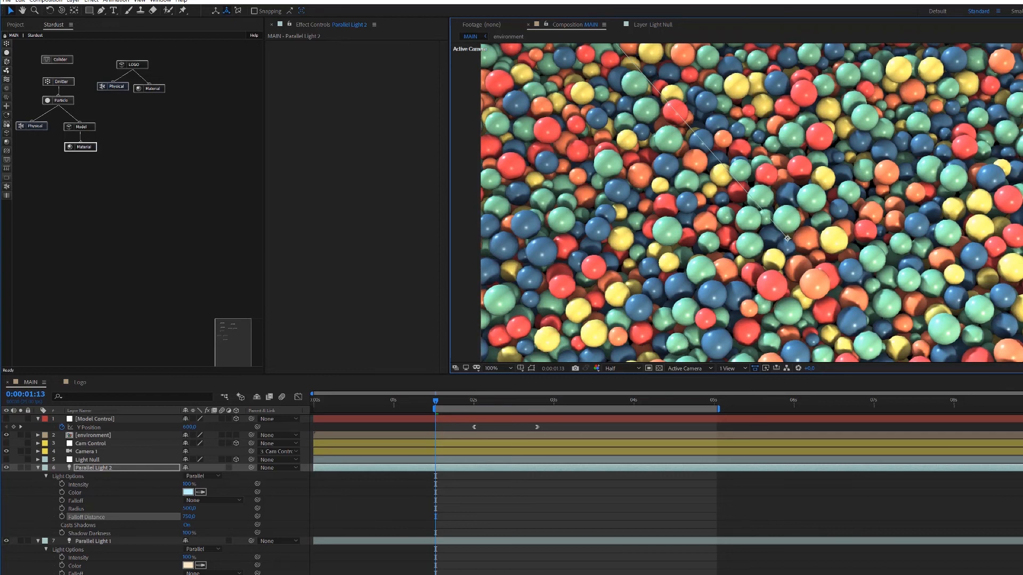
Set the Reflection / Metal Amount to 5 on the Material node attached to the spheres' Model.
click(145, 183)
click(89, 147)
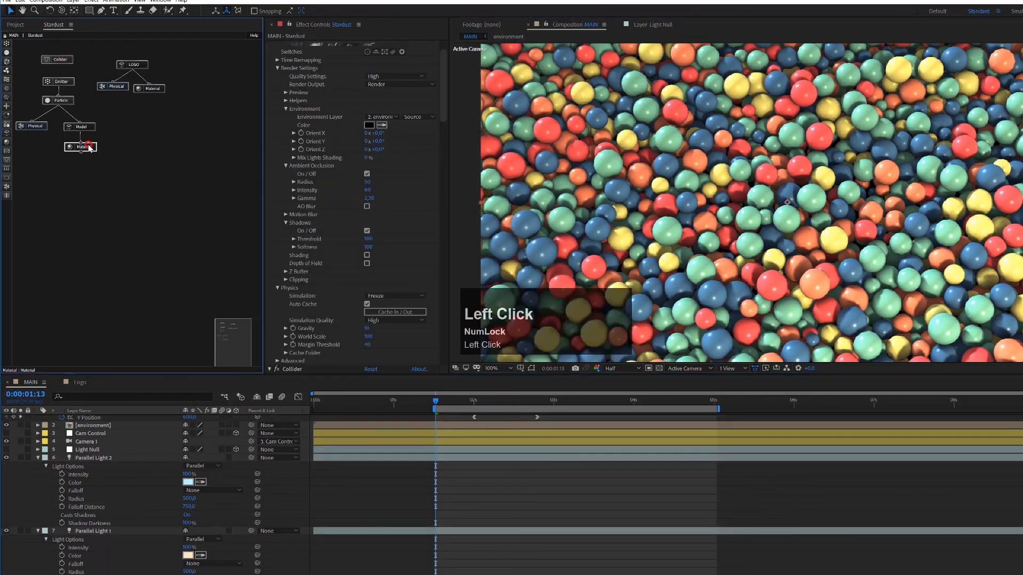
drag(443, 289, 301, 334)
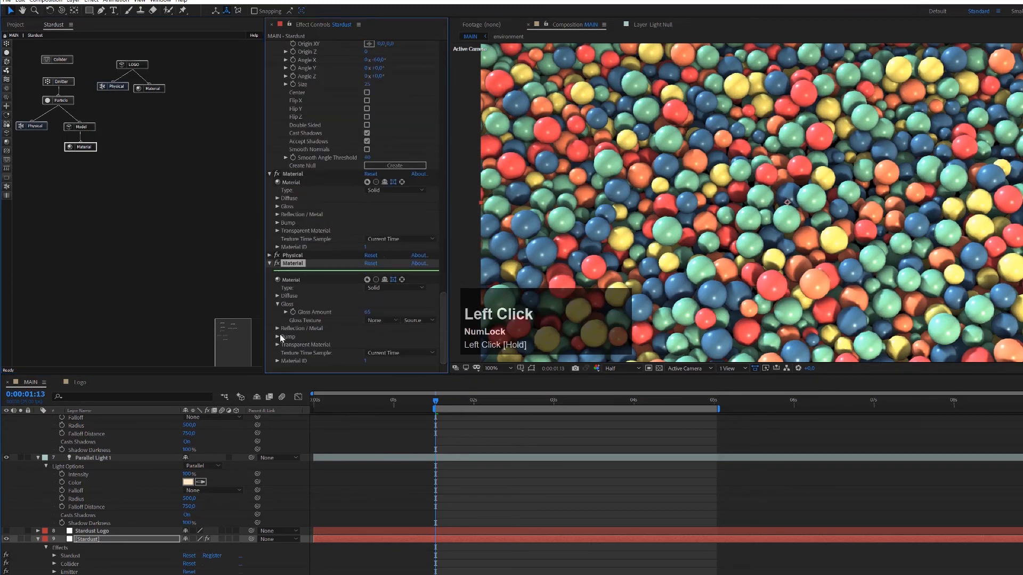
click(277, 327)
click(366, 337)
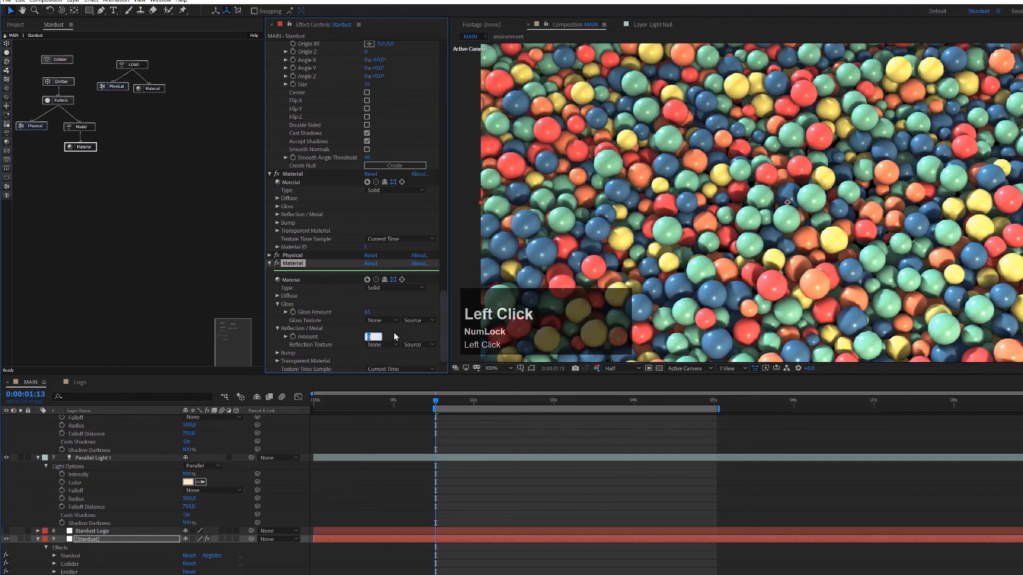
text(5)
key(Return)
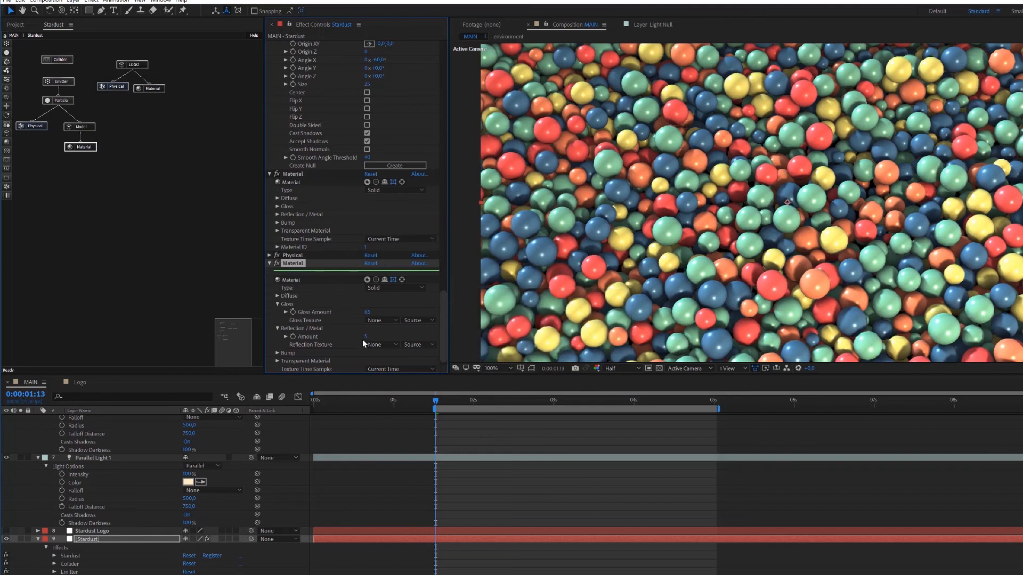
Test high and low Reflection / Metal Amounts on the spheres' material and set the Amount to 7.
drag(366, 339, 440, 338)
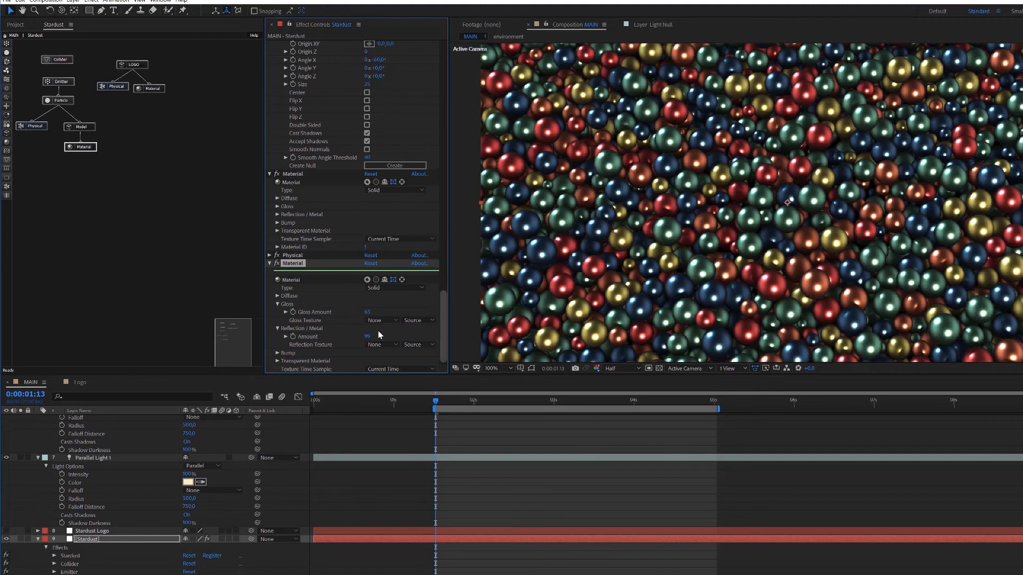
drag(371, 341, 328, 340)
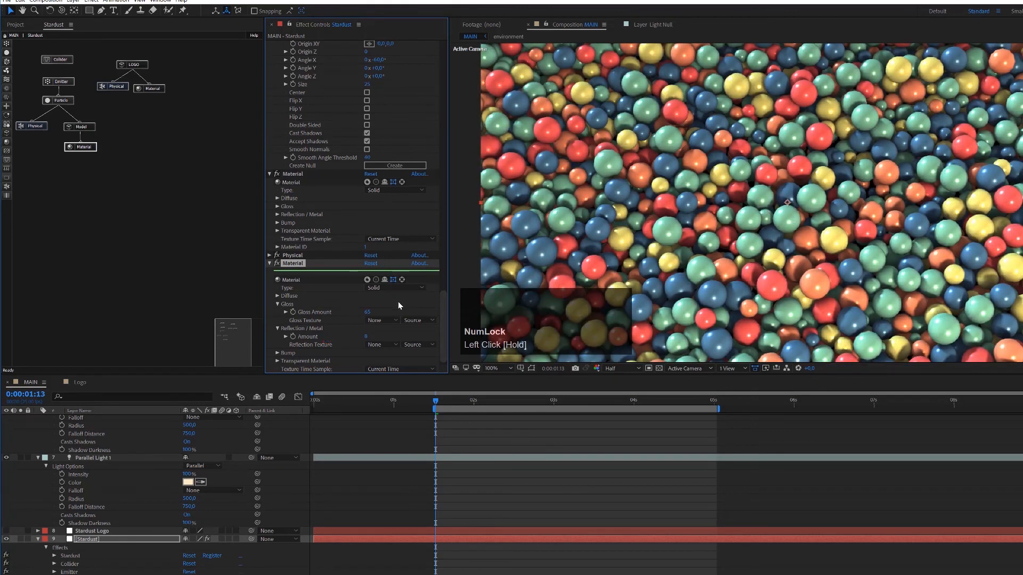
click(366, 338)
text(7)
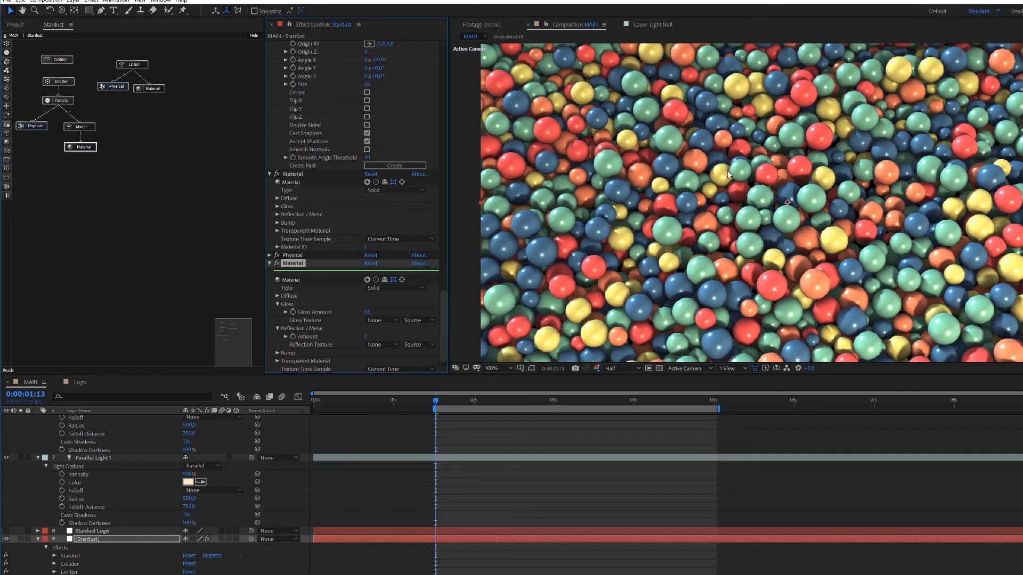
Set Segments X and Segments Y to 24 in the Primitive Properties of the spheres' Model node.
click(95, 124)
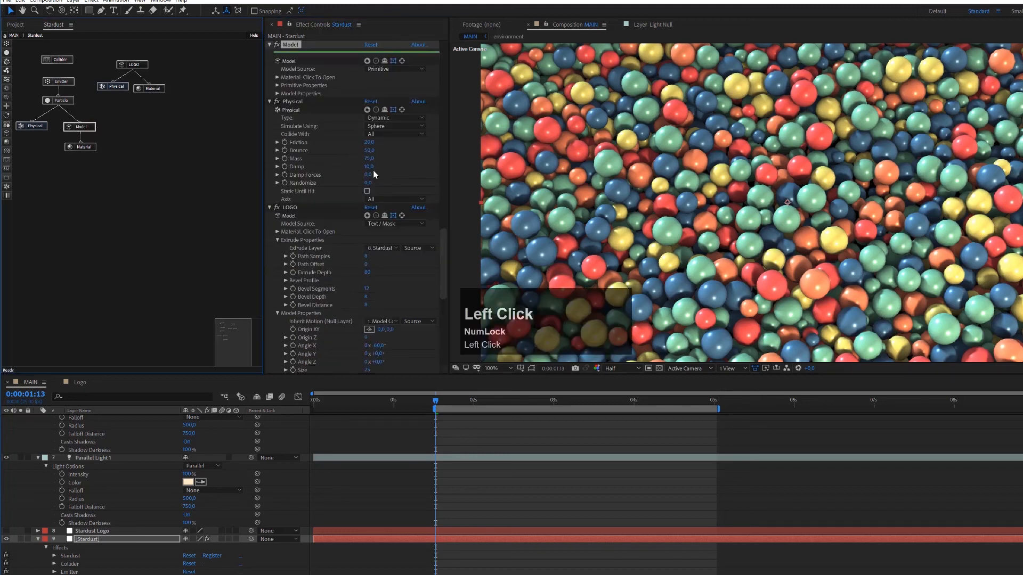
click(277, 93)
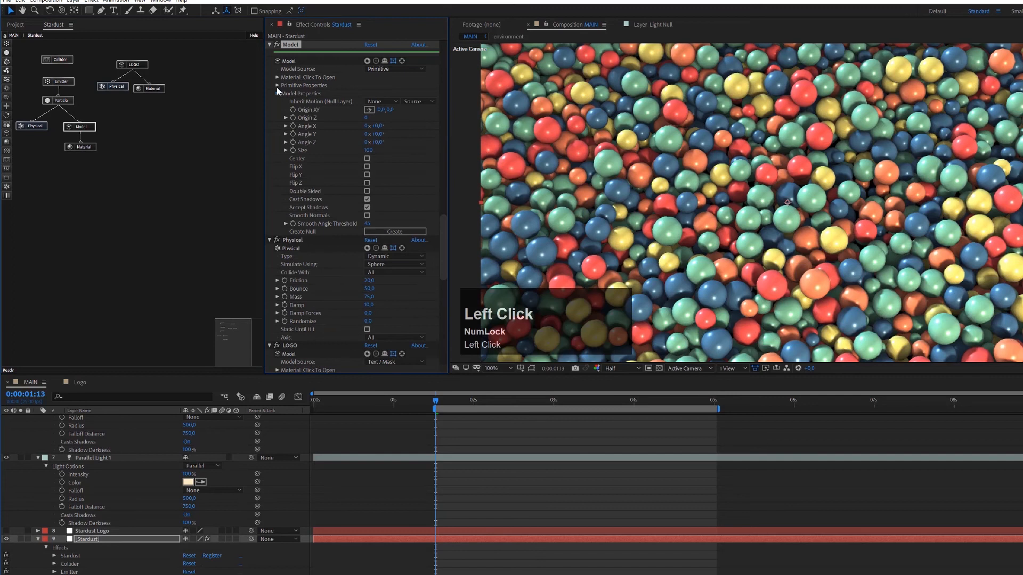
click(276, 91)
click(277, 85)
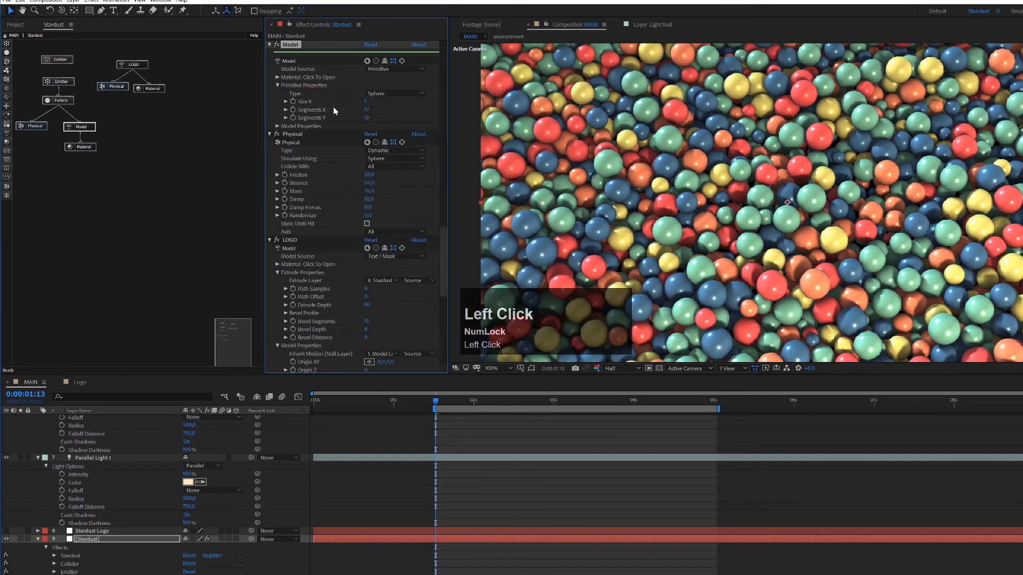
click(366, 109)
text(24)
key(Tab)
text(24)
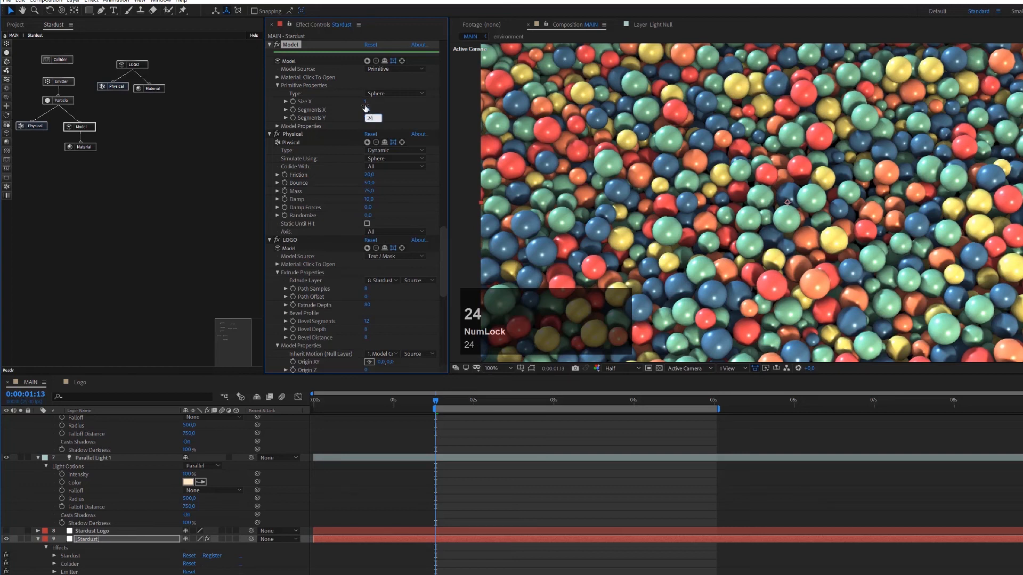
click(183, 128)
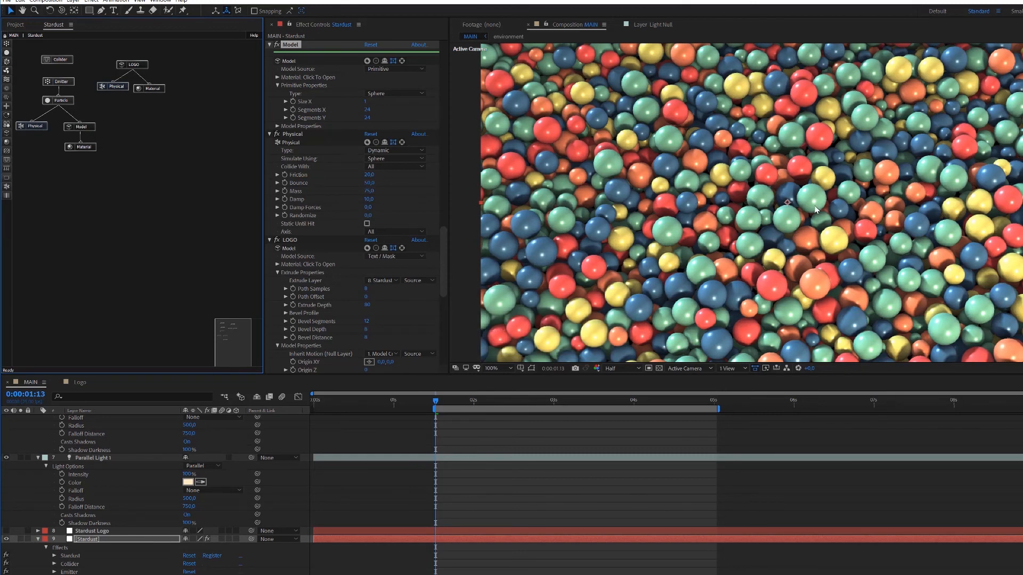
Go to 0:00:03:22, where the logo is risen, and set its Material node's Reflection / Metal Amount to 85.
drag(487, 400, 625, 410)
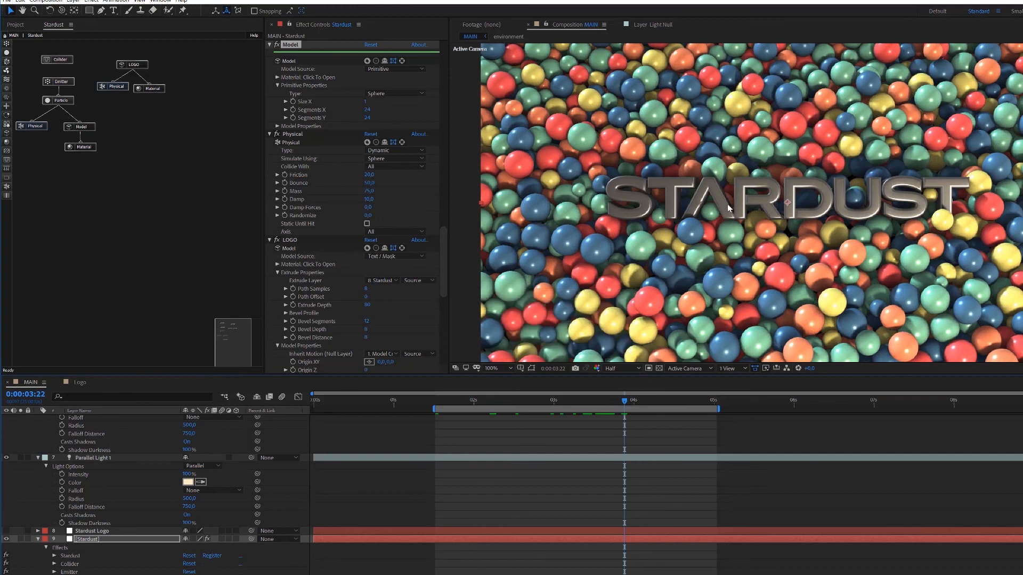
click(153, 89)
drag(446, 263, 446, 301)
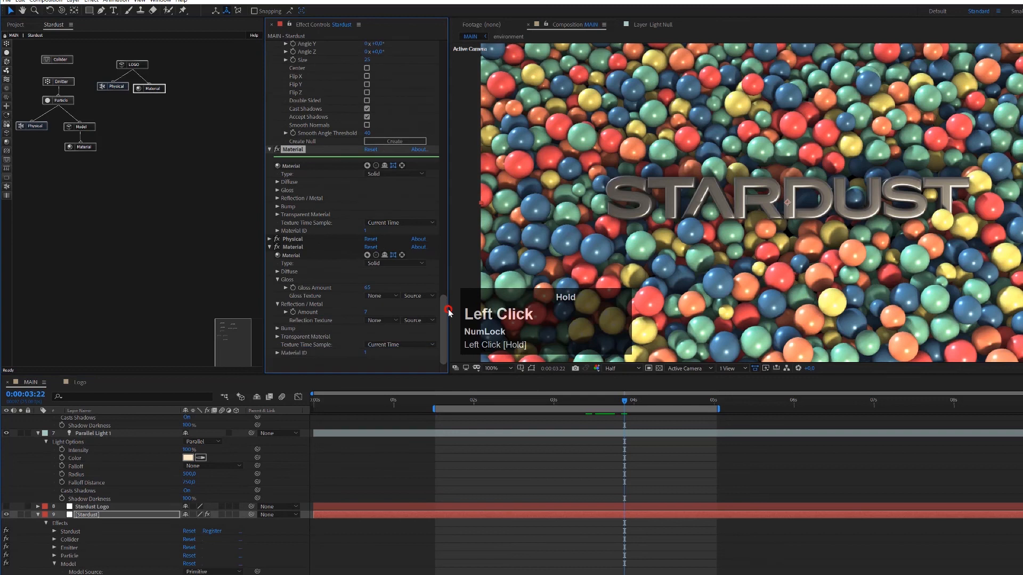
click(277, 191)
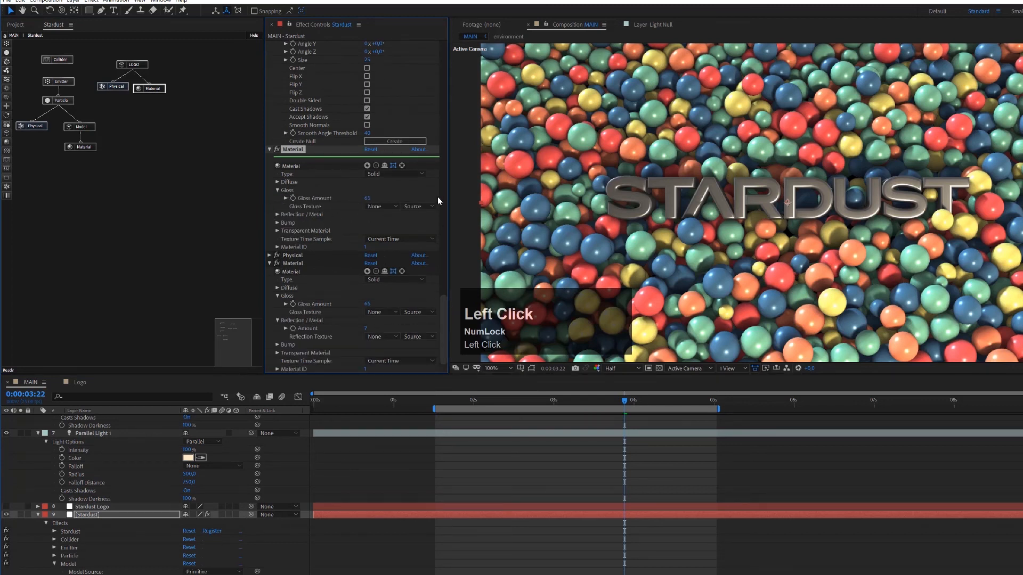
click(277, 214)
mouse_move(368, 226)
mouse_down()
mouse_move(387, 224)
mouse_move(373, 228)
mouse_up()
click(368, 223)
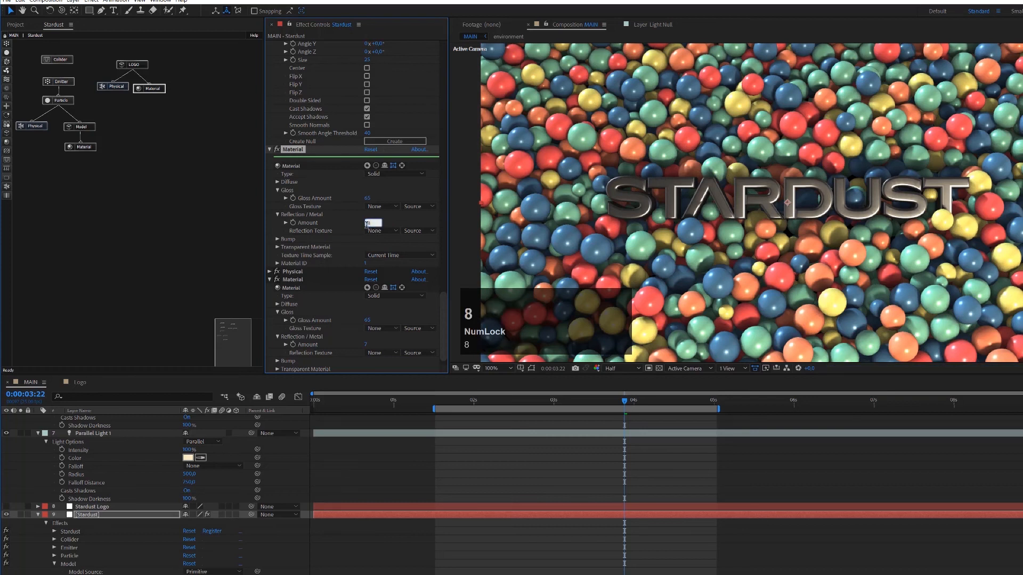
key(Return)
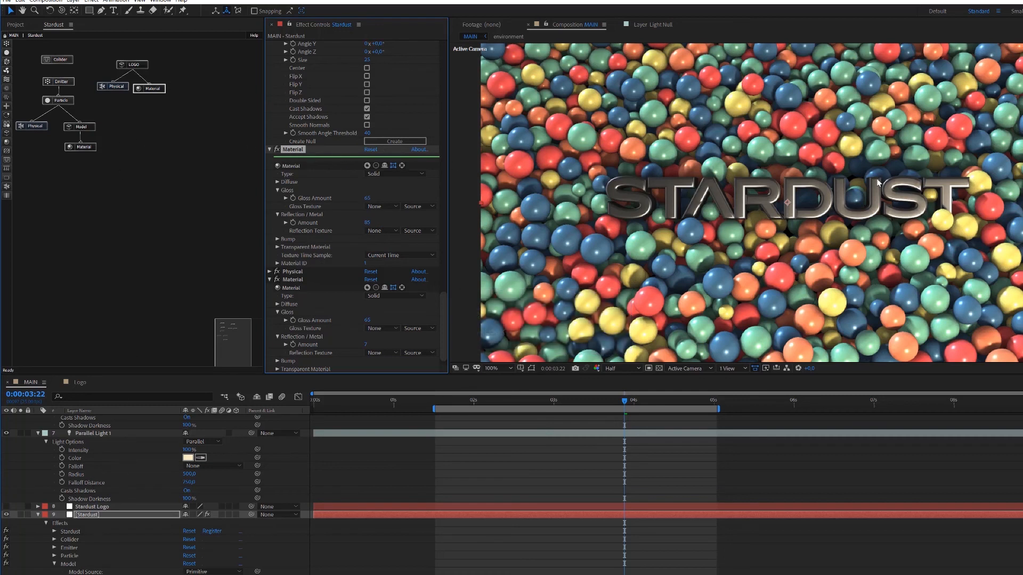
Select Parallel Light 1 and show the composition in 4 Views with the light and the scene in frame.
click(92, 433)
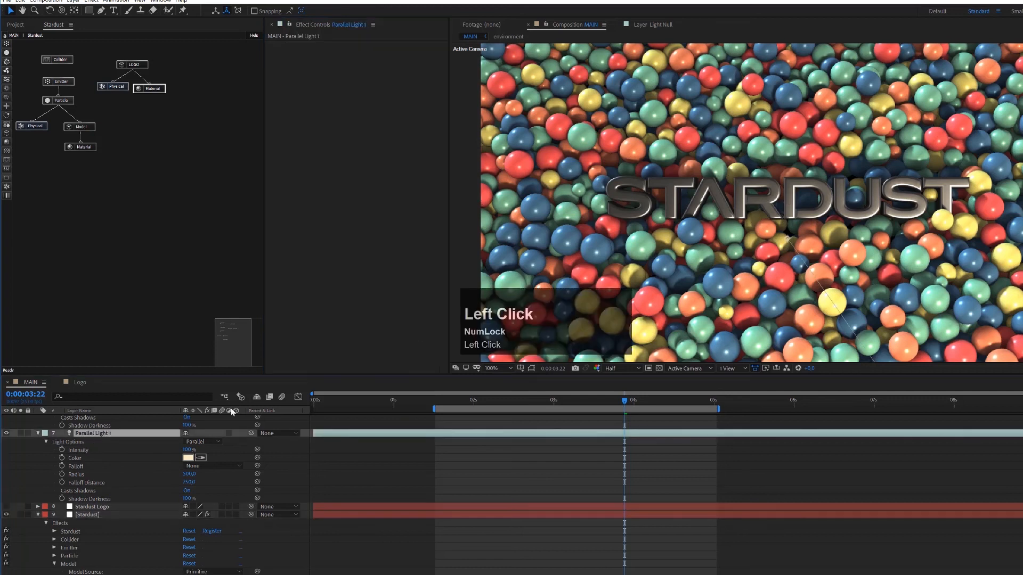
click(730, 369)
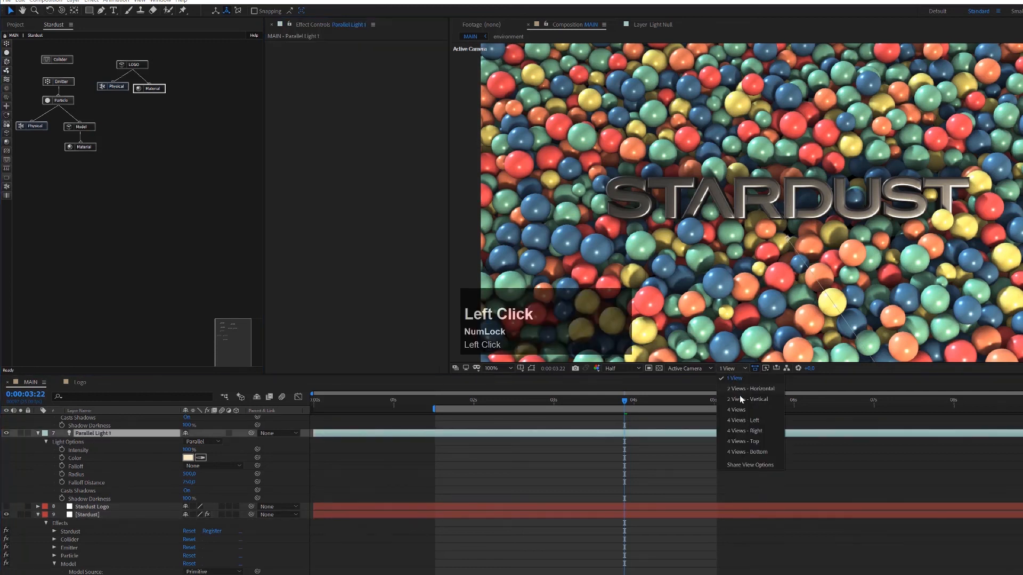
click(742, 412)
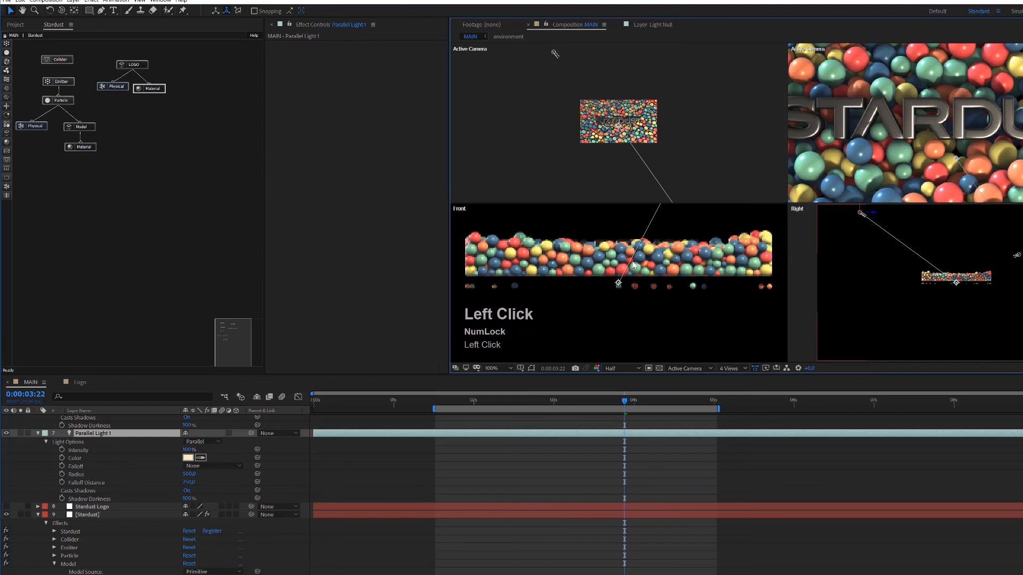
key(space)
drag(655, 159, 599, 2)
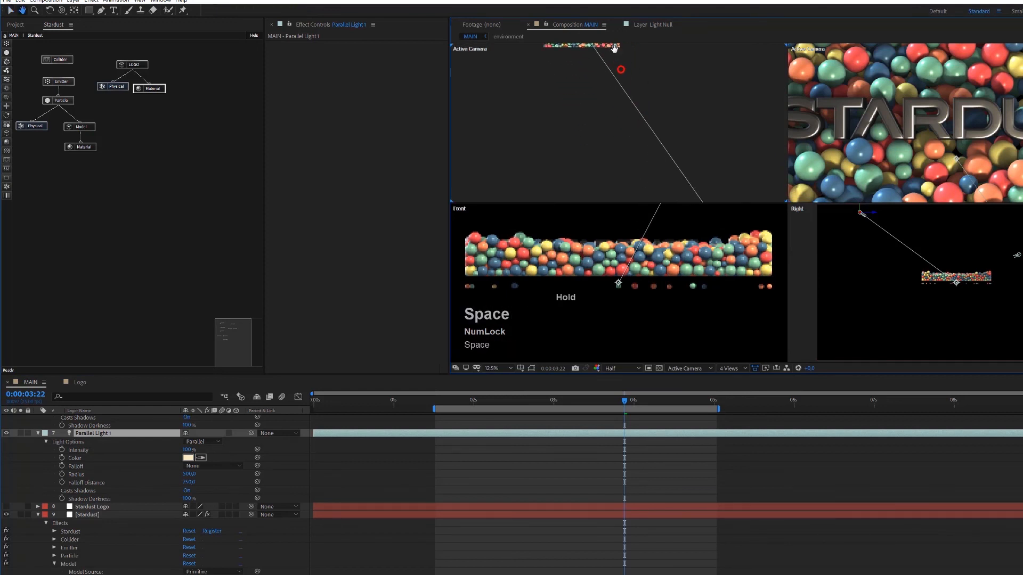
drag(668, 105, 606, 7)
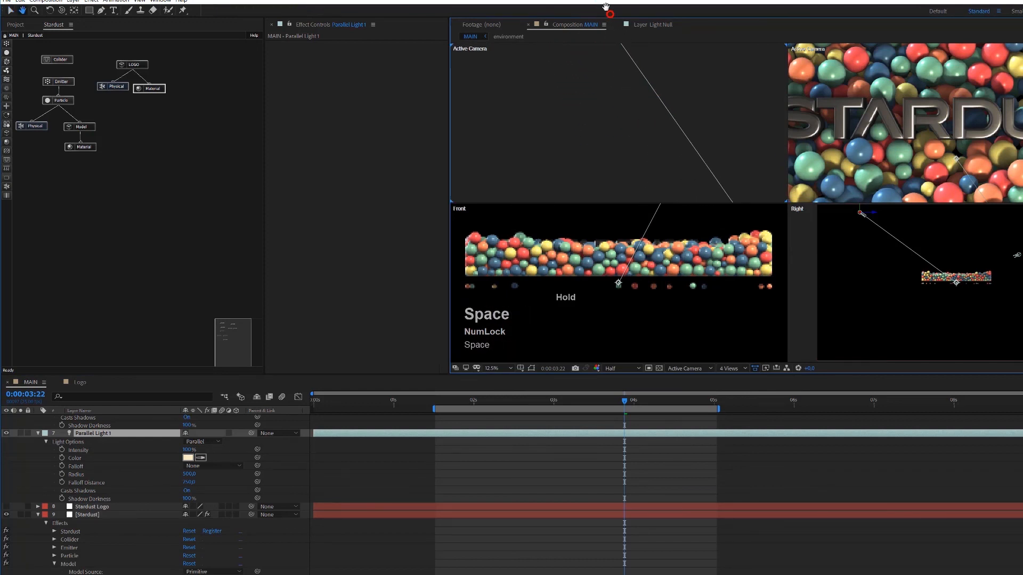
scroll(612, 123, down, 4)
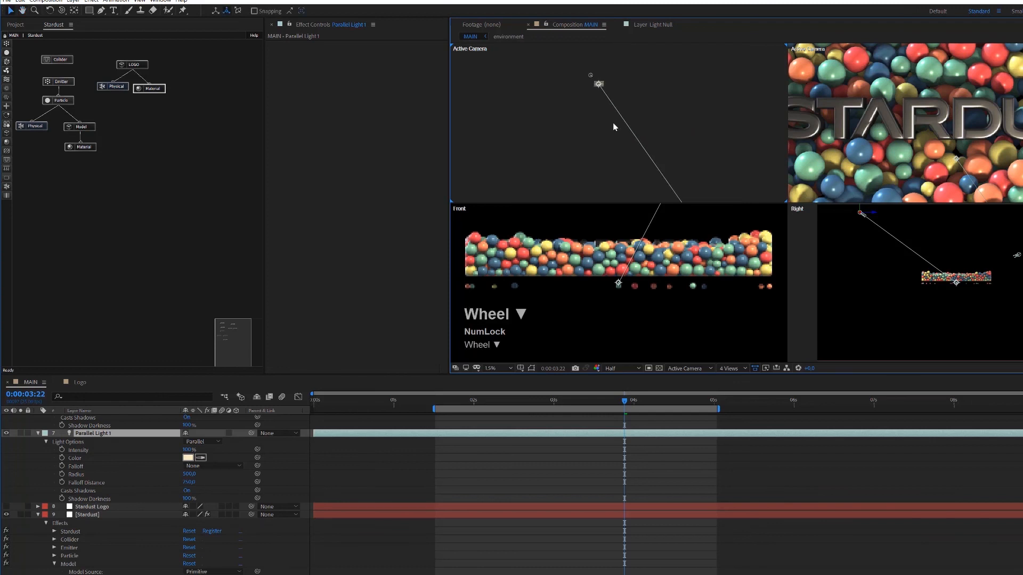
key(space)
drag(687, 151, 634, 6)
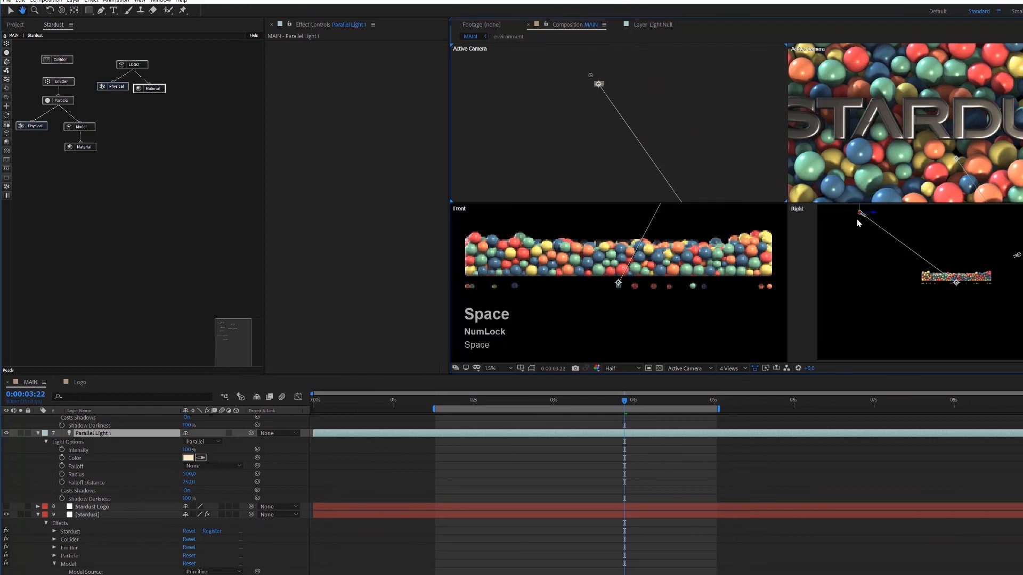
scroll(885, 145, down, 5)
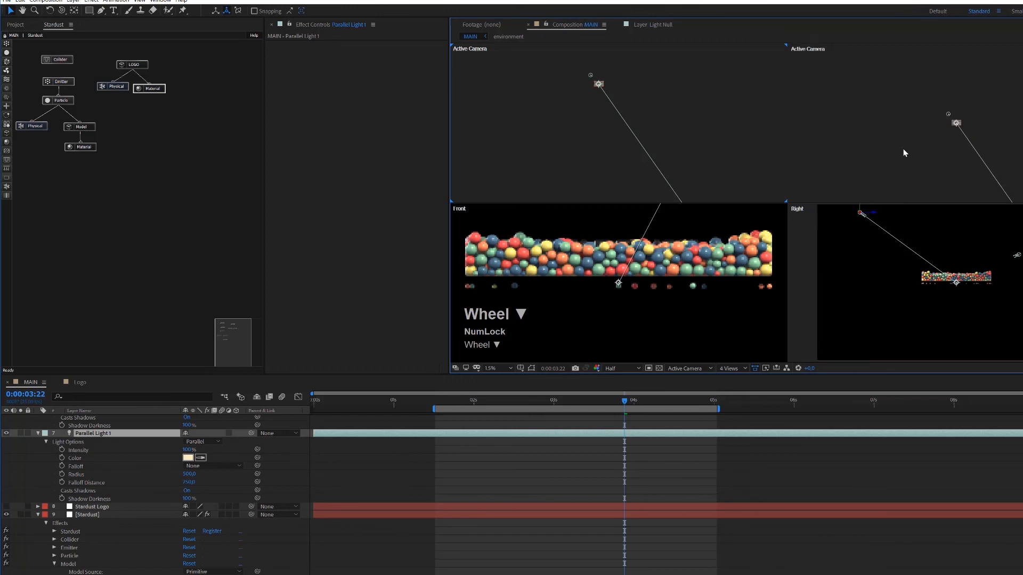
scroll(903, 149, up, 5)
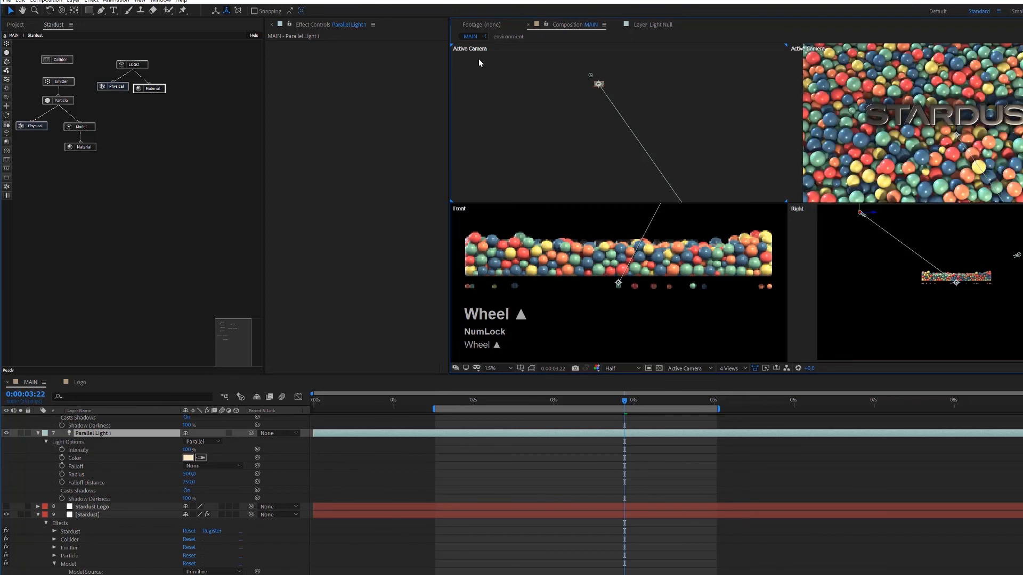
Switch the first Active Camera viewport to the Top view and frame the spheres and the light in it.
click(478, 59)
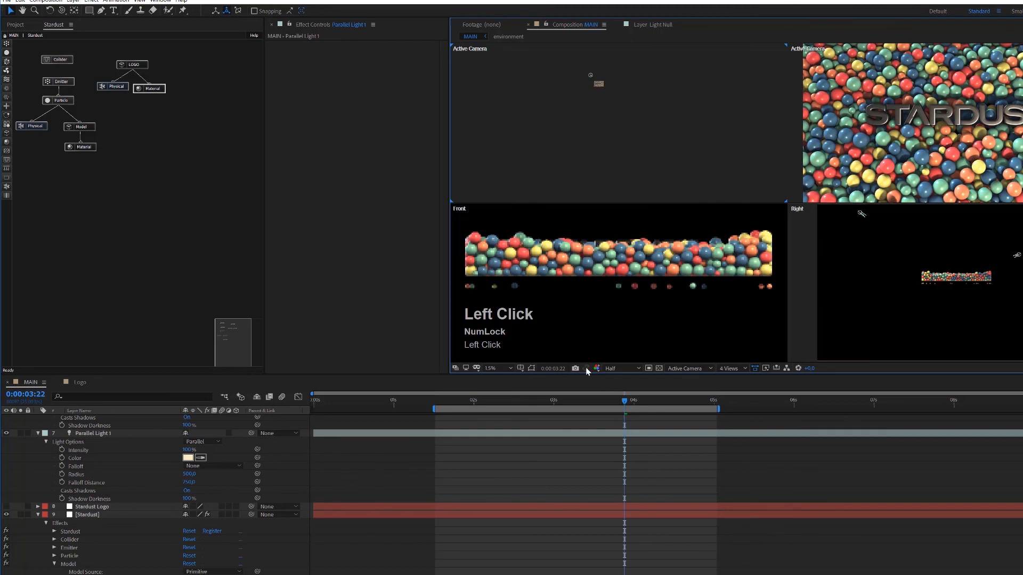
click(707, 372)
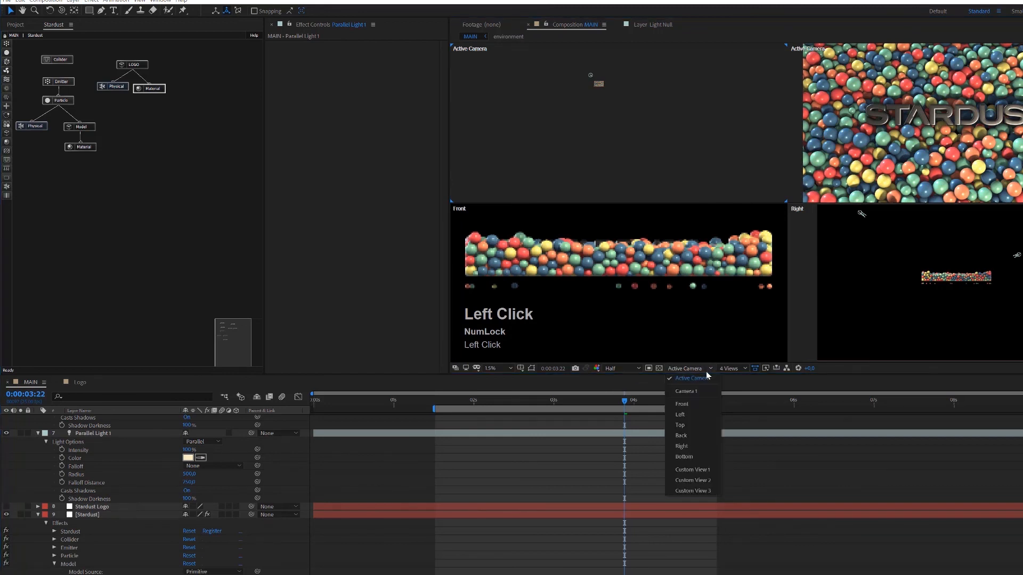
click(691, 424)
scroll(590, 110, up, 2)
key(space)
drag(588, 73, 644, 155)
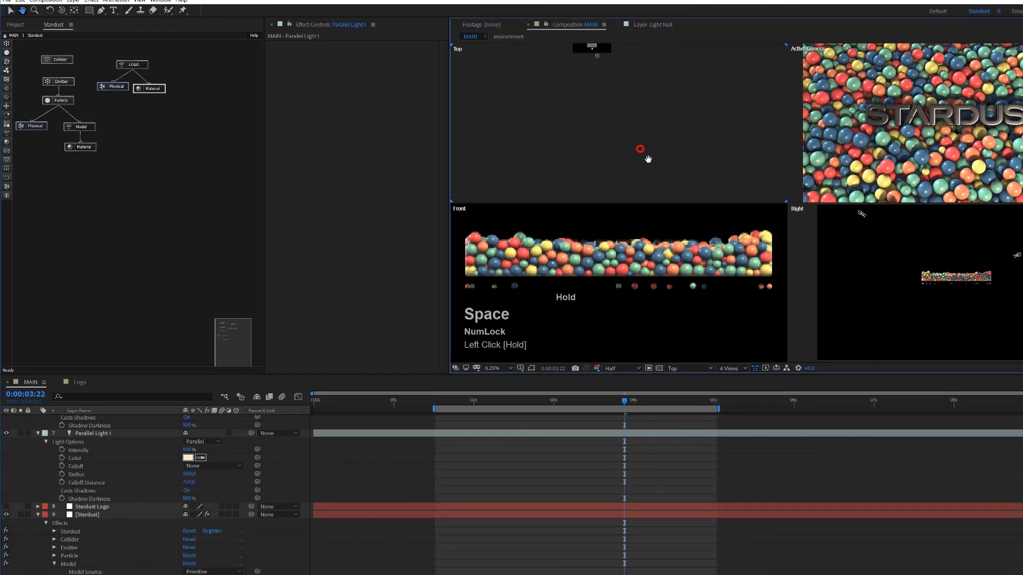
scroll(634, 121, up, 5)
drag(635, 76, 664, 318)
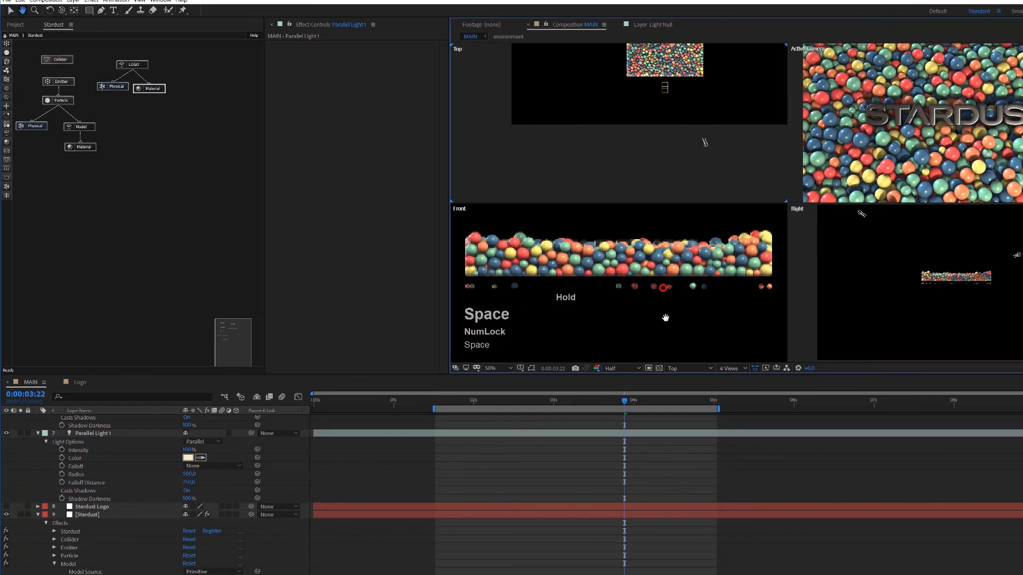
Move Parallel Light 1 in the Top view closer to the spheres and nearer to their centre line.
click(98, 433)
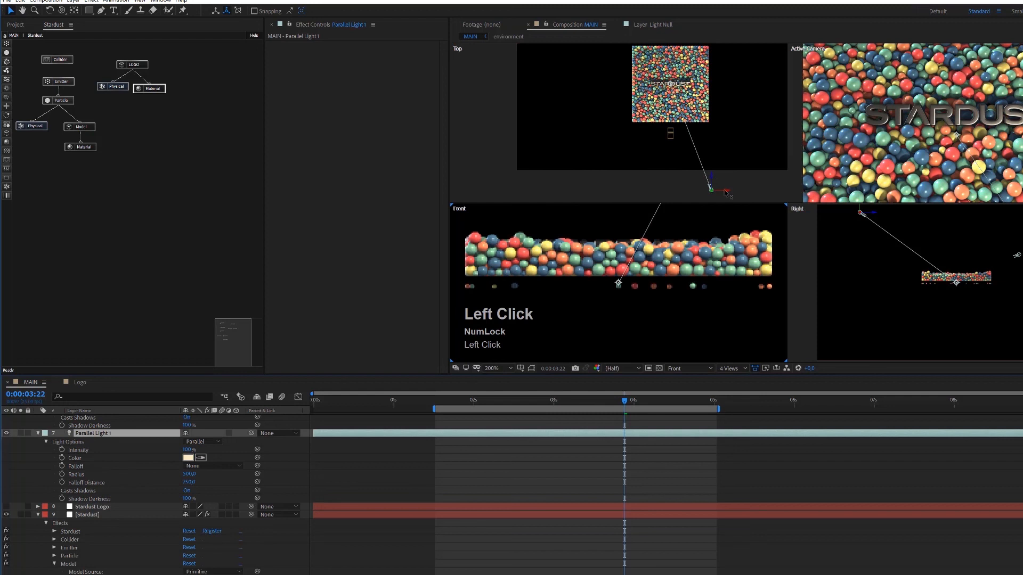
mouse_move(727, 193)
mouse_down()
mouse_move(757, 185)
mouse_move(700, 186)
mouse_move(686, 154)
mouse_move(690, 169)
mouse_up()
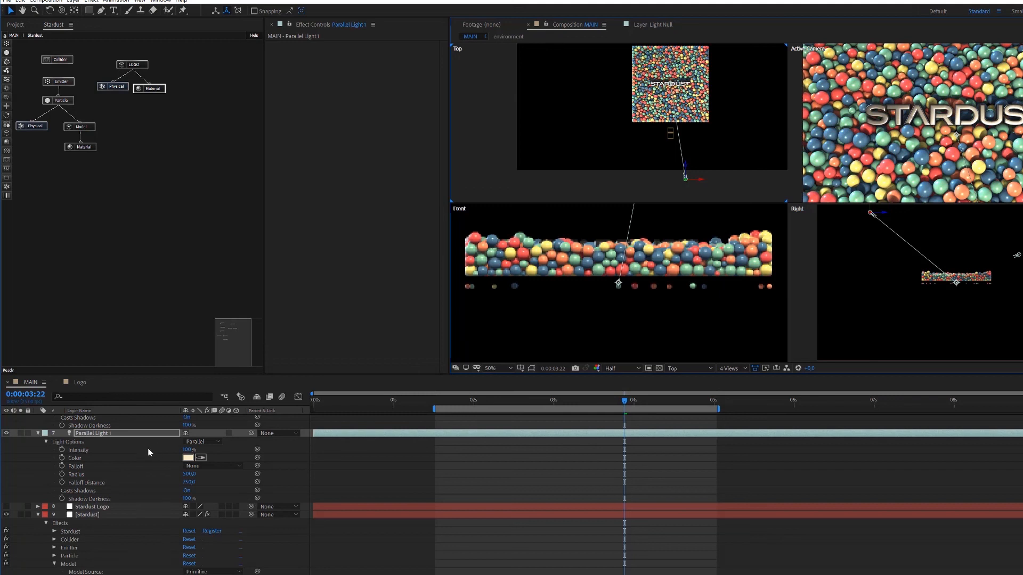
Try Parallel Light 1's Intensity at 85% and settle on 75%.
click(187, 450)
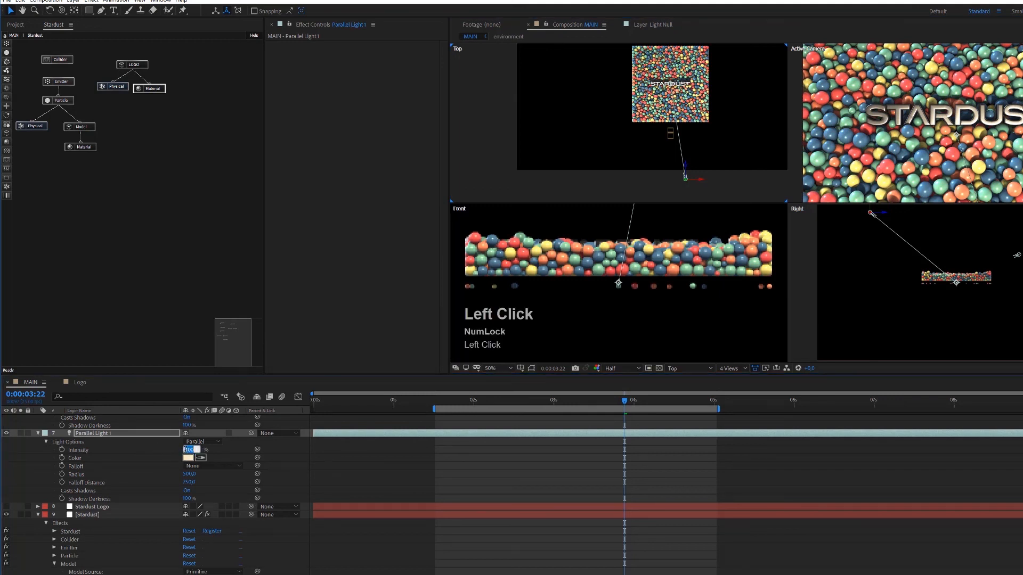
text(8)
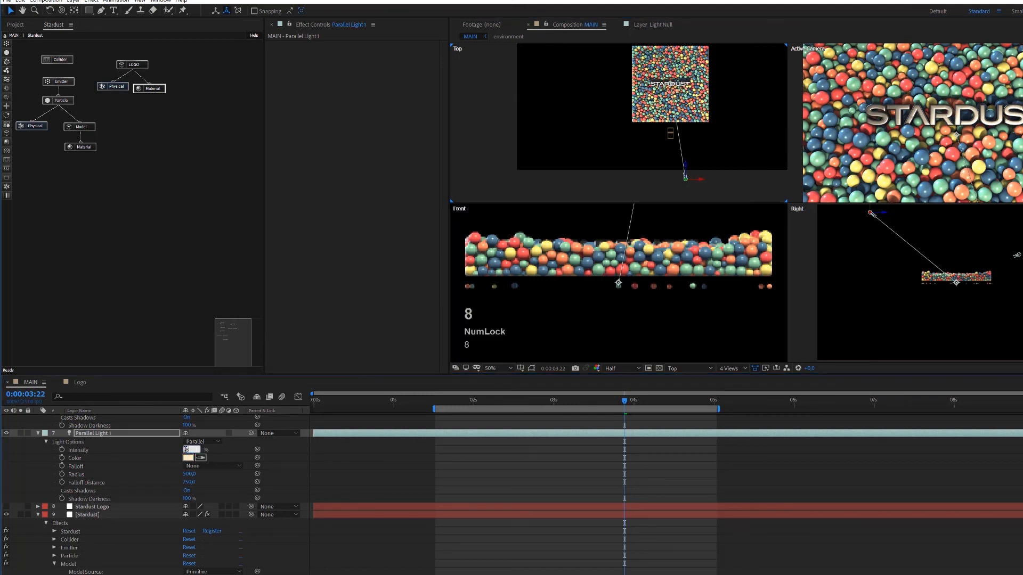
text(5)
key(Return)
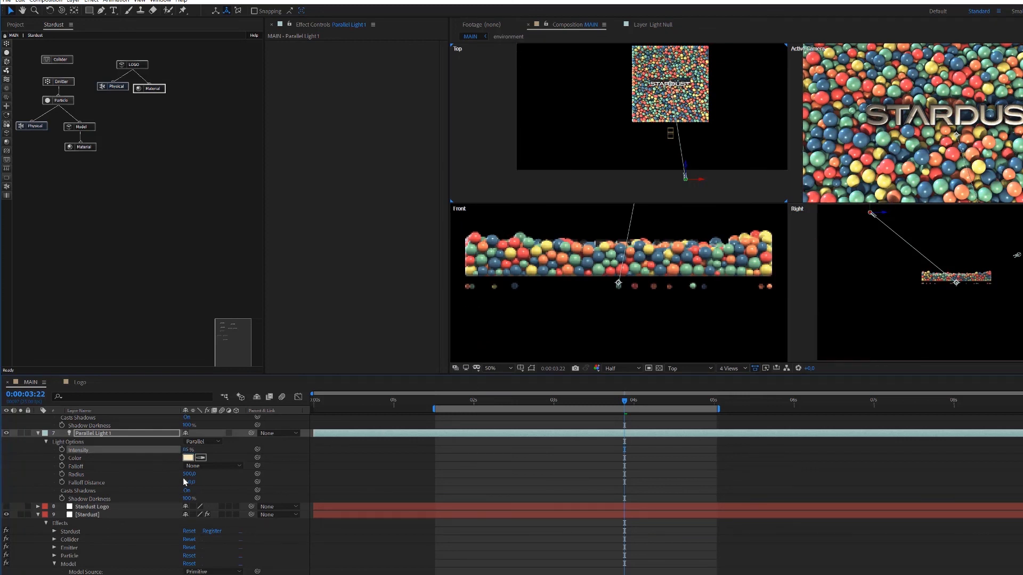
click(187, 449)
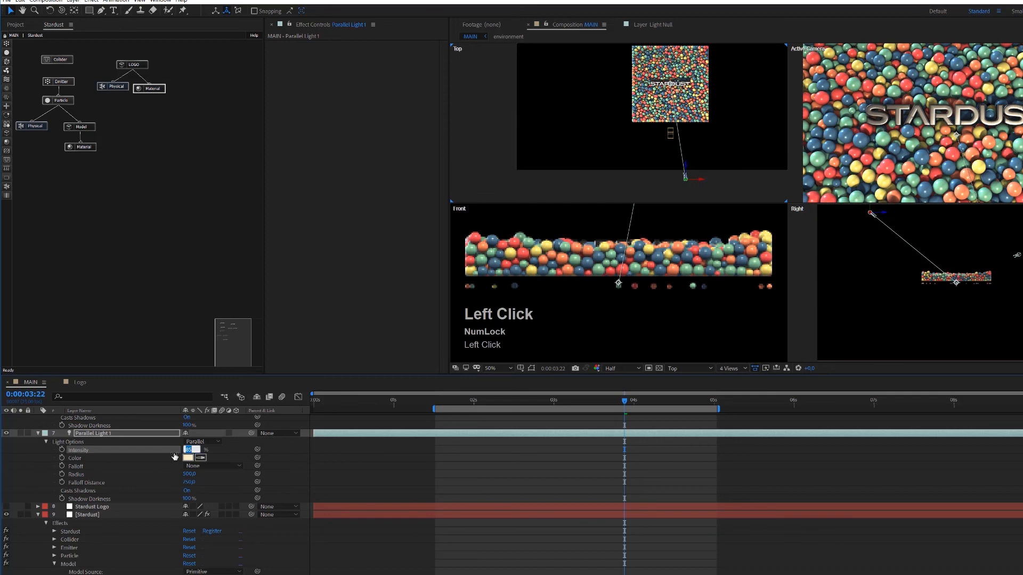
text(7)
key(Return)
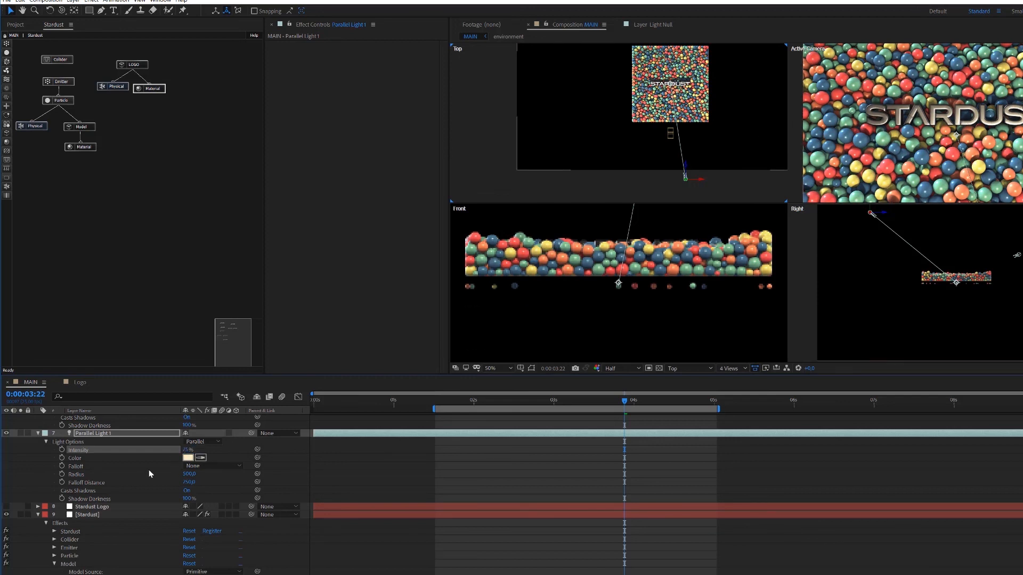
Set Parallel Light 2's Intensity to 120% and check the lighting in the camera view.
scroll(98, 442, up, 2)
scroll(98, 442, up, 2)
click(189, 474)
text(1)
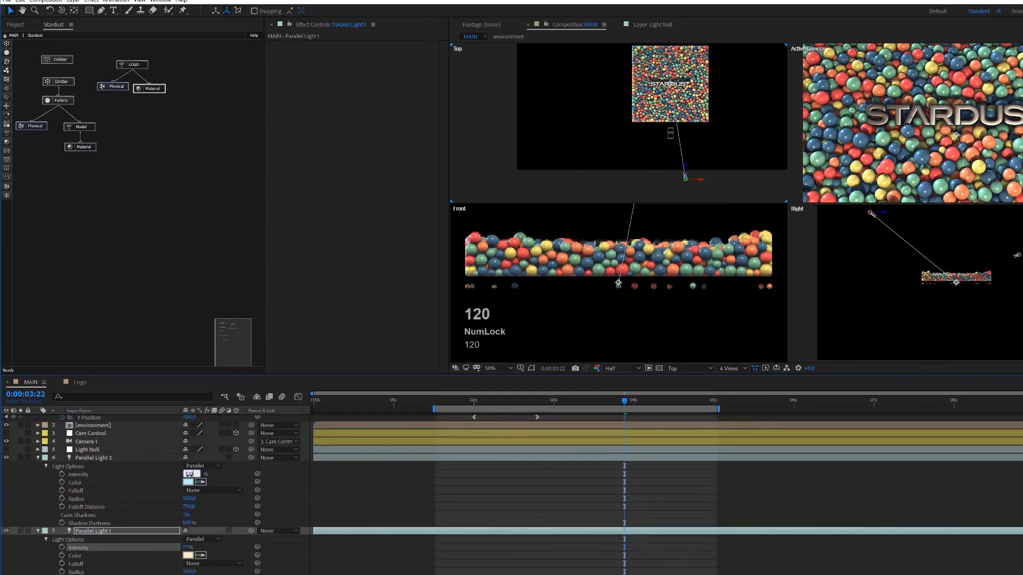
text(20)
key(Return)
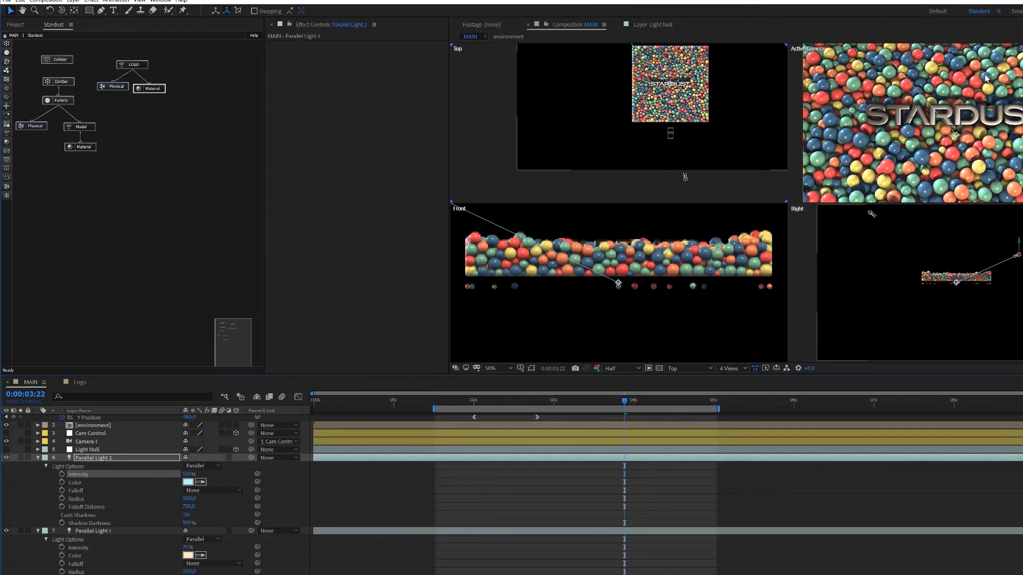
scroll(946, 109, down, 2)
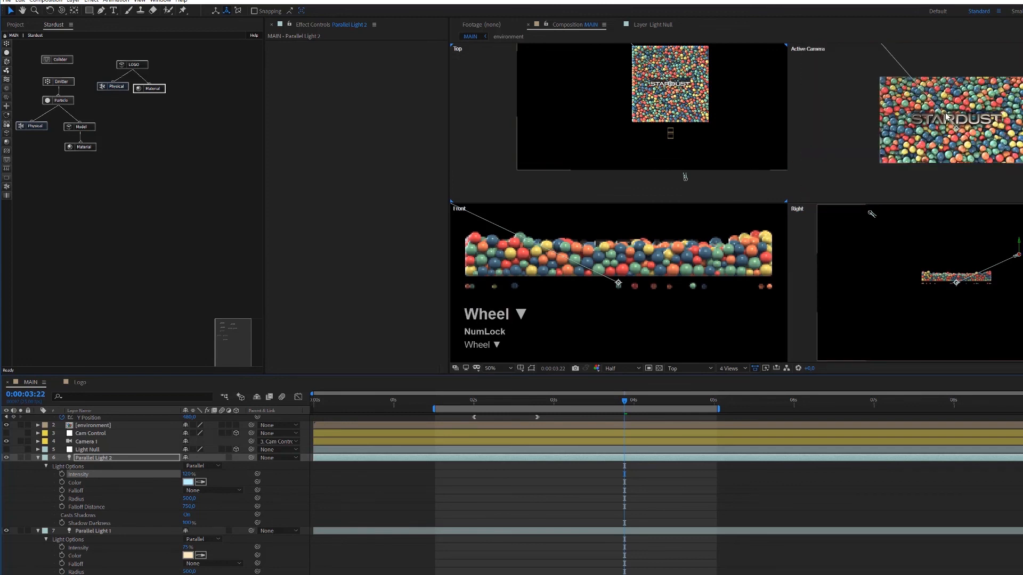
scroll(945, 117, up, 2)
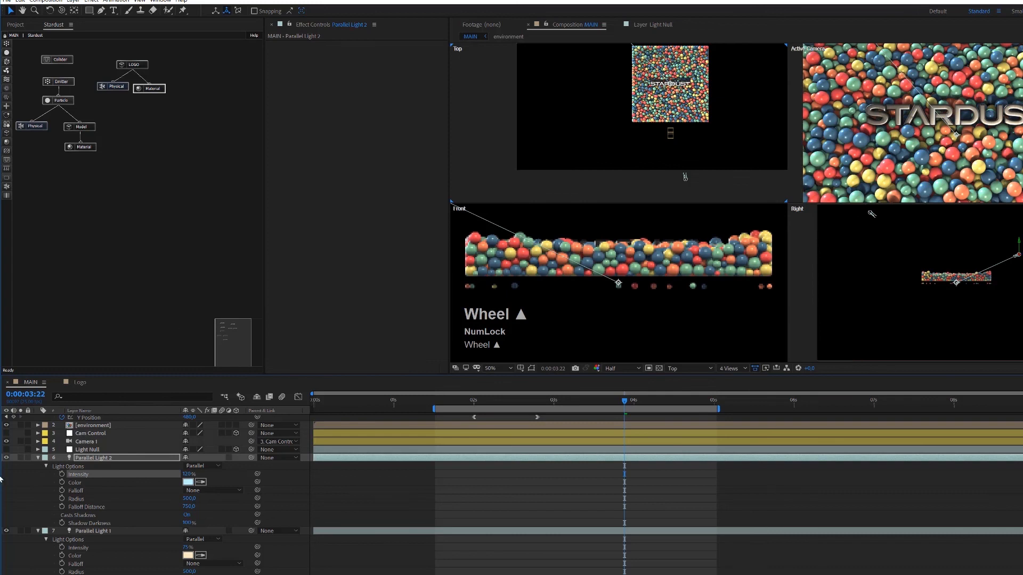
Collapse the expanded light and Stardust layer properties and return the composition to a single view.
click(38, 460)
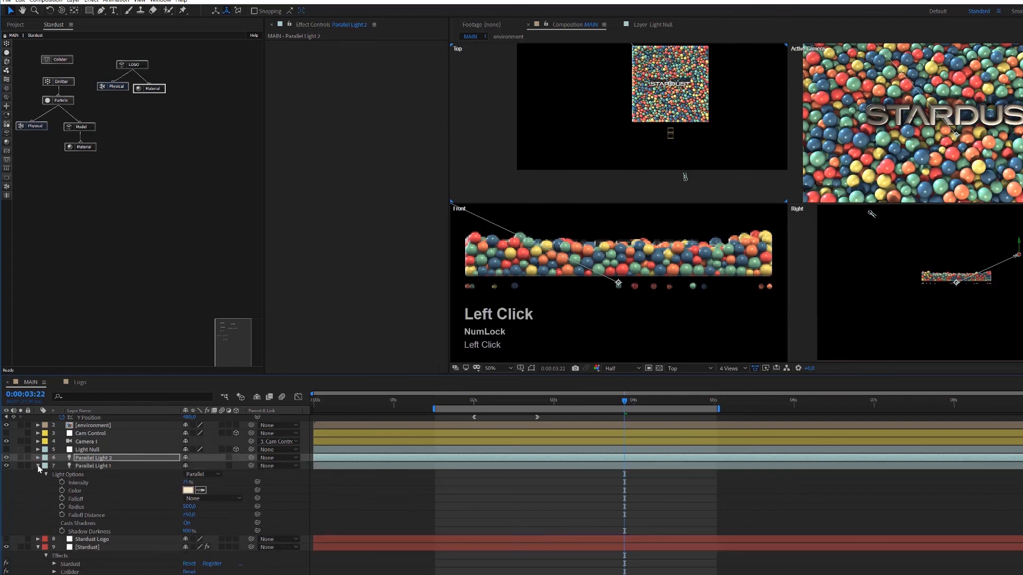
click(37, 466)
click(37, 482)
click(37, 482)
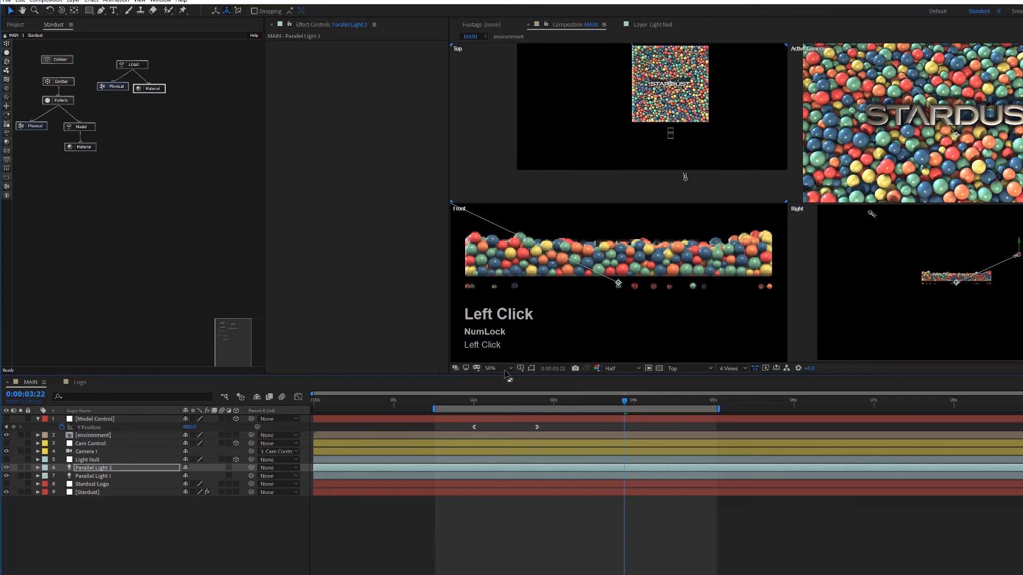
click(729, 369)
click(738, 379)
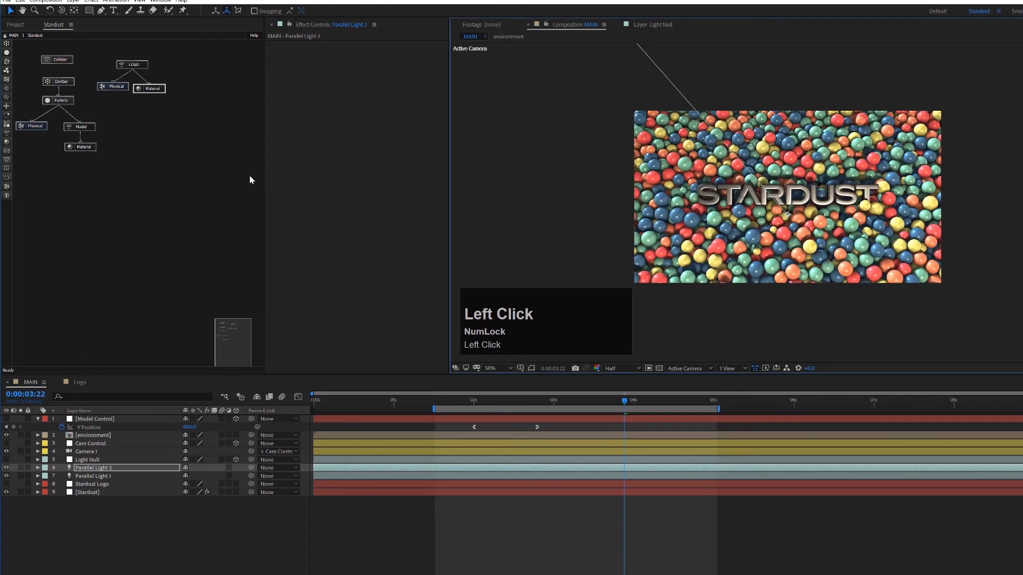
Add a new Ambient light to the composition with an Intensity of 20%.
click(81, 1)
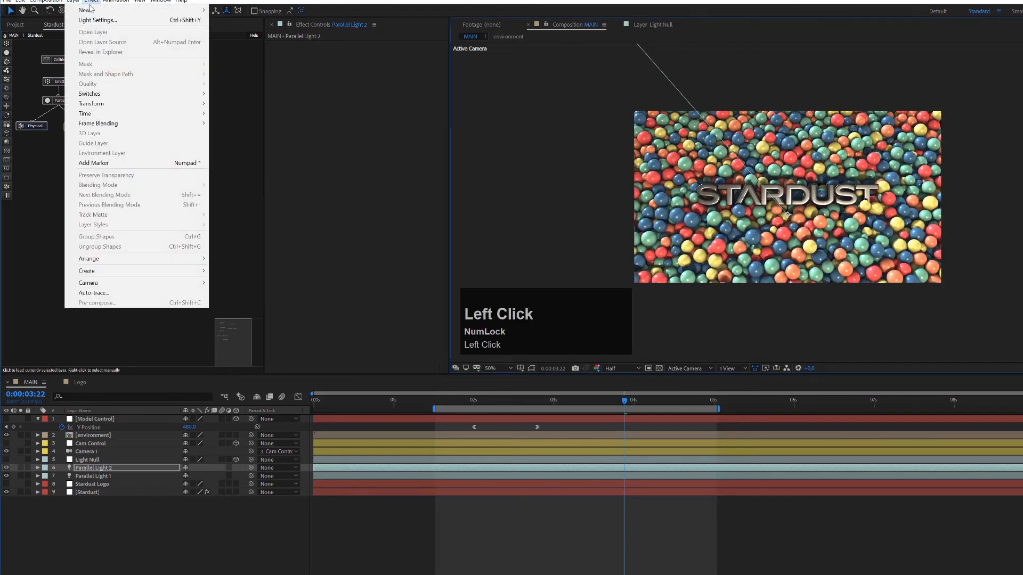
mouse_move(73, 1)
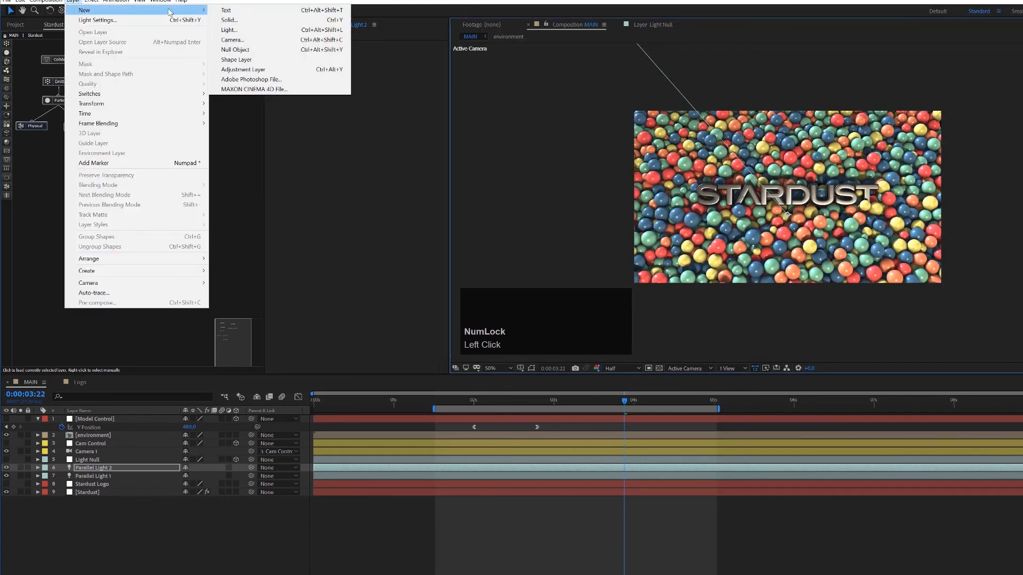
click(239, 30)
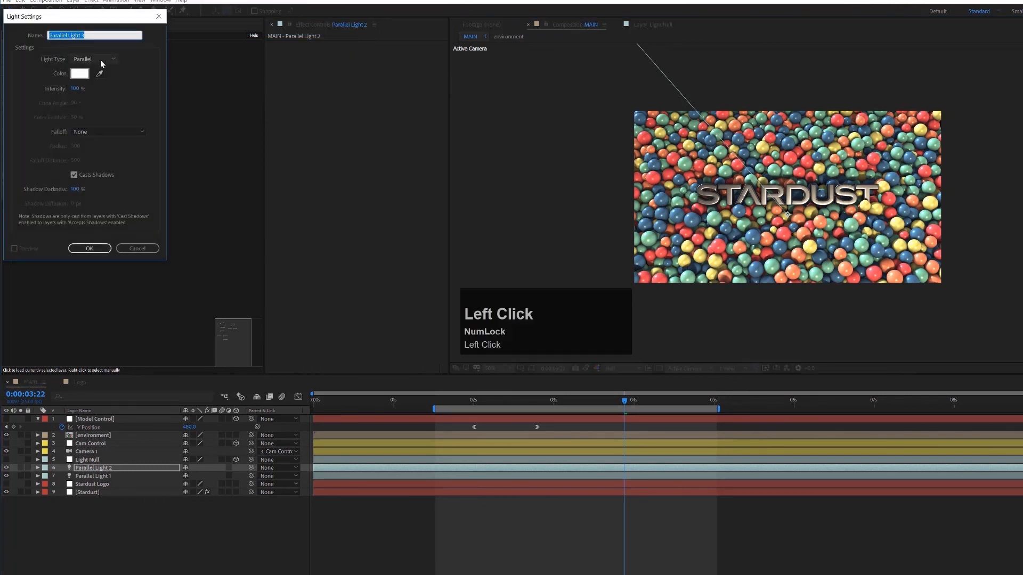
click(100, 59)
click(92, 101)
click(77, 89)
text(20)
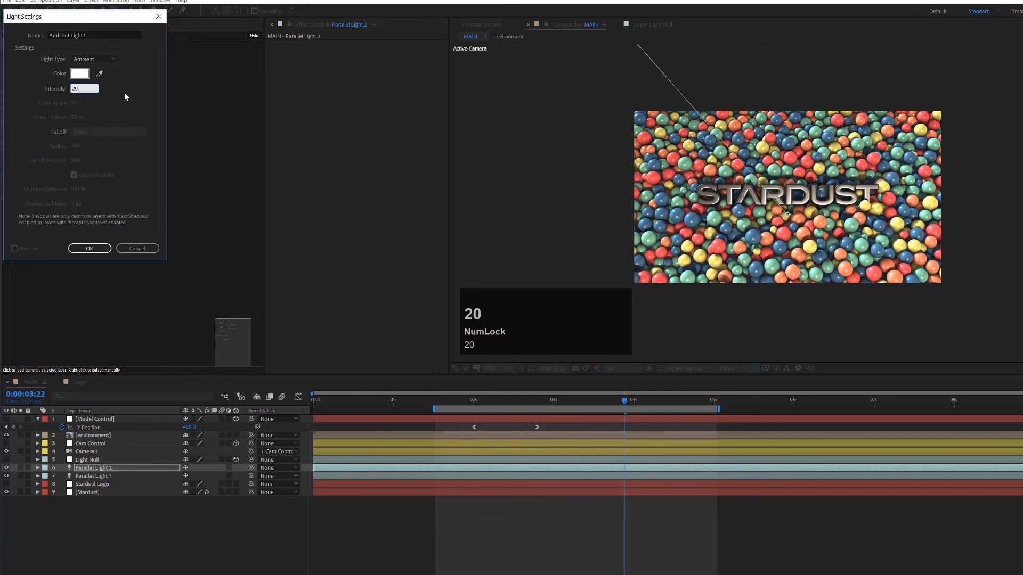
key(Return)
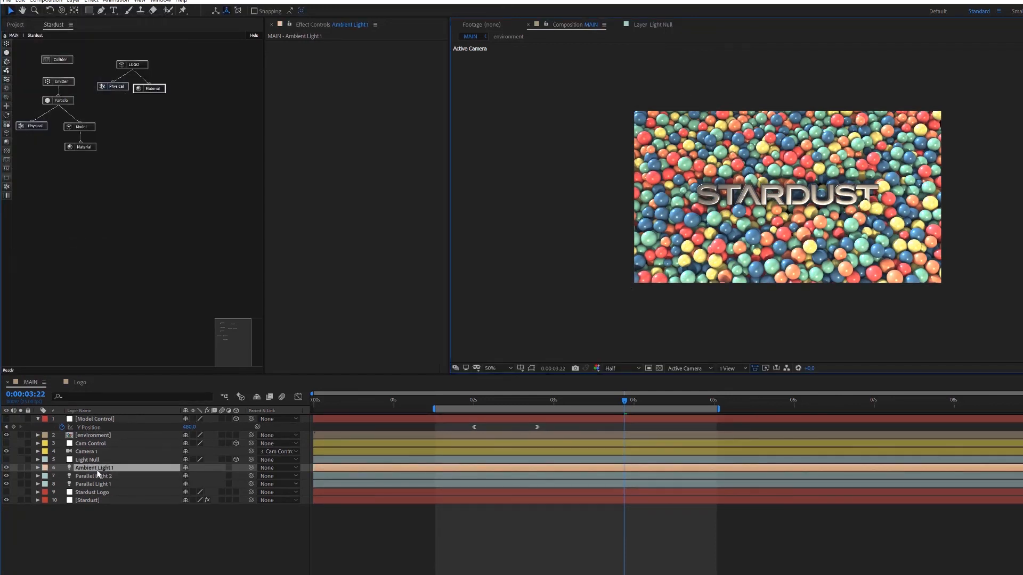
Expand the ambient light's options and set its Intensity to 10%.
key(a)
key(a)
click(188, 484)
text(1)
key(Return)
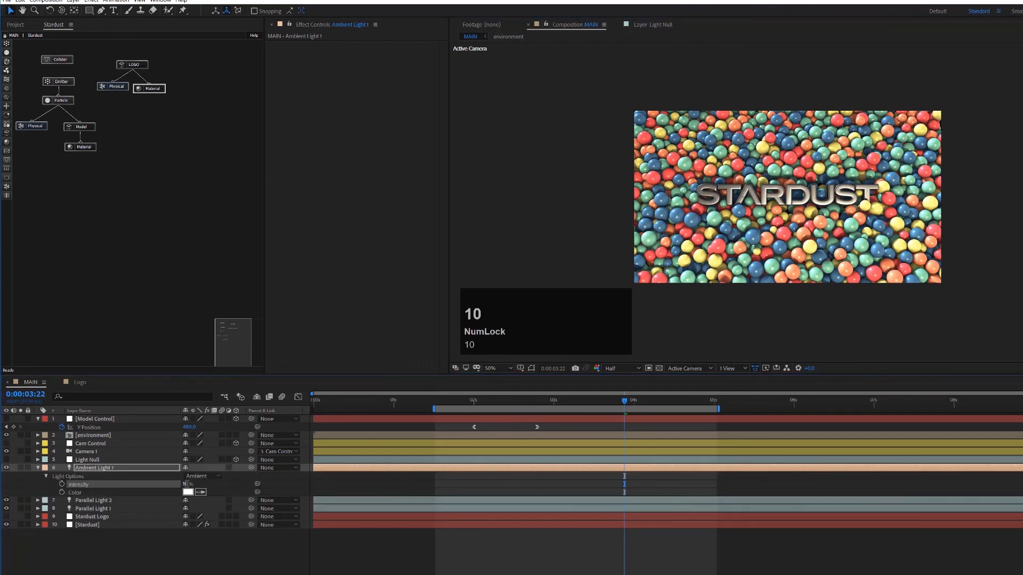
Toggle Ambient Light 1's visibility to compare the render, inspect the logo up close, and go to 0:00:01:19.
click(6, 469)
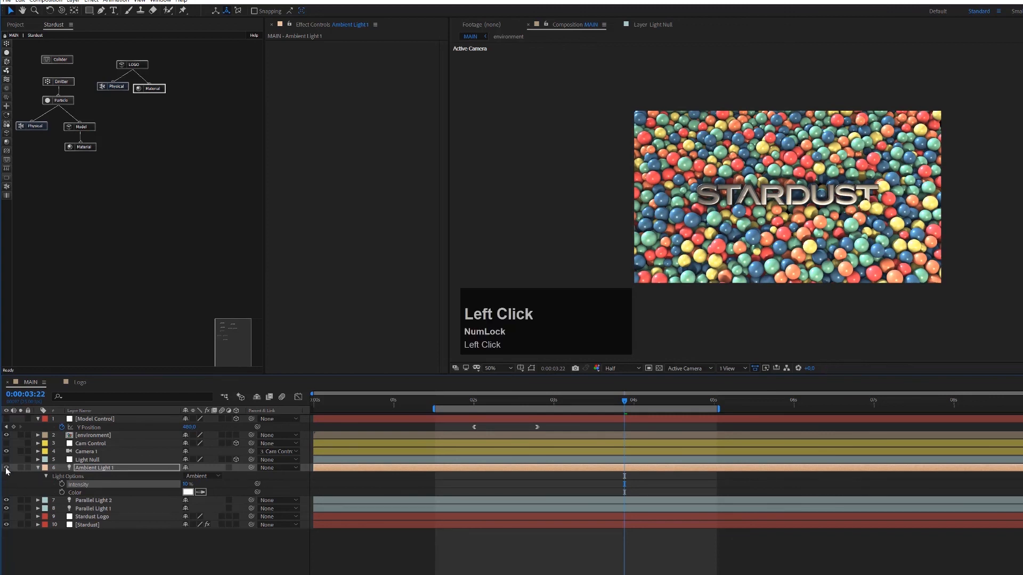
click(797, 241)
scroll(784, 258, up, 2)
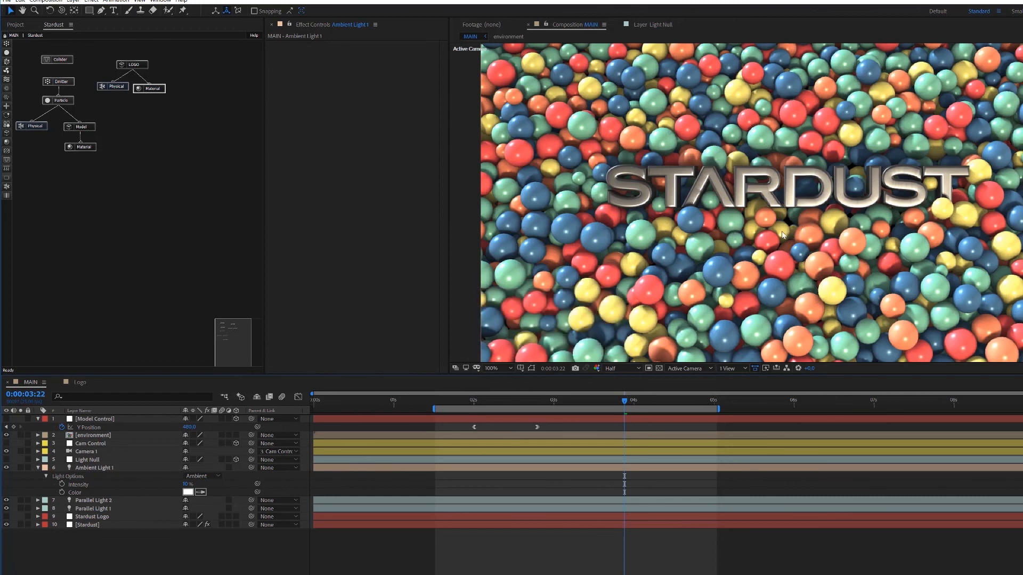
scroll(782, 235, down, 2)
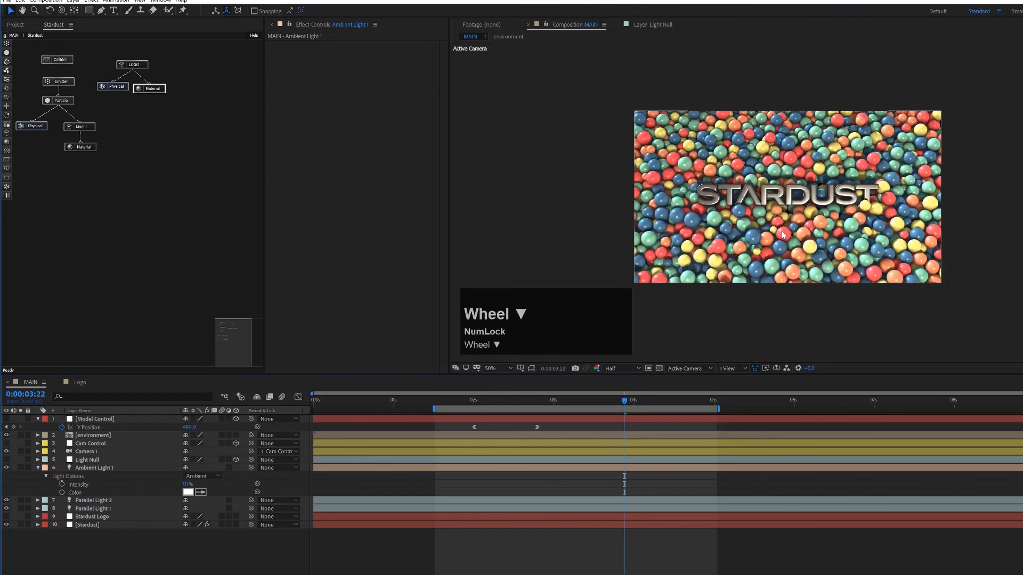
click(455, 403)
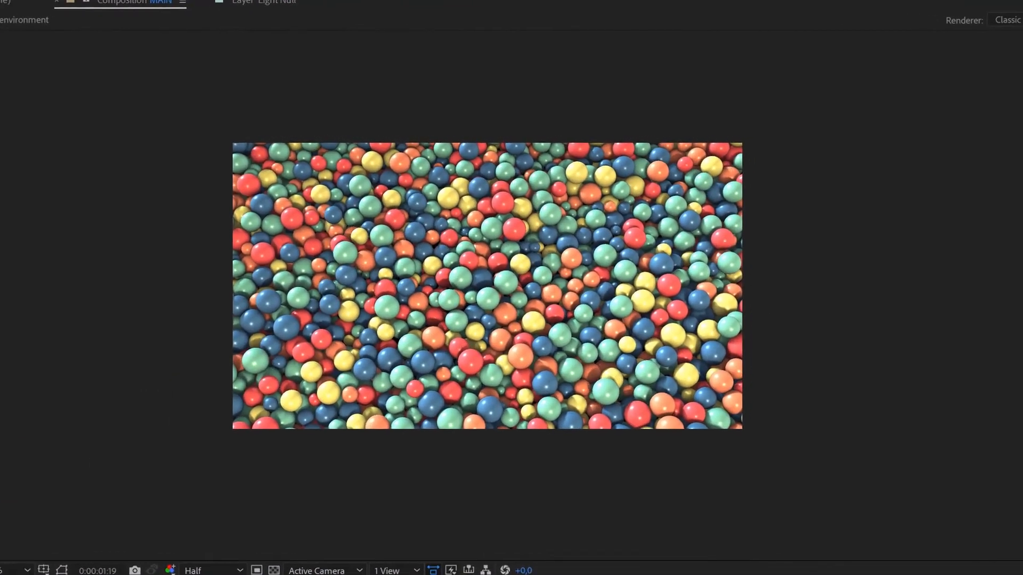